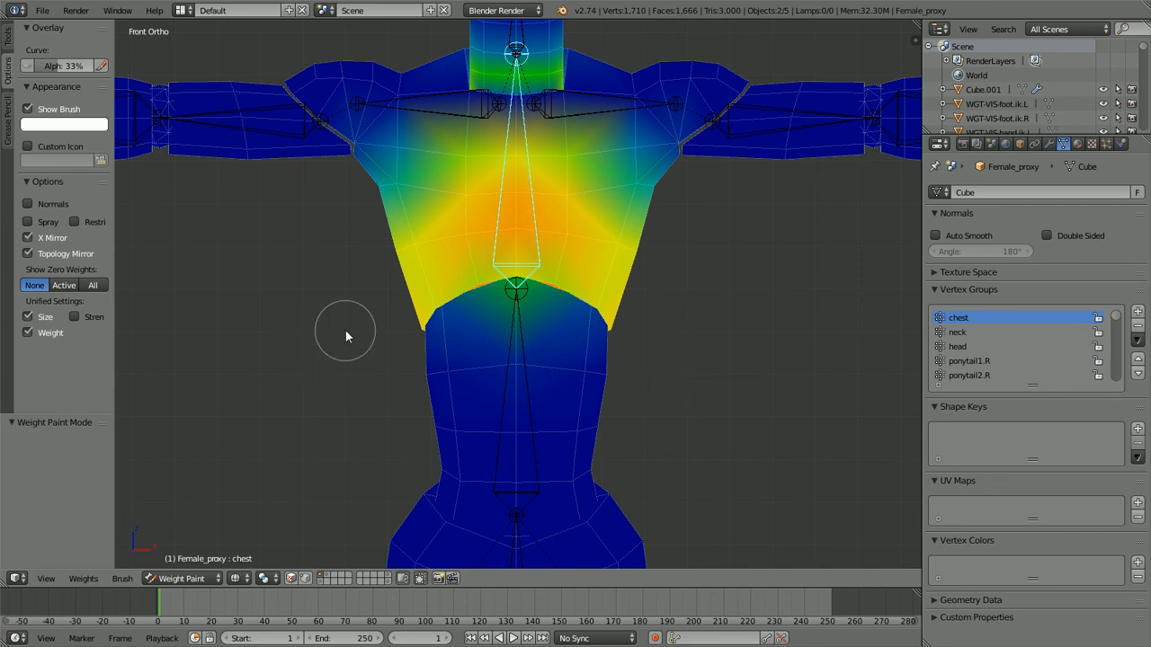
Step: Examine the chest bone's weights around the chest and waist seam, test-rotating the bone freely and cancelling the rotation
{"action": "scroll", "coordinate": [516, 303], "scroll_direction": "up", "scroll_amount": 3}
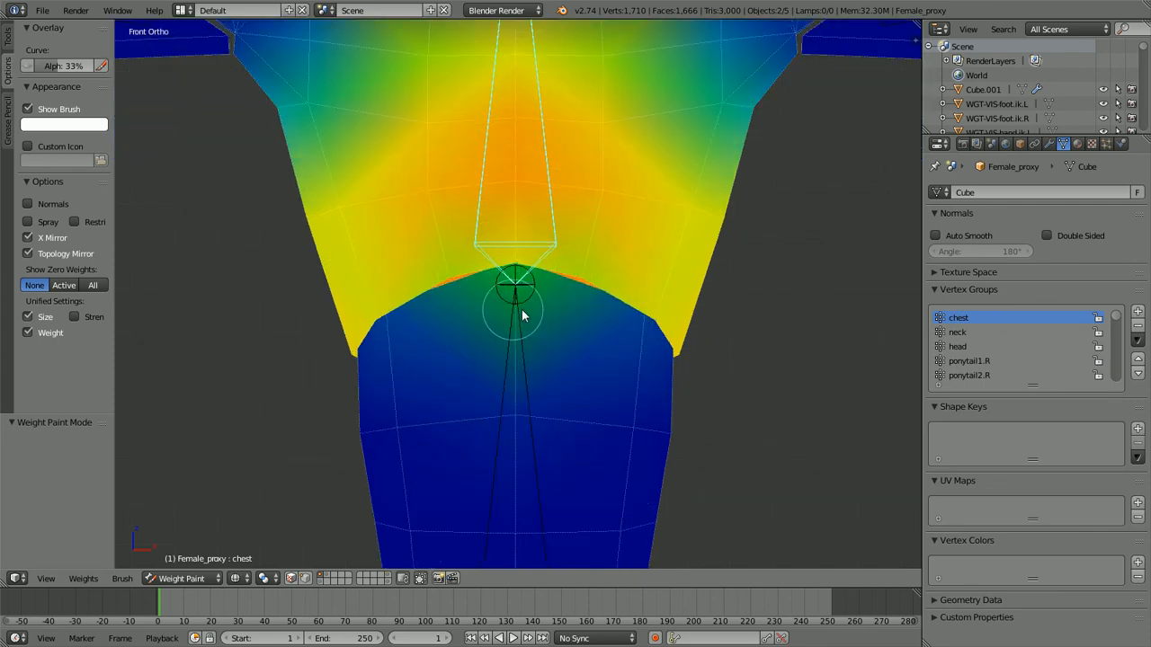
{"action": "middle_click_drag", "start_coordinate": [516, 303], "coordinate": [454, 302]}
{"action": "scroll", "coordinate": [456, 306], "scroll_direction": "up", "scroll_amount": 3}
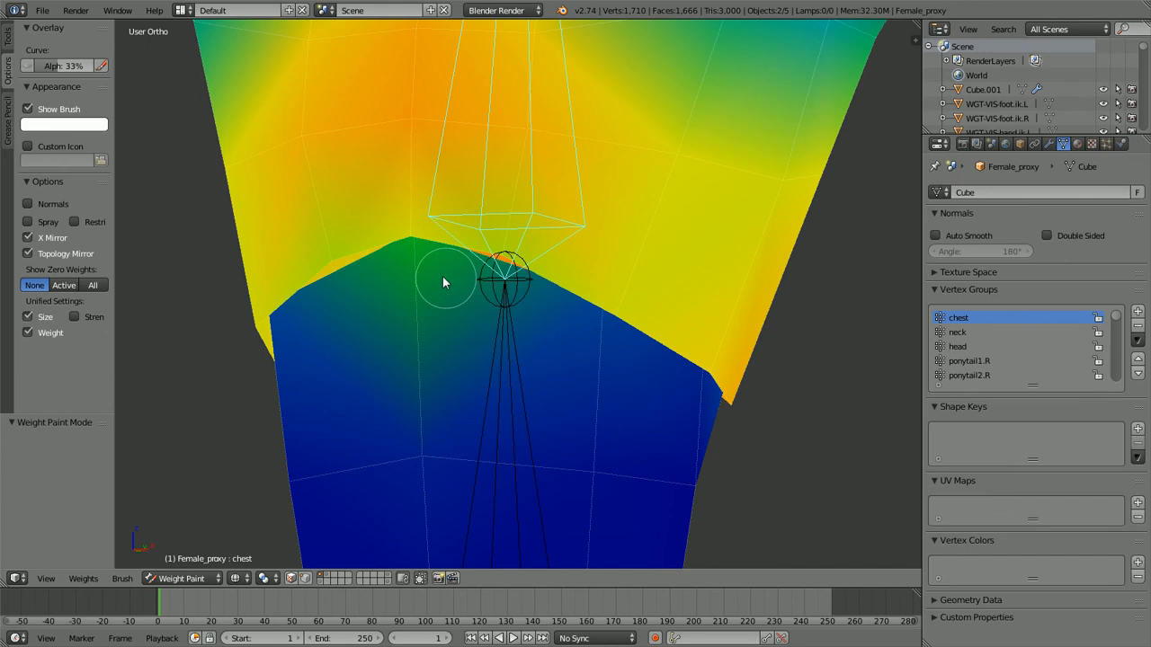
{"action": "scroll", "coordinate": [415, 247], "scroll_direction": "down", "scroll_amount": 7}
{"action": "scroll", "coordinate": [453, 249], "scroll_direction": "up", "scroll_amount": 2}
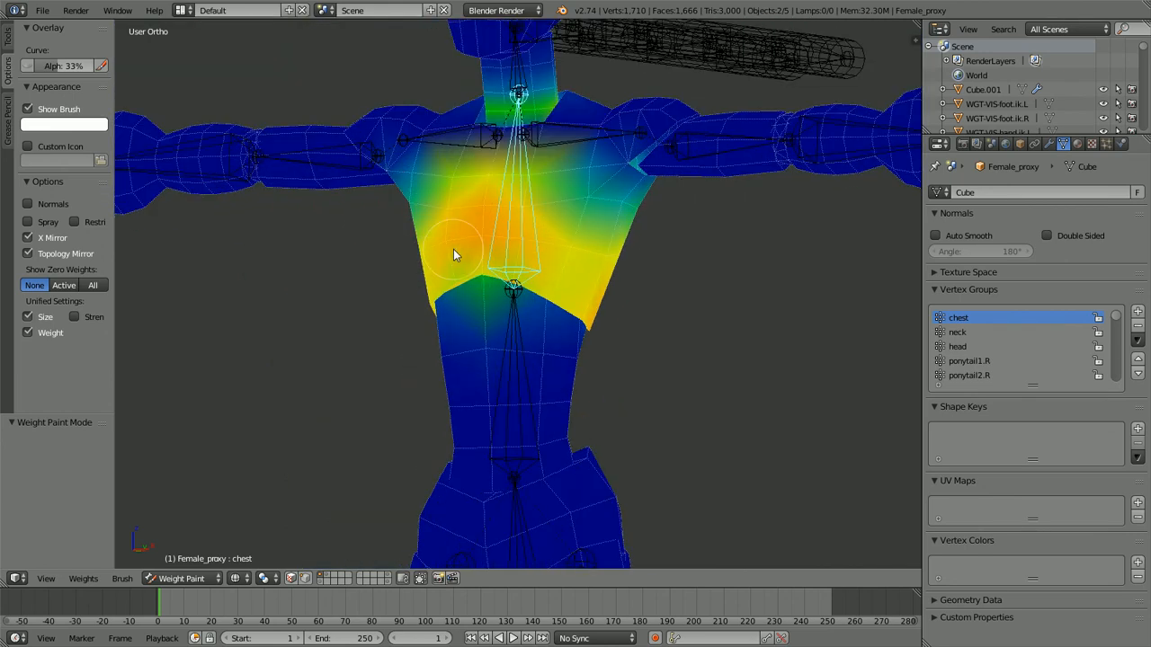
{"action": "key", "text": "KP_1"}
{"action": "key", "text": "r"}
{"action": "key", "text": "r"}
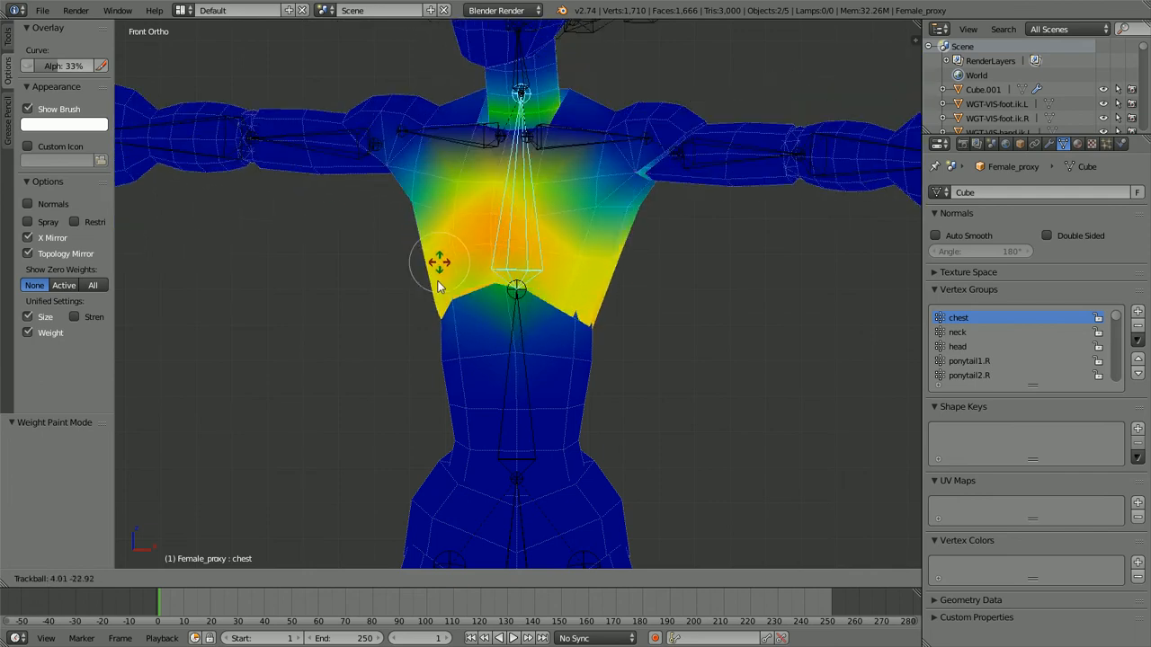
{"action": "right_click", "coordinate": [462, 276]}
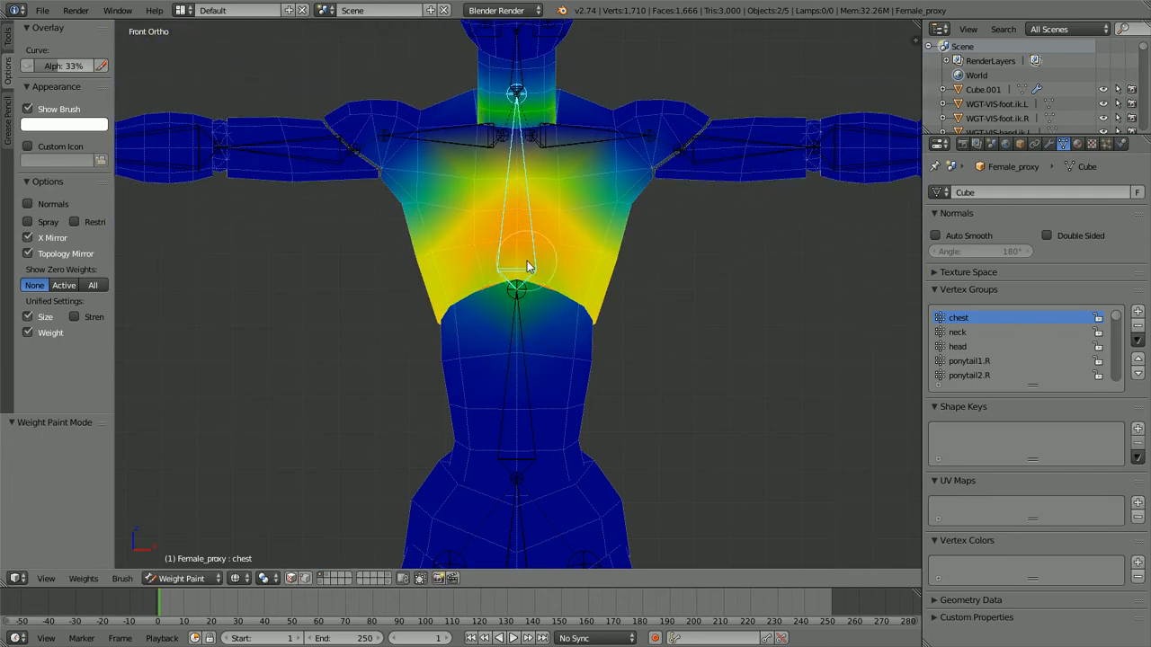
{"action": "scroll", "coordinate": [517, 261], "scroll_direction": "up", "scroll_amount": 1}
{"action": "scroll", "coordinate": [517, 261], "scroll_direction": "up", "scroll_amount": 1}
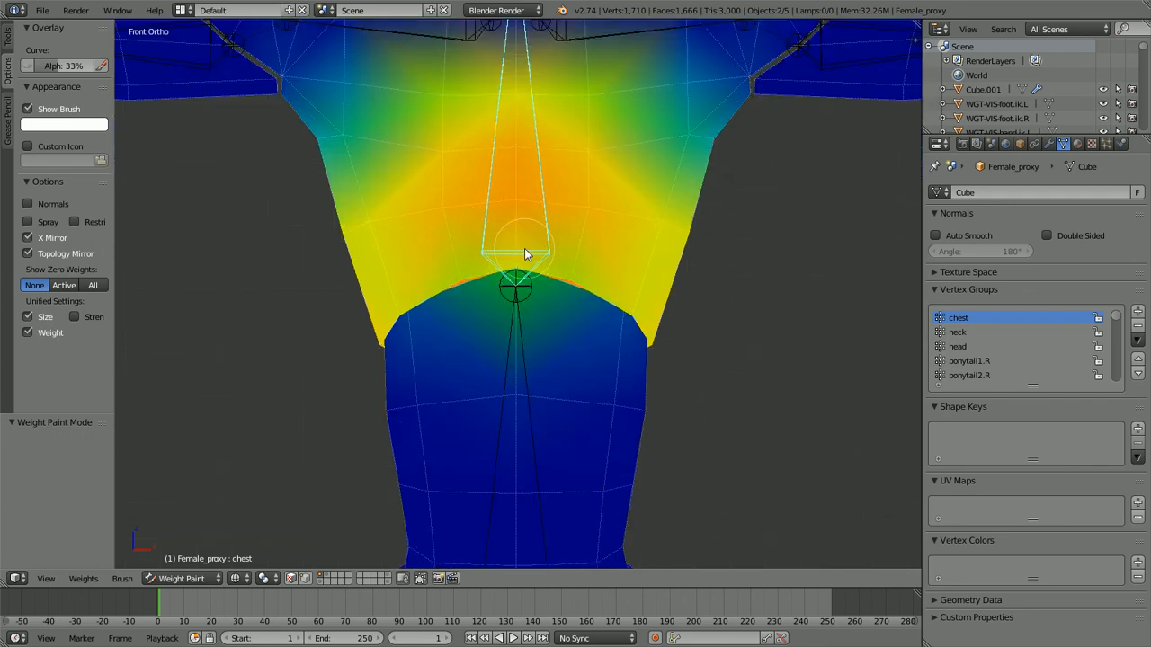
{"action": "scroll", "coordinate": [522, 305], "scroll_direction": "down", "scroll_amount": 3}
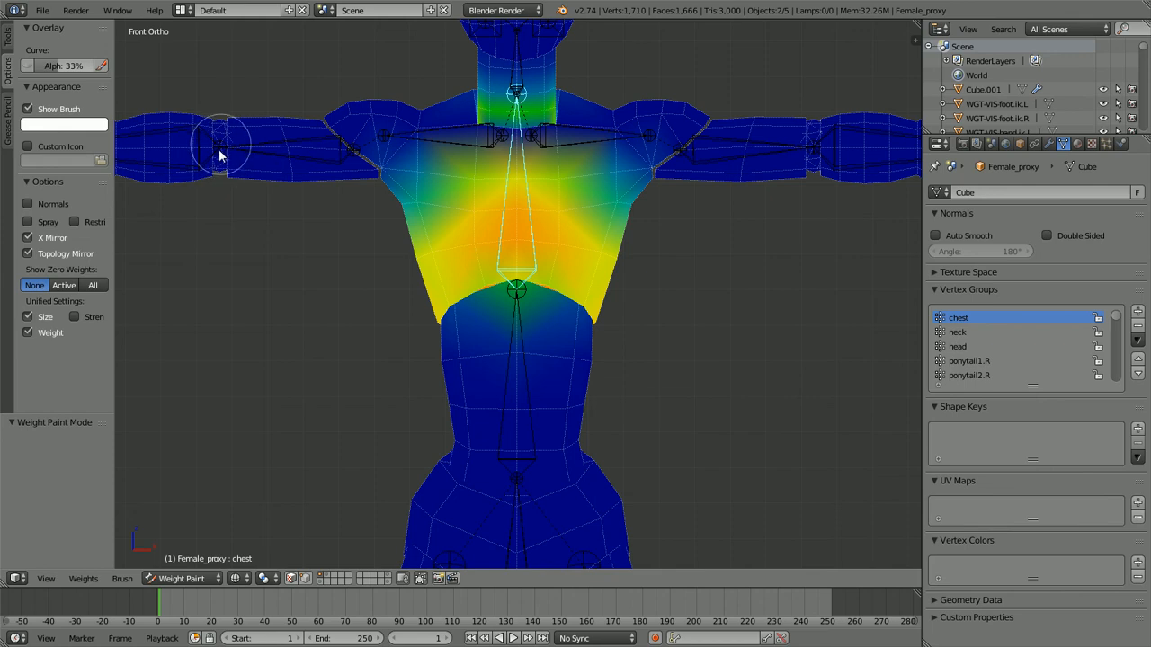
Step: Put the body mesh in Edit Mode with solid shading and select the chest vertex group's vertices
{"action": "scroll", "coordinate": [504, 287], "scroll_direction": "up", "scroll_amount": 4}
{"action": "key", "text": "Tab"}
{"action": "scroll", "coordinate": [508, 285], "scroll_direction": "down", "scroll_amount": 2}
{"action": "key", "text": "z"}
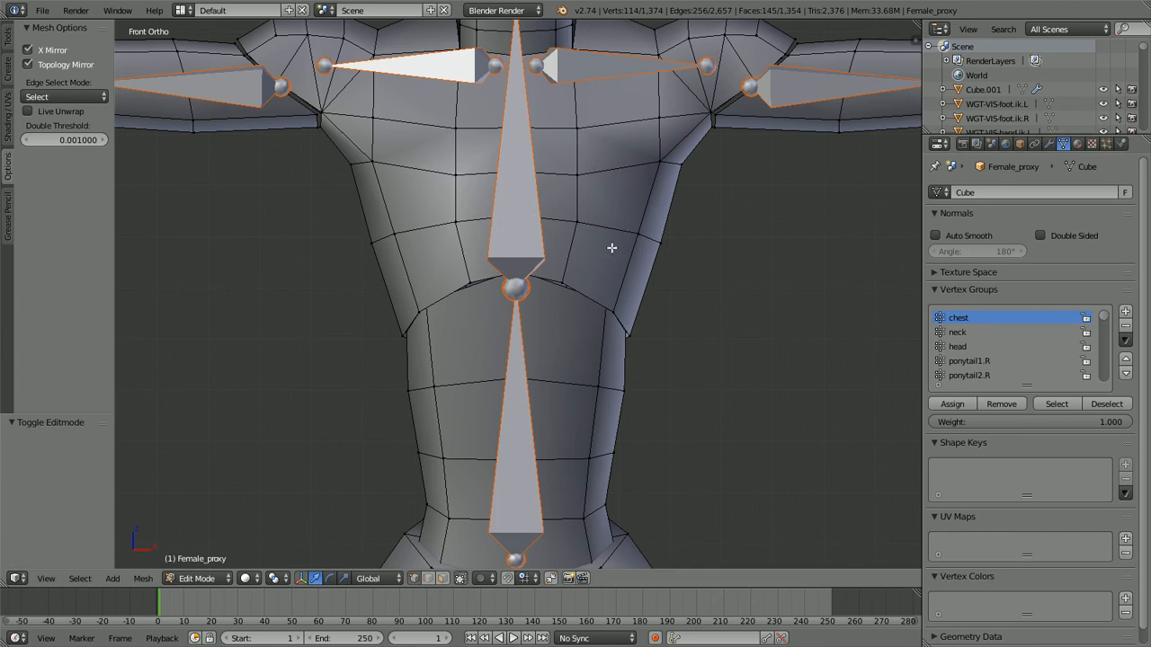
{"action": "left_click", "coordinate": [1056, 405]}
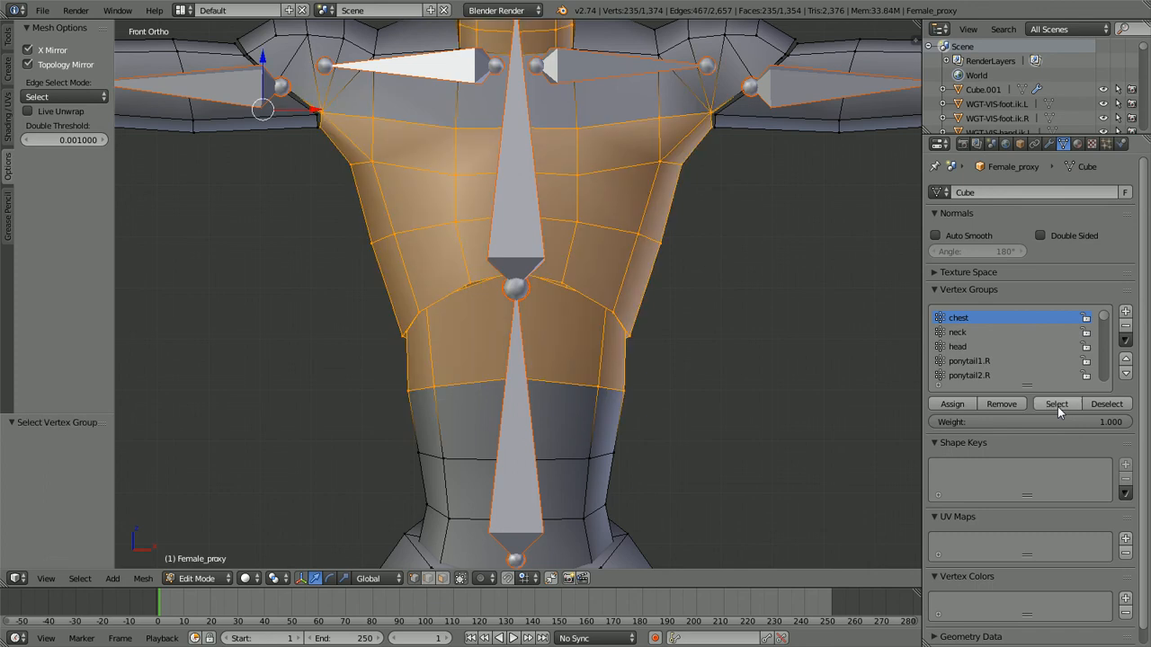
Step: Clear the whole selection and reselect only the vertices of the chest vertex group
{"action": "scroll", "coordinate": [522, 303], "scroll_direction": "down", "scroll_amount": 3}
{"action": "middle_click_drag", "start_coordinate": [576, 303], "coordinate": [468, 297]}
{"action": "key", "text": "a"}
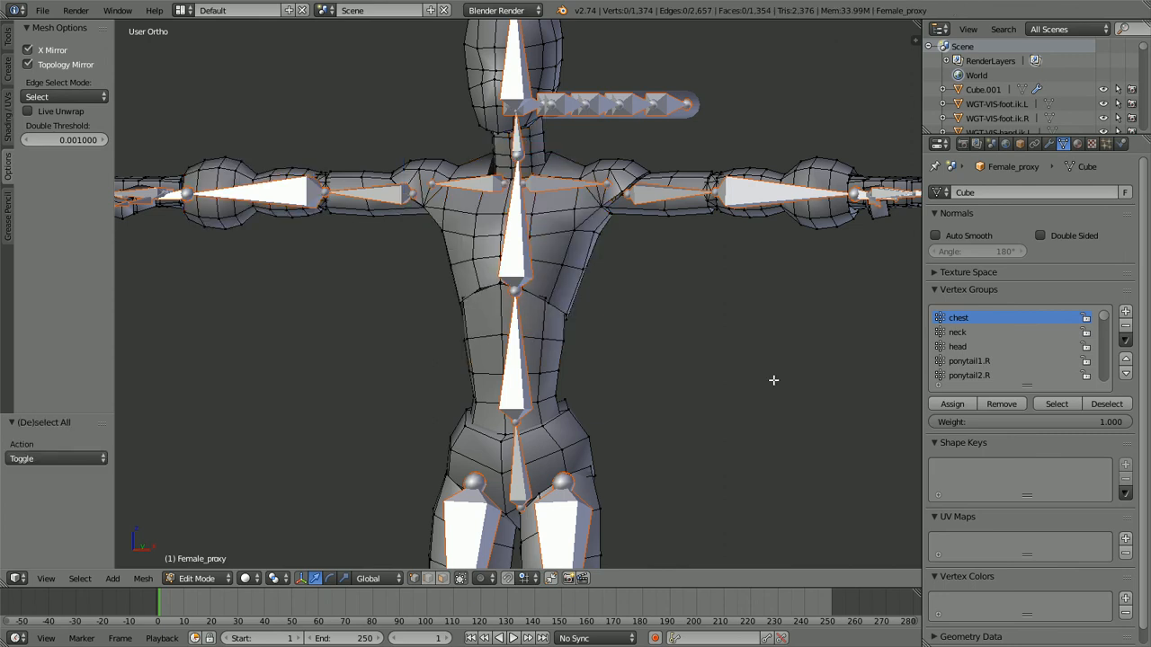
{"action": "left_click", "coordinate": [1057, 404]}
{"action": "key", "text": "a"}
{"action": "left_click", "coordinate": [1056, 404]}
Step: Examine the chest group's selected vertices in wireframe from several angles around the torso
{"action": "key", "text": "z"}
{"action": "scroll", "coordinate": [405, 329], "scroll_direction": "down", "scroll_amount": 4}
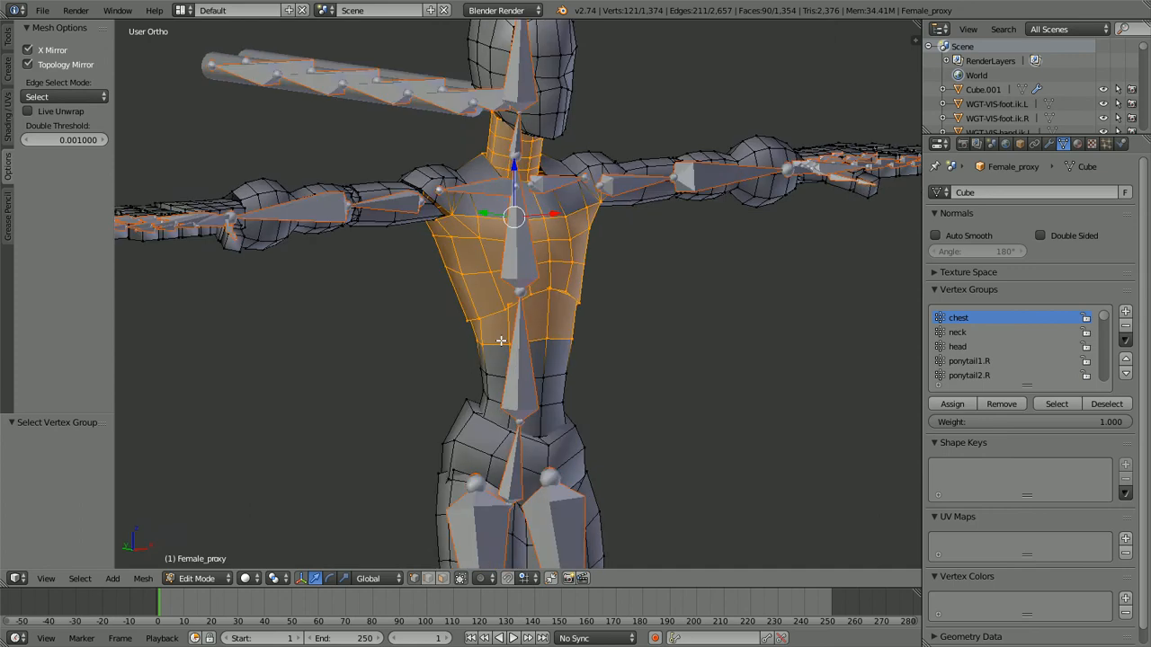
{"action": "middle_click_drag", "start_coordinate": [585, 356], "coordinate": [495, 354]}
{"action": "scroll", "coordinate": [497, 355], "scroll_direction": "down", "scroll_amount": 2}
{"action": "scroll", "coordinate": [527, 375], "scroll_direction": "down", "scroll_amount": 2}
{"action": "middle_click_drag", "start_coordinate": [603, 373], "coordinate": [518, 372]}
{"action": "scroll", "coordinate": [518, 371], "scroll_direction": "up", "scroll_amount": 6}
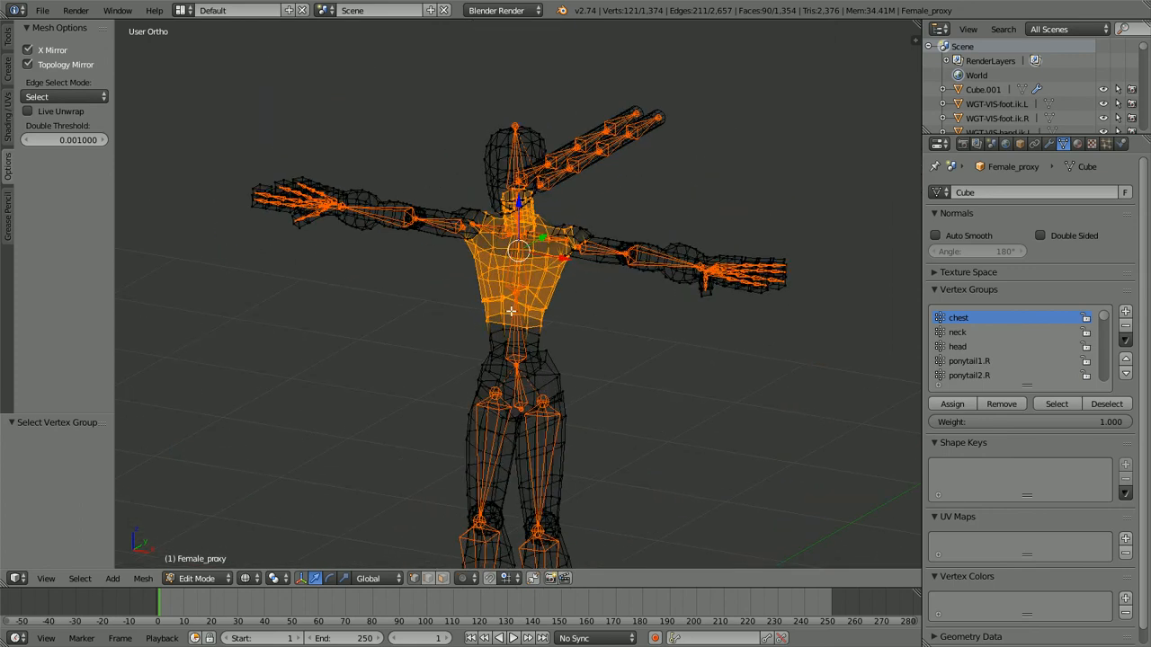
{"action": "scroll", "coordinate": [563, 299], "scroll_direction": "down", "scroll_amount": 3}
{"action": "scroll", "coordinate": [540, 295], "scroll_direction": "up", "scroll_amount": 1}
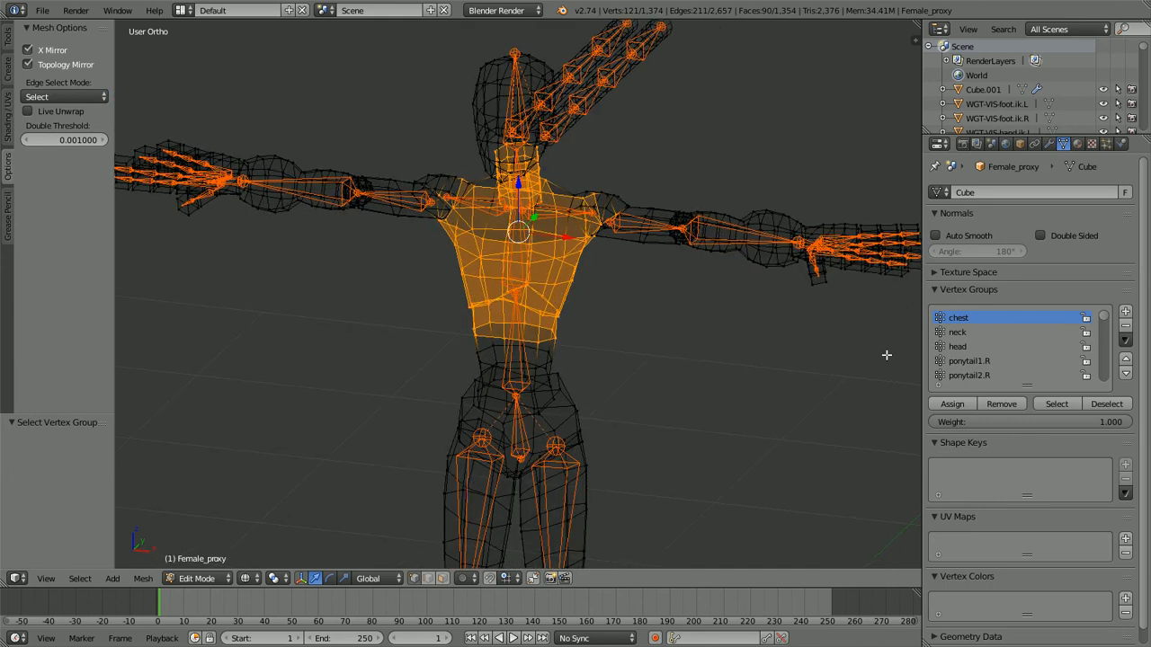
Step: Return to a solid front view and deselect the abdomen piece's vertices below the chest seam, keeping the chest piece selected
{"action": "left_click", "coordinate": [942, 406]}
{"action": "key", "text": "KP_1"}
{"action": "key", "text": "z"}
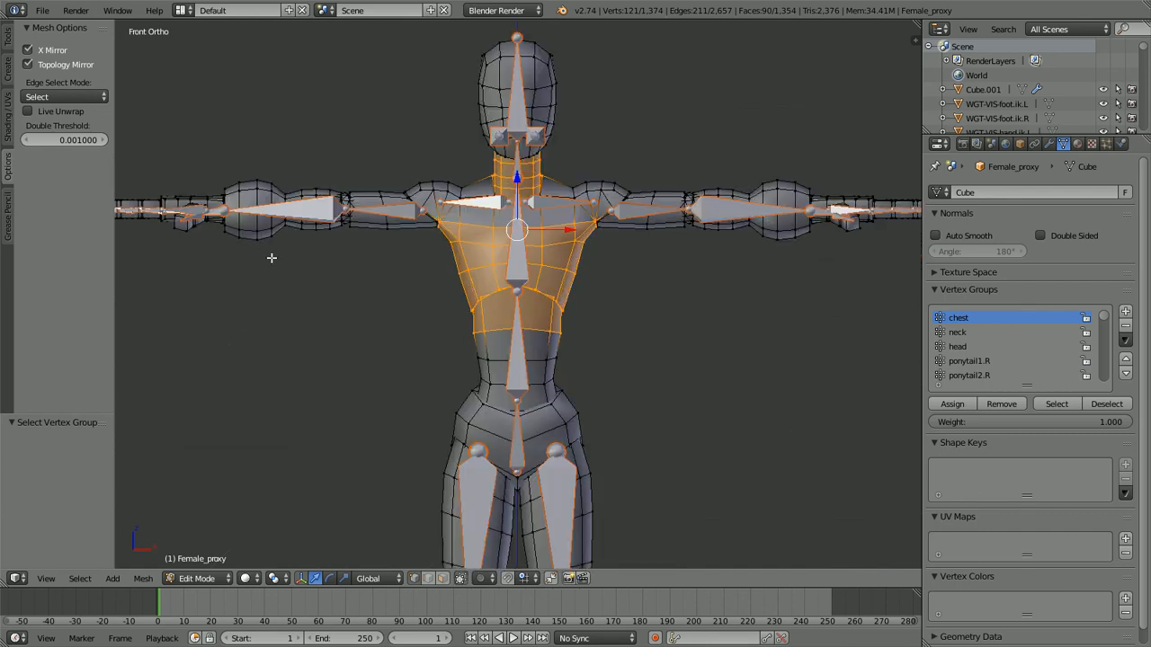
{"action": "scroll", "coordinate": [408, 315], "scroll_direction": "up", "scroll_amount": 4}
{"action": "middle_click_drag", "start_coordinate": [403, 286], "coordinate": [480, 308]}
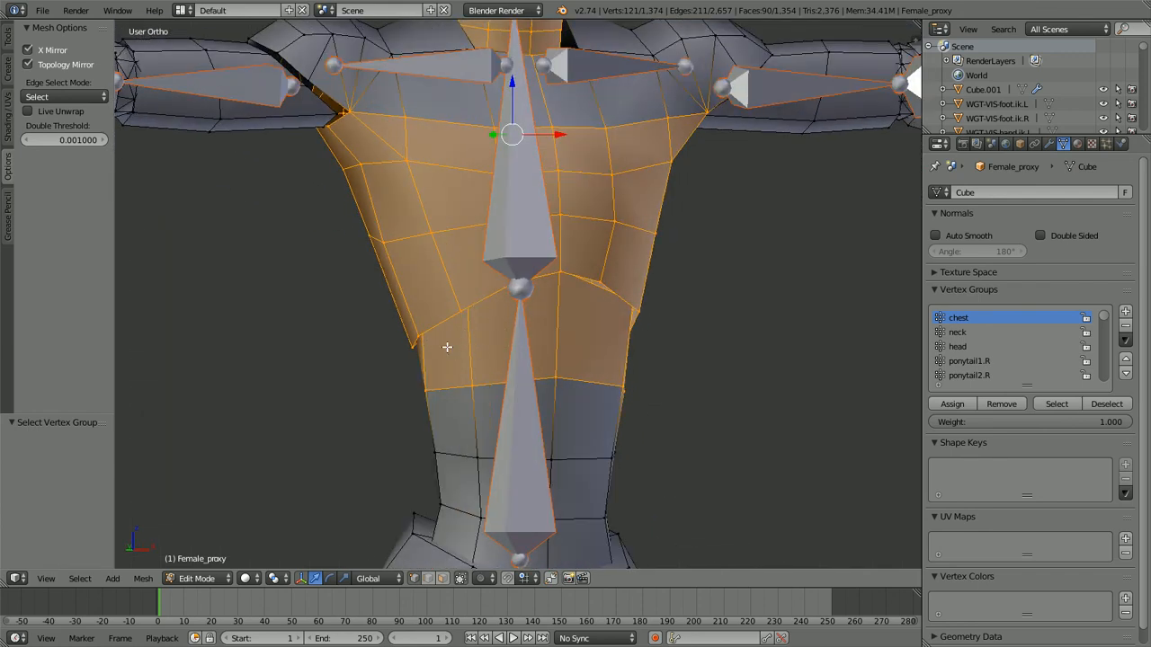
{"action": "key", "text": "KP_1"}
{"action": "scroll", "coordinate": [414, 386], "scroll_direction": "up", "scroll_amount": 3}
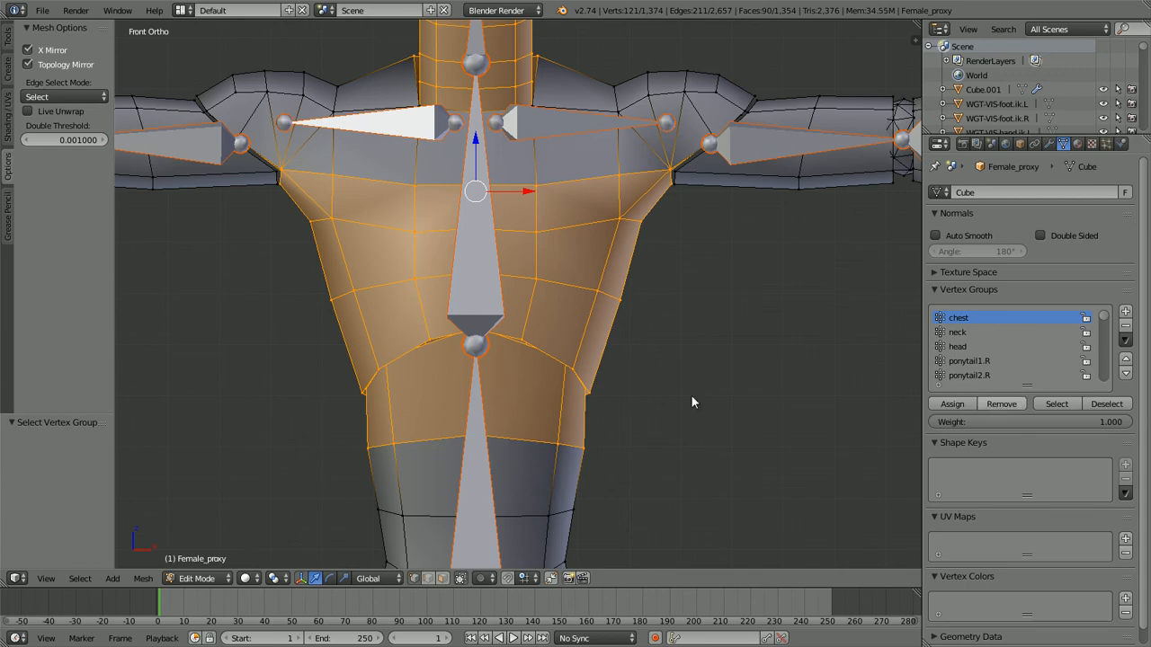
{"action": "right_click", "coordinate": [393, 402], "text": "alt+shift"}
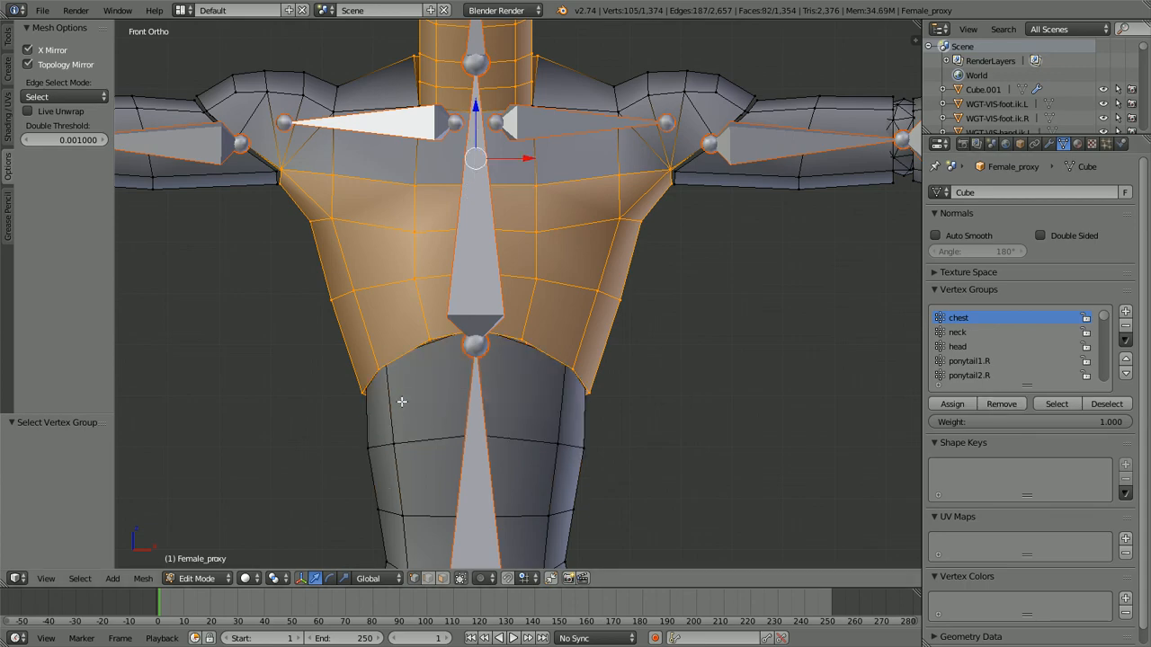
Step: Check the selection in wireframe, assign it to the chest vertex group at weight 1.000, and return to Weight Paint mode
{"action": "key", "text": "z"}
{"action": "mouse_move", "coordinate": [537, 401]}
{"action": "middle_mouse_down"}
{"action": "mouse_move", "coordinate": [401, 414]}
{"action": "mouse_move", "coordinate": [478, 420]}
{"action": "middle_mouse_up"}
{"action": "key", "text": "KP_1"}
{"action": "key", "text": "z"}
{"action": "left_click", "coordinate": [946, 403]}
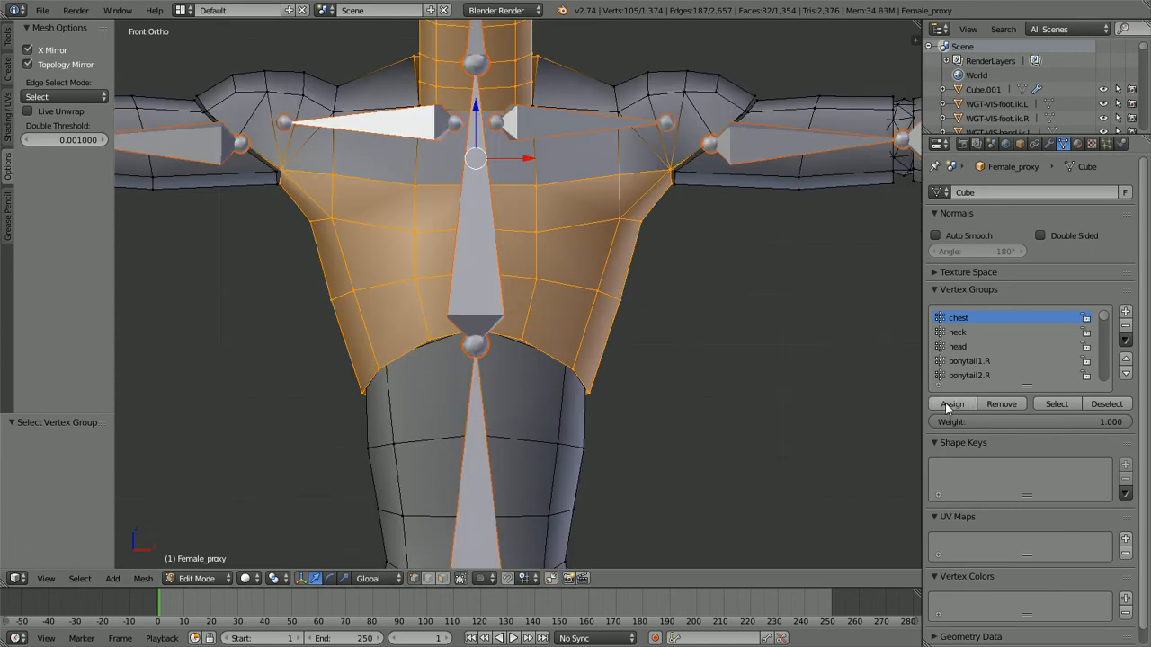
{"action": "key", "text": "Tab"}
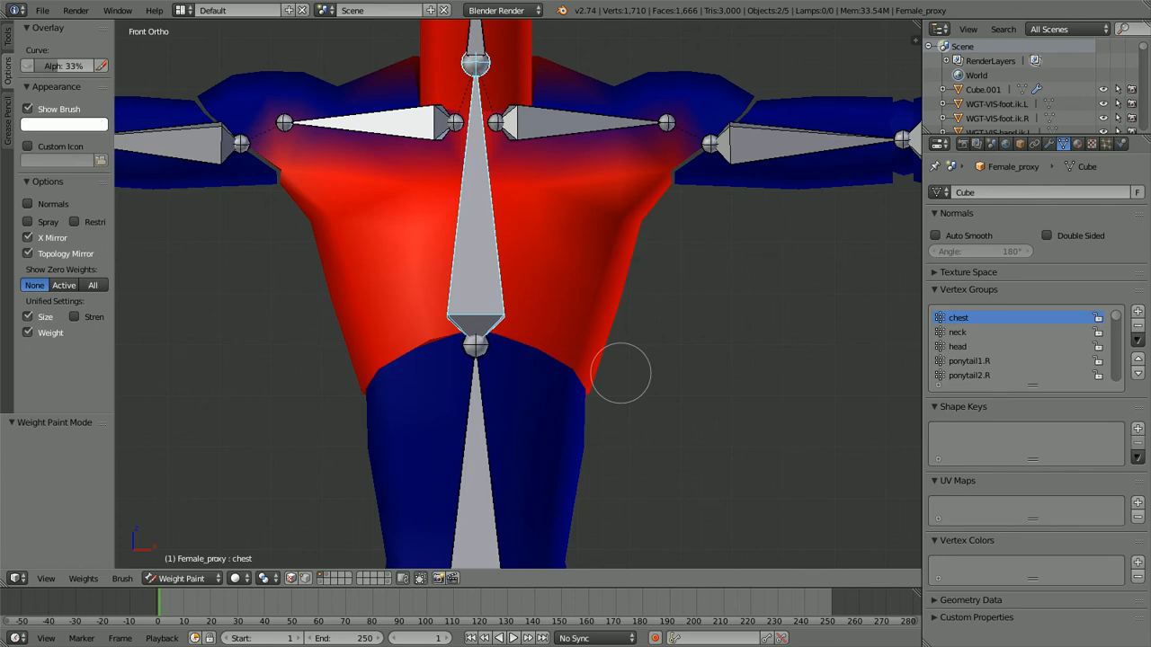
Step: Test-rotate the chest bone freely to check the chest's deformation, then cancel the rotation
{"action": "key", "text": "r"}
{"action": "key", "text": "r"}
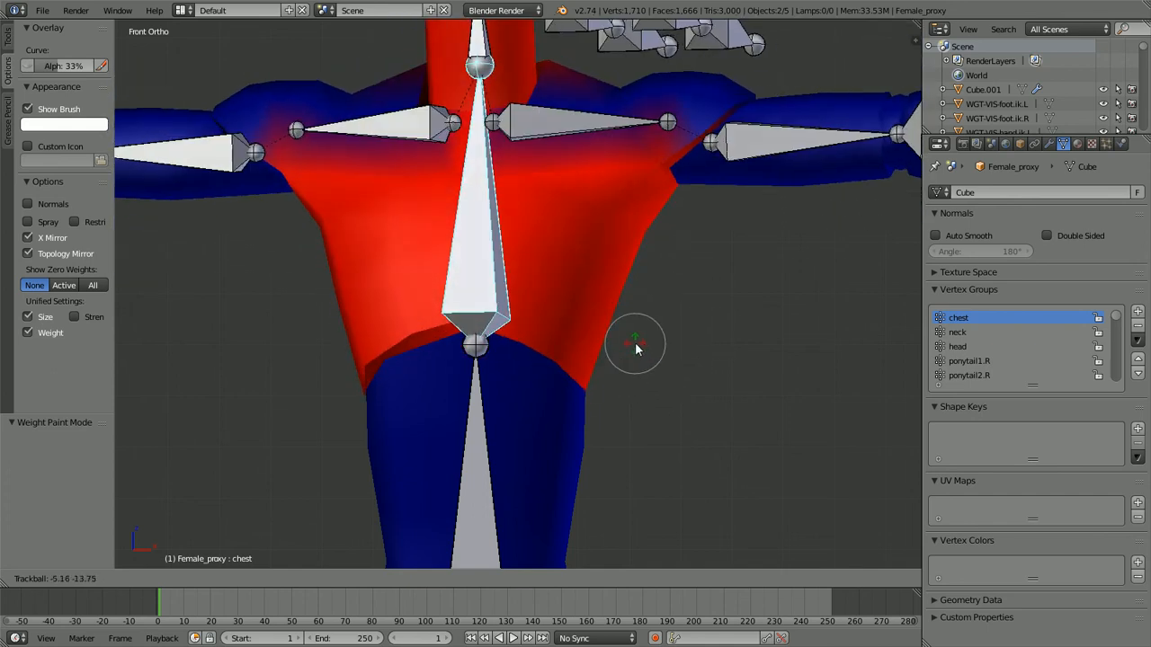
{"action": "right_click", "coordinate": [635, 342]}
Step: Select the spine bone and test-rotate it freely to check the abdomen's deformation, cancelling the rotation
{"action": "scroll", "coordinate": [565, 319], "scroll_direction": "up", "scroll_amount": 2}
{"action": "right_click", "coordinate": [549, 301]}
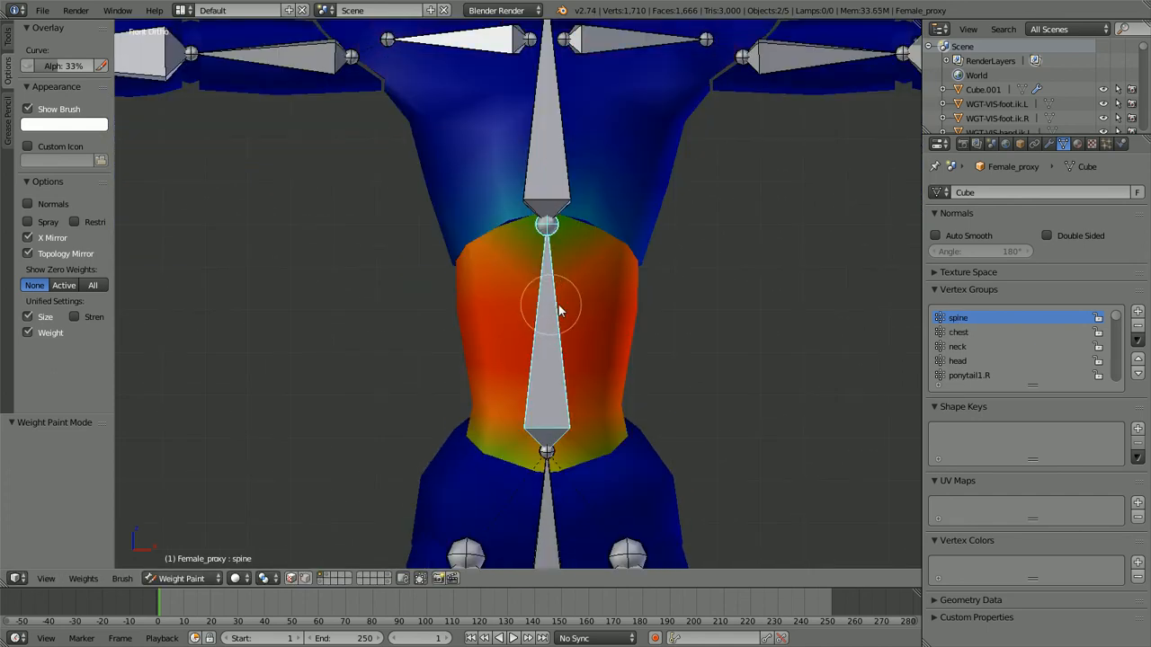
{"action": "key", "text": "r"}
{"action": "key", "text": "r"}
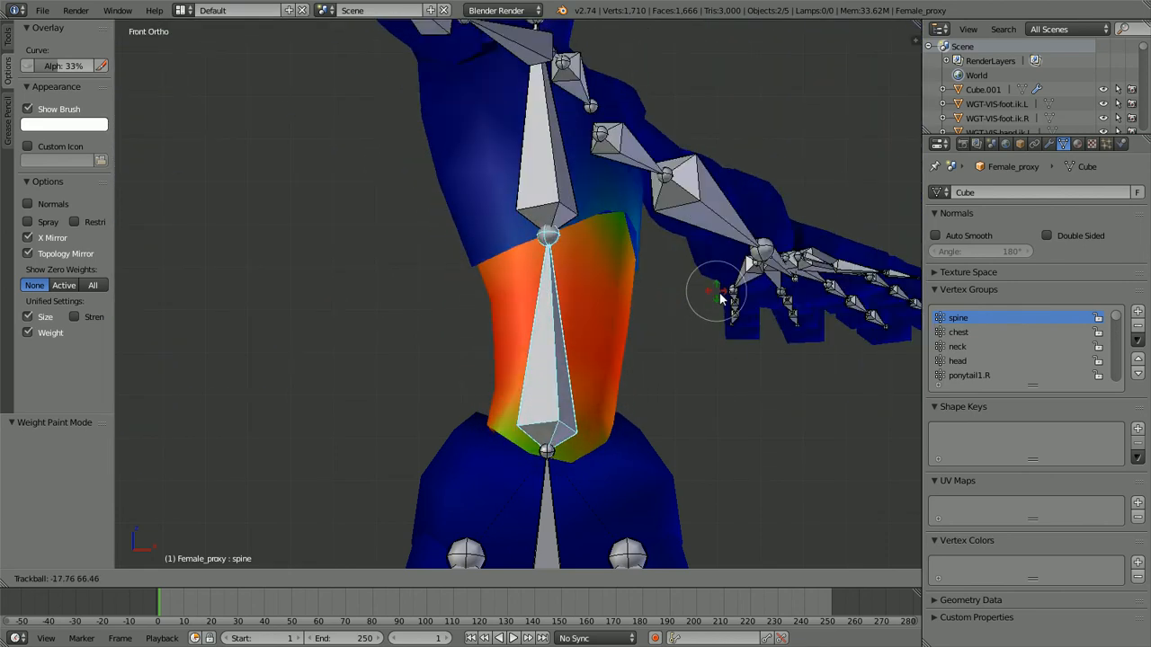
{"action": "key", "text": "Escape"}
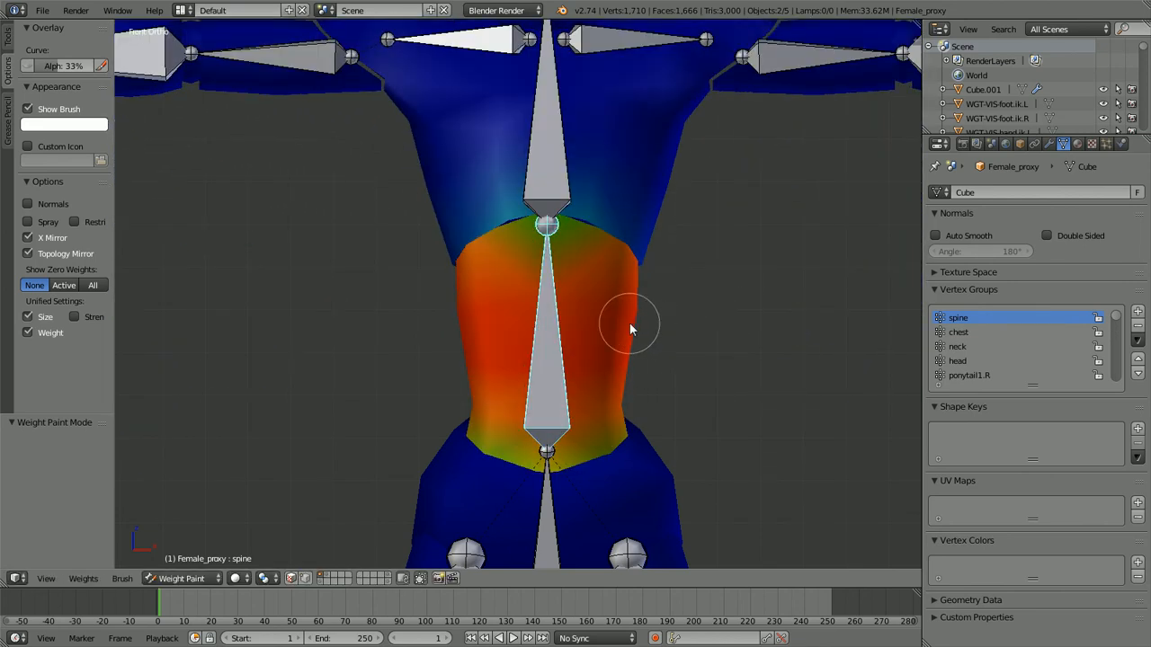
Step: Put the mesh in Edit Mode, clear the selection, and select only the spine vertex group's vertices
{"action": "key", "text": "Tab"}
{"action": "key", "text": "a"}
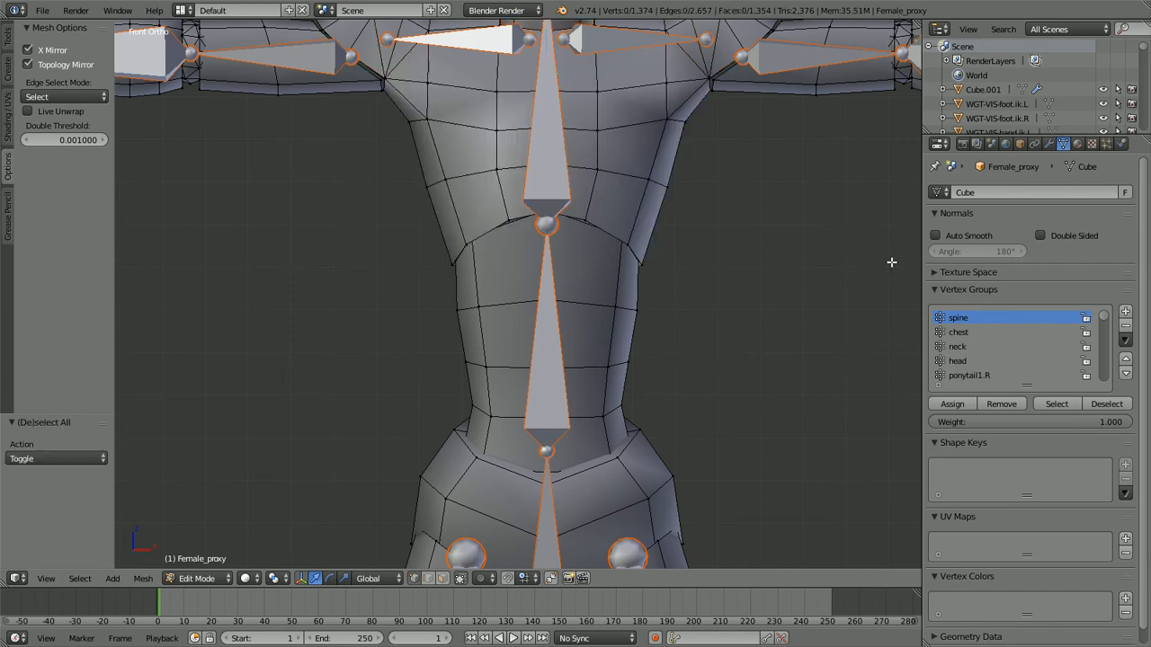
{"action": "left_click", "coordinate": [1054, 404]}
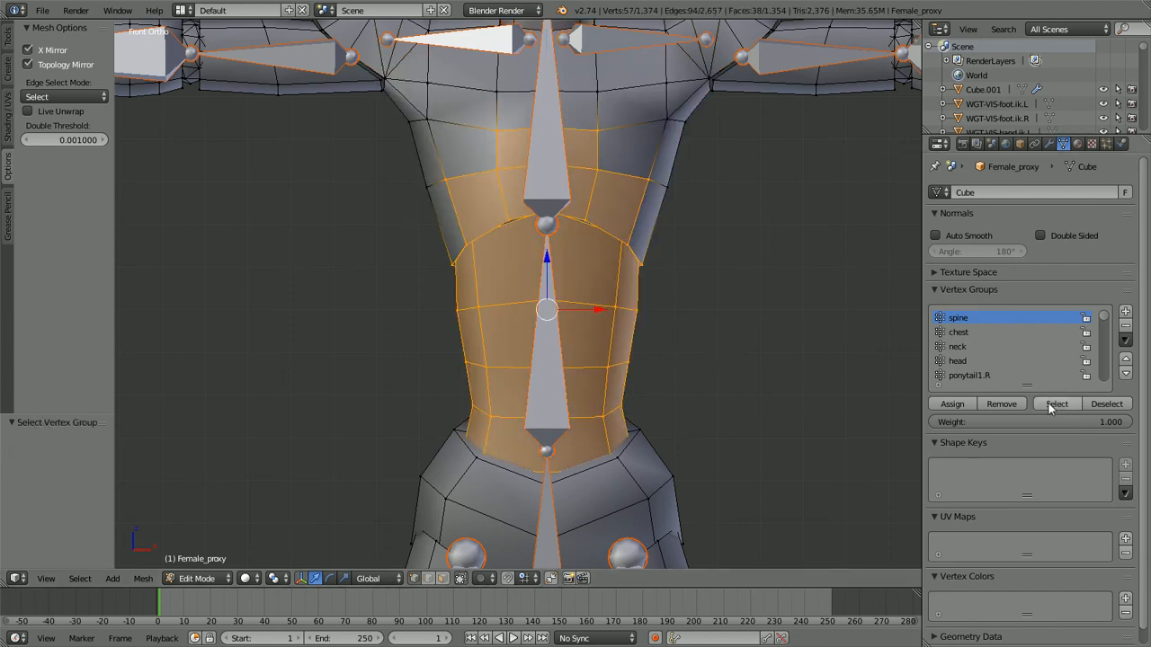
{"action": "scroll", "coordinate": [665, 320], "scroll_direction": "down", "scroll_amount": 5}
{"action": "scroll", "coordinate": [653, 316], "scroll_direction": "up", "scroll_amount": 5}
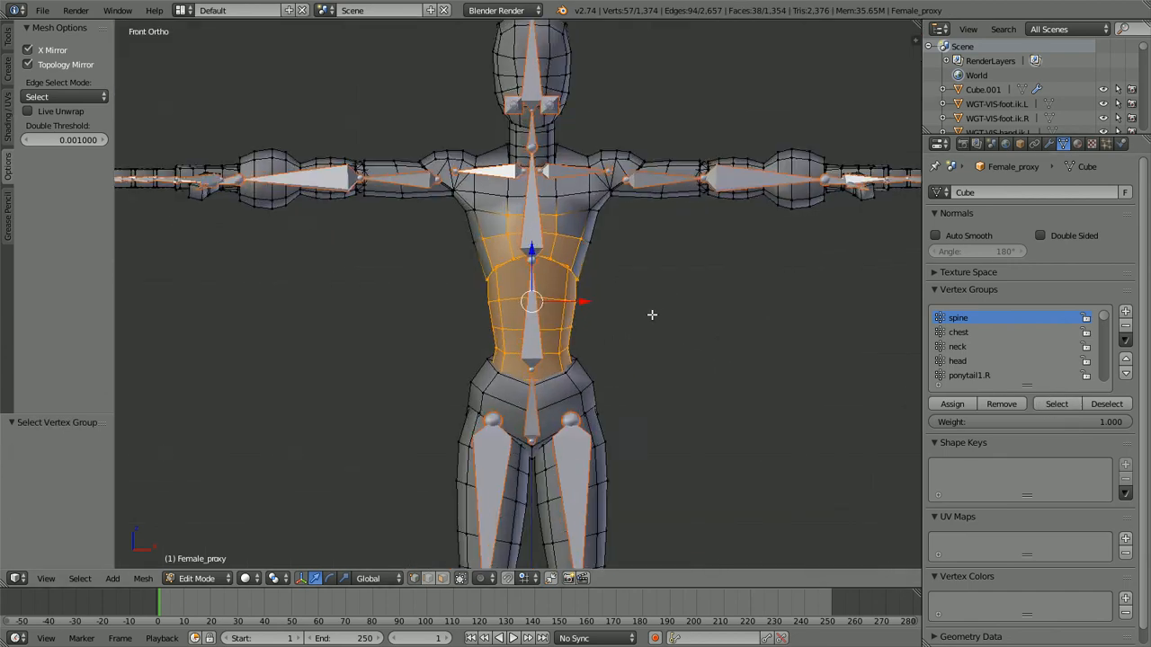
{"action": "key", "text": "a"}
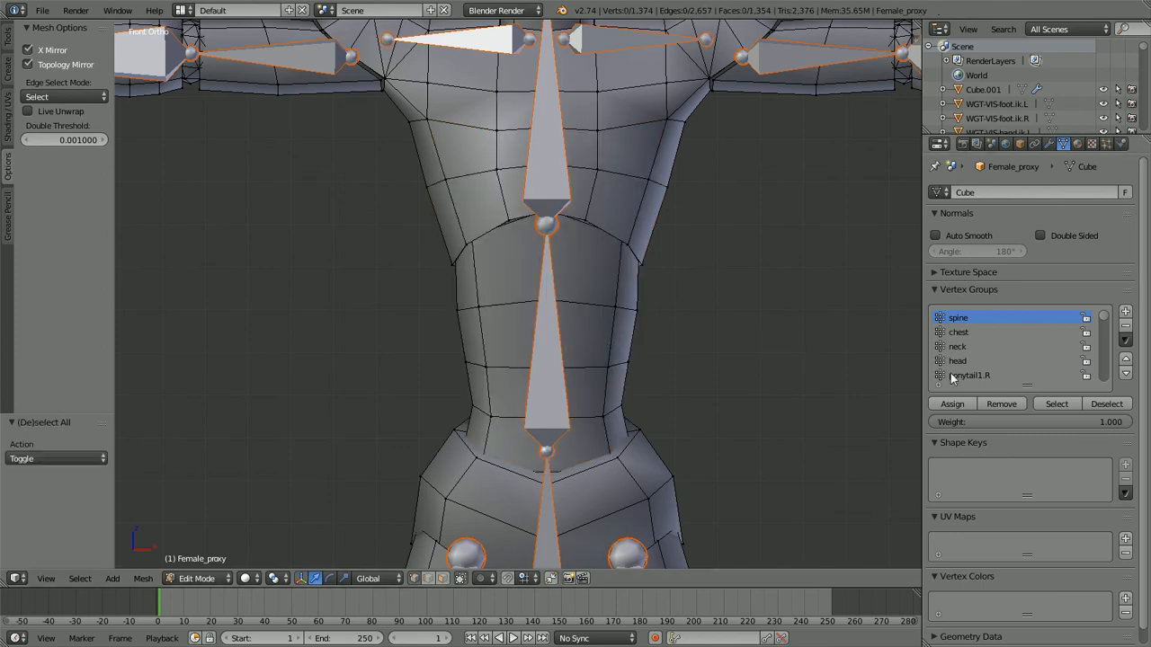
{"action": "left_click", "coordinate": [1055, 403]}
Step: Examine the spine group's selected vertices from several angles, in solid shading and in wireframe
{"action": "middle_click_drag", "start_coordinate": [731, 308], "coordinate": [680, 311]}
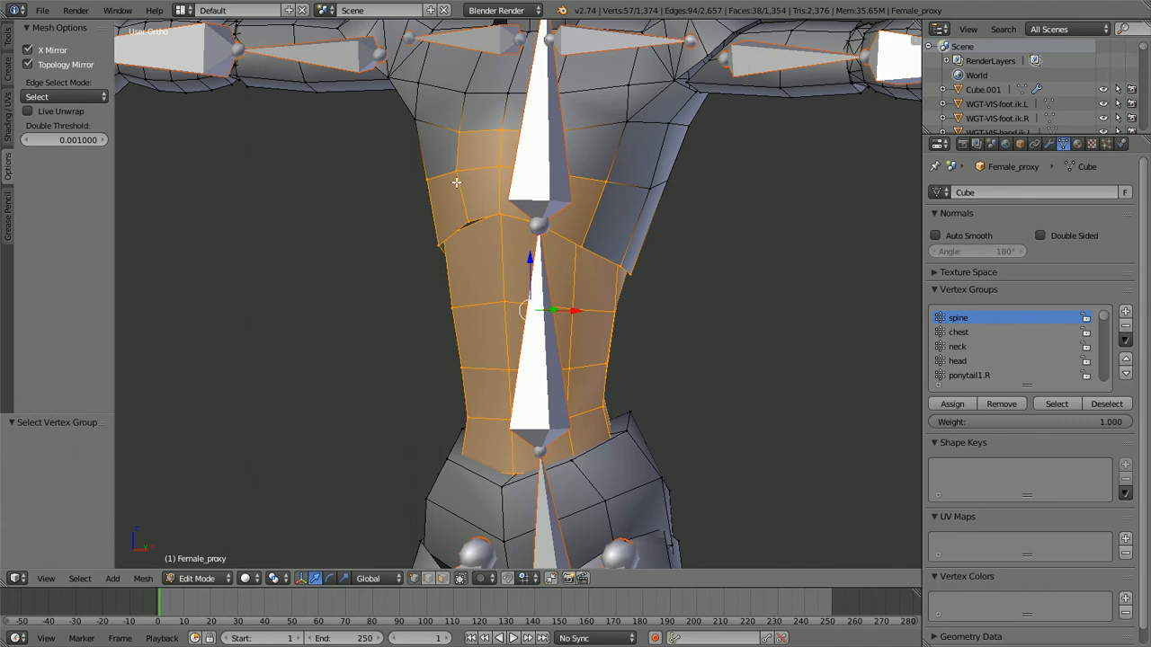
{"action": "middle_click_drag", "start_coordinate": [427, 231], "coordinate": [554, 228]}
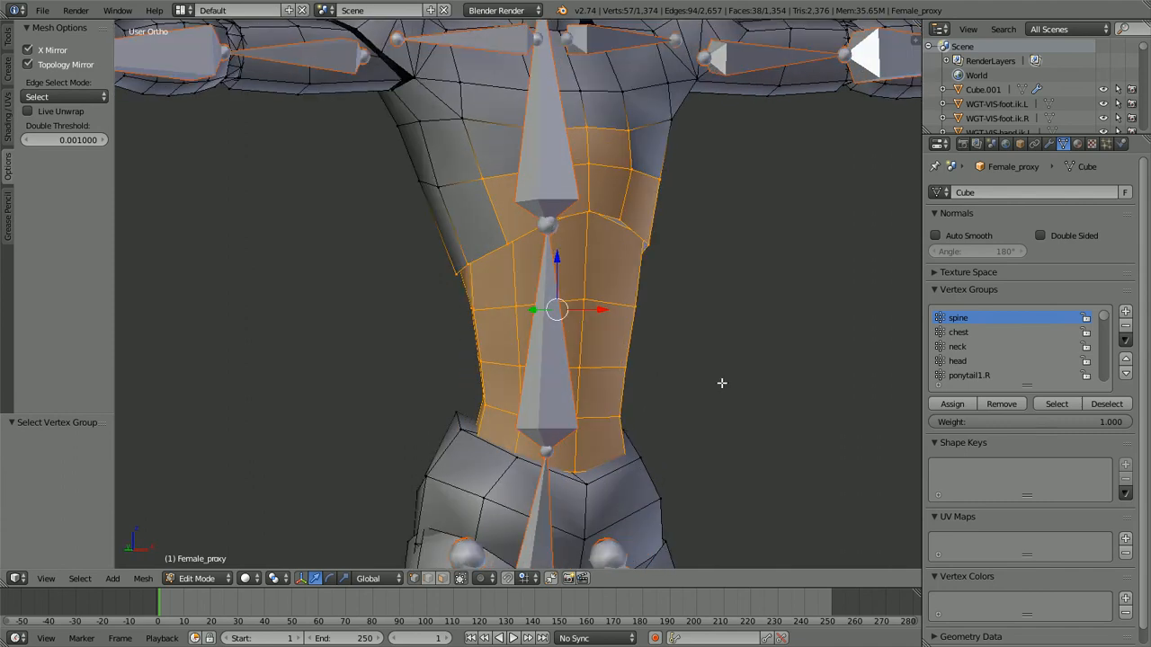
{"action": "scroll", "coordinate": [537, 261], "scroll_direction": "up", "scroll_amount": 1}
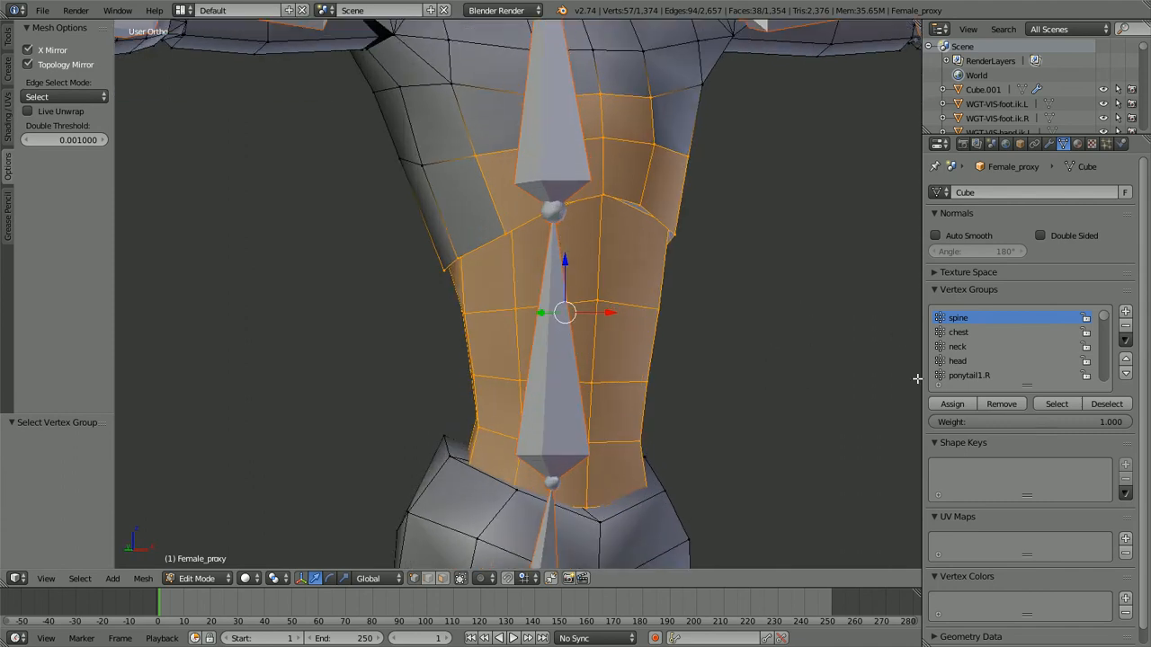
{"action": "middle_click_drag", "start_coordinate": [456, 264], "coordinate": [479, 308]}
{"action": "scroll", "coordinate": [500, 281], "scroll_direction": "down", "scroll_amount": 5}
{"action": "key", "text": "z"}
{"action": "scroll", "coordinate": [479, 308], "scroll_direction": "down", "scroll_amount": 2}
{"action": "middle_click_drag", "start_coordinate": [522, 350], "coordinate": [506, 315]}
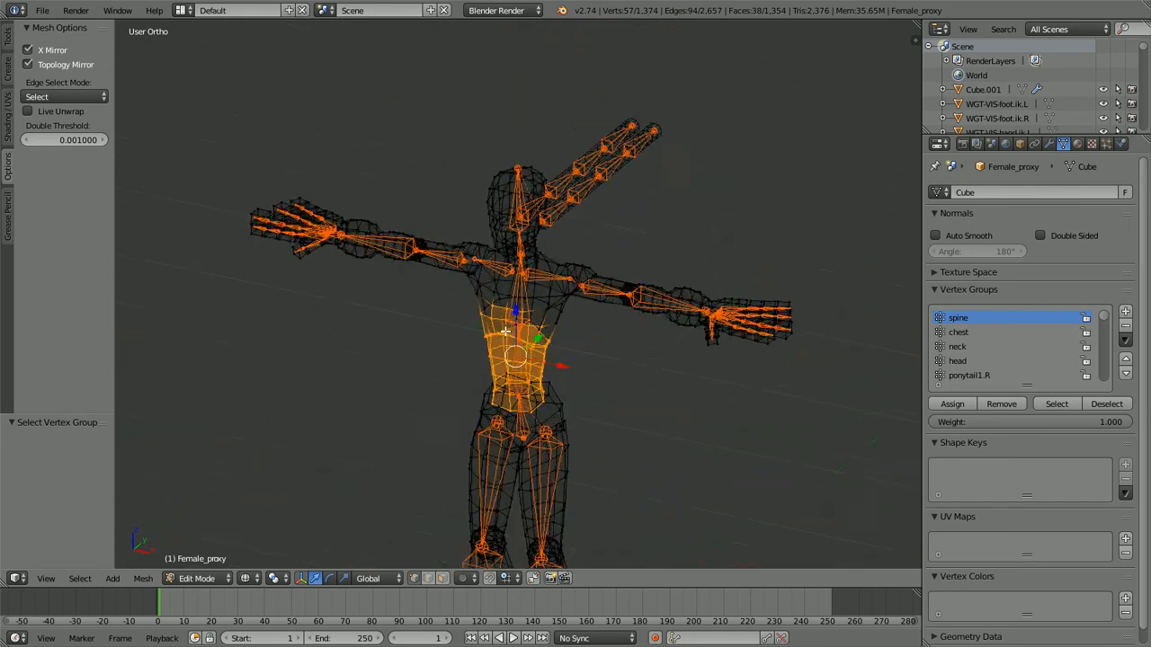
{"action": "scroll", "coordinate": [506, 333], "scroll_direction": "up", "scroll_amount": 3}
Step: In a solid front view, use Circle Select to deselect the chest piece's vertices above its lower edge
{"action": "key", "text": "KP_1"}
{"action": "key", "text": "z"}
{"action": "scroll", "coordinate": [686, 323], "scroll_direction": "up", "scroll_amount": 5}
{"action": "left_click", "coordinate": [1005, 404]}
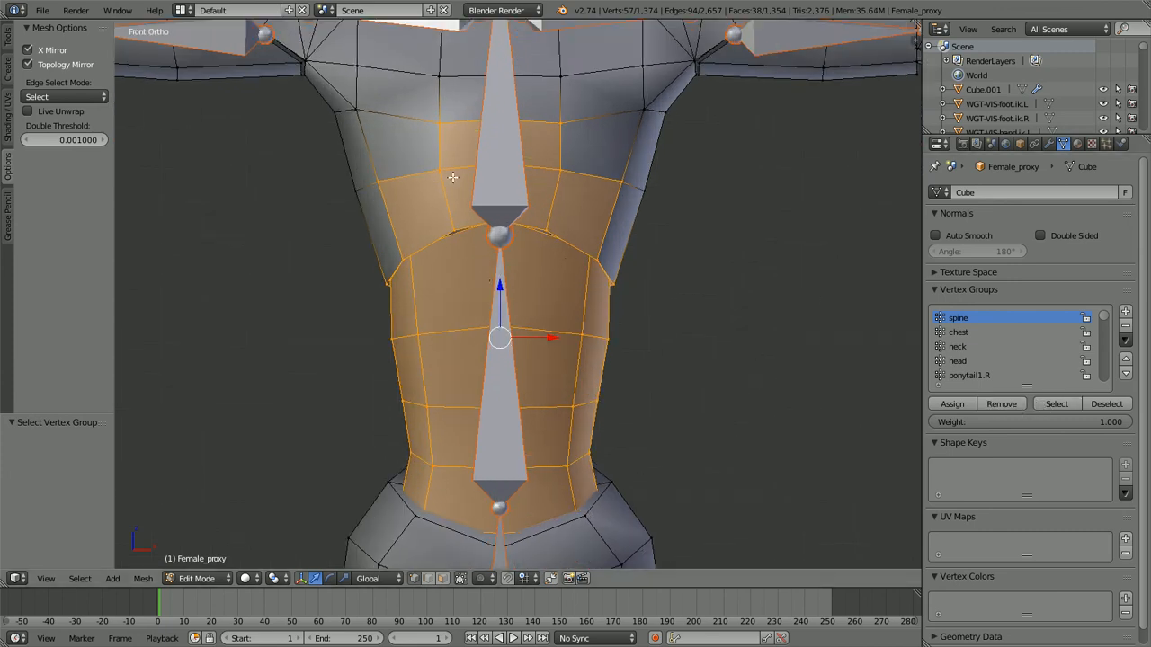
{"action": "key", "text": "c"}
{"action": "mouse_move", "coordinate": [405, 120]}
{"action": "middle_mouse_down"}
{"action": "mouse_move", "coordinate": [534, 117]}
{"action": "mouse_move", "coordinate": [614, 158]}
{"action": "mouse_move", "coordinate": [409, 209]}
{"action": "mouse_move", "coordinate": [386, 162]}
{"action": "middle_mouse_up"}
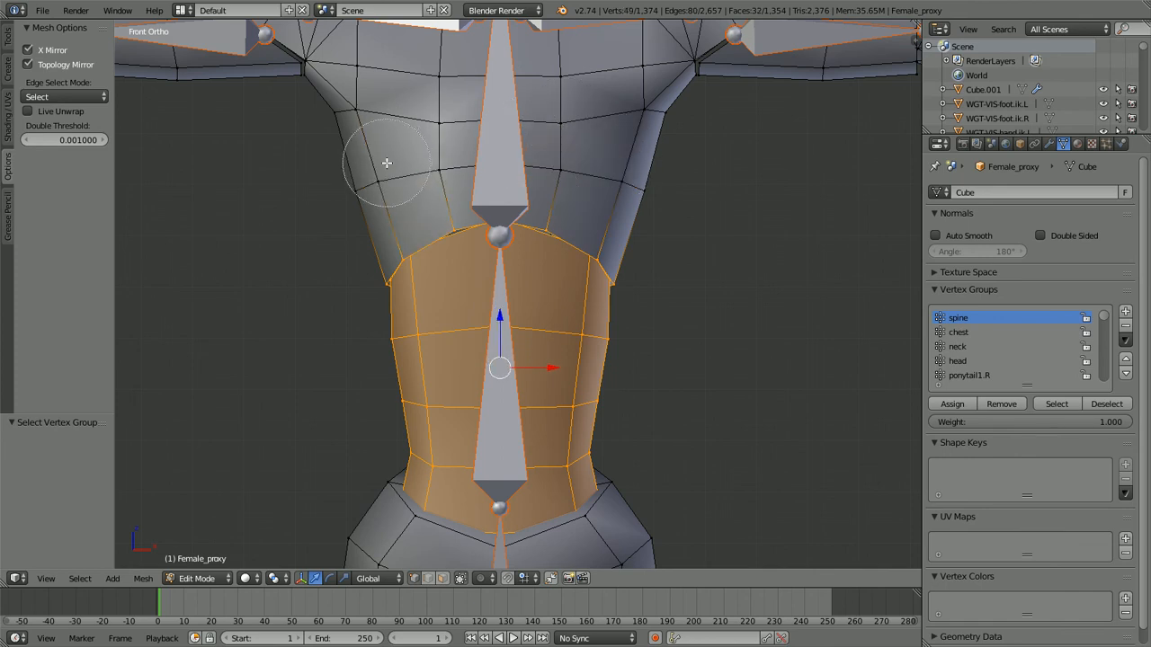
{"action": "right_click", "coordinate": [386, 163]}
Step: Deselect the chest piece's stray lower-edge vertices along the front and one side of the abdomen's upper boundary
{"action": "scroll", "coordinate": [408, 198], "scroll_direction": "up", "scroll_amount": 5}
{"action": "right_click", "coordinate": [358, 129], "text": "shift"}
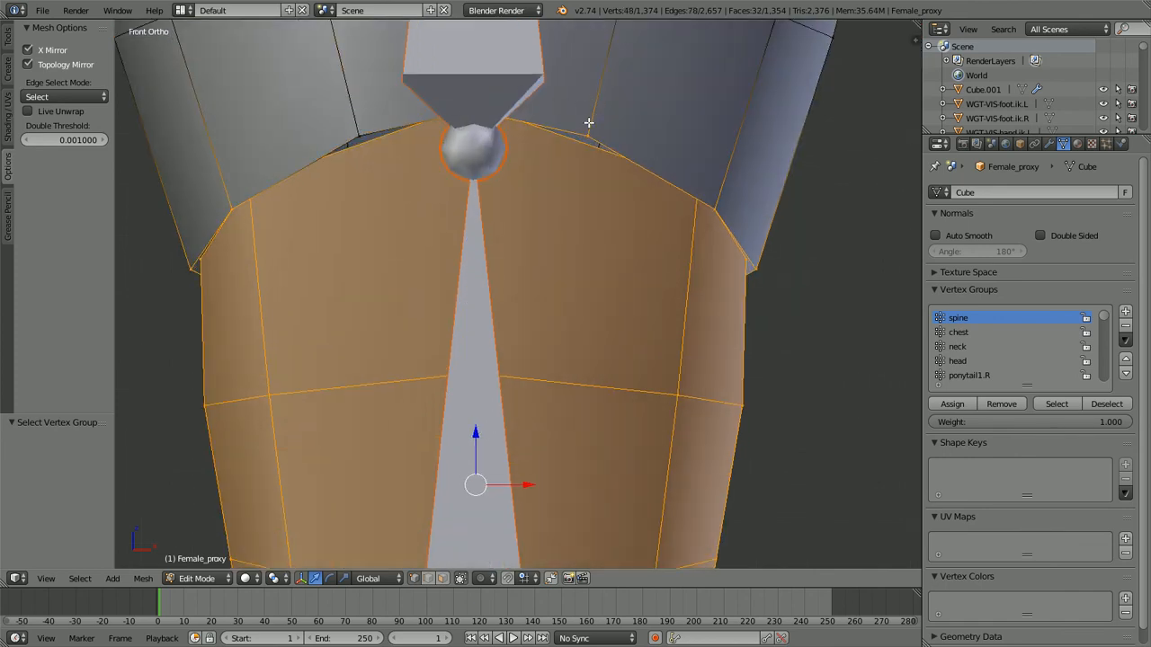
{"action": "right_click", "coordinate": [595, 128], "text": "shift"}
{"action": "right_click", "coordinate": [711, 206], "text": "shift"}
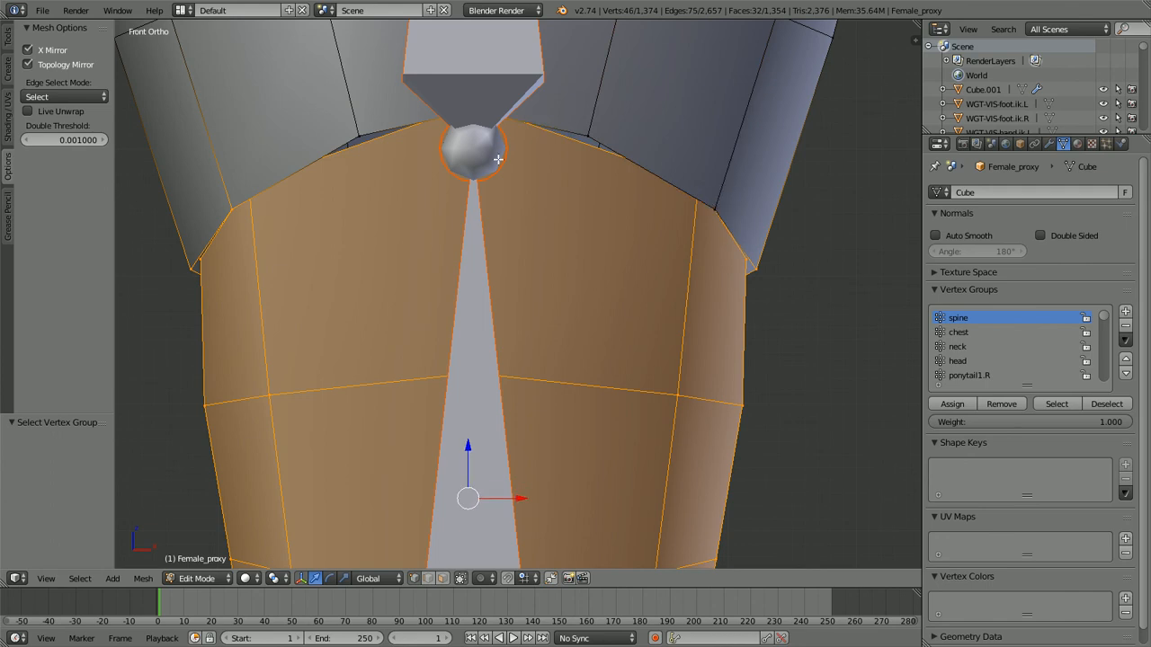
{"action": "middle_click_drag", "start_coordinate": [499, 159], "coordinate": [593, 153]}
{"action": "right_click", "coordinate": [613, 222], "text": "shift"}
{"action": "right_click", "coordinate": [512, 267], "text": "shift"}
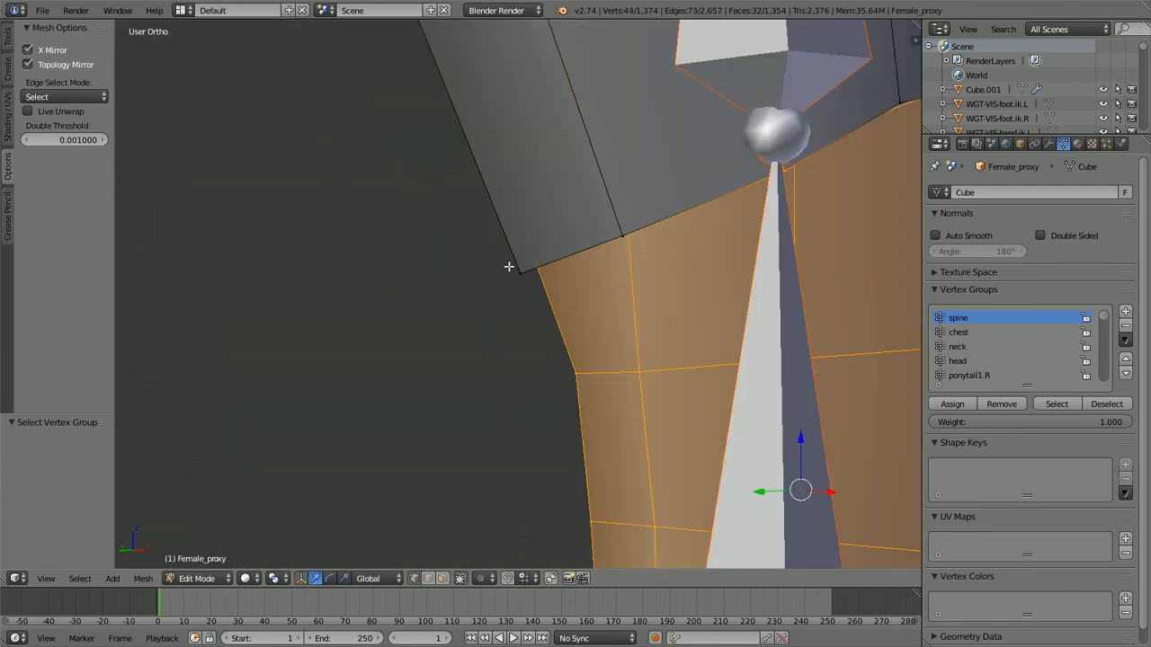
Step: Deselect the stray chest vertices still selected around the rest of the chest's lower edge
{"action": "scroll", "coordinate": [431, 252], "scroll_direction": "down", "scroll_amount": 5}
{"action": "middle_click_drag", "start_coordinate": [612, 246], "coordinate": [667, 246]}
{"action": "scroll", "coordinate": [615, 245], "scroll_direction": "up", "scroll_amount": 2}
{"action": "middle_click_drag", "start_coordinate": [538, 245], "coordinate": [646, 173]}
{"action": "scroll", "coordinate": [503, 218], "scroll_direction": "up", "scroll_amount": 3}
{"action": "middle_click_drag", "start_coordinate": [502, 218], "coordinate": [436, 219]}
{"action": "right_click", "coordinate": [402, 238], "text": "shift"}
{"action": "right_click", "coordinate": [261, 284], "text": "shift"}
{"action": "scroll", "coordinate": [258, 279], "scroll_direction": "down", "scroll_amount": 3}
{"action": "middle_click_drag", "start_coordinate": [258, 279], "coordinate": [465, 326]}
{"action": "right_click", "coordinate": [313, 104], "text": "shift"}
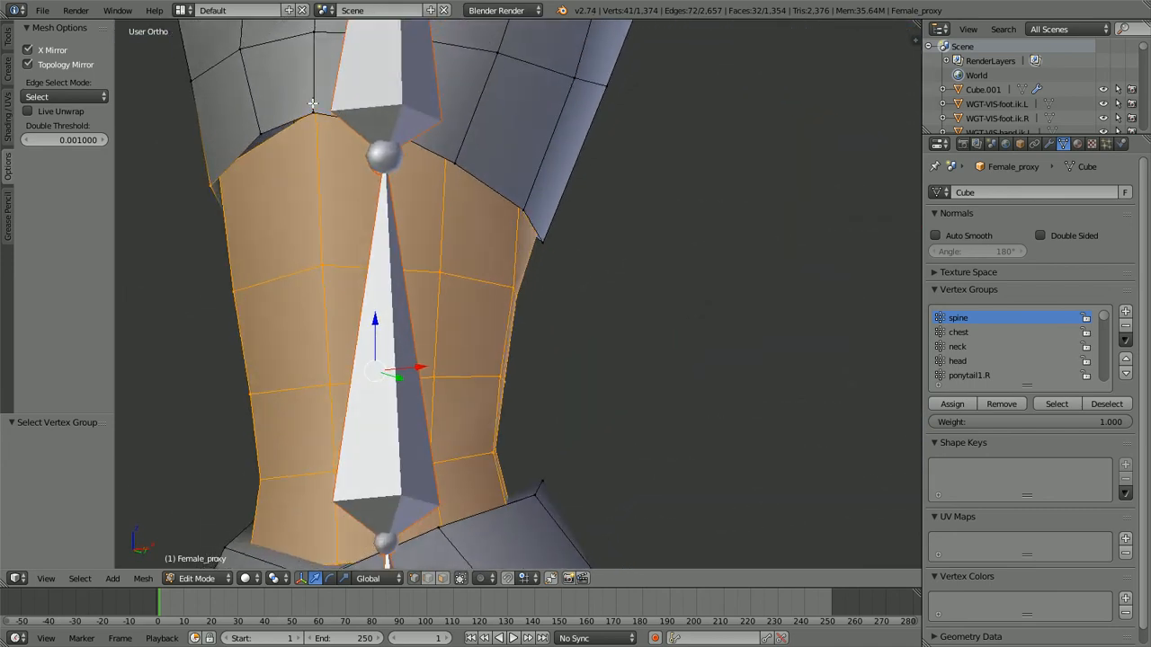
Step: Test-move the selected vertices in front view to check for stray chest vertices, cancelling the move
{"action": "key", "text": "KP_1"}
{"action": "scroll", "coordinate": [313, 103], "scroll_direction": "down", "scroll_amount": 5}
{"action": "key", "text": "g"}
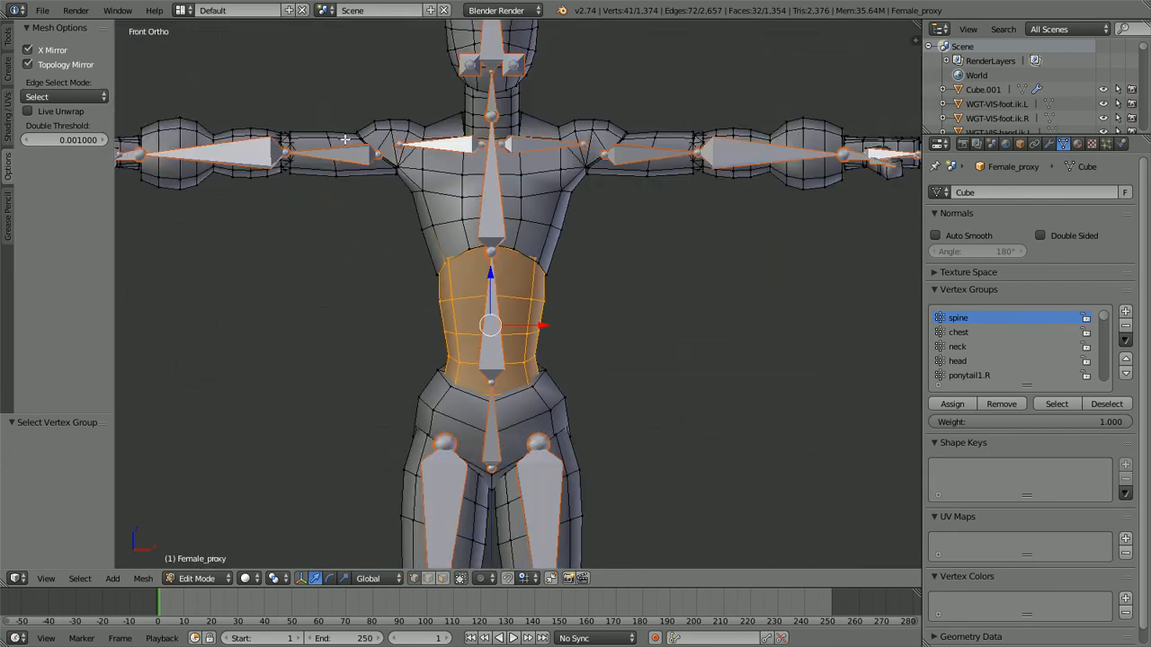
{"action": "right_click", "coordinate": [487, 311]}
Step: Deselect the last stray vertex on the chest's lower edge and test-move the abdomen selection, cancelling the move
{"action": "scroll", "coordinate": [470, 290], "scroll_direction": "up", "scroll_amount": 5}
{"action": "middle_click_drag", "start_coordinate": [413, 256], "coordinate": [459, 199]}
{"action": "scroll", "coordinate": [459, 199], "scroll_direction": "up", "scroll_amount": 2}
{"action": "right_click", "coordinate": [492, 163], "text": "shift"}
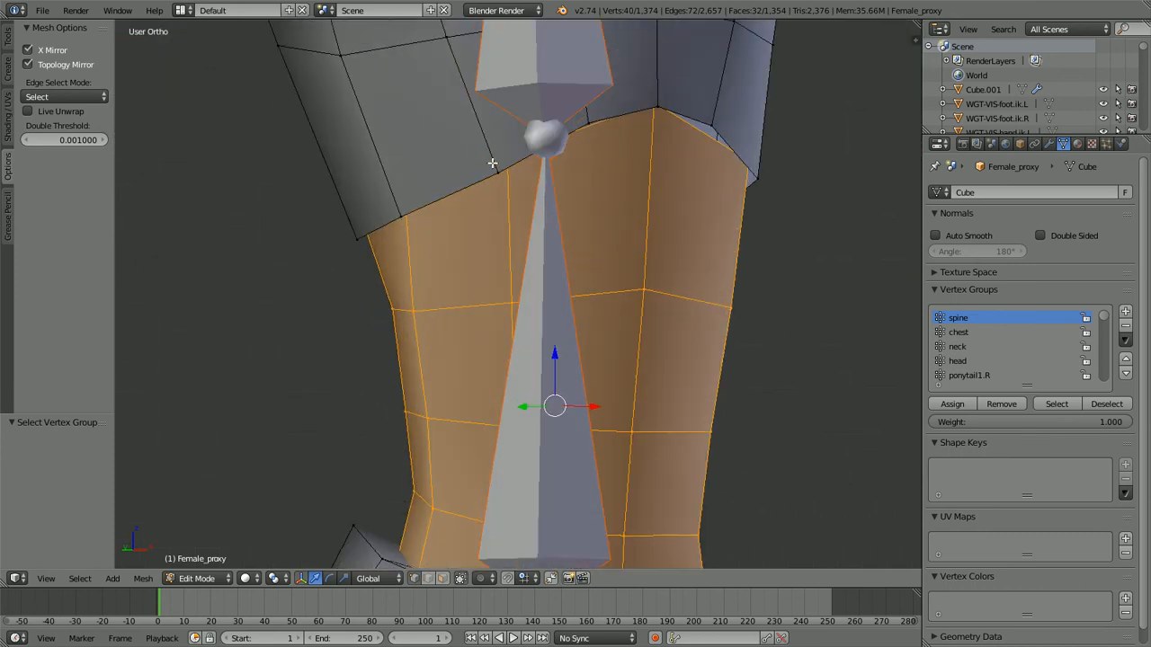
{"action": "key", "text": "KP_1"}
{"action": "scroll", "coordinate": [545, 277], "scroll_direction": "down", "scroll_amount": 3}
{"action": "key", "text": "g"}
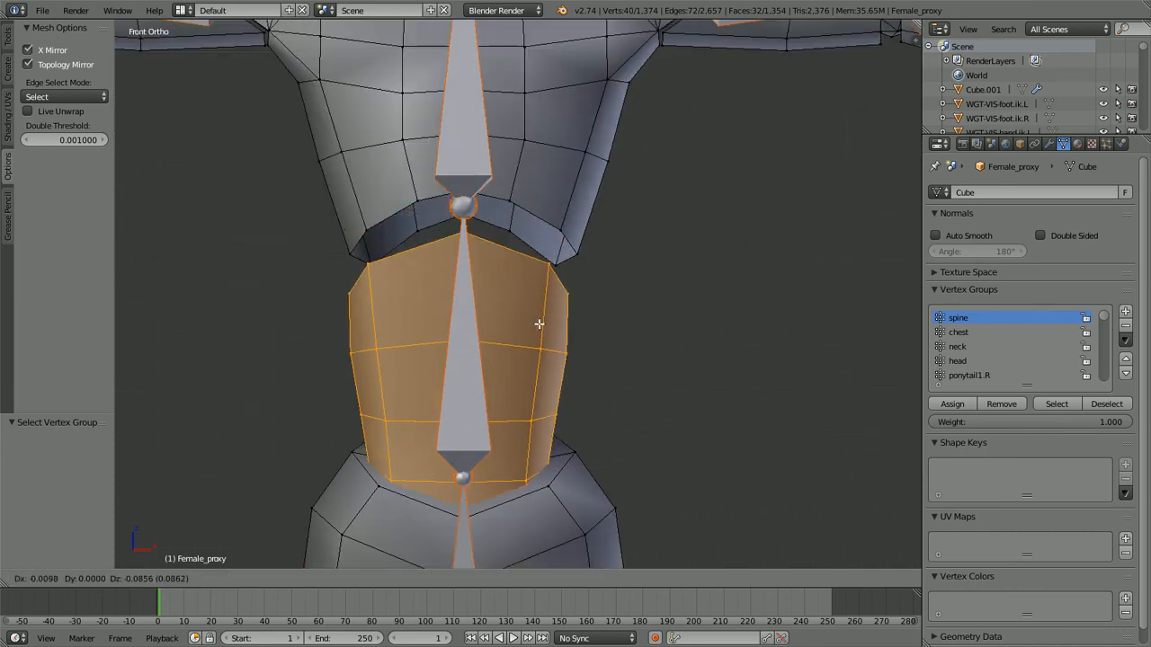
{"action": "right_click", "coordinate": [552, 324]}
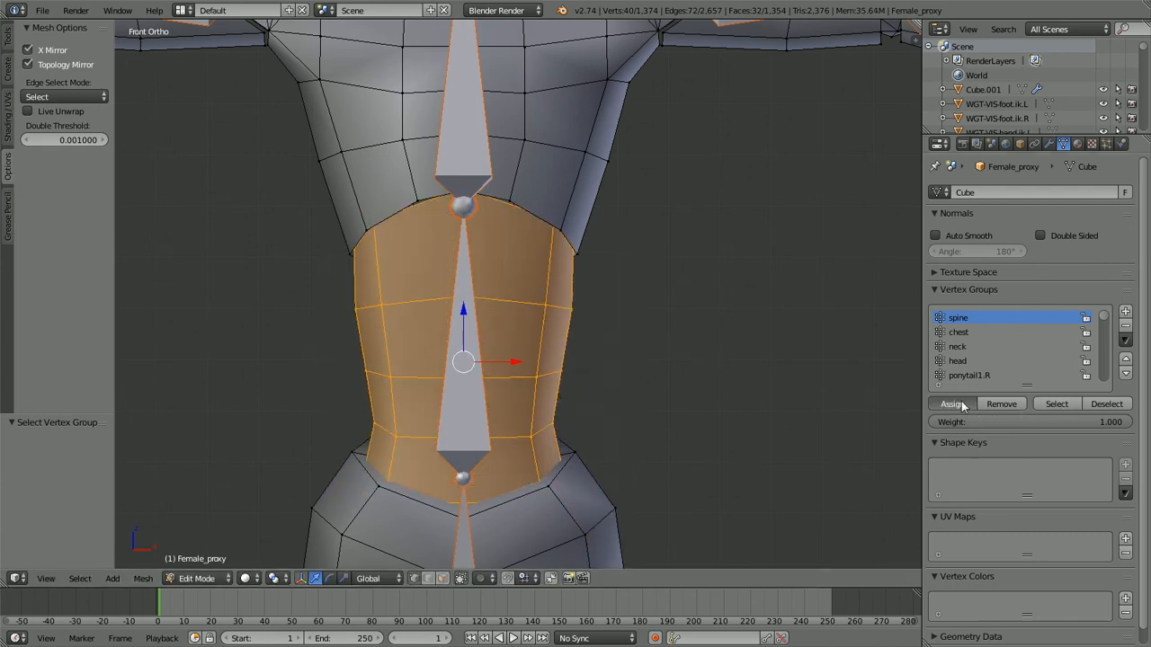
Step: Assign the selected abdomen vertices to the spine group at weight 1.000 and test-rotate the spine bone in Weight Paint, cancelling the rotation
{"action": "scroll", "coordinate": [367, 331], "scroll_direction": "down", "scroll_amount": 3}
{"action": "key", "text": "Tab"}
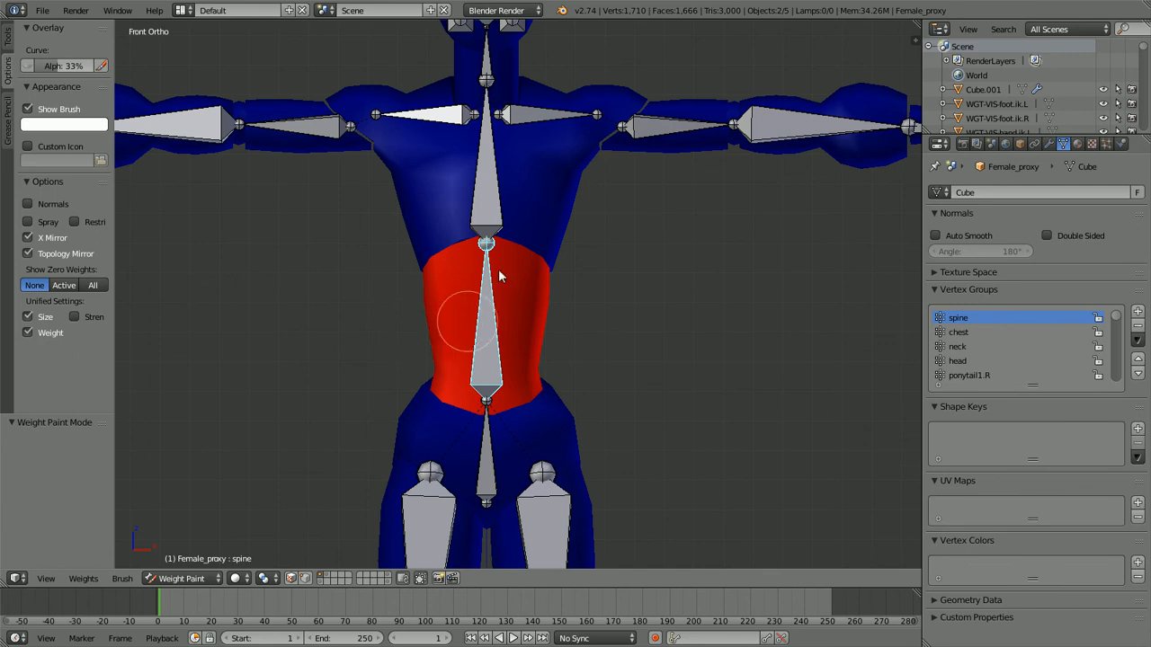
{"action": "key", "text": "r"}
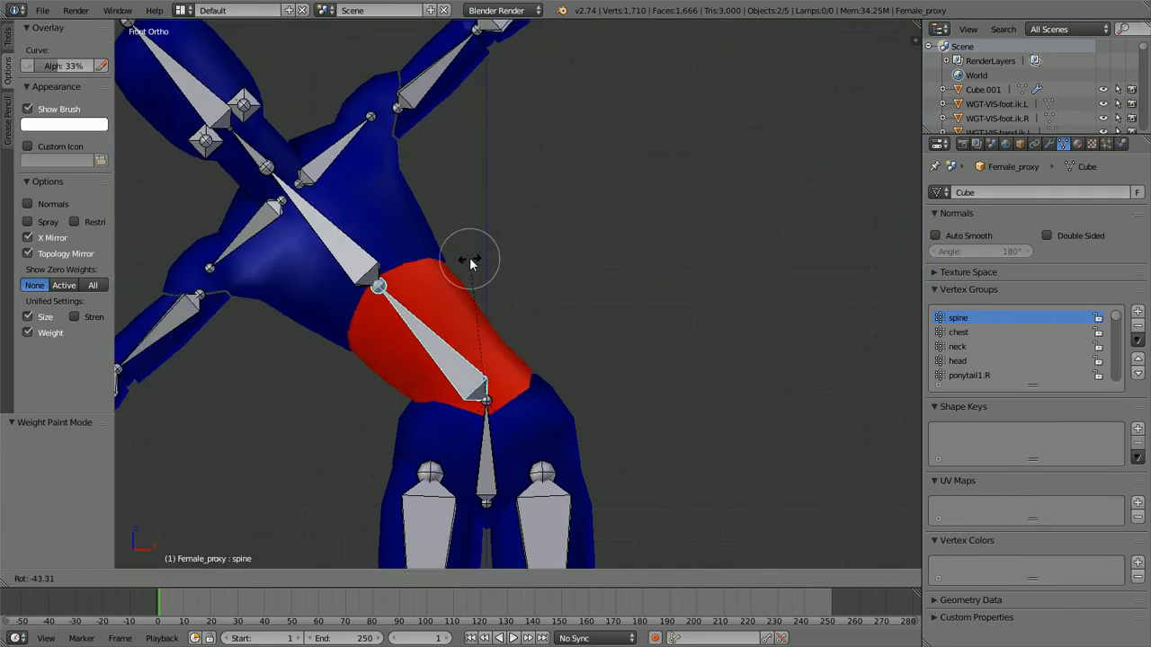
{"action": "right_click", "coordinate": [607, 306]}
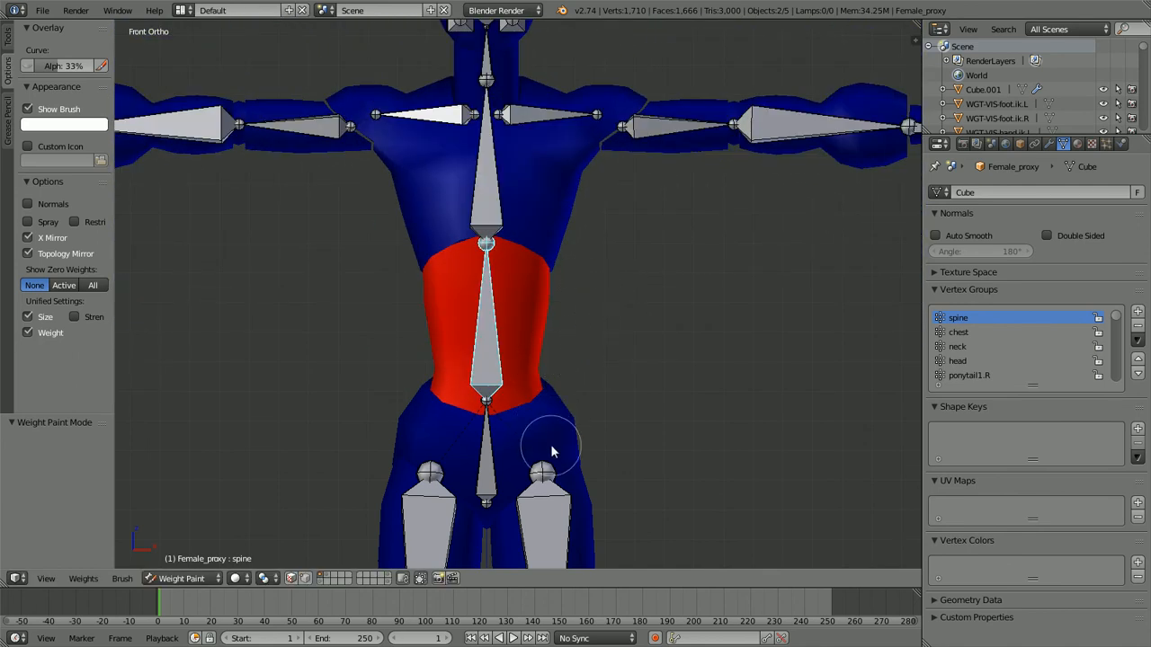
Step: Select the hips bone and test-rotate it freely to check the pelvis deformation, cancelling each rotation
{"action": "middle_click_drag", "start_coordinate": [550, 443], "coordinate": [599, 257], "text": "shift"}
{"action": "scroll", "coordinate": [496, 292], "scroll_direction": "up", "scroll_amount": 2}
{"action": "right_click", "coordinate": [506, 299]}
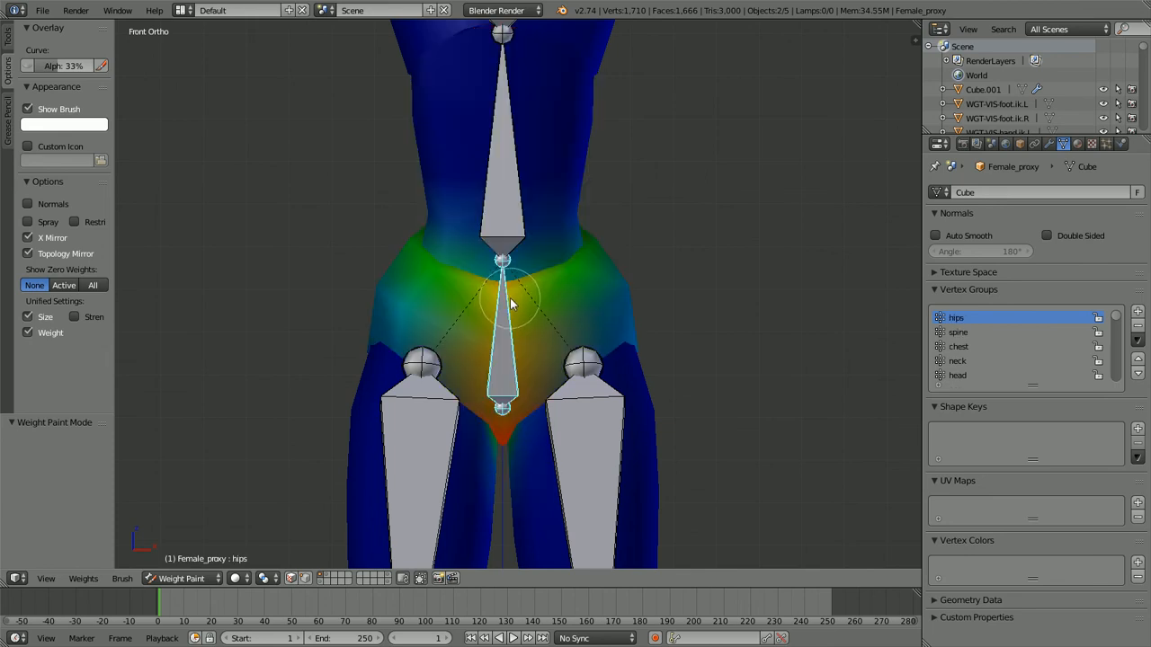
{"action": "key", "text": "r"}
{"action": "key", "text": "r"}
{"action": "right_click", "coordinate": [585, 283]}
{"action": "scroll", "coordinate": [573, 283], "scroll_direction": "down", "scroll_amount": 3}
{"action": "scroll", "coordinate": [636, 310], "scroll_direction": "down", "scroll_amount": 4}
{"action": "scroll", "coordinate": [636, 310], "scroll_direction": "up", "scroll_amount": 2}
{"action": "key", "text": "r"}
{"action": "key", "text": "r"}
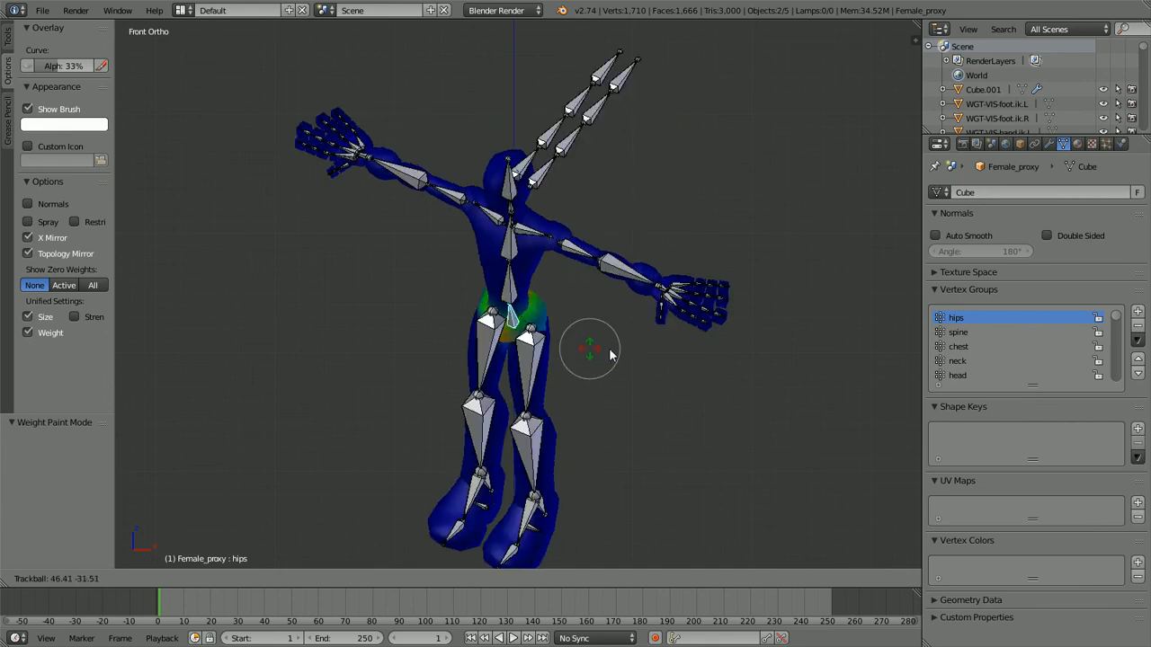
{"action": "right_click", "coordinate": [629, 301]}
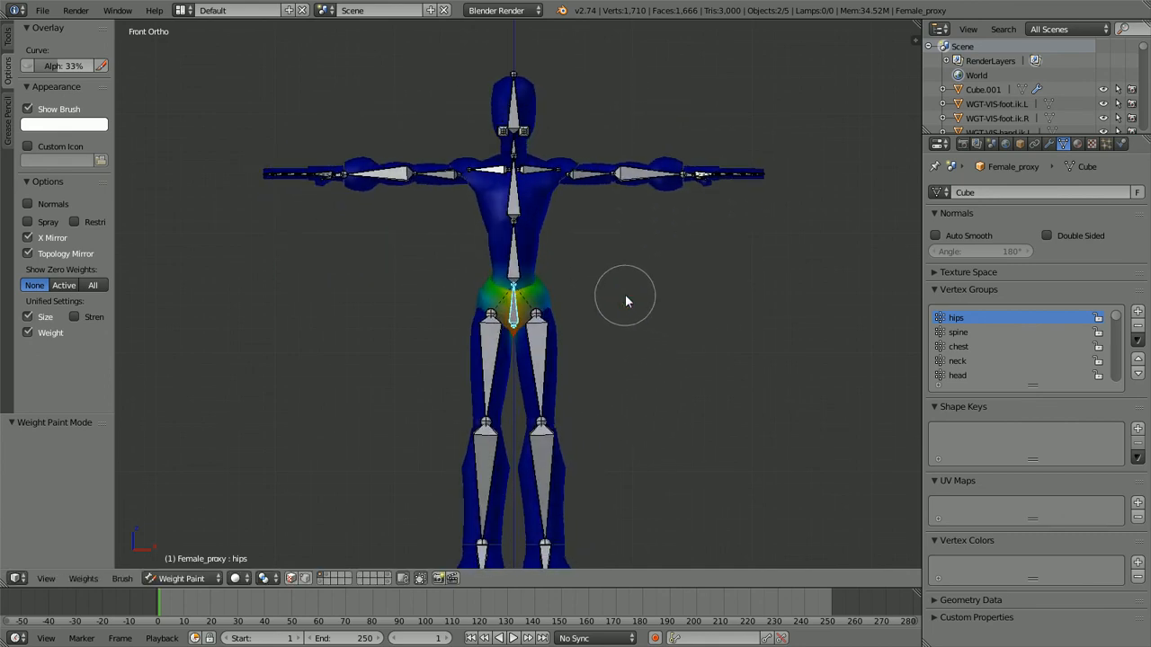
Step: Put the mesh in Edit Mode, clear the selection, and select only the hips vertex group's vertices
{"action": "scroll", "coordinate": [626, 297], "scroll_direction": "up", "scroll_amount": 3}
{"action": "key", "text": "z"}
{"action": "scroll", "coordinate": [625, 298], "scroll_direction": "down", "scroll_amount": 3}
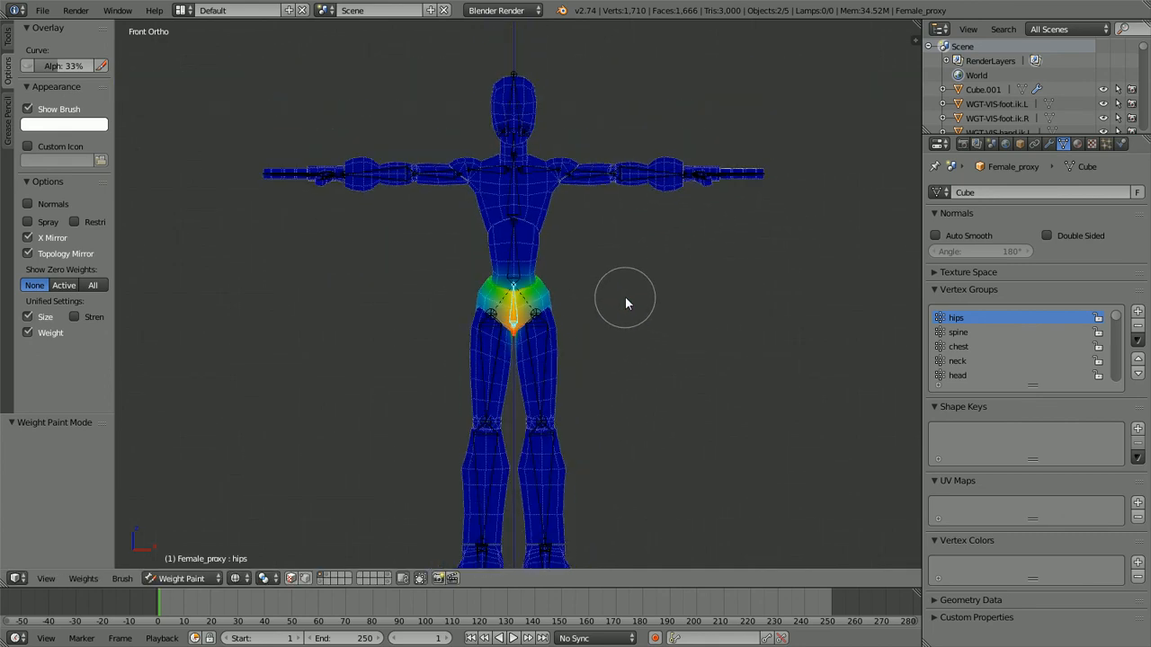
{"action": "scroll", "coordinate": [626, 299], "scroll_direction": "up", "scroll_amount": 3}
{"action": "key", "text": "Tab"}
{"action": "scroll", "coordinate": [625, 297], "scroll_direction": "down", "scroll_amount": 2}
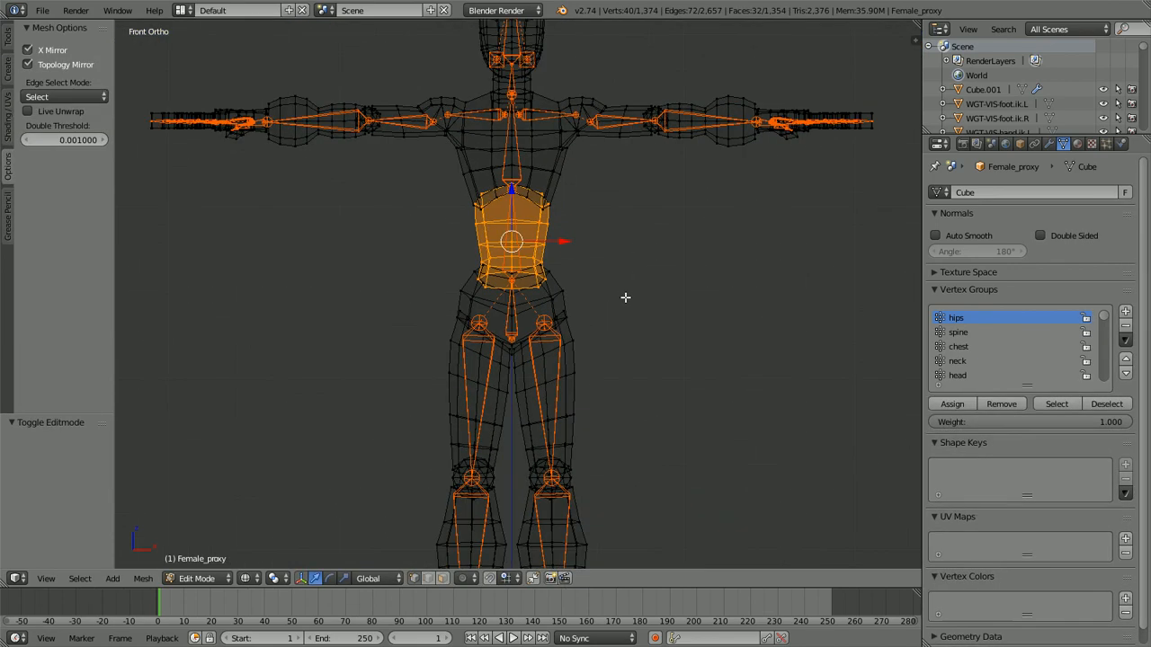
{"action": "key", "text": "a"}
{"action": "key", "text": "z"}
{"action": "scroll", "coordinate": [621, 301], "scroll_direction": "up", "scroll_amount": 3}
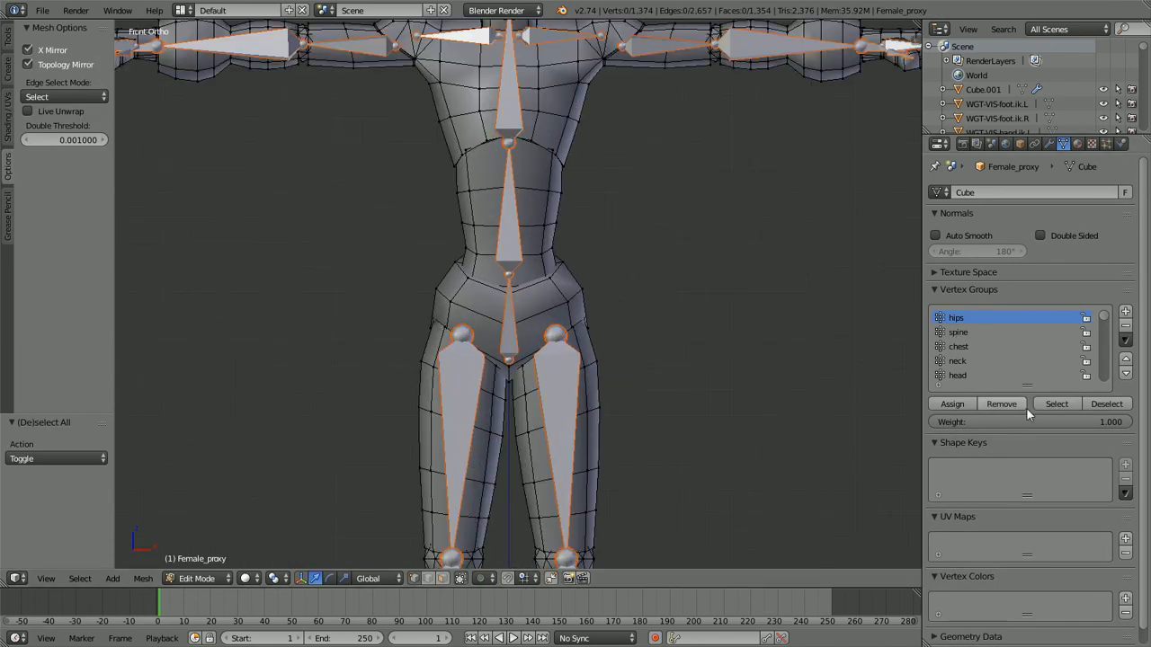
{"action": "left_click", "coordinate": [1054, 405]}
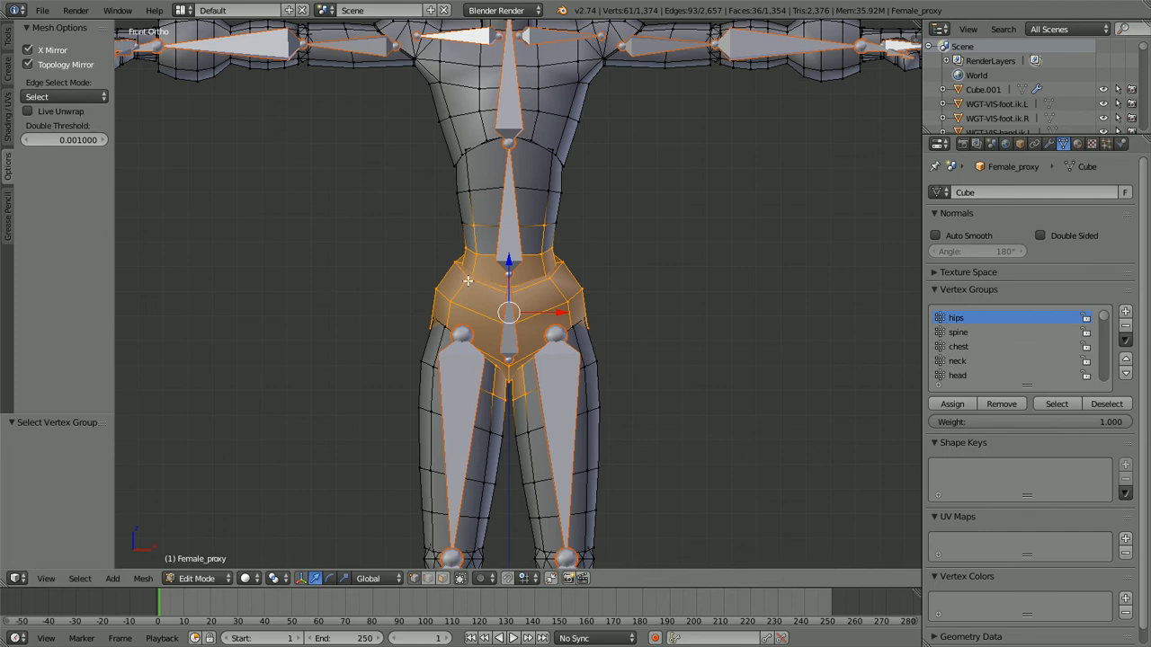
Step: Examine the hips group's vertices from several angles in wireframe and solid shading, reselect them, and return to Weight Paint
{"action": "scroll", "coordinate": [468, 280], "scroll_direction": "down", "scroll_amount": 2}
{"action": "key", "text": "z"}
{"action": "middle_click_drag", "start_coordinate": [426, 264], "coordinate": [602, 277]}
{"action": "scroll", "coordinate": [603, 277], "scroll_direction": "up", "scroll_amount": 3}
{"action": "middle_click_drag", "start_coordinate": [603, 277], "coordinate": [478, 257]}
{"action": "scroll", "coordinate": [419, 278], "scroll_direction": "down", "scroll_amount": 2}
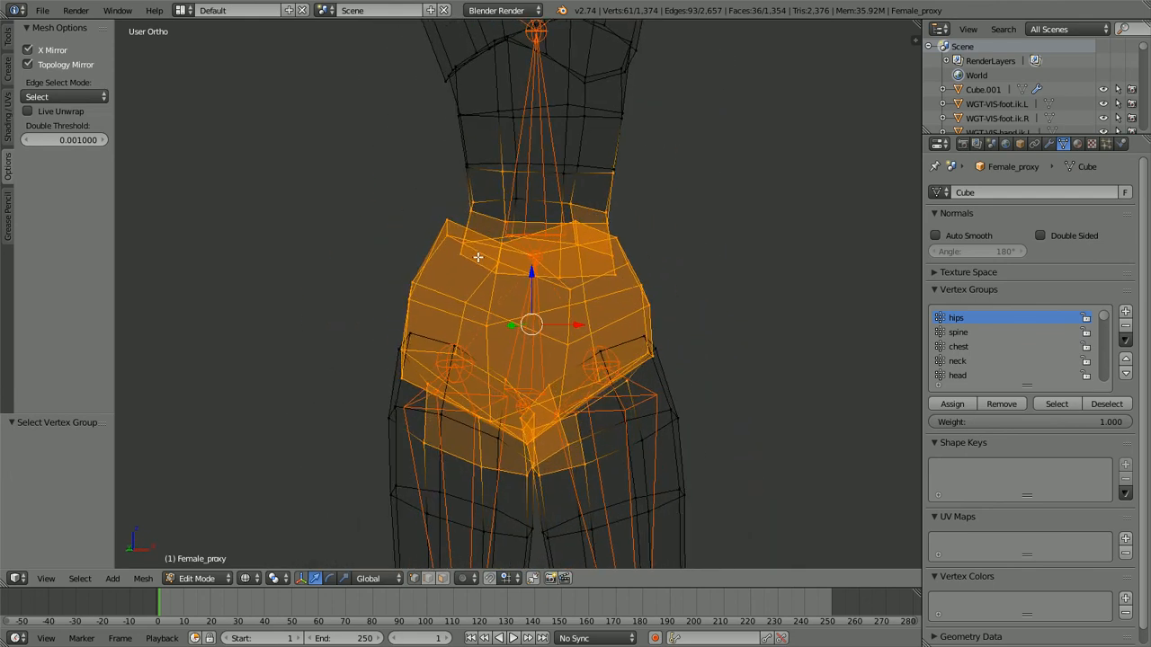
{"action": "key", "text": "a"}
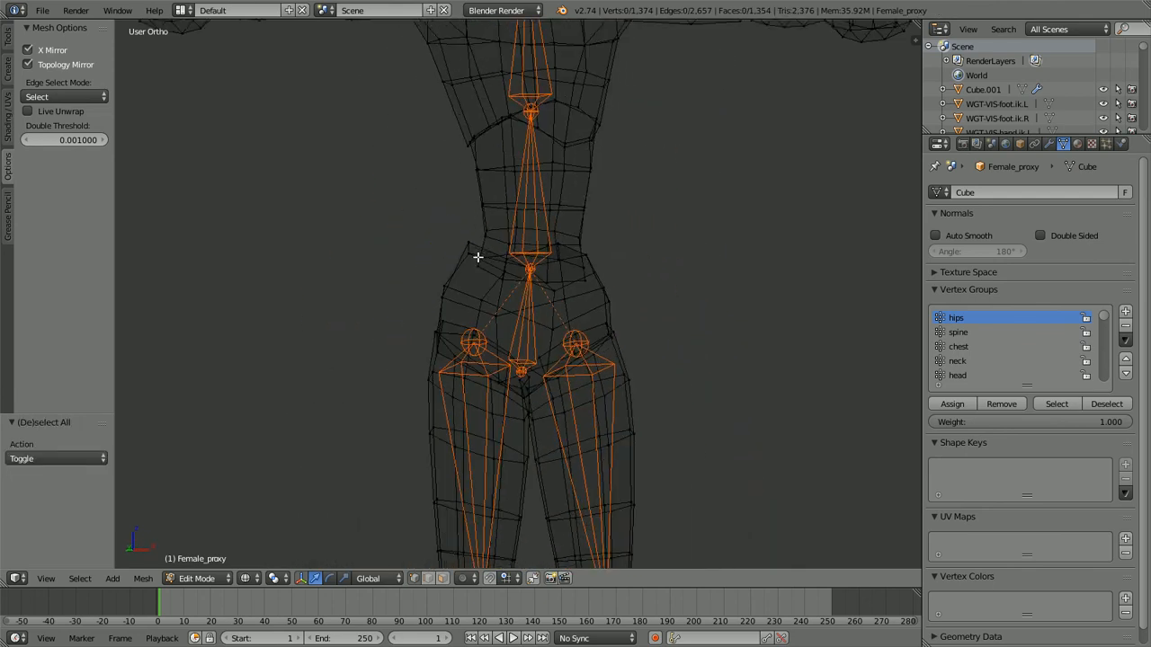
{"action": "key", "text": "z"}
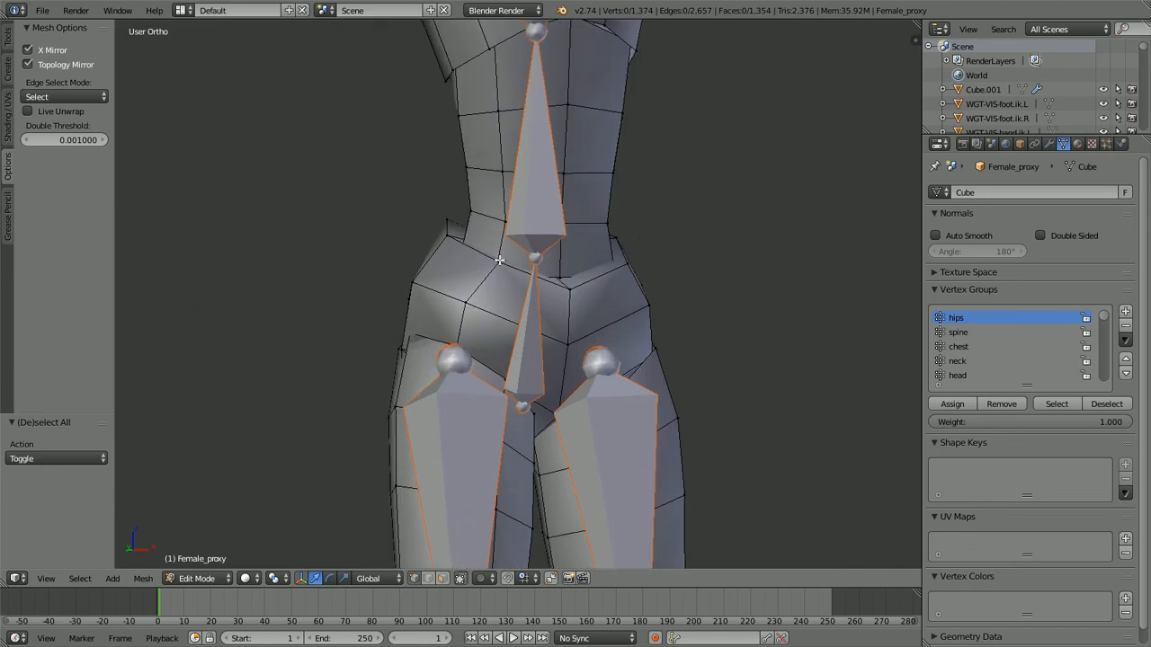
{"action": "left_click", "coordinate": [1045, 404]}
{"action": "middle_click_drag", "start_coordinate": [486, 355], "coordinate": [434, 359]}
{"action": "key", "text": "Tab"}
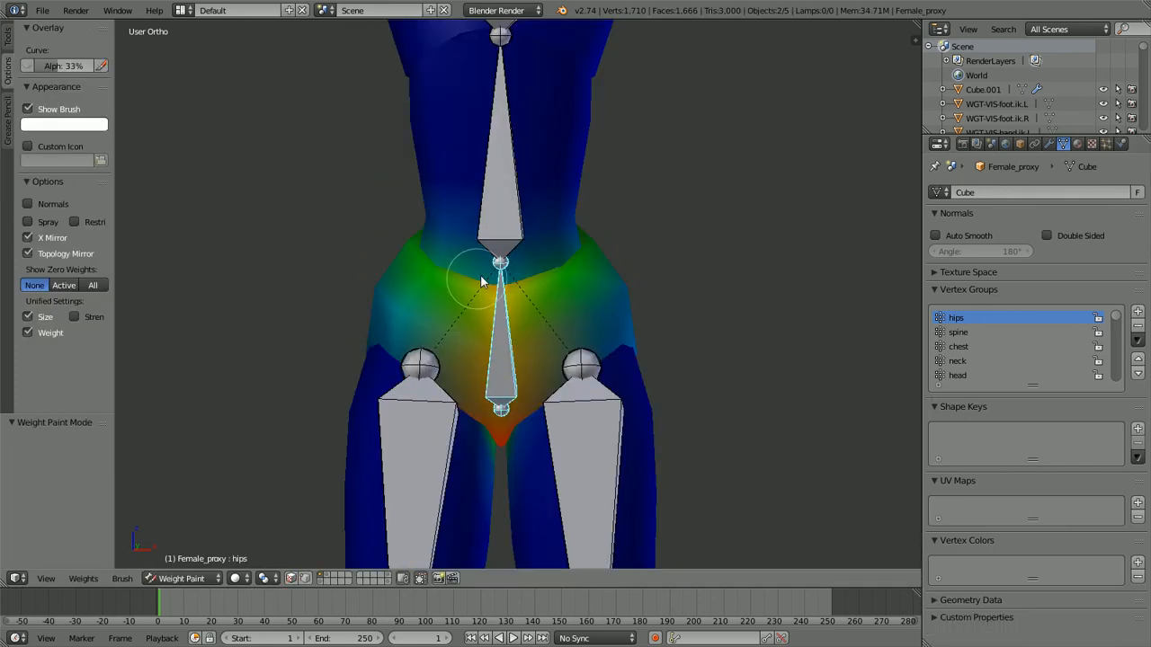
Step: Check the spine bone's weights, and select the right thigh bone and test-rotate it freely, cancelling the rotation
{"action": "key", "text": "KP_1"}
{"action": "right_click", "coordinate": [509, 190]}
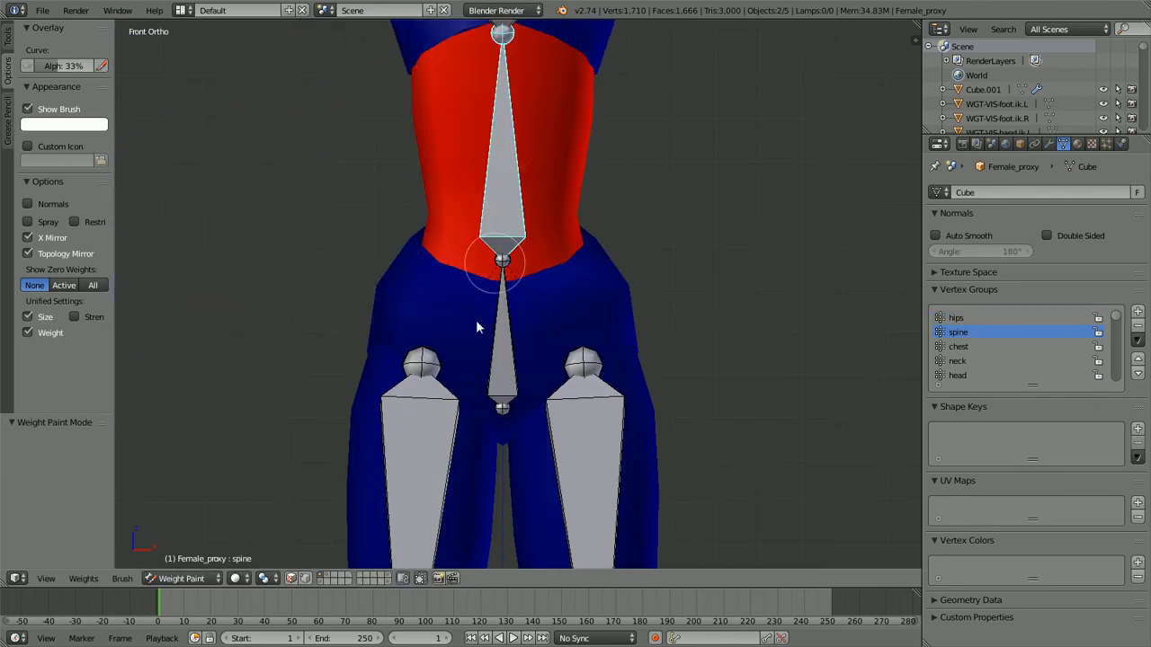
{"action": "right_click", "coordinate": [433, 474]}
{"action": "key", "text": "r"}
{"action": "key", "text": "r"}
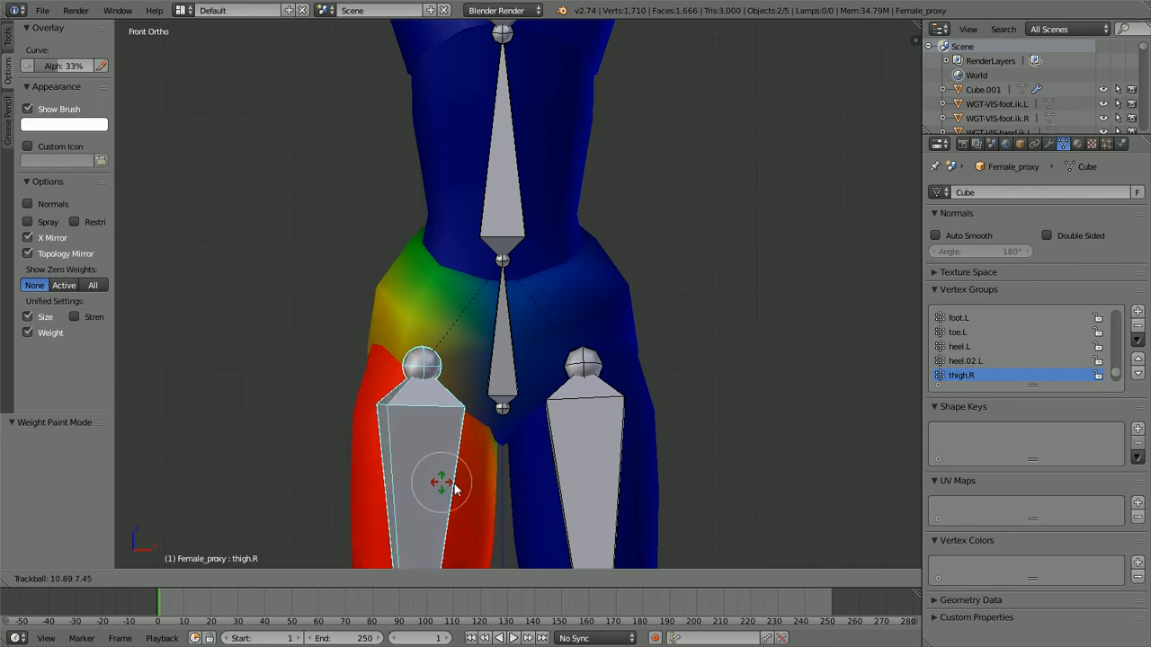
{"action": "key", "text": "Escape"}
{"action": "scroll", "coordinate": [441, 442], "scroll_direction": "down", "scroll_amount": 4}
{"action": "scroll", "coordinate": [475, 321], "scroll_direction": "up", "scroll_amount": 3}
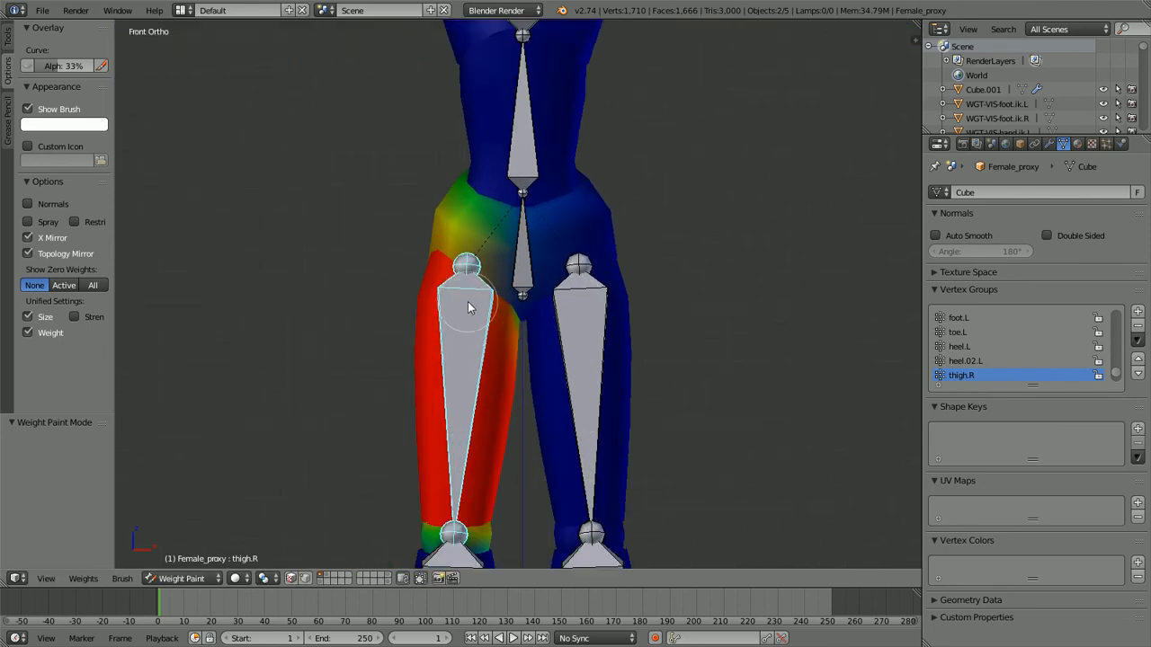
Step: Remove the selected hips vertices from the thigh.R vertex group in Edit Mode and review the weights in Weight Paint
{"action": "key", "text": "Tab"}
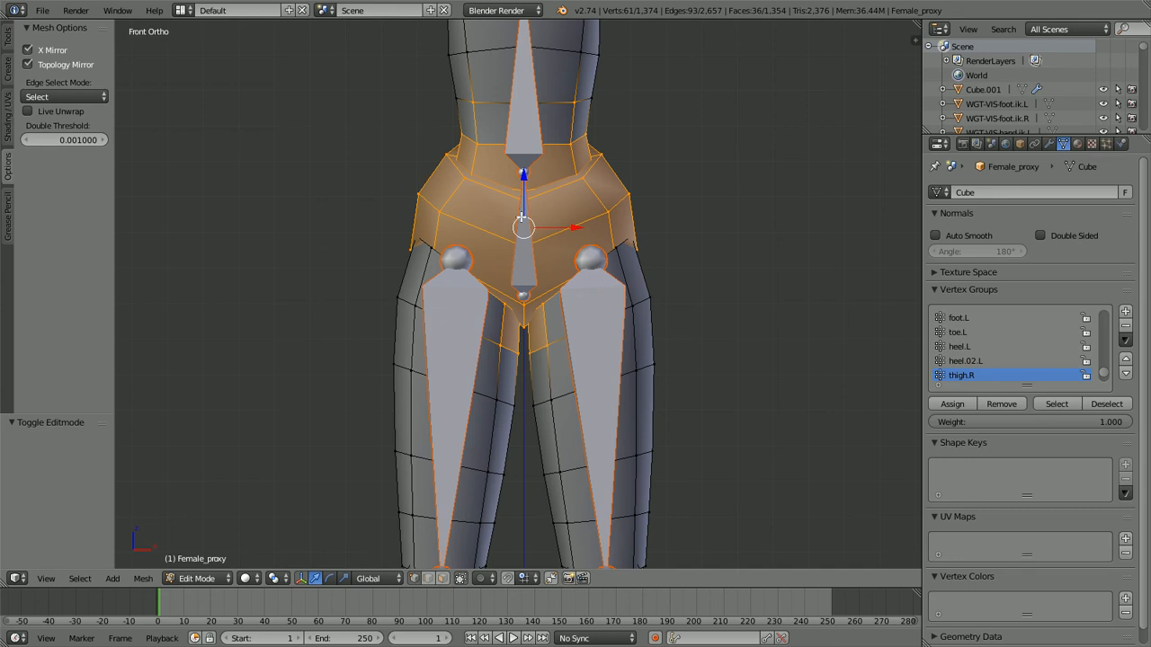
{"action": "scroll", "coordinate": [511, 307], "scroll_direction": "down", "scroll_amount": 4}
{"action": "scroll", "coordinate": [510, 306], "scroll_direction": "up", "scroll_amount": 4}
{"action": "key", "text": "Tab"}
{"action": "scroll", "coordinate": [444, 339], "scroll_direction": "down", "scroll_amount": 3}
{"action": "scroll", "coordinate": [458, 342], "scroll_direction": "up", "scroll_amount": 3}
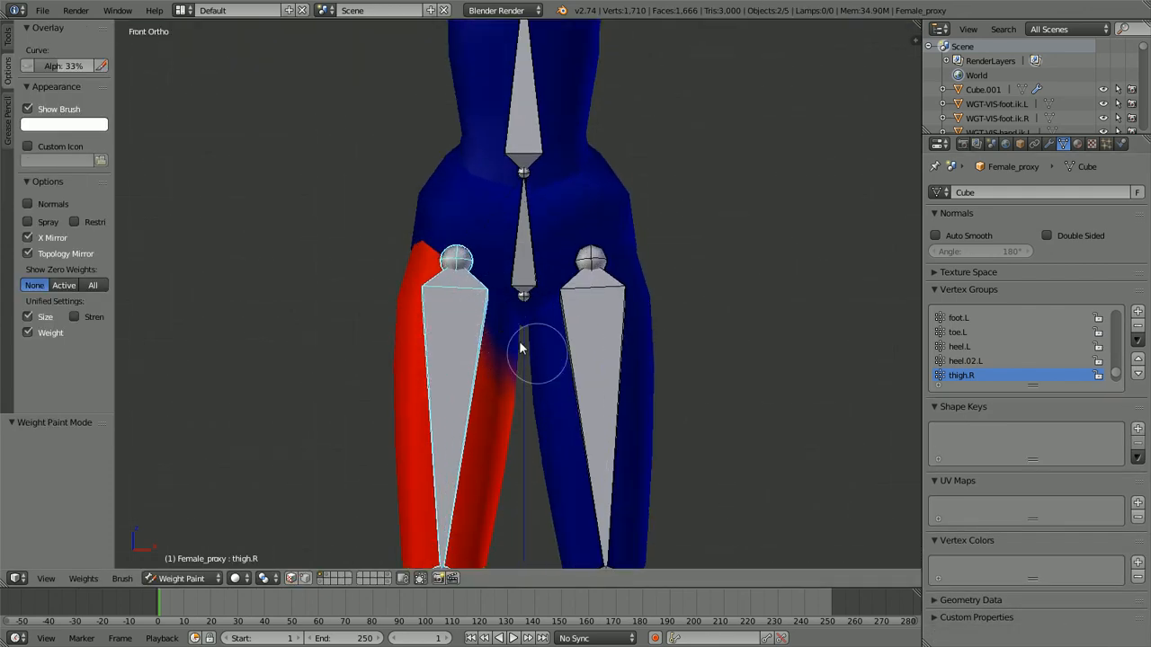
{"action": "scroll", "coordinate": [509, 346], "scroll_direction": "up", "scroll_amount": 2}
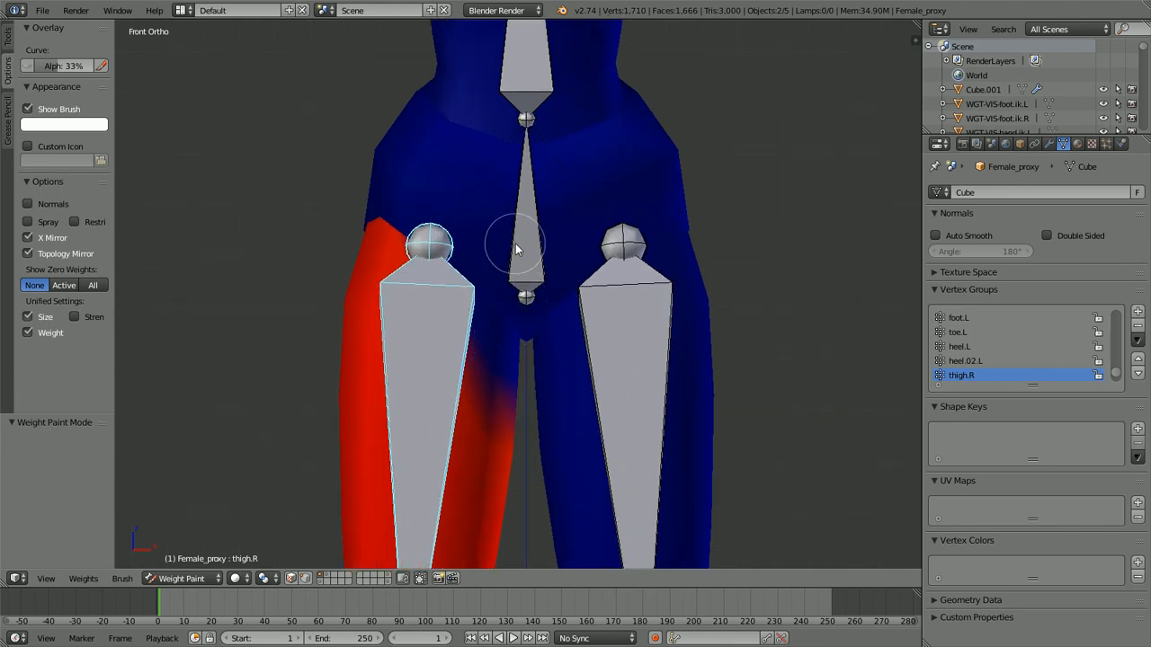
Step: In Edit Mode, select only the linked right thigh piece and assign it to the thigh.R group at weight 1.000
{"action": "scroll", "coordinate": [463, 337], "scroll_direction": "down", "scroll_amount": 1}
{"action": "key", "text": "Tab"}
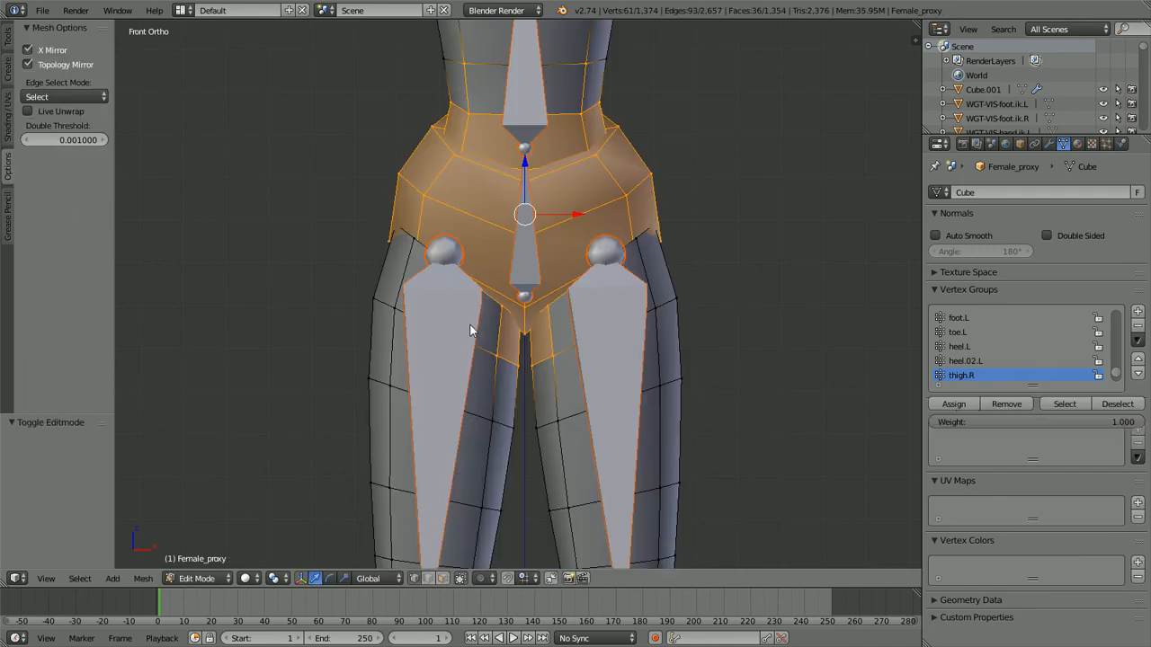
{"action": "key", "text": "a"}
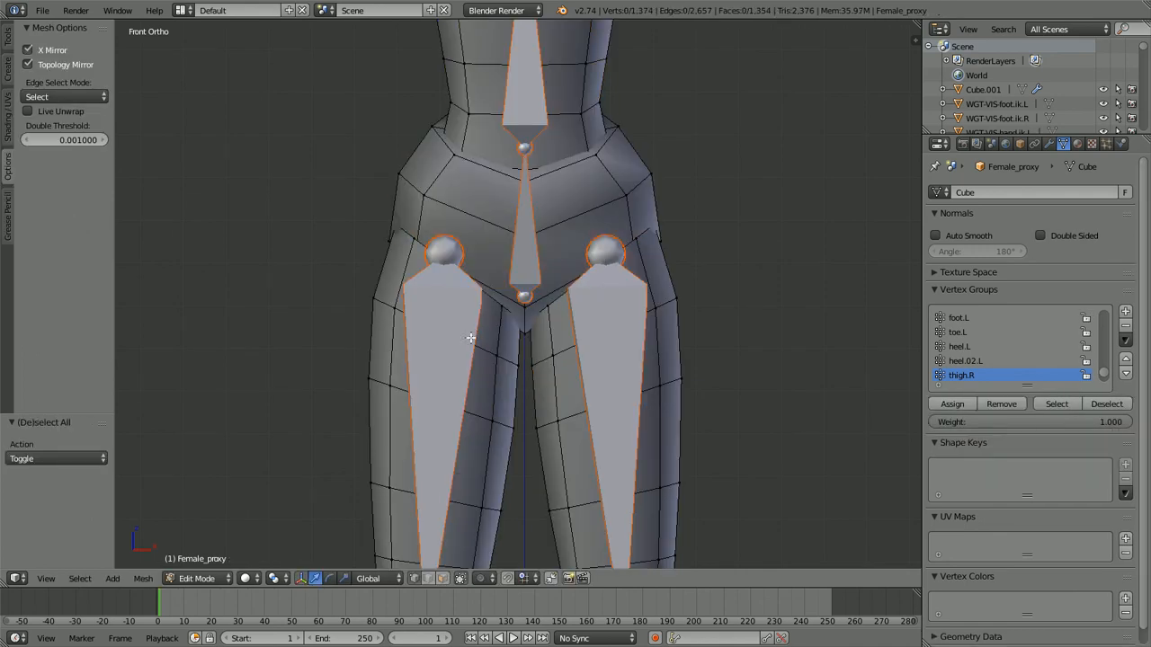
{"action": "scroll", "coordinate": [471, 337], "scroll_direction": "down", "scroll_amount": 3}
{"action": "key", "text": "l"}
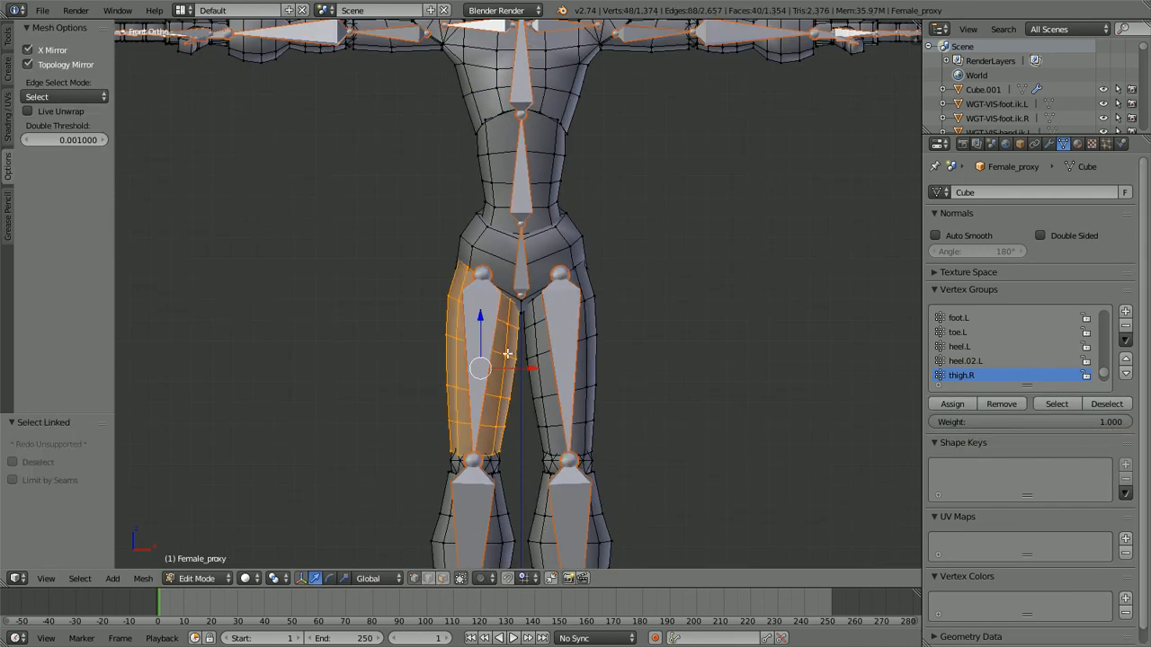
{"action": "scroll", "coordinate": [507, 384], "scroll_direction": "up", "scroll_amount": 3}
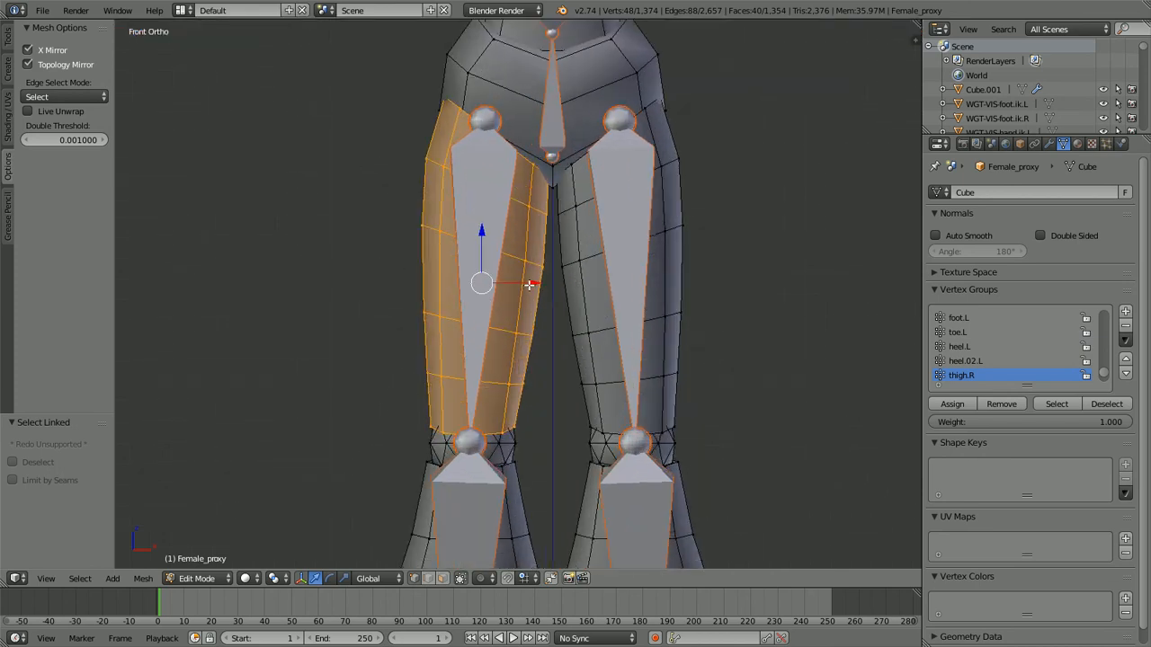
{"action": "left_click", "coordinate": [954, 404]}
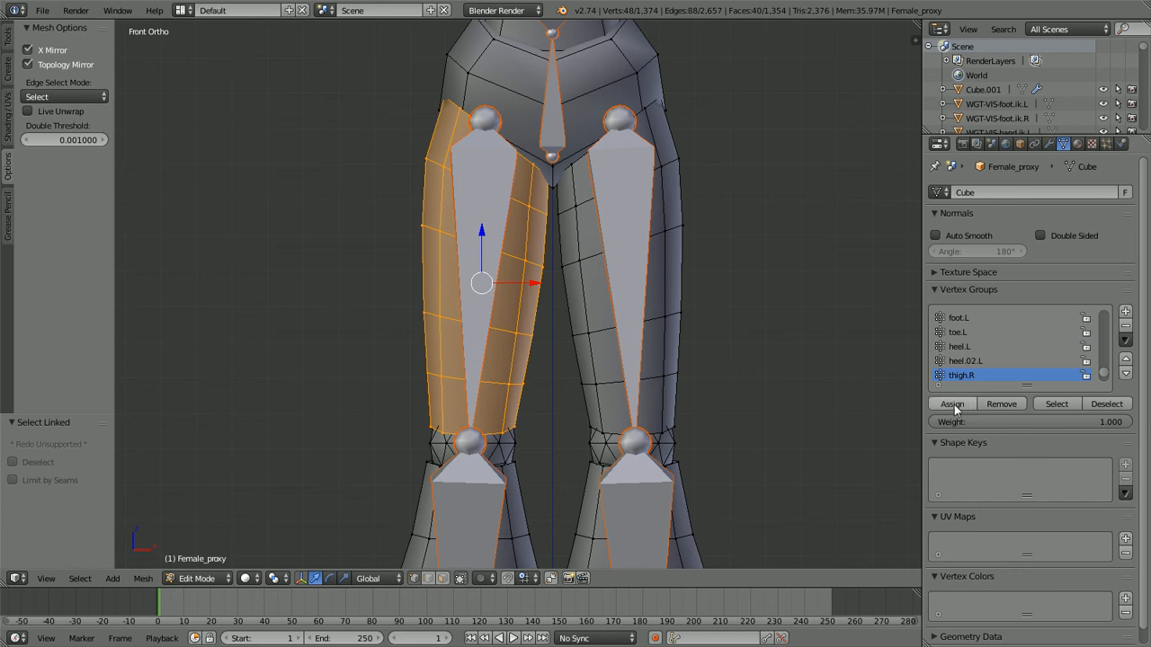
Step: Return to Weight Paint and examine the thigh.R weights around the right knee and lower leg
{"action": "key", "text": "ctrl+Tab"}
{"action": "middle_click_drag", "start_coordinate": [588, 390], "coordinate": [617, 294], "text": "shift"}
{"action": "scroll", "coordinate": [614, 300], "scroll_direction": "up", "scroll_amount": 1}
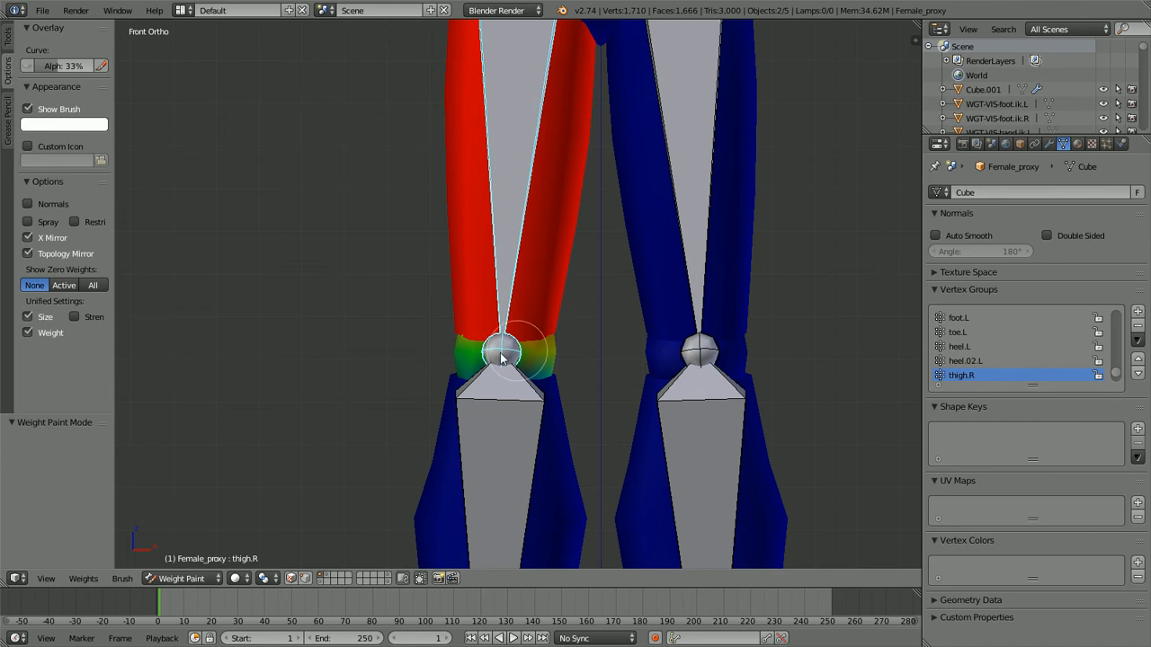
{"action": "scroll", "coordinate": [504, 358], "scroll_direction": "down", "scroll_amount": 2}
{"action": "middle_click_drag", "start_coordinate": [502, 400], "coordinate": [486, 255], "text": "shift"}
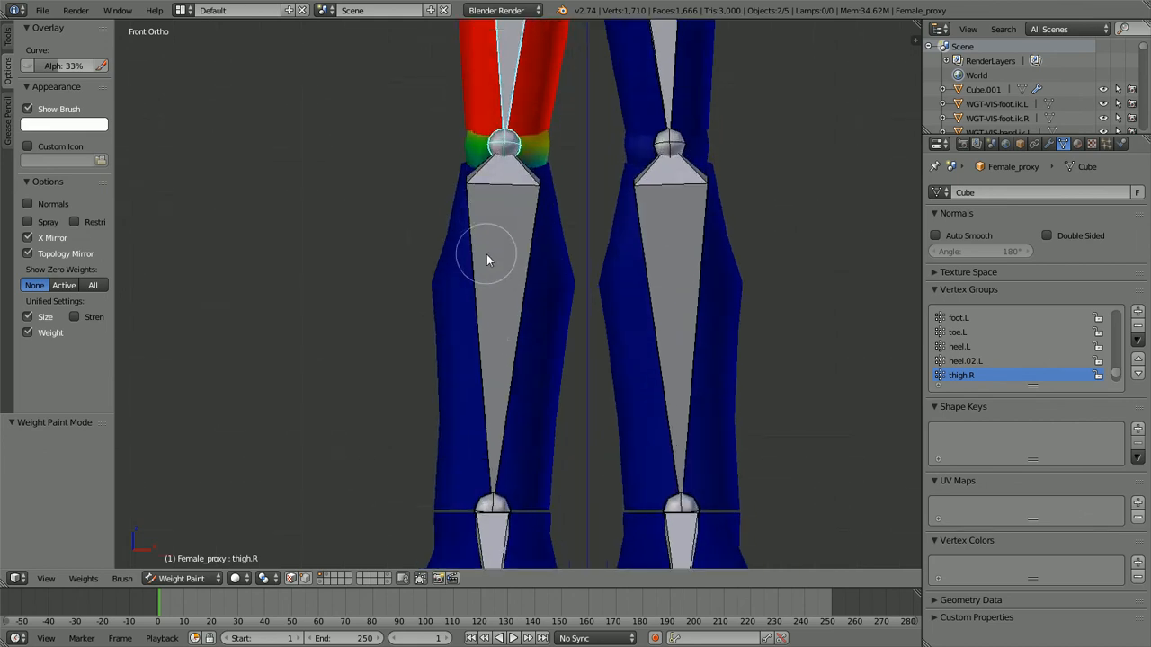
Step: Compare the shin.R and thigh.R bone weights around the right knee in Weight Paint
{"action": "right_click", "coordinate": [482, 285]}
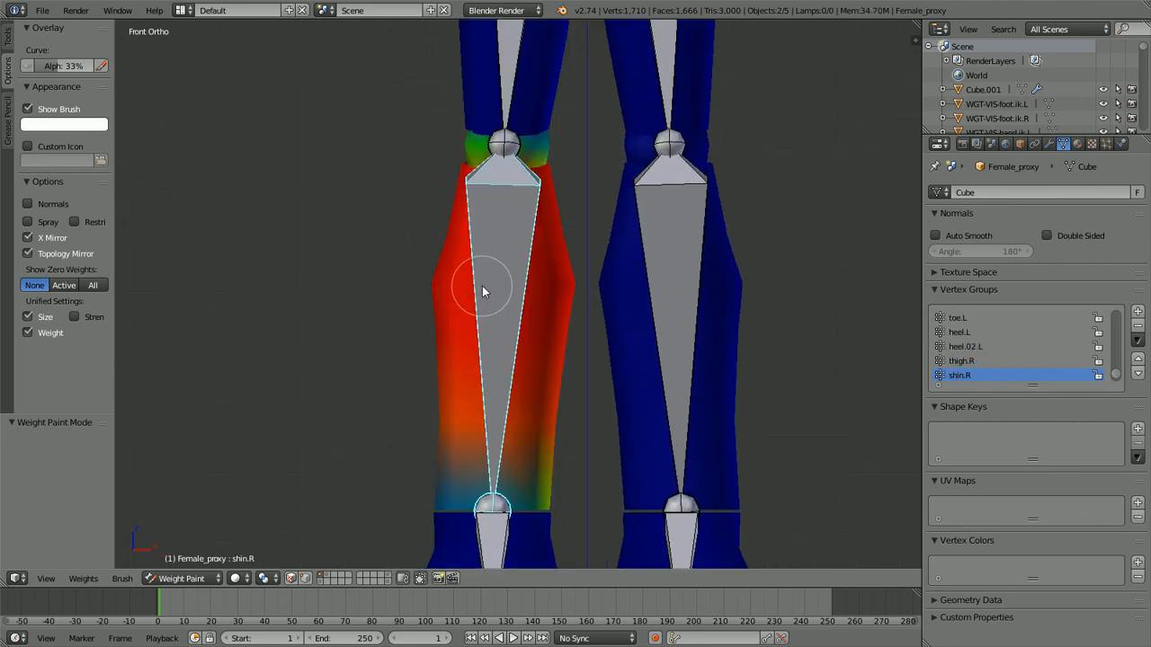
{"action": "middle_click_drag", "start_coordinate": [490, 237], "coordinate": [480, 347], "text": "shift"}
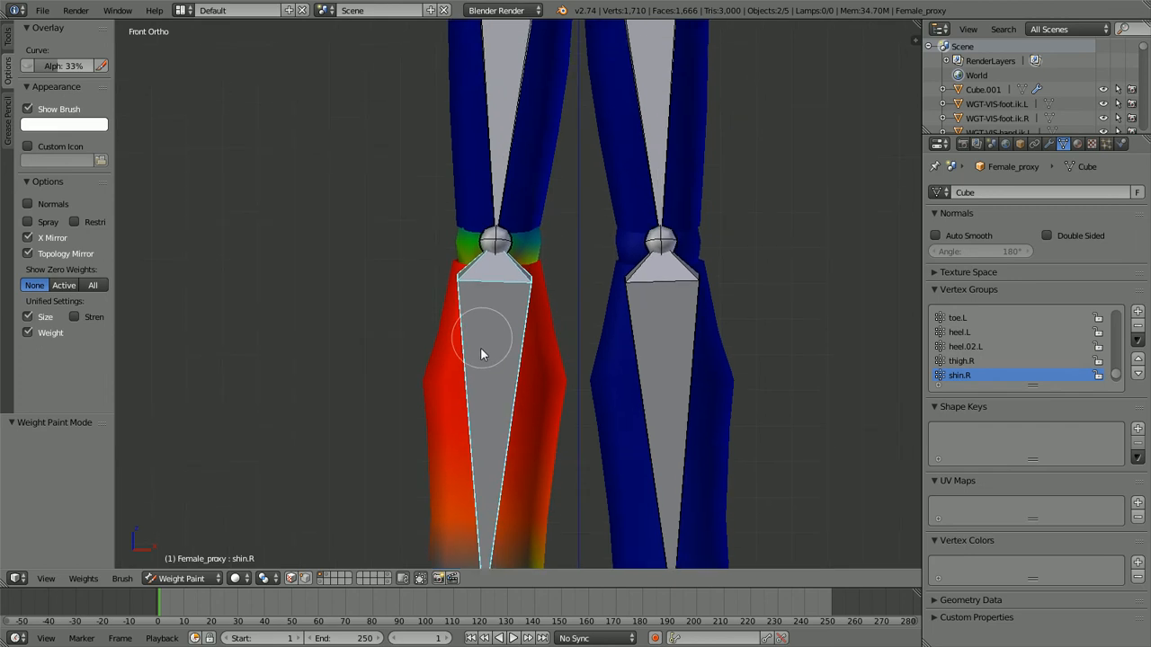
{"action": "right_click", "coordinate": [488, 216]}
{"action": "middle_click_drag", "start_coordinate": [539, 258], "coordinate": [537, 276], "text": "shift"}
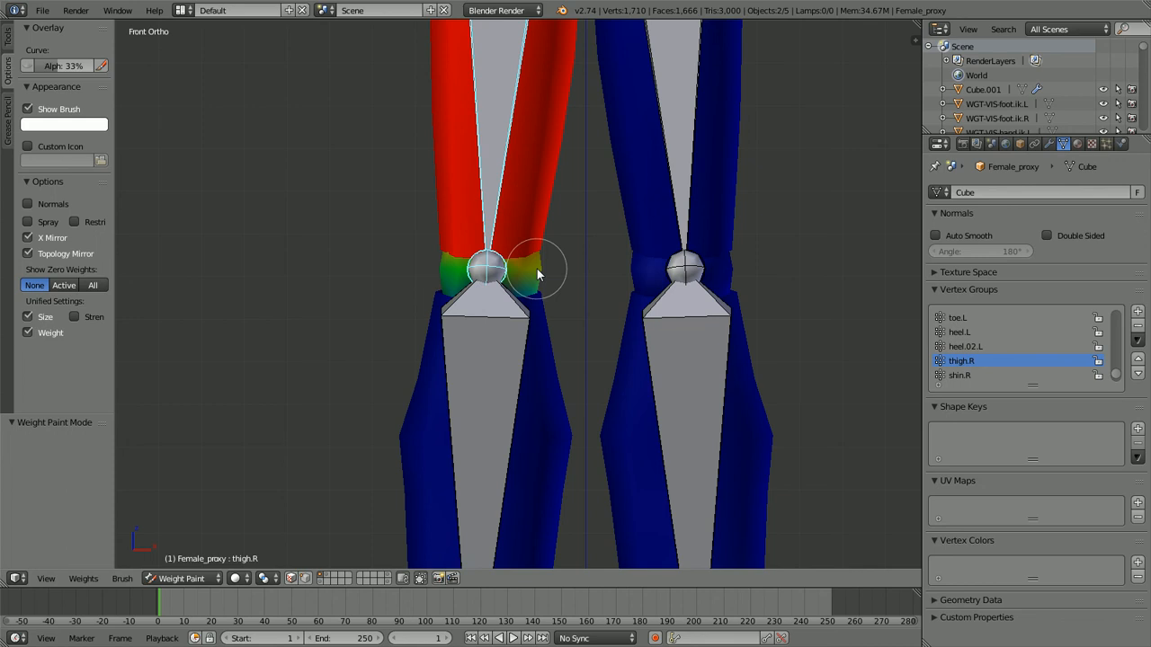
Step: In Edit Mode, select only the linked right knee piece and remove it from the thigh.R vertex group
{"action": "key", "text": "Tab"}
{"action": "key", "text": "a"}
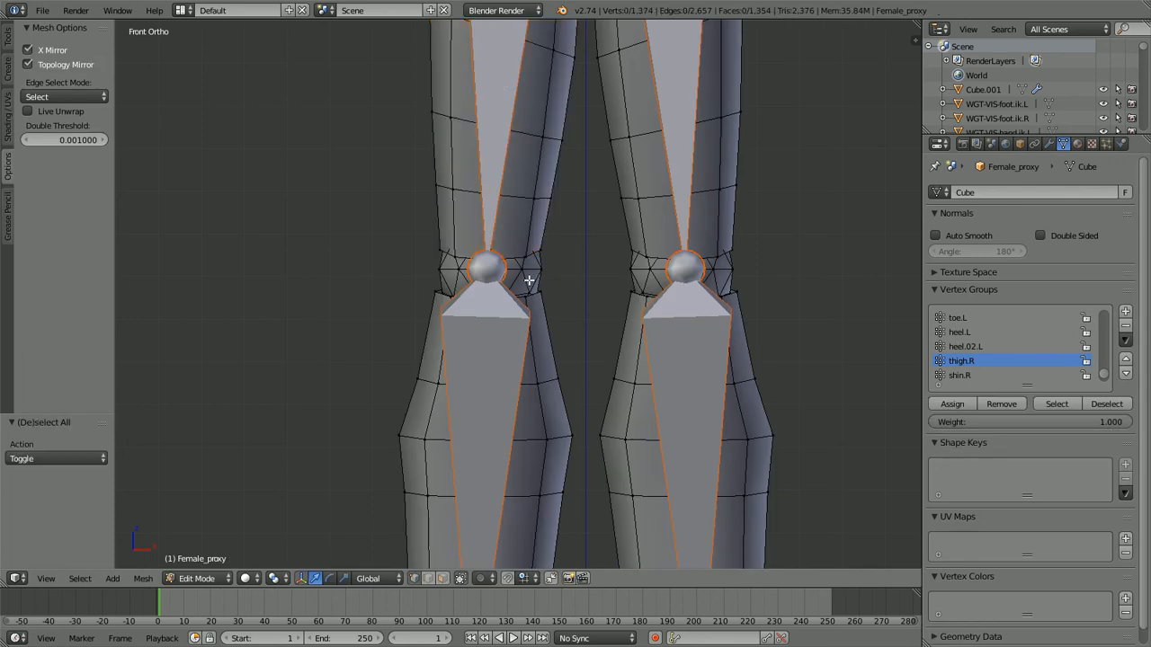
{"action": "key", "text": "l"}
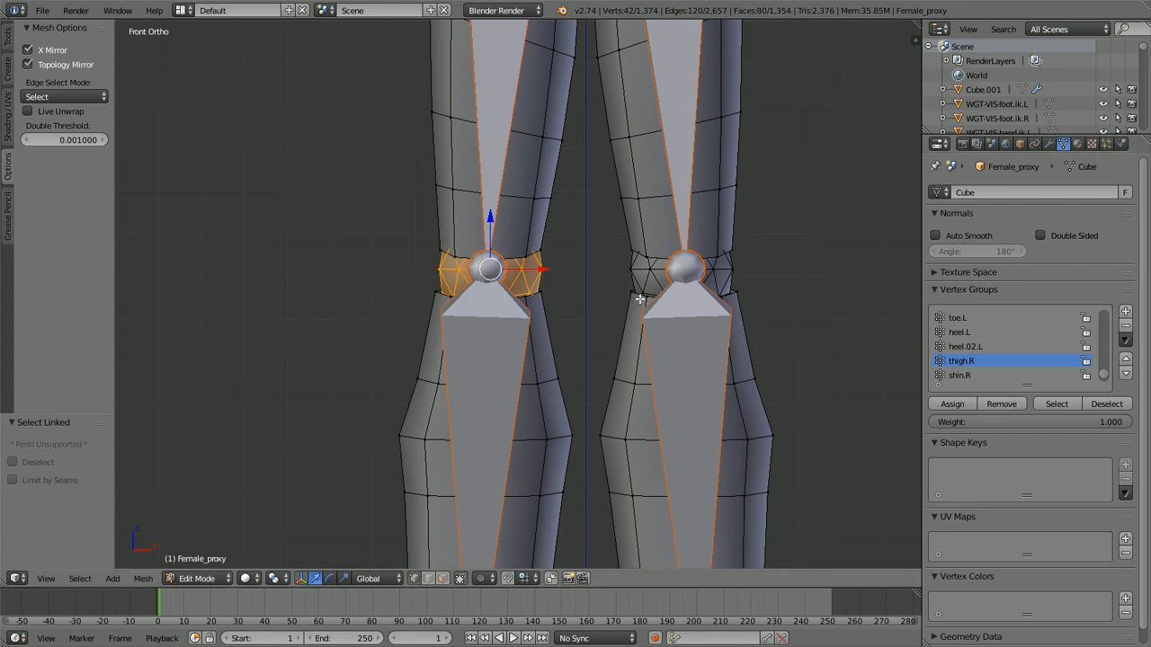
Step: Try selecting the linked right thigh and left upper arm pieces, and clear the selection
{"action": "scroll", "coordinate": [638, 296], "scroll_direction": "down", "scroll_amount": 5}
{"action": "middle_click_drag", "start_coordinate": [511, 219], "coordinate": [506, 358], "text": "shift"}
{"action": "scroll", "coordinate": [506, 358], "scroll_direction": "down", "scroll_amount": 1}
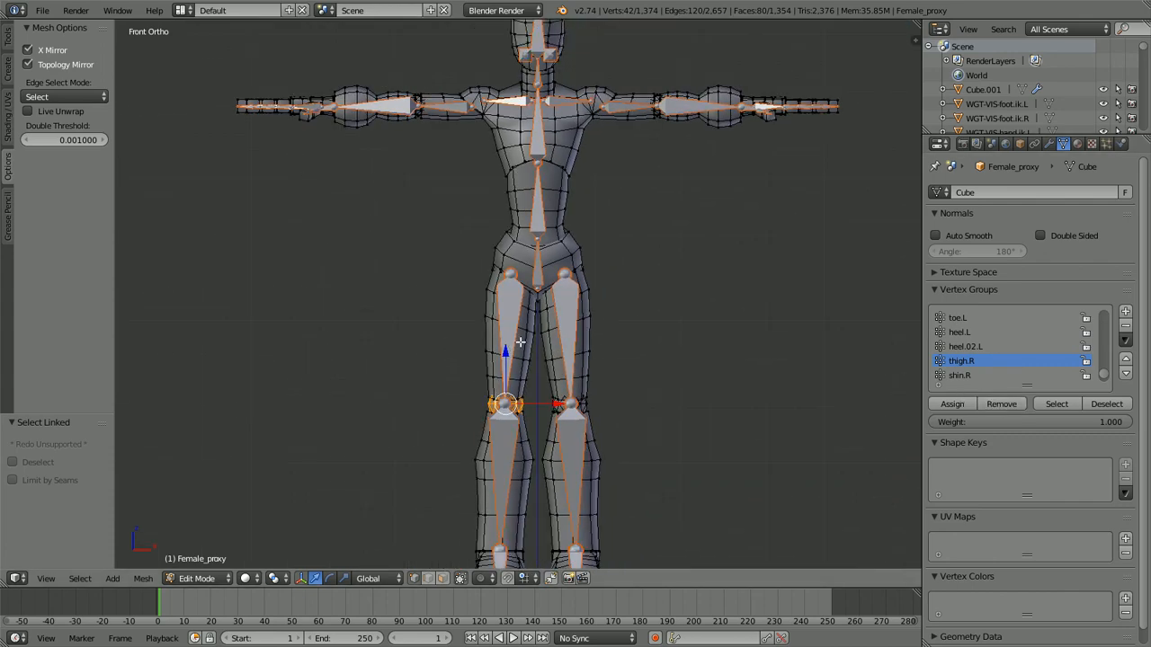
{"action": "scroll", "coordinate": [524, 323], "scroll_direction": "up", "scroll_amount": 1}
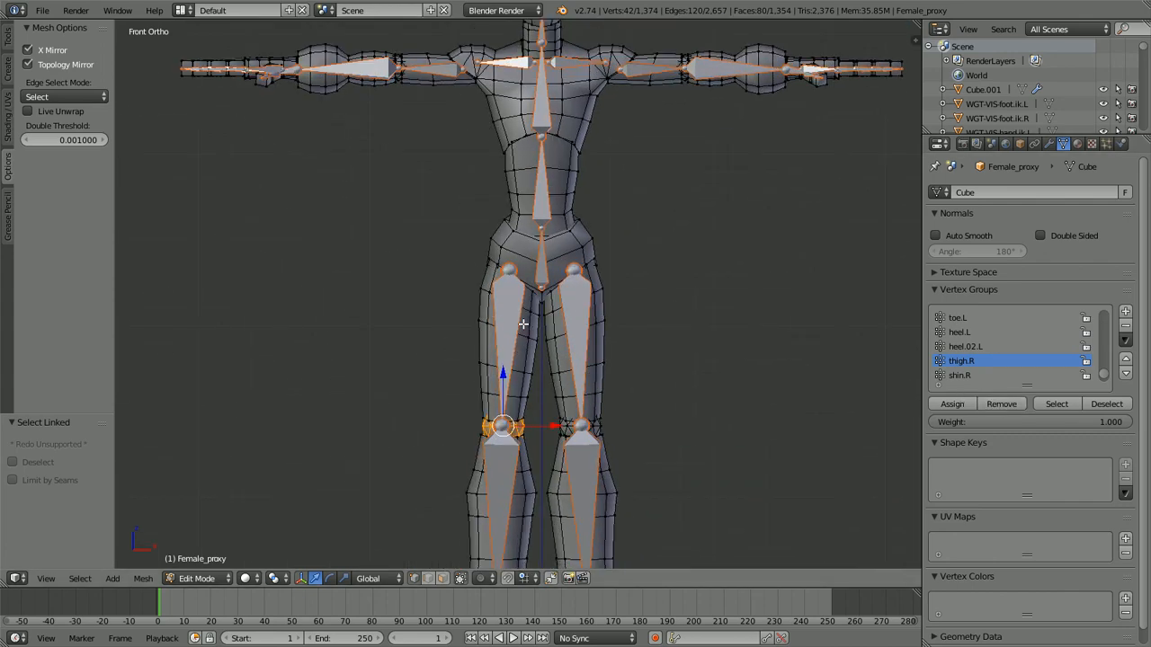
{"action": "key", "text": "a"}
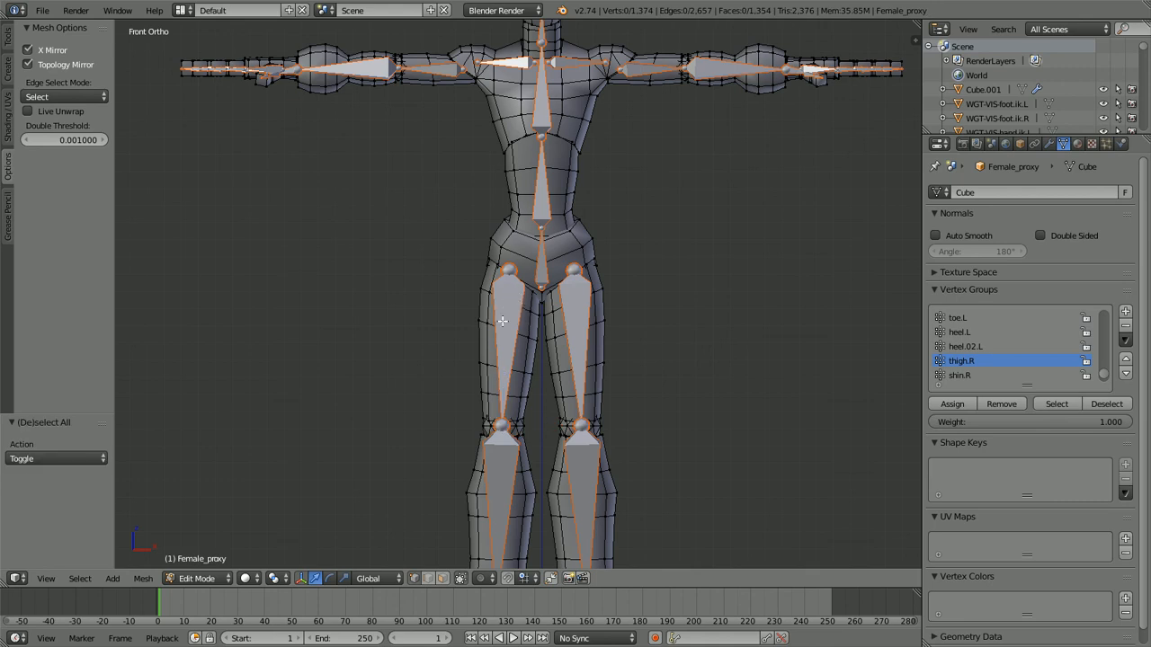
{"action": "key", "text": "l"}
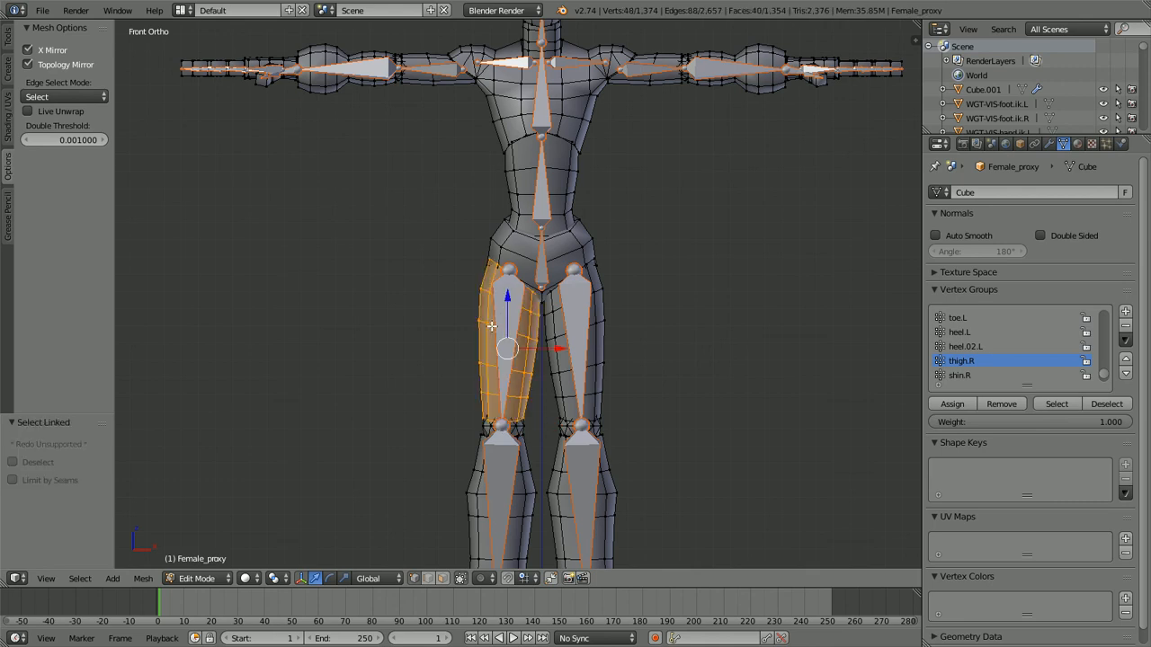
{"action": "key", "text": "l"}
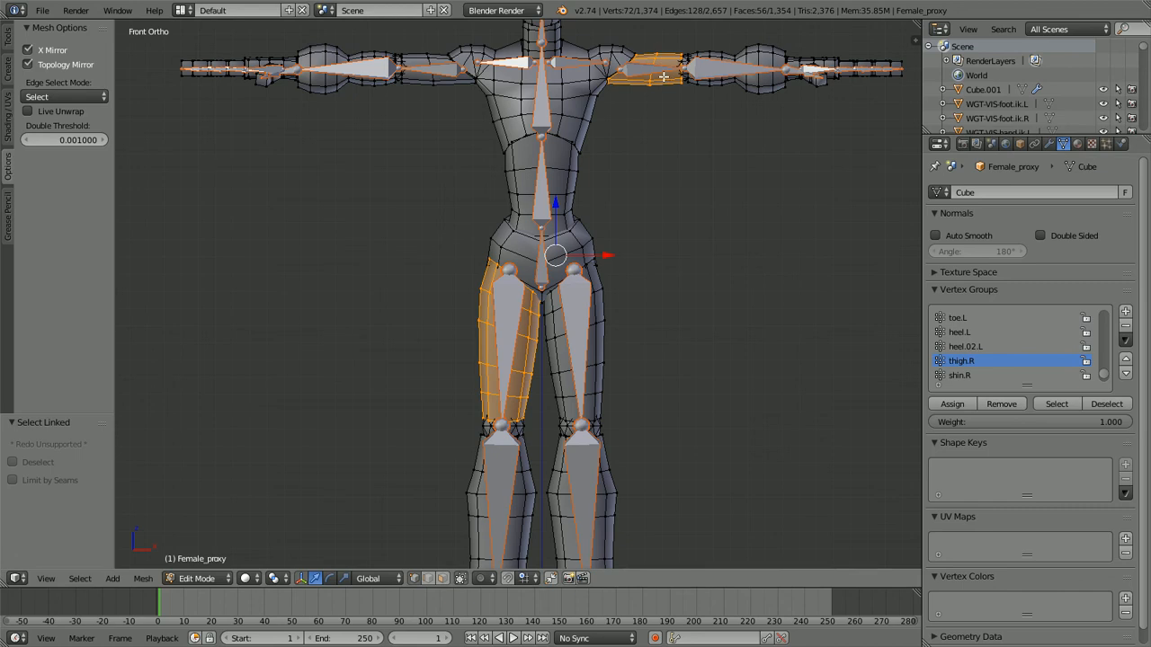
{"action": "key", "text": "a"}
{"action": "key", "text": "l"}
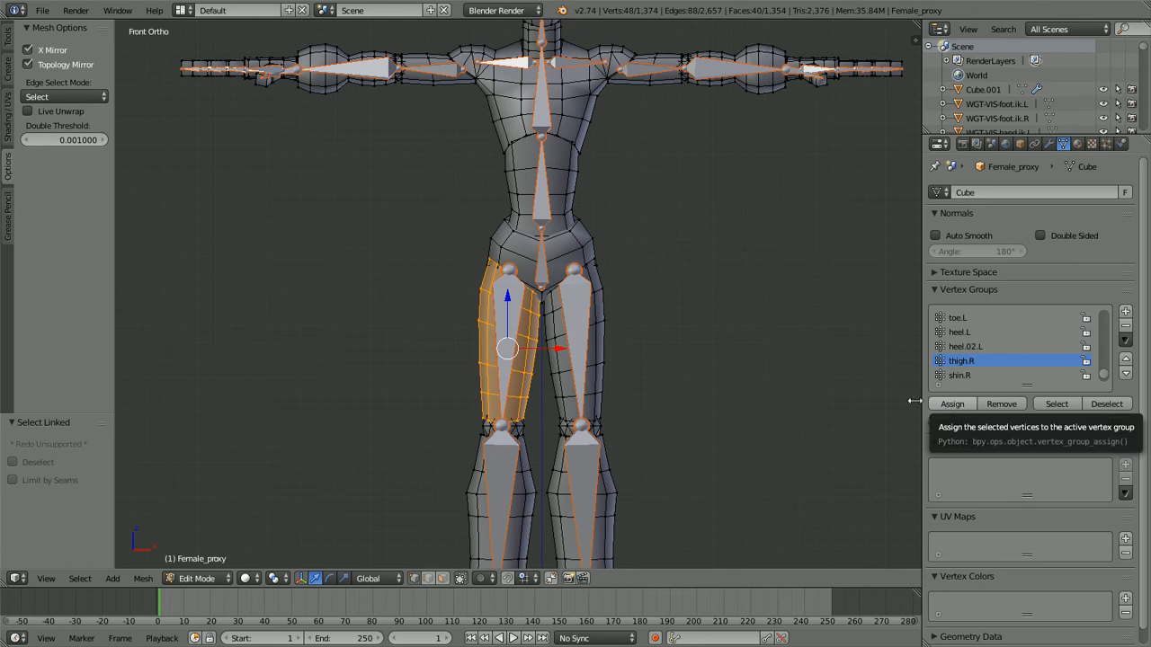
{"action": "key", "text": "a"}
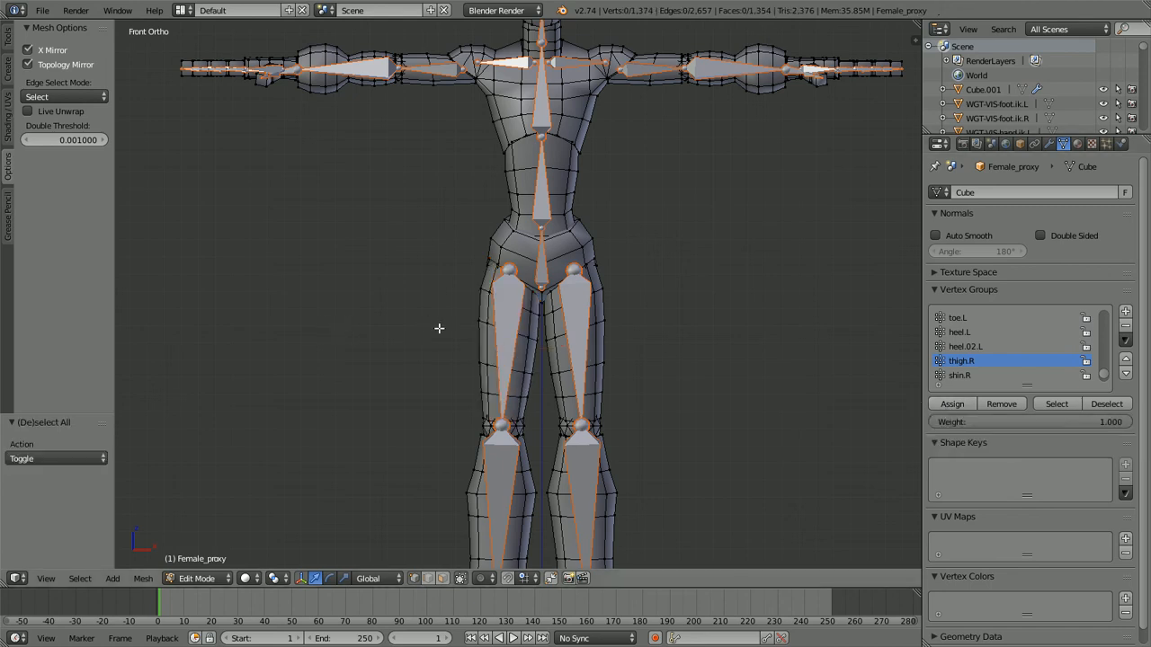
Step: Return to Weight Paint and inspect the thigh.R weights from the right thigh down to the knee
{"action": "key", "text": "ctrl+Tab"}
{"action": "scroll", "coordinate": [533, 274], "scroll_direction": "up", "scroll_amount": 2}
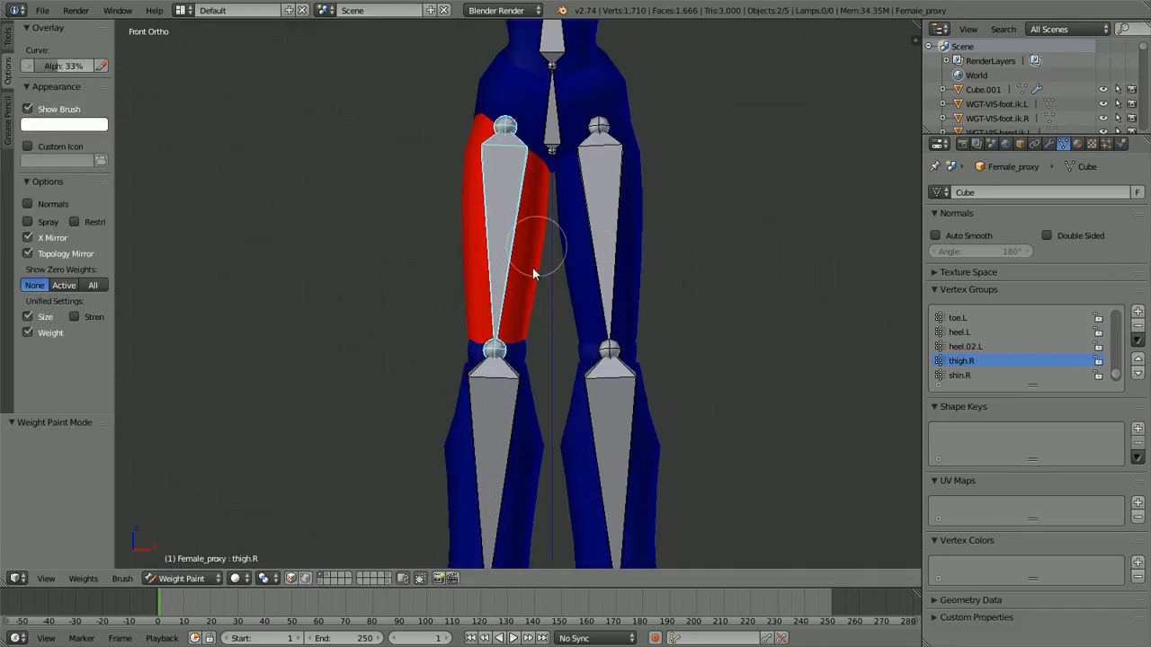
{"action": "scroll", "coordinate": [533, 274], "scroll_direction": "up", "scroll_amount": 4}
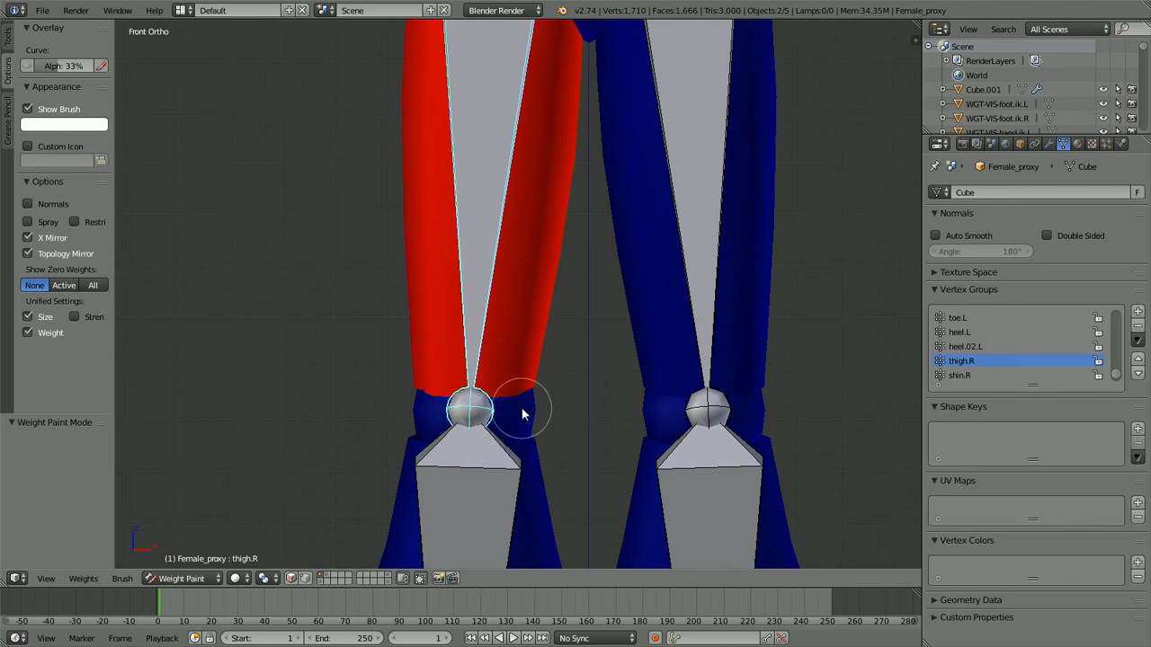
{"action": "scroll", "coordinate": [521, 414], "scroll_direction": "down", "scroll_amount": 2}
Step: Select only the right shin bone and inspect the shin.R weights around the knee
{"action": "key", "text": "a"}
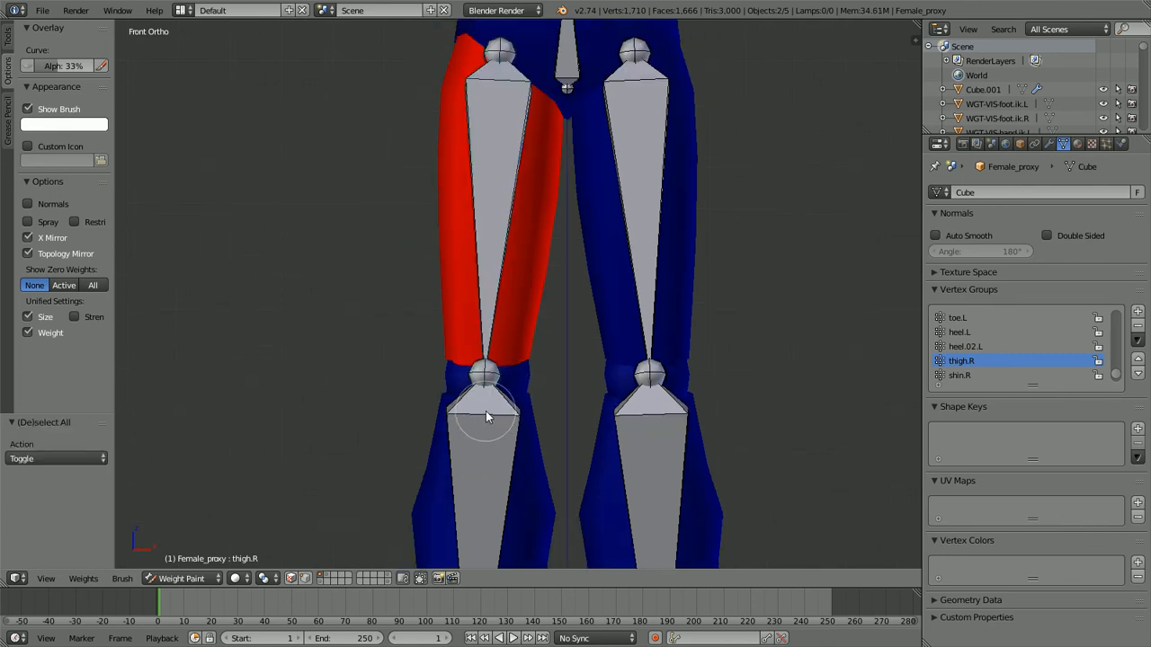
{"action": "right_click", "coordinate": [484, 411]}
{"action": "middle_click_drag", "start_coordinate": [494, 425], "coordinate": [519, 203], "text": "shift"}
{"action": "scroll", "coordinate": [516, 272], "scroll_direction": "down", "scroll_amount": 1}
{"action": "scroll", "coordinate": [517, 272], "scroll_direction": "up", "scroll_amount": 5}
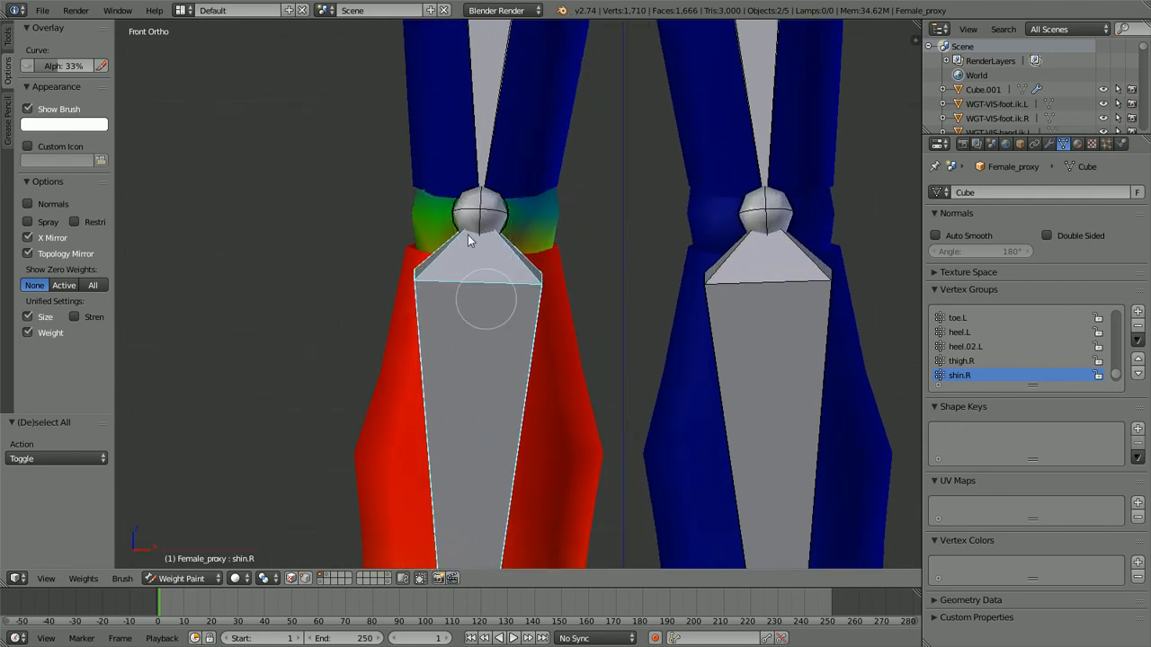
Step: In Edit Mode, select the linked right knee and shin pieces and assign them to the shin.R group at weight 1.000
{"action": "key", "text": "Tab"}
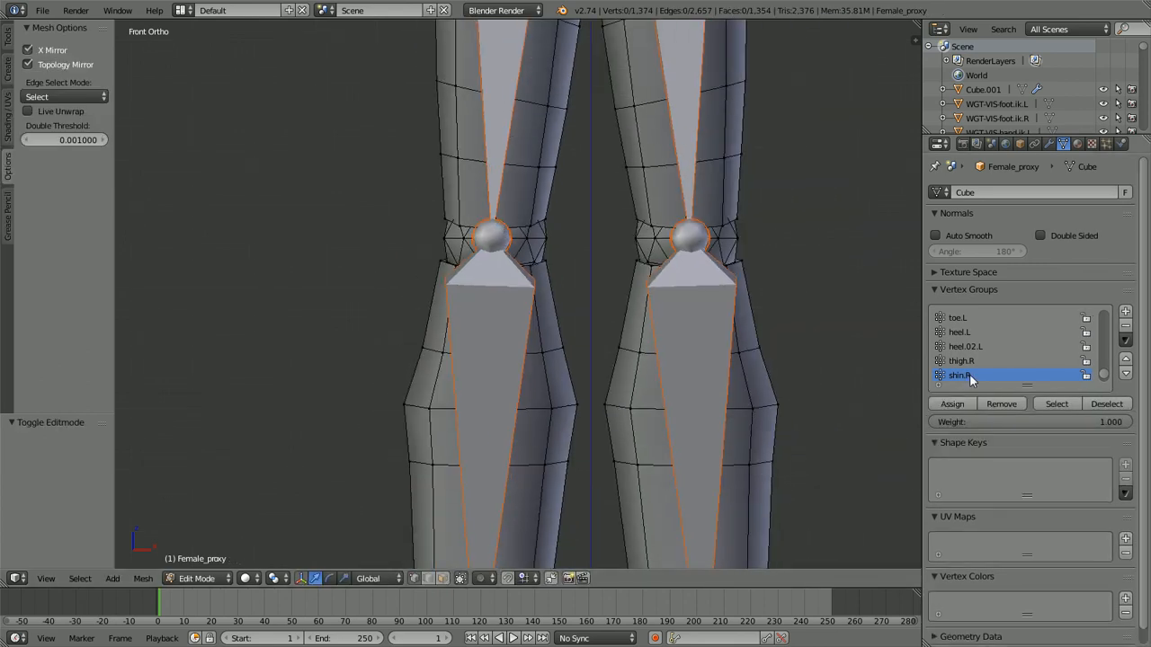
{"action": "key", "text": "l"}
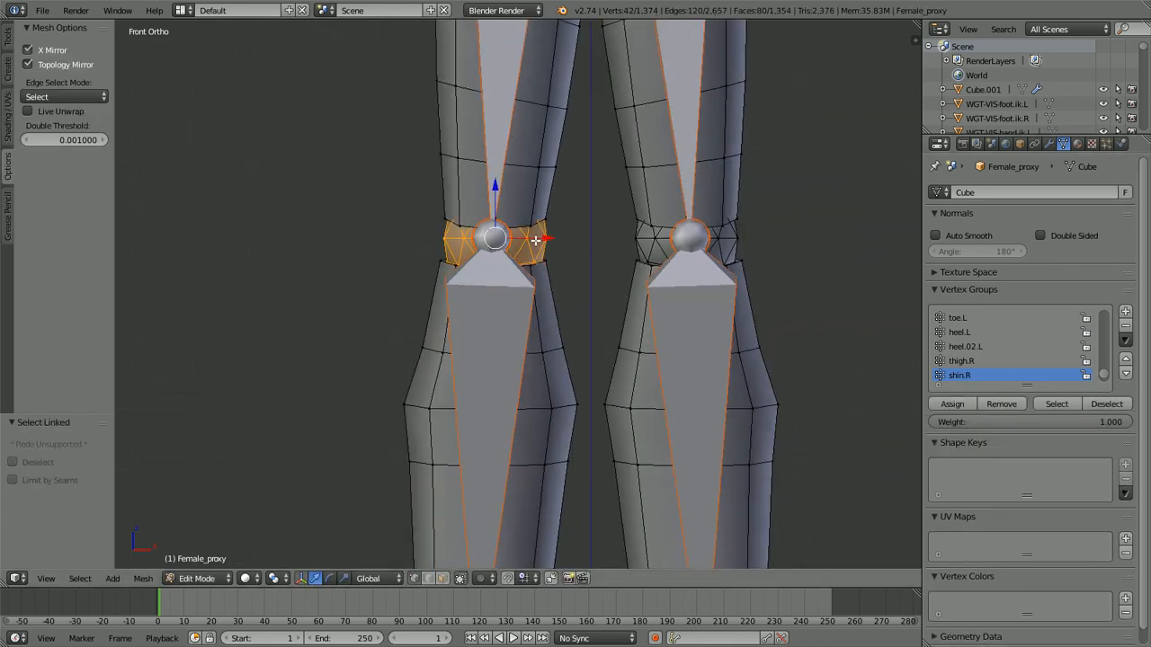
{"action": "key", "text": "l"}
{"action": "scroll", "coordinate": [554, 340], "scroll_direction": "down", "scroll_amount": 9}
{"action": "scroll", "coordinate": [537, 334], "scroll_direction": "up", "scroll_amount": 4}
{"action": "key", "text": "z"}
{"action": "middle_click_drag", "start_coordinate": [675, 298], "coordinate": [624, 318]}
{"action": "scroll", "coordinate": [621, 311], "scroll_direction": "down", "scroll_amount": 4}
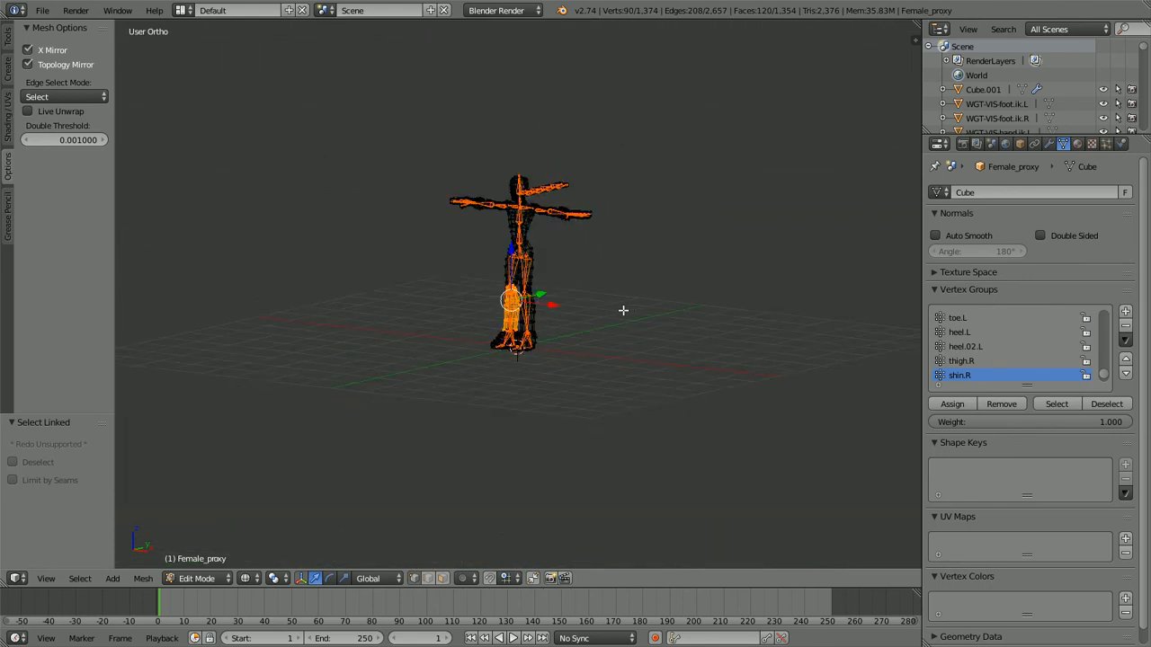
{"action": "scroll", "coordinate": [620, 309], "scroll_direction": "up", "scroll_amount": 3}
{"action": "key", "text": "KP_1"}
{"action": "scroll", "coordinate": [618, 306], "scroll_direction": "up", "scroll_amount": 4}
{"action": "key", "text": "z"}
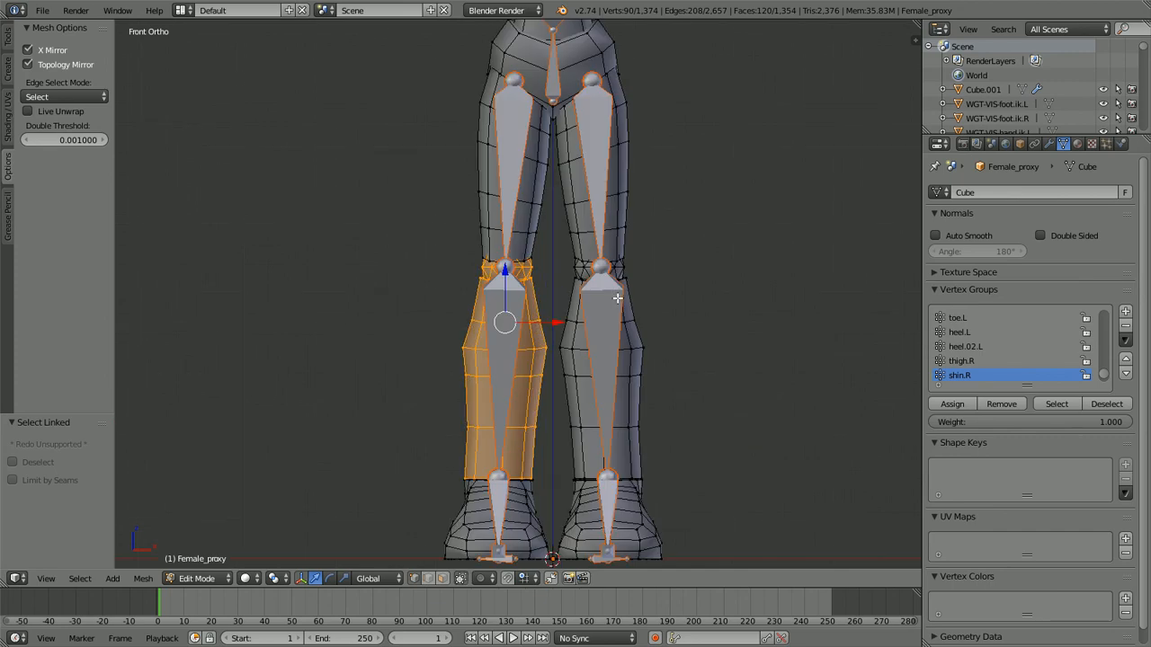
{"action": "left_click", "coordinate": [952, 404]}
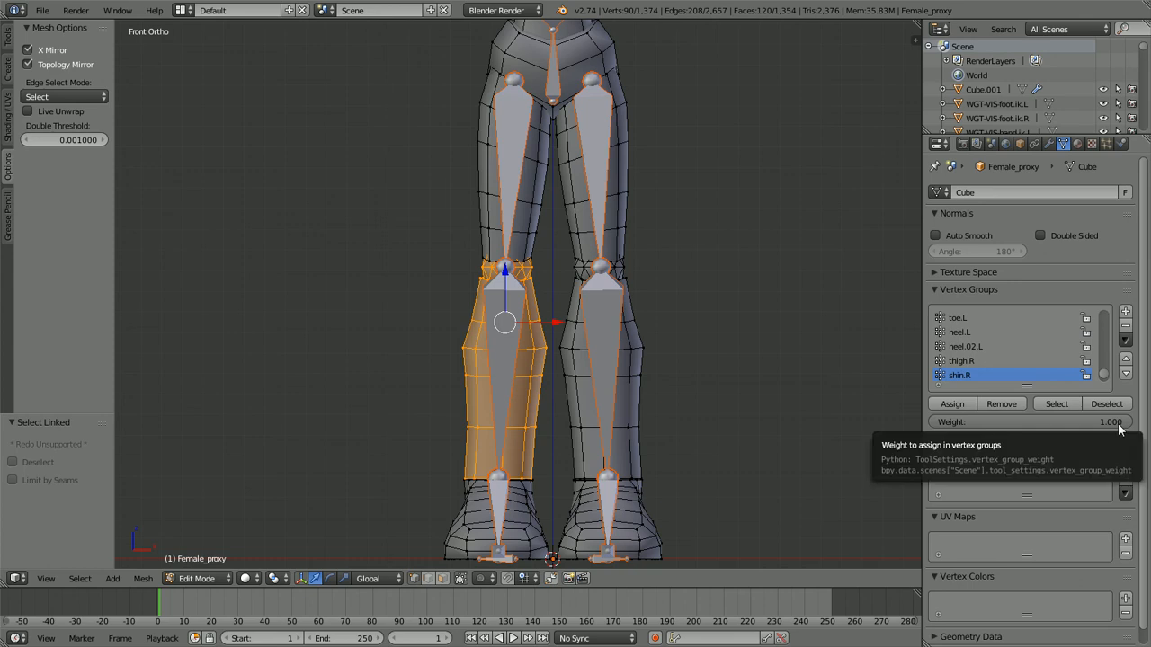
Step: Assign the selected knee and shin pieces to shin.R at weight 0.480 and view the effect in Weight Paint
{"action": "left_click_drag", "start_coordinate": [1116, 425], "coordinate": [1089, 422]}
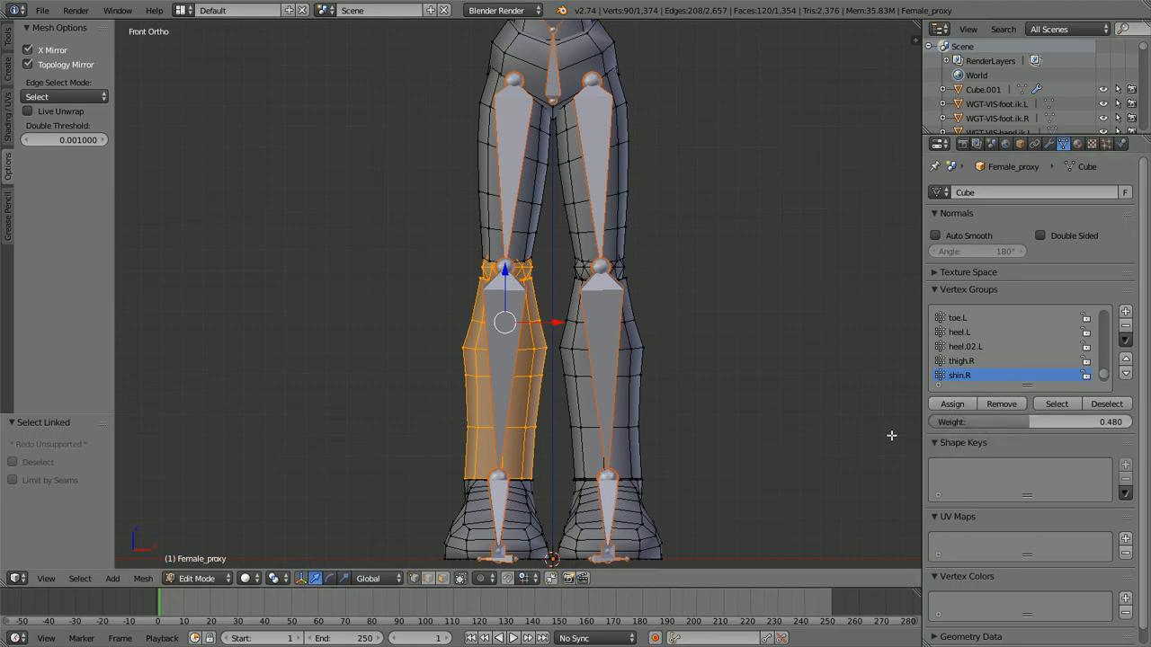
{"action": "left_click", "coordinate": [948, 405]}
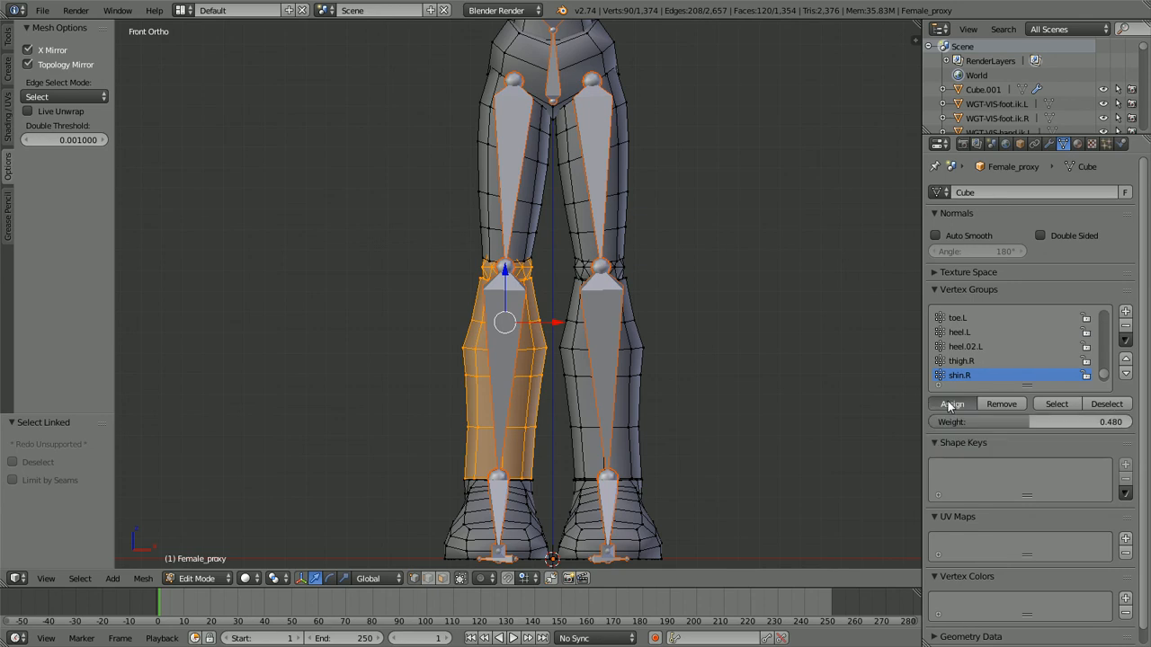
{"action": "key", "text": "Tab"}
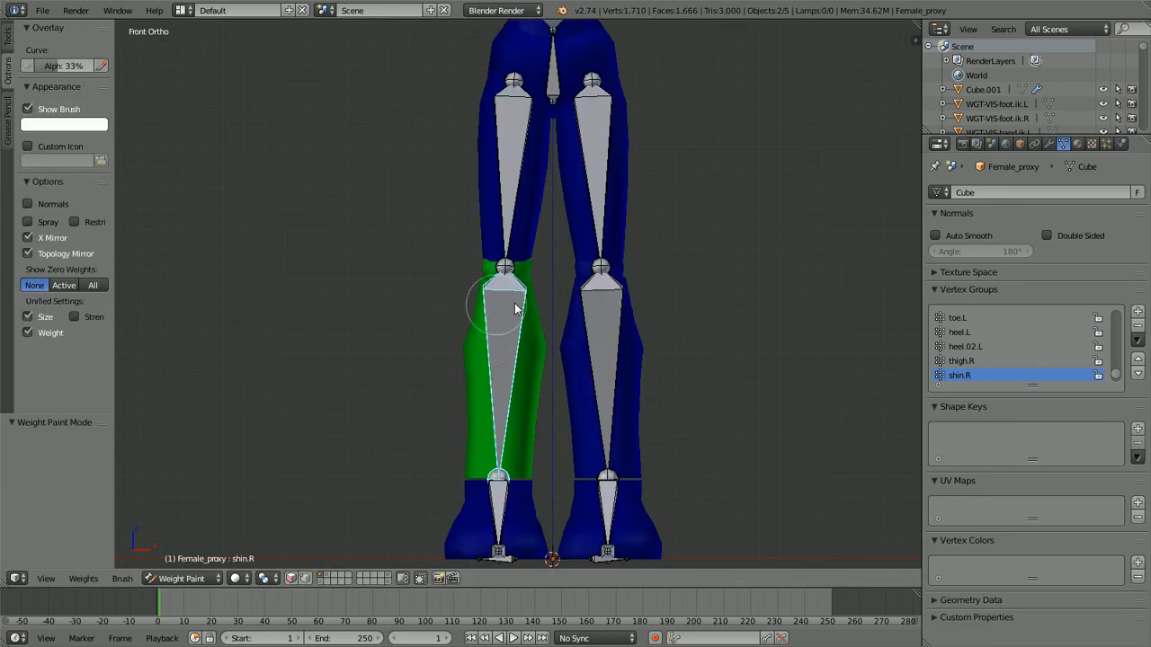
{"action": "scroll", "coordinate": [511, 323], "scroll_direction": "up", "scroll_amount": 2}
Step: Reassign the selected right knee and shin vertices to shin.R at weight 1.000 and return to Weight Paint
{"action": "key", "text": "Tab"}
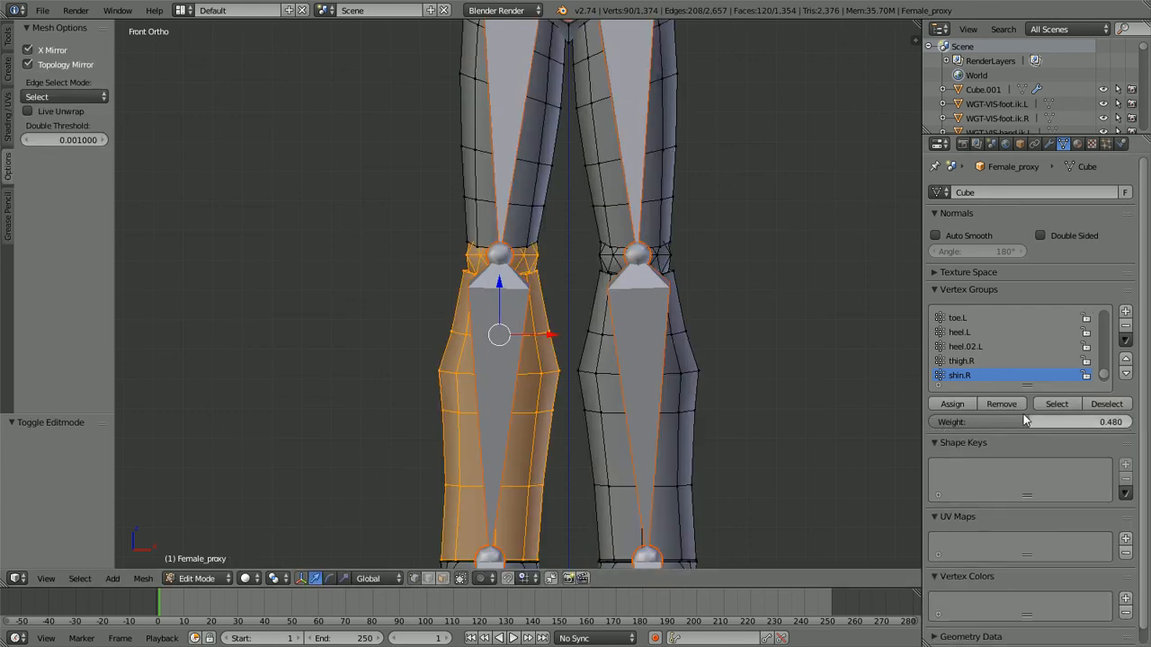
{"action": "left_click_drag", "start_coordinate": [1010, 423], "coordinate": [1120, 423]}
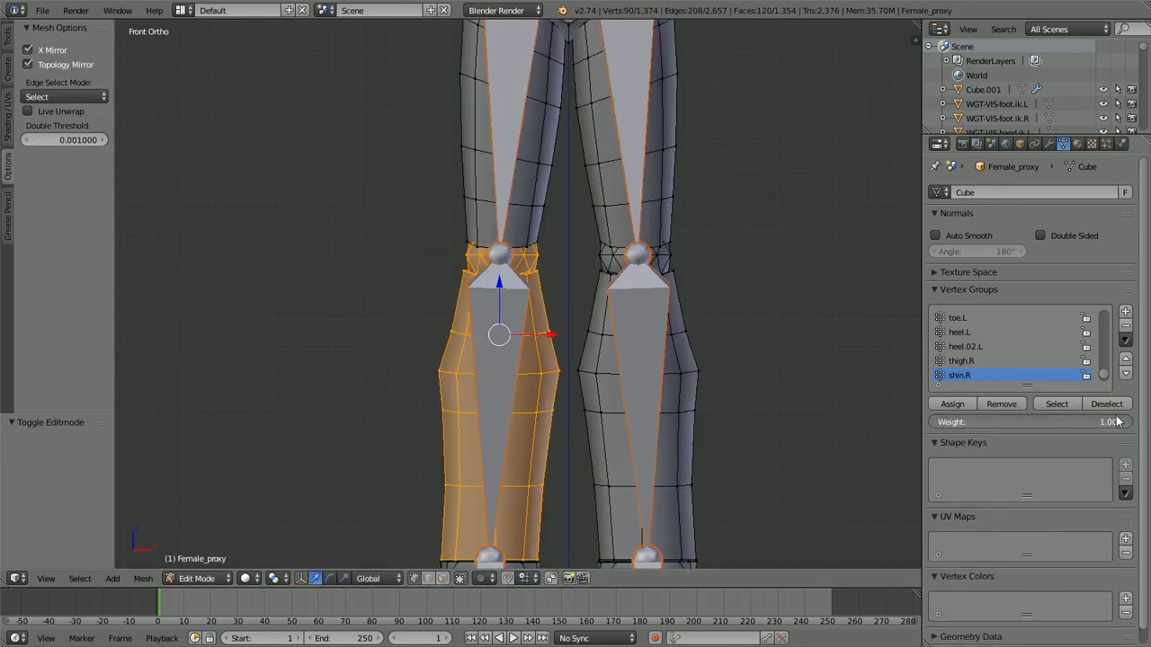
{"action": "left_click", "coordinate": [949, 405]}
{"action": "key", "text": "Tab"}
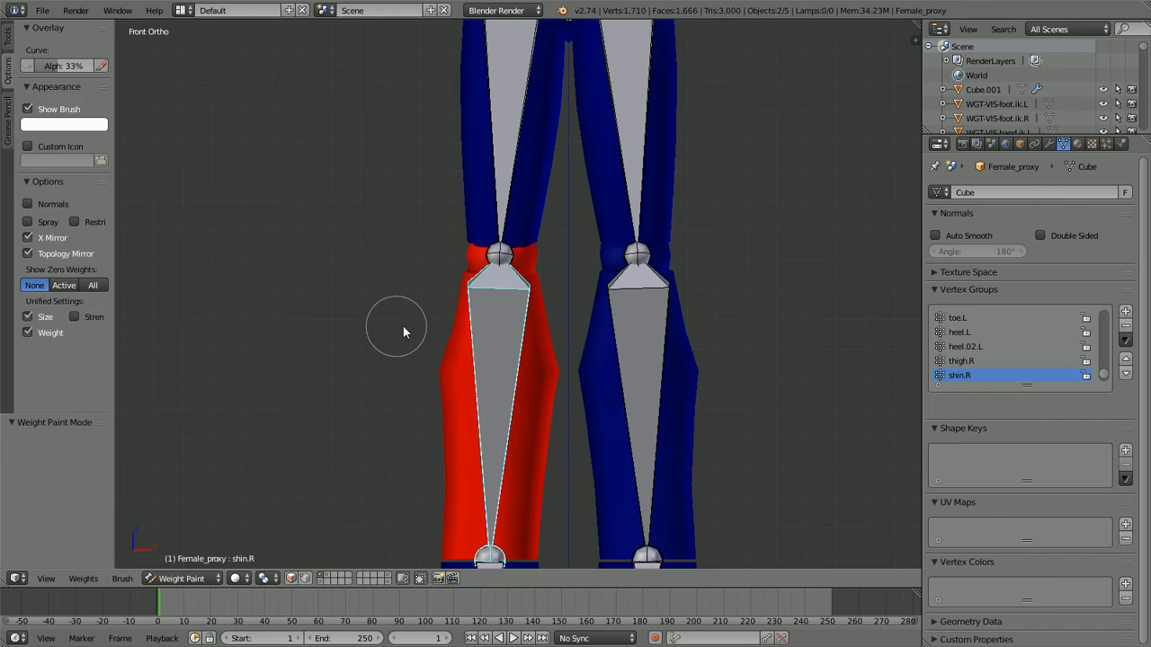
Step: From the left side view, select the right shin bone and test-rotate it, cancelling the rotation
{"action": "scroll", "coordinate": [431, 324], "scroll_direction": "down", "scroll_amount": 2}
{"action": "scroll", "coordinate": [543, 252], "scroll_direction": "up", "scroll_amount": 5}
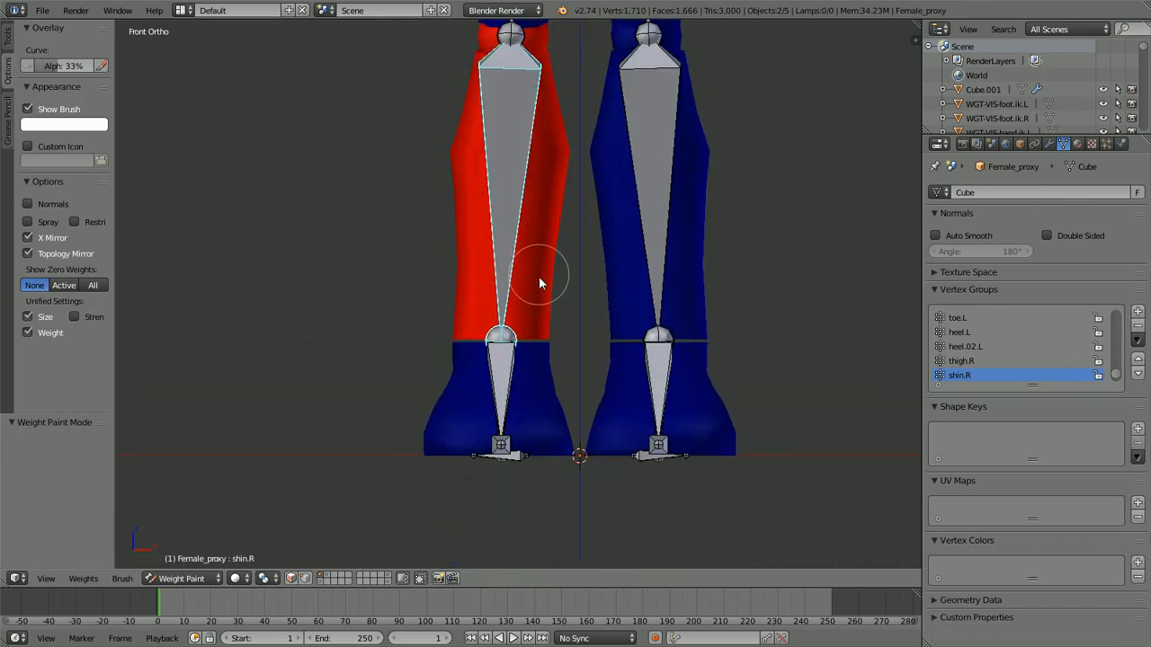
{"action": "key", "text": "a"}
{"action": "scroll", "coordinate": [539, 281], "scroll_direction": "down", "scroll_amount": 3}
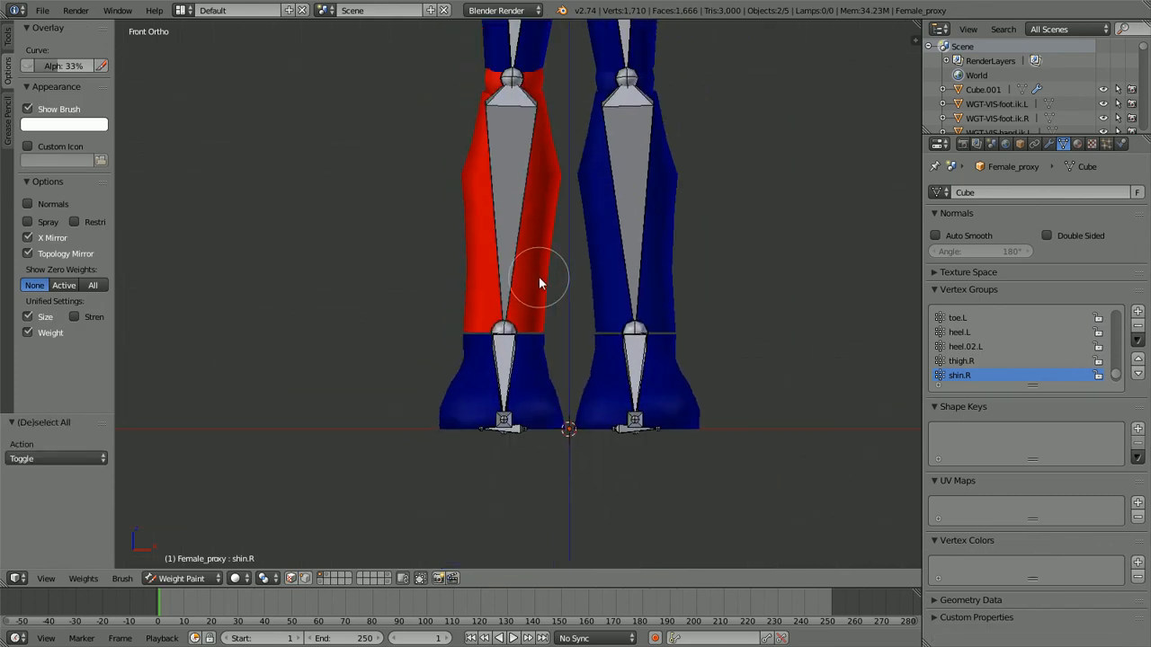
{"action": "key", "text": "ctrl+KP_3"}
{"action": "right_click", "coordinate": [574, 133]}
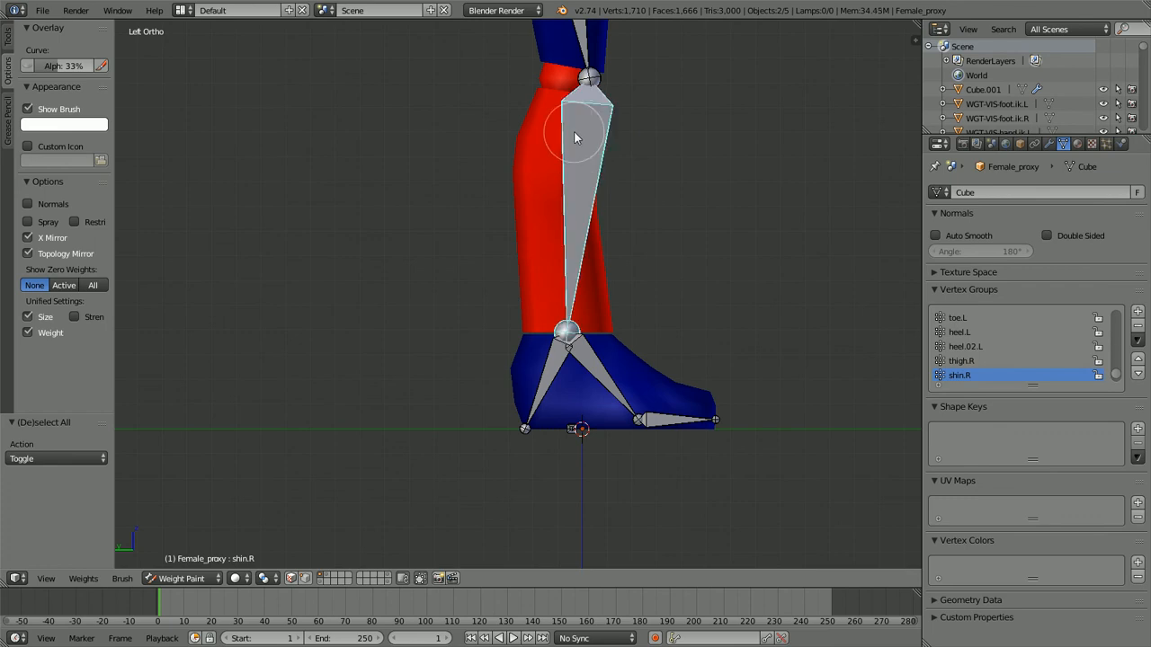
{"action": "key", "text": "r"}
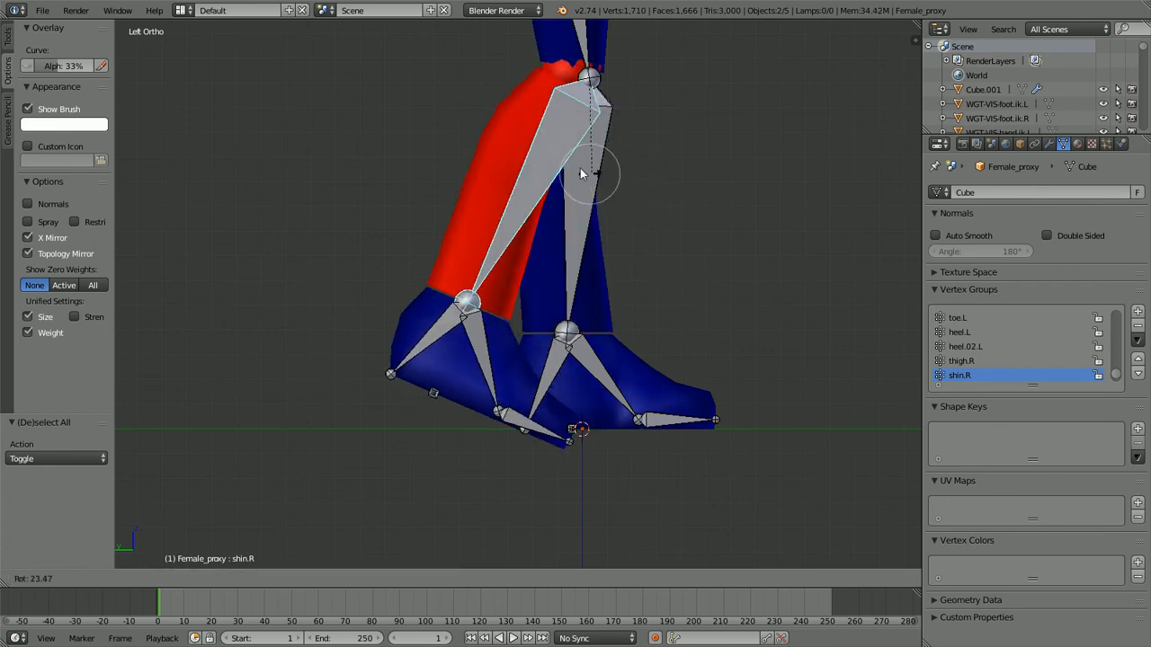
{"action": "right_click", "coordinate": [691, 216]}
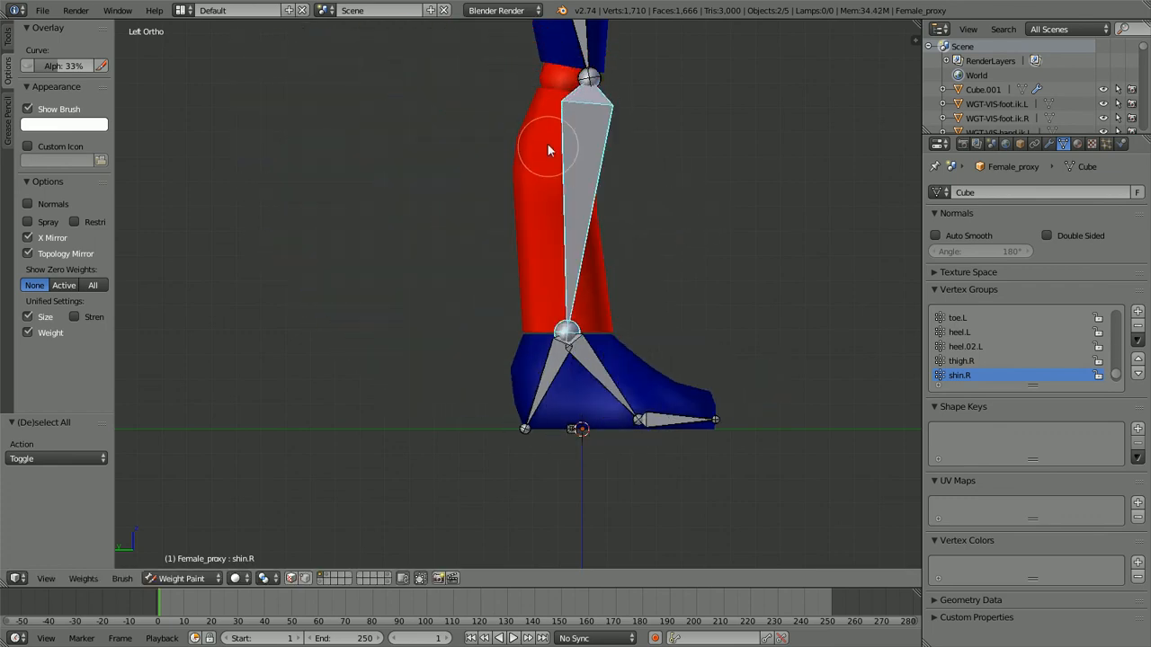
Step: Test-rotate the right shin bone again from the right side view to examine the knee, cancelling the rotation
{"action": "middle_click_drag", "start_coordinate": [547, 146], "coordinate": [559, 358], "text": "shift"}
{"action": "scroll", "coordinate": [560, 357], "scroll_direction": "up", "scroll_amount": 3}
{"action": "scroll", "coordinate": [667, 297], "scroll_direction": "down", "scroll_amount": 3}
{"action": "middle_click_drag", "start_coordinate": [635, 292], "coordinate": [593, 312]}
{"action": "key", "text": "KP_3"}
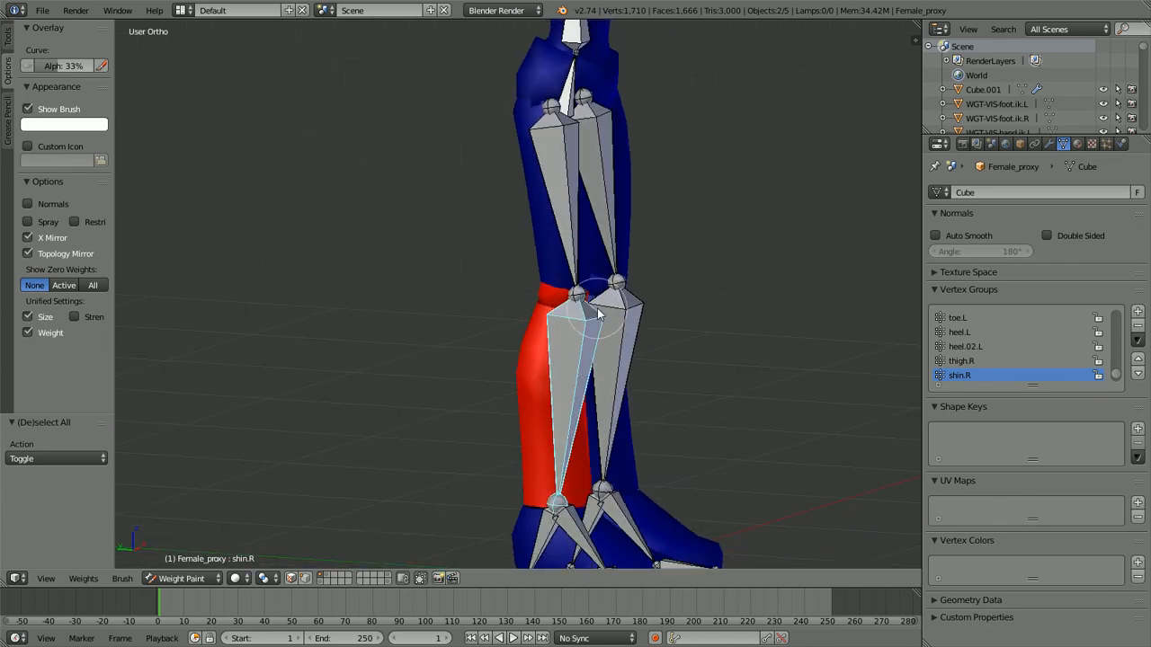
{"action": "key", "text": "r"}
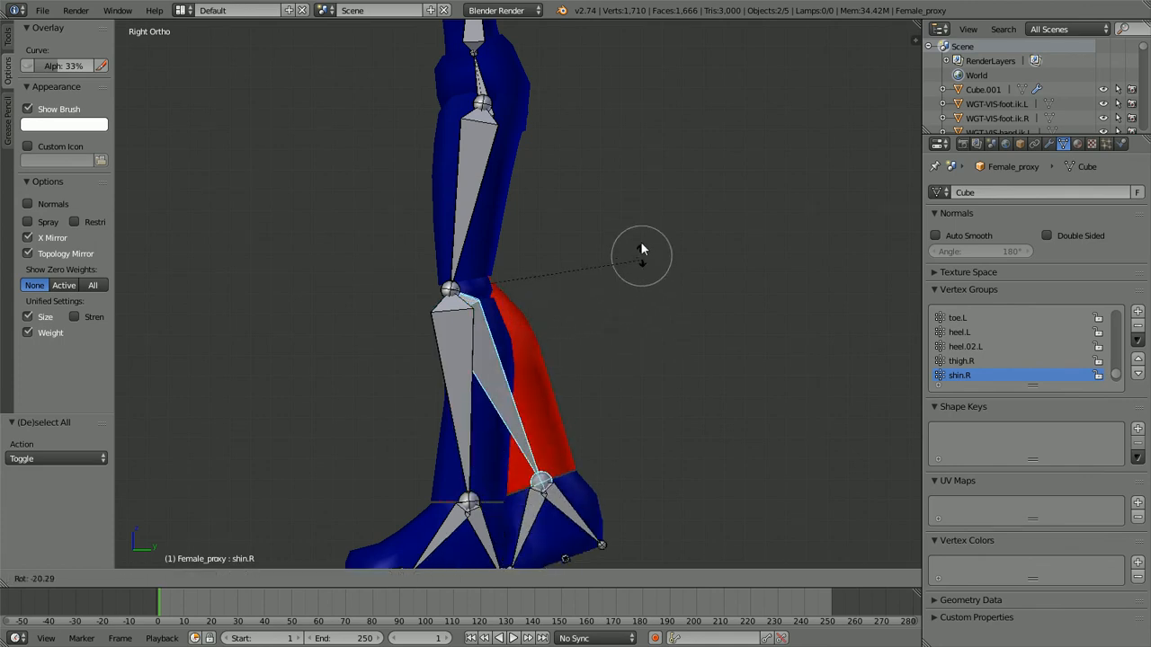
{"action": "right_click", "coordinate": [591, 317]}
Step: Select the left shin bone and test-rotate it from the right side view, cancelling the rotation
{"action": "right_click", "coordinate": [431, 333]}
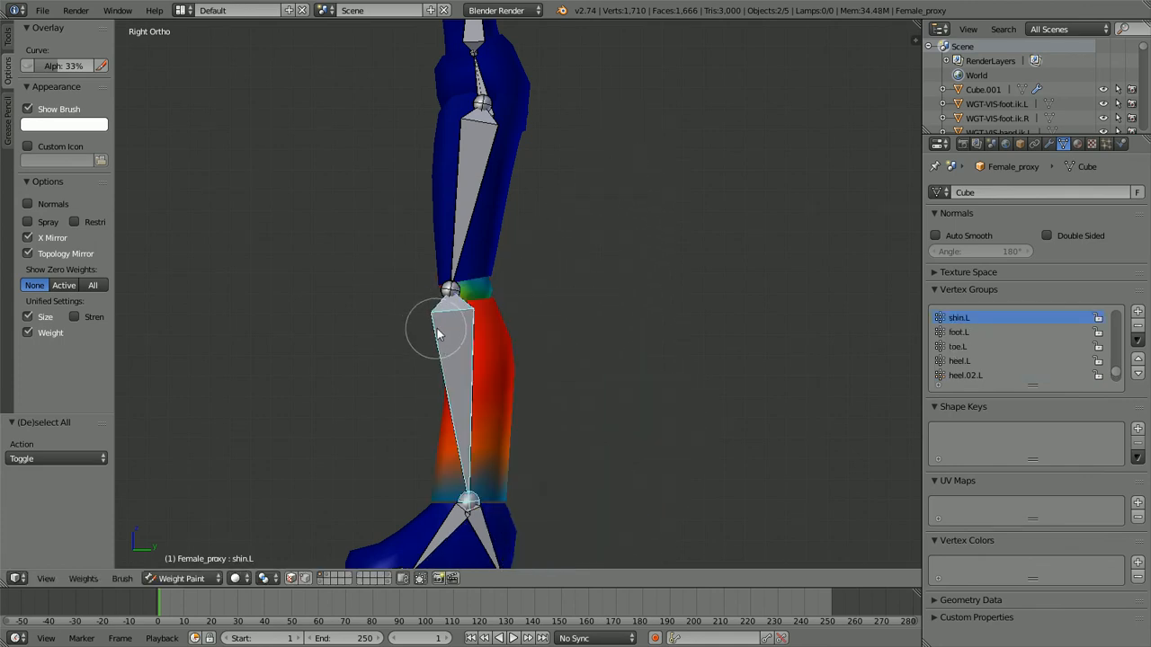
{"action": "key", "text": "r"}
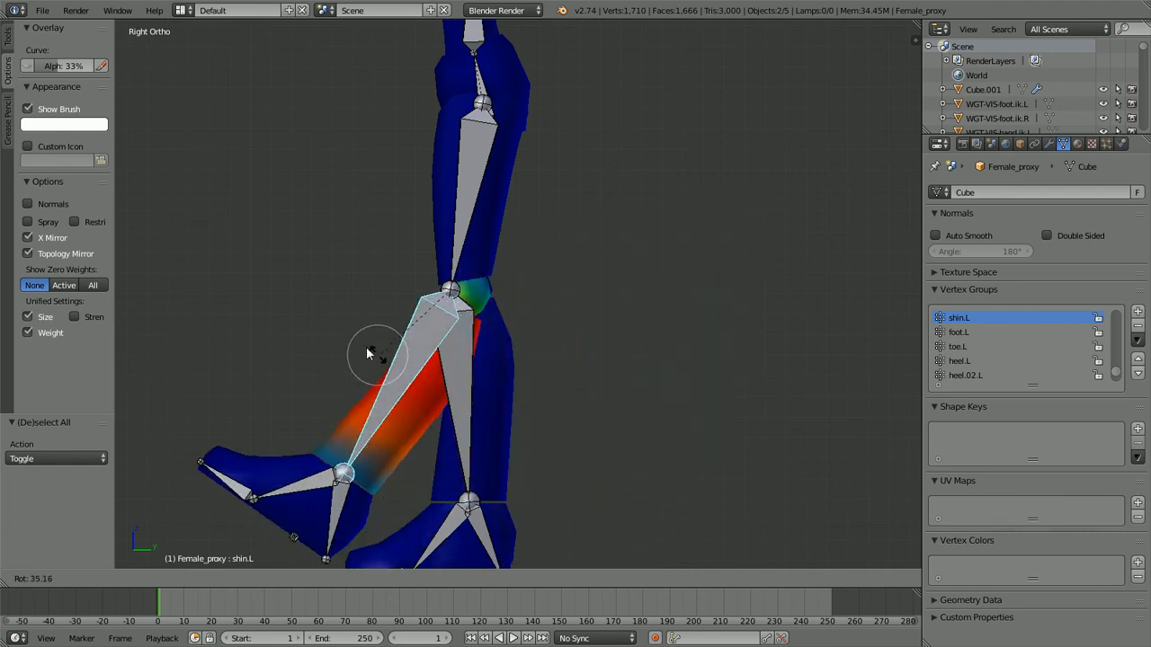
{"action": "right_click", "coordinate": [415, 345]}
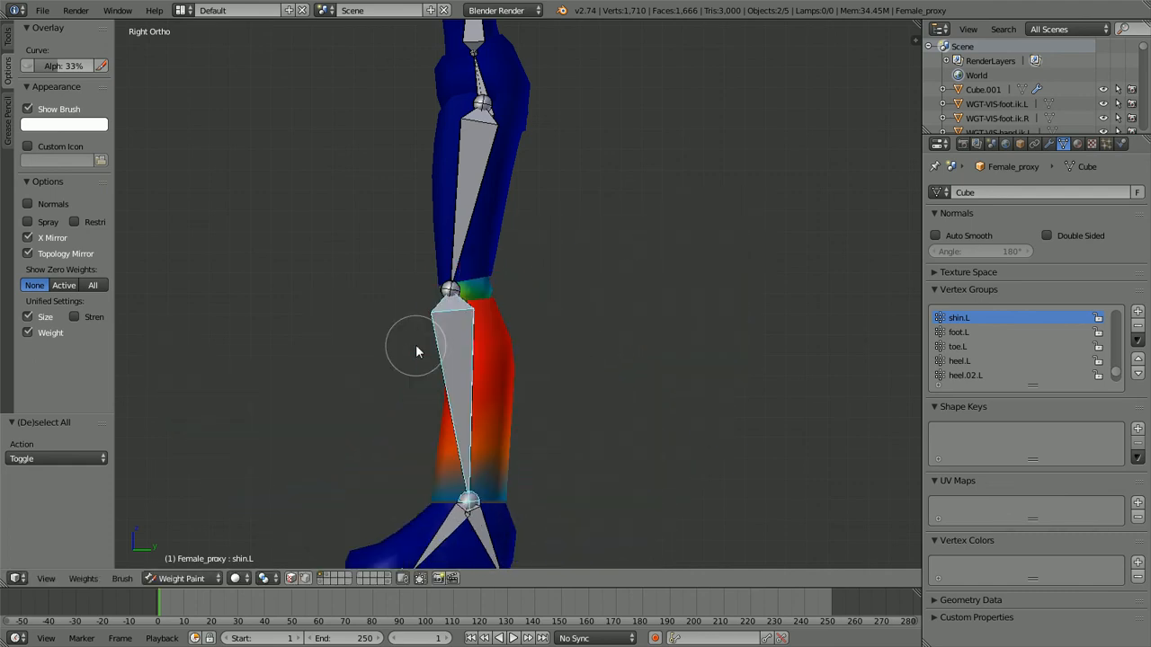
Step: From the front view, select the right shin and left thigh bones in turn to compare their weights around the knees
{"action": "key", "text": "KP_1"}
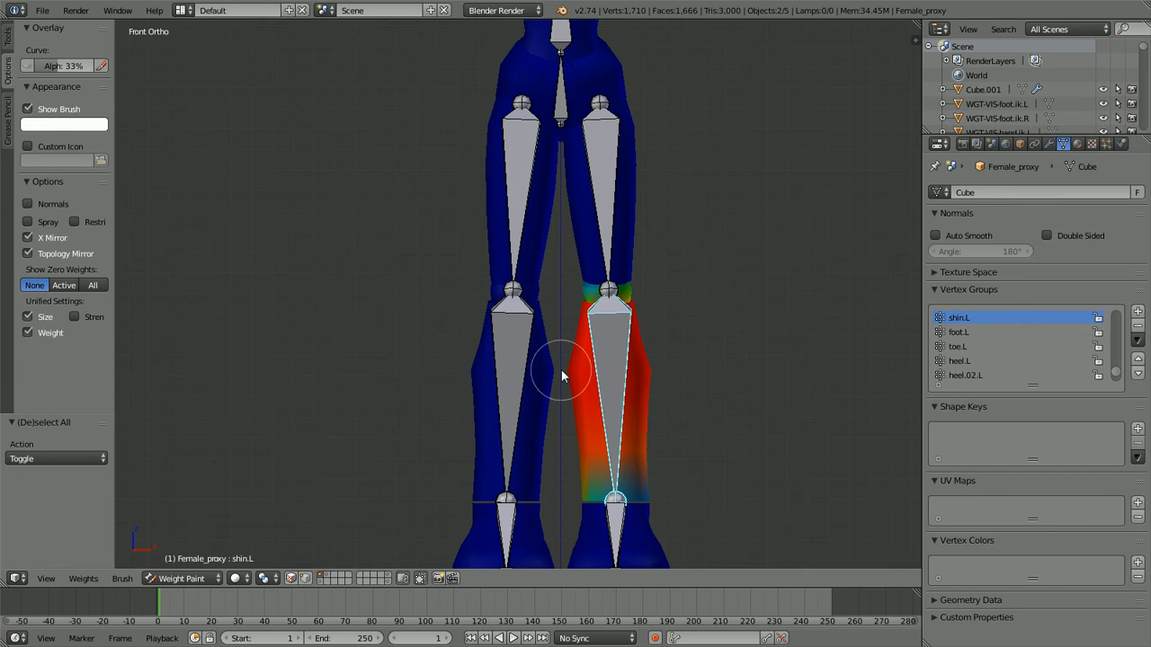
{"action": "scroll", "coordinate": [550, 267], "scroll_direction": "up", "scroll_amount": 2}
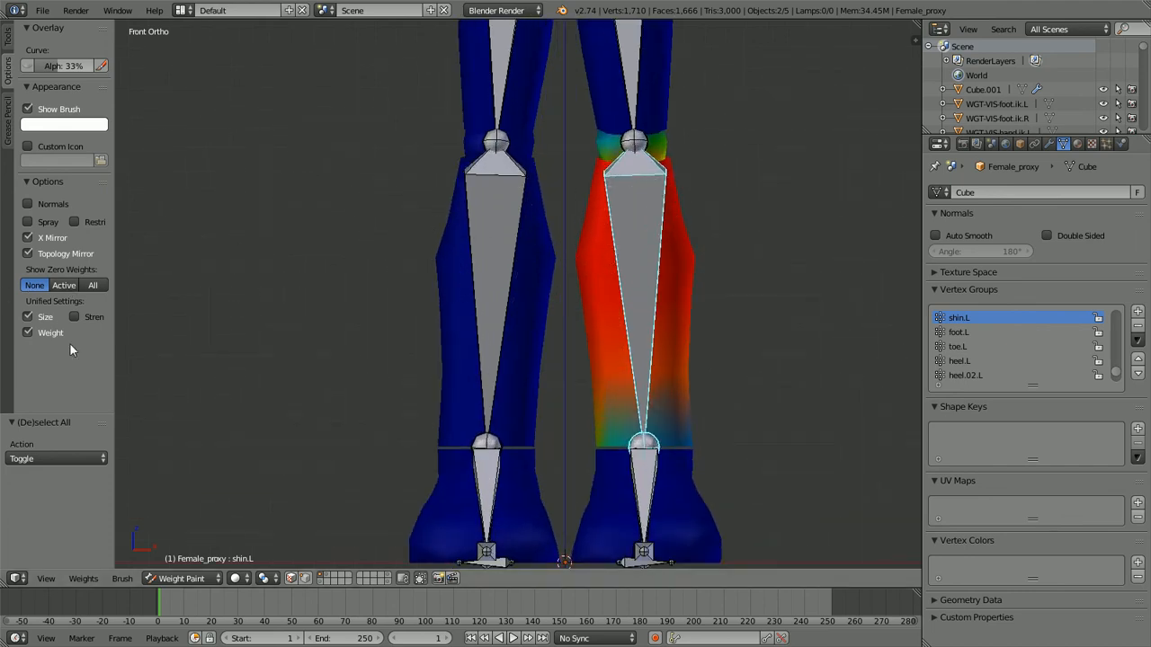
{"action": "scroll", "coordinate": [168, 333], "scroll_direction": "down", "scroll_amount": 1}
{"action": "right_click", "coordinate": [496, 207]}
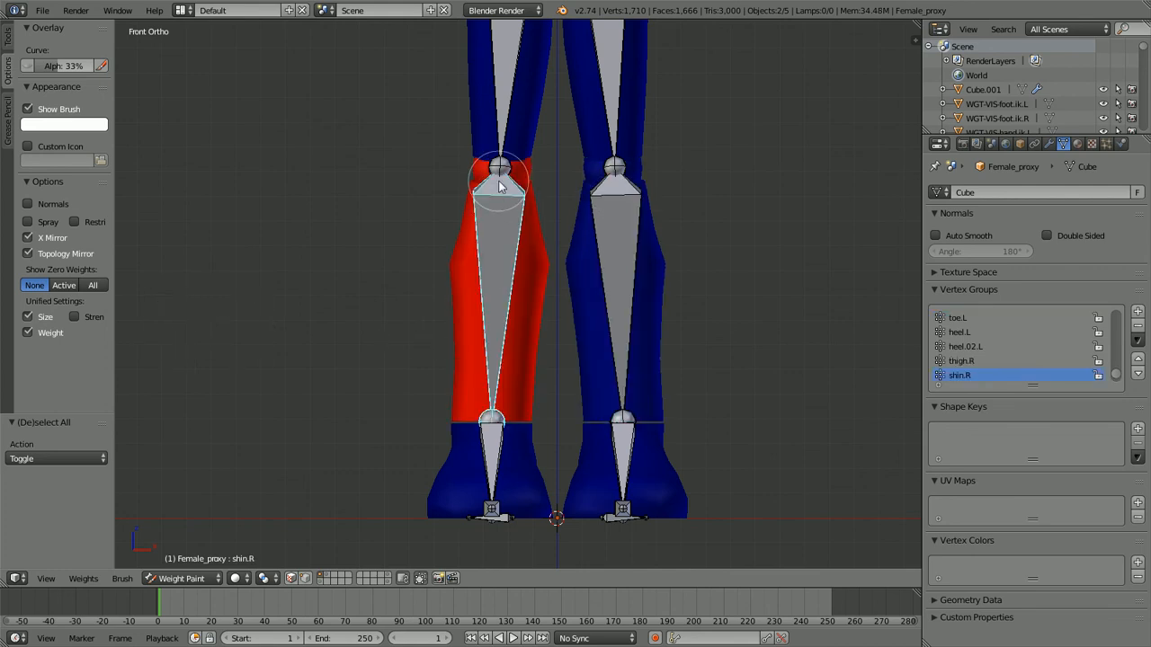
{"action": "middle_click_drag", "start_coordinate": [490, 239], "coordinate": [492, 345], "text": "shift"}
{"action": "scroll", "coordinate": [491, 345], "scroll_direction": "up", "scroll_amount": 3}
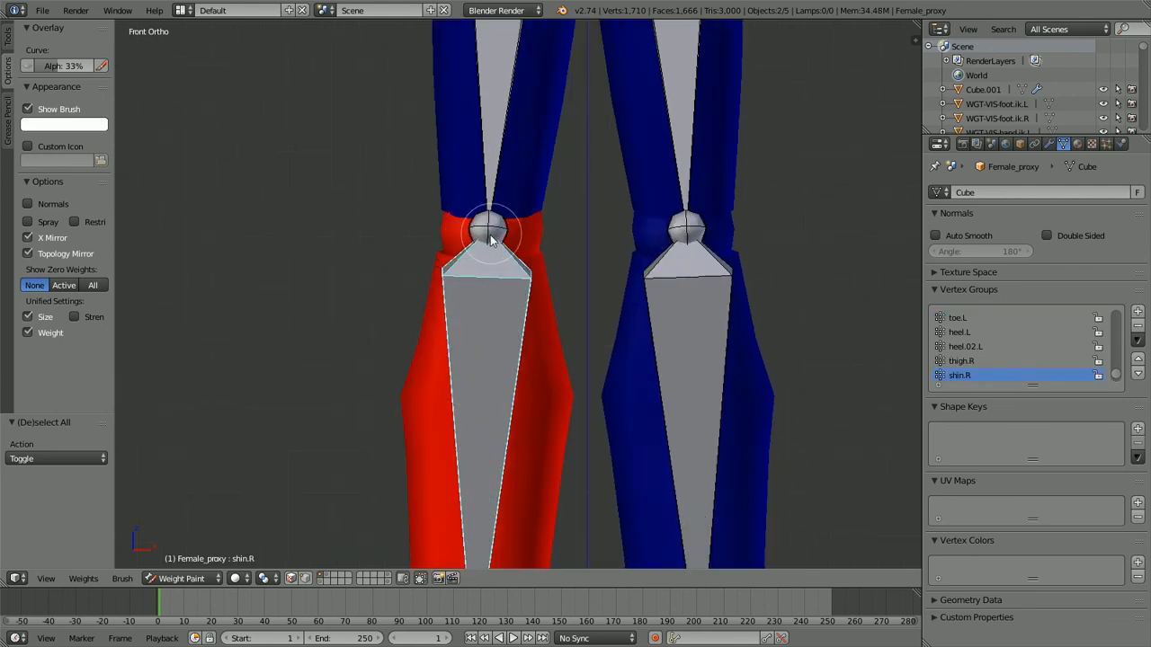
{"action": "right_click", "coordinate": [685, 241]}
{"action": "scroll", "coordinate": [670, 257], "scroll_direction": "down", "scroll_amount": 3}
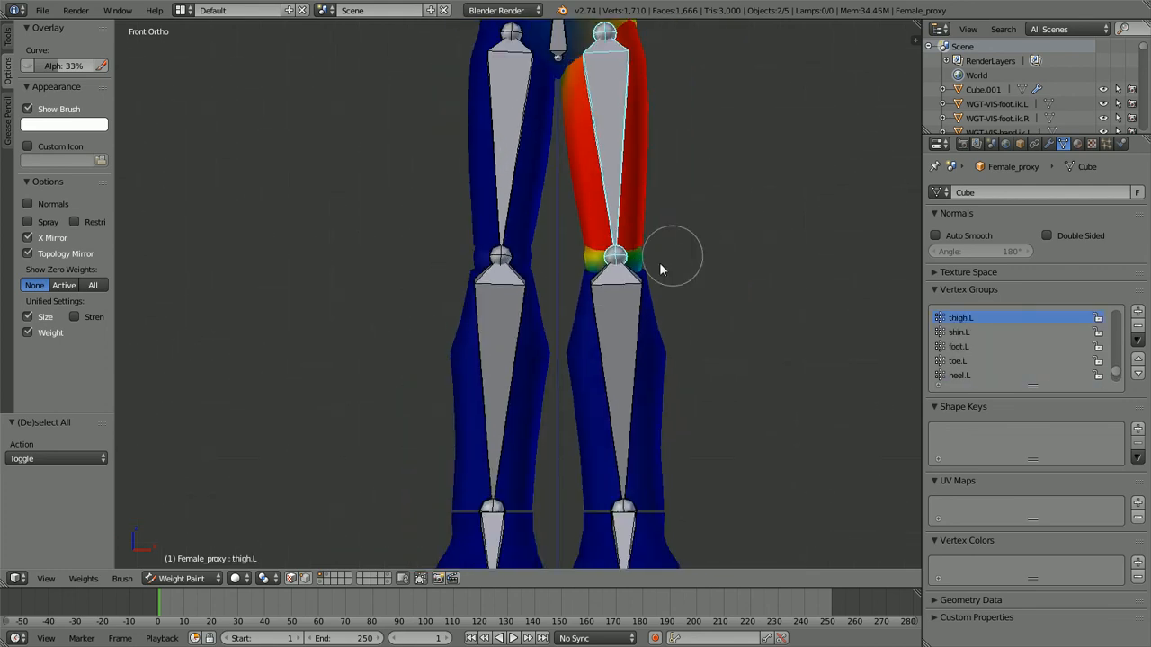
Step: Test-rotate the left shin and left thigh bones from the front view, cancelling the rotations
{"action": "right_click", "coordinate": [503, 188]}
{"action": "right_click", "coordinate": [609, 206]}
{"action": "right_click", "coordinate": [613, 330]}
{"action": "key", "text": "r"}
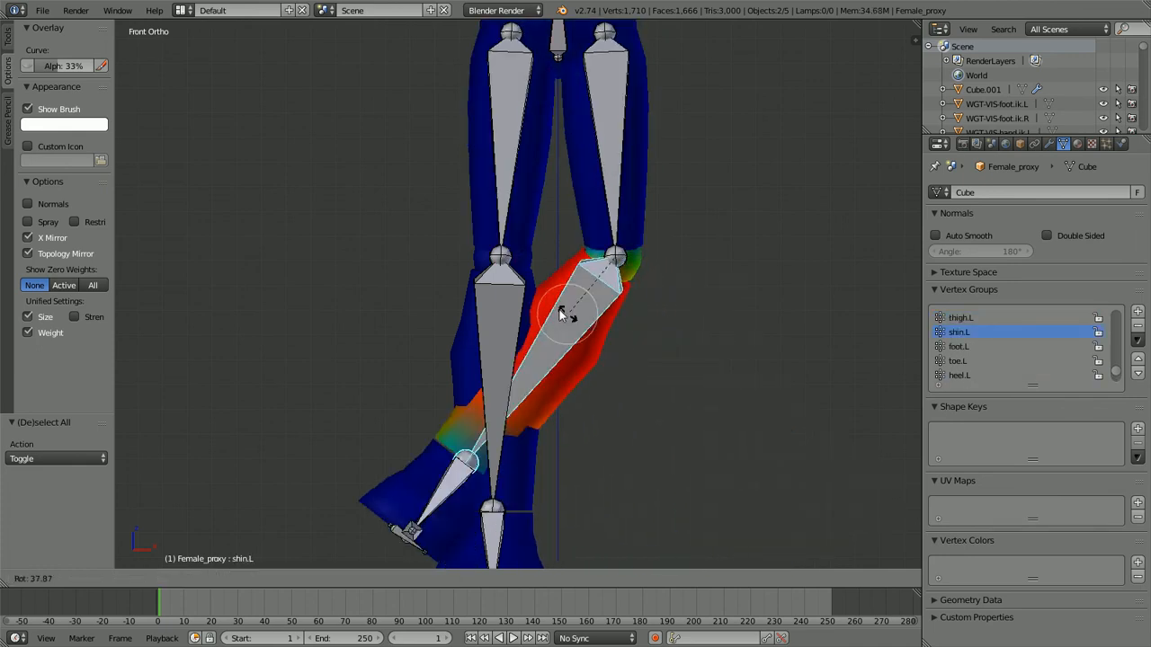
{"action": "left_click", "coordinate": [631, 321]}
{"action": "key", "text": "r"}
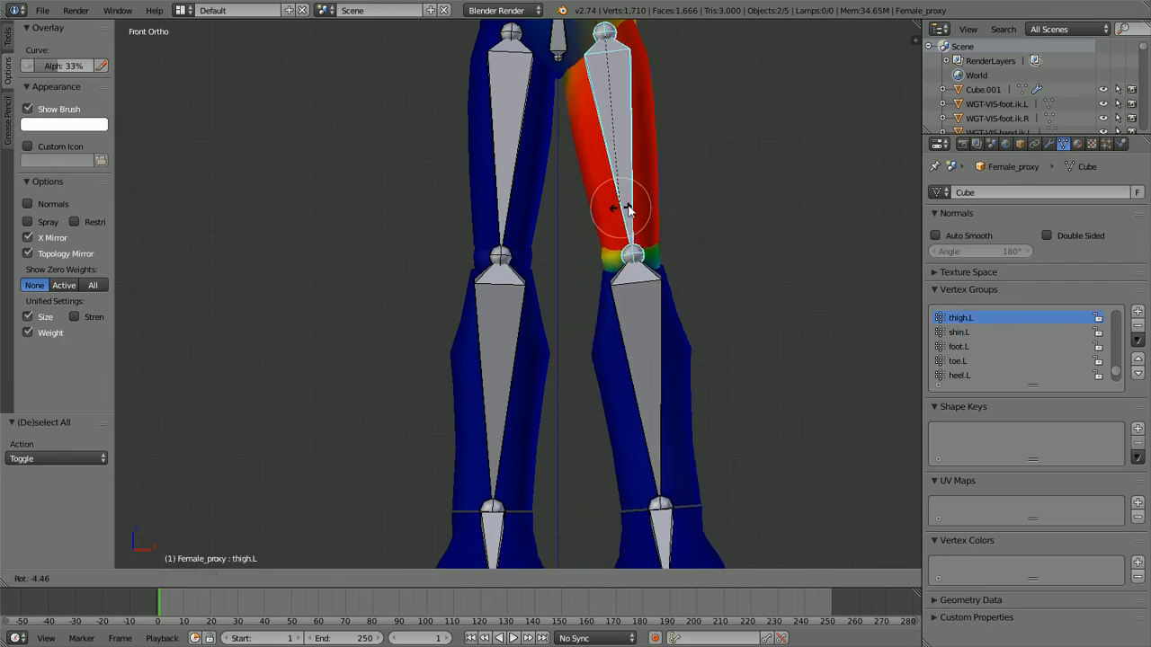
{"action": "key", "text": "Escape"}
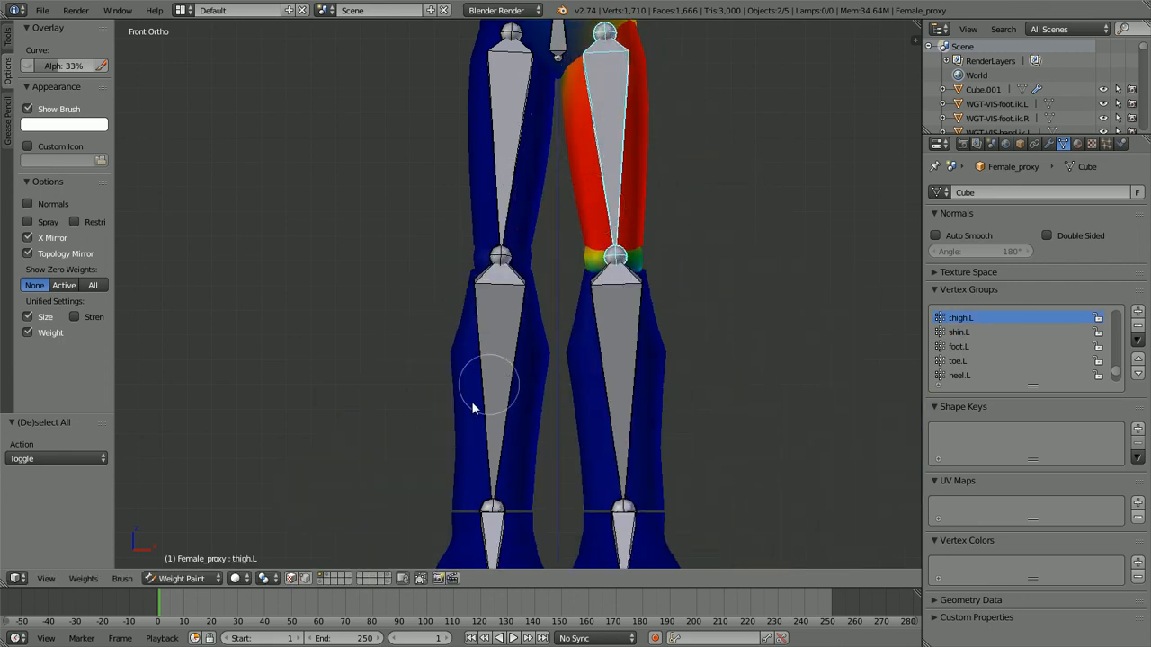
Step: Select the right shin bone and examine its weights down at the ankle
{"action": "right_click", "coordinate": [484, 434]}
{"action": "middle_click_drag", "start_coordinate": [494, 385], "coordinate": [480, 190], "text": "shift"}
{"action": "scroll", "coordinate": [480, 192], "scroll_direction": "up", "scroll_amount": 2}
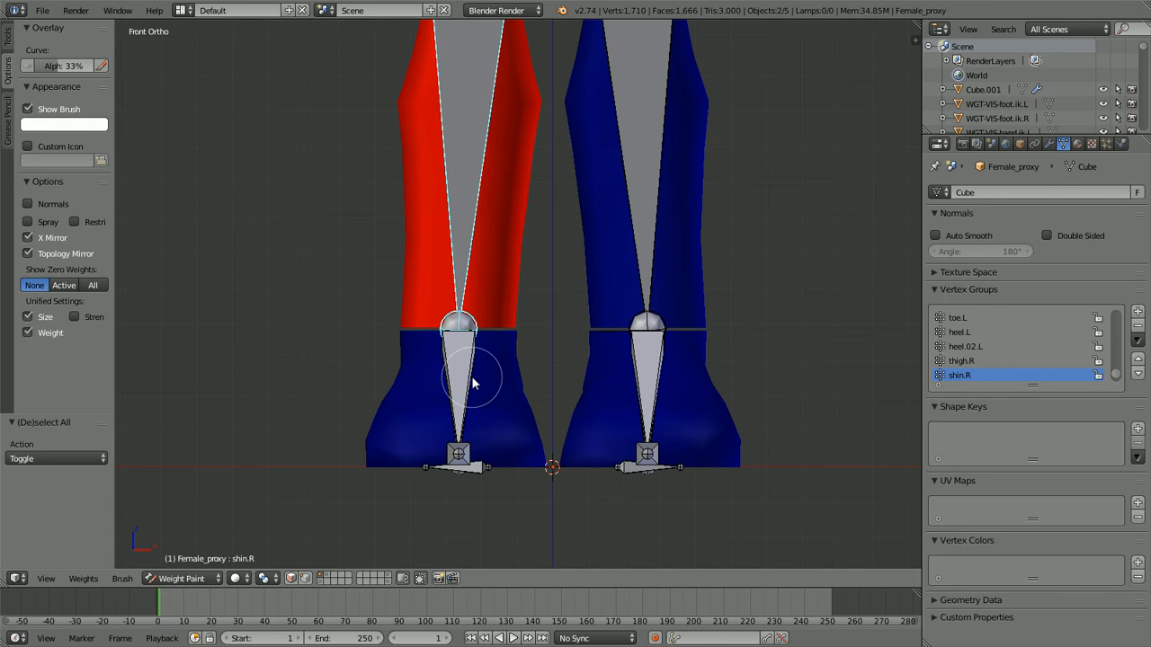
Step: Select the right foot bone, remove the selected right shin vertices from the foot.R group, and return to Weight Paint
{"action": "right_click", "coordinate": [472, 378]}
{"action": "middle_click_drag", "start_coordinate": [475, 347], "coordinate": [428, 291]}
{"action": "scroll", "coordinate": [428, 291], "scroll_direction": "up", "scroll_amount": 2}
{"action": "scroll", "coordinate": [378, 325], "scroll_direction": "down", "scroll_amount": 1}
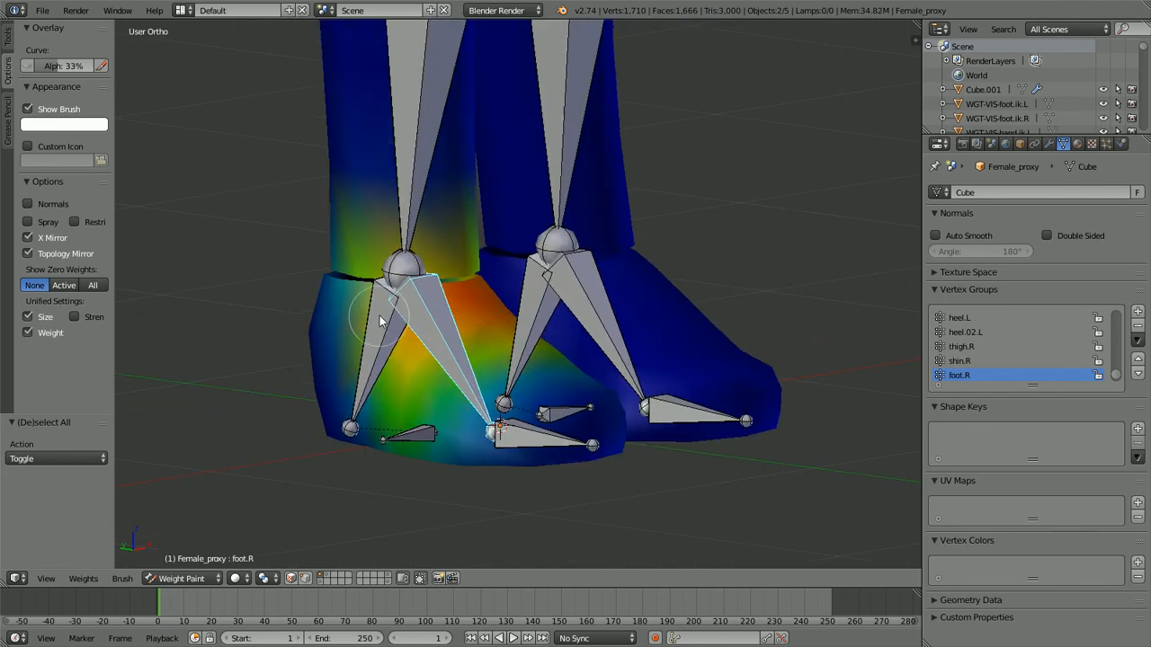
{"action": "key", "text": "Tab"}
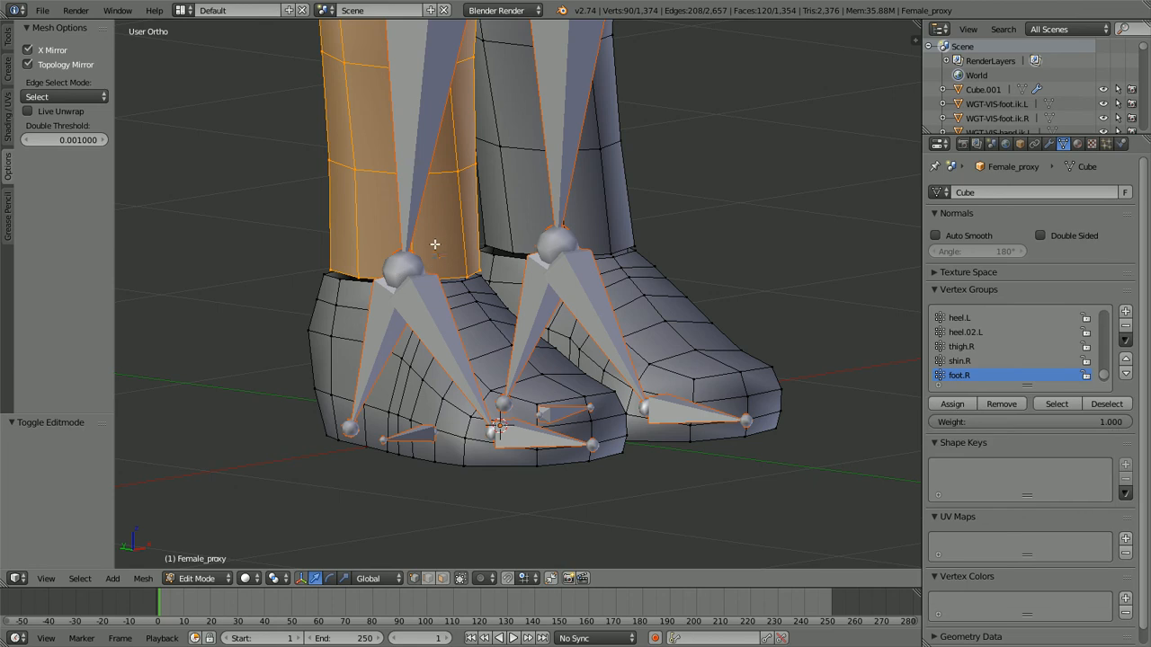
{"action": "scroll", "coordinate": [620, 268], "scroll_direction": "down", "scroll_amount": 6}
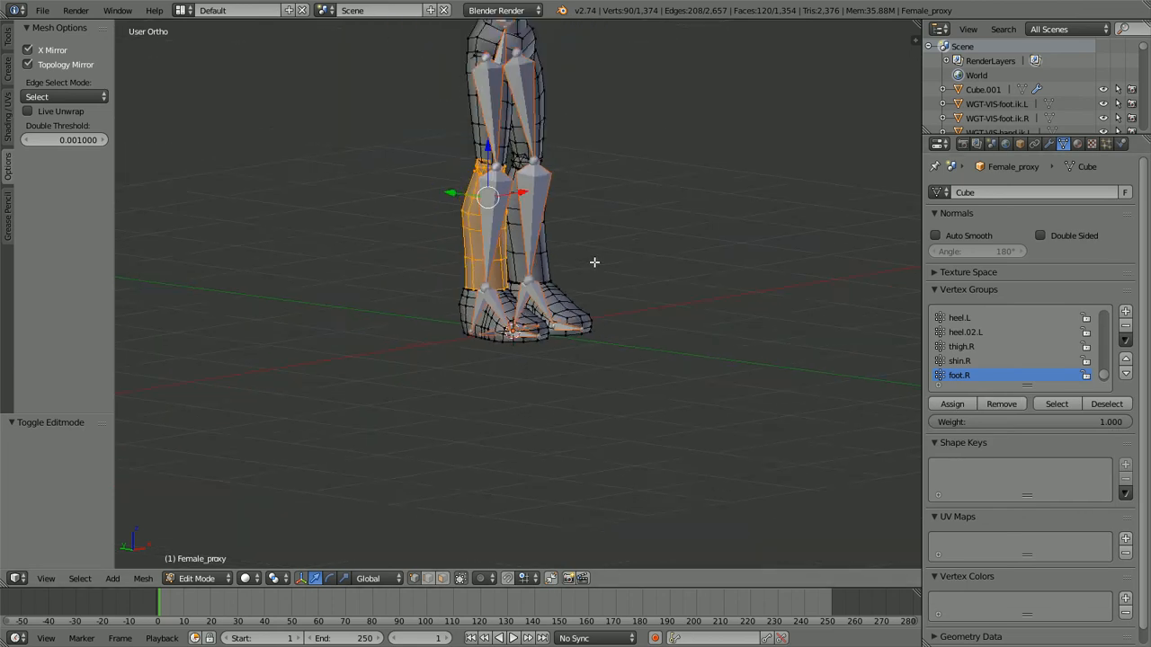
{"action": "scroll", "coordinate": [666, 279], "scroll_direction": "up", "scroll_amount": 3}
{"action": "scroll", "coordinate": [495, 282], "scroll_direction": "up", "scroll_amount": 2}
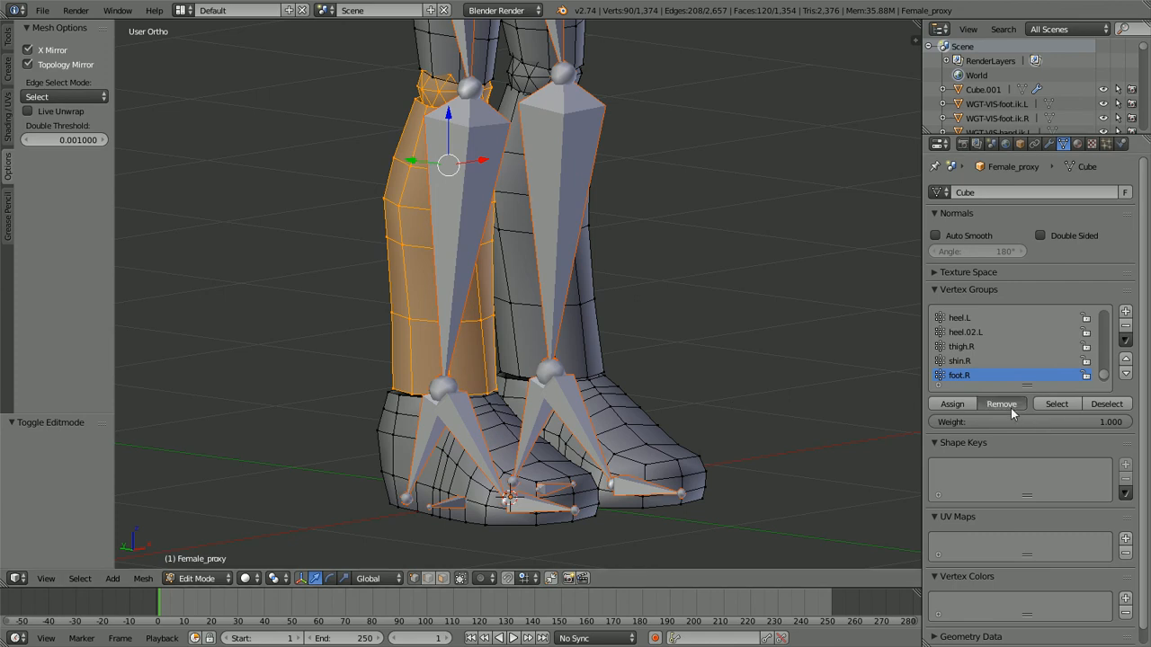
{"action": "key", "text": "Tab"}
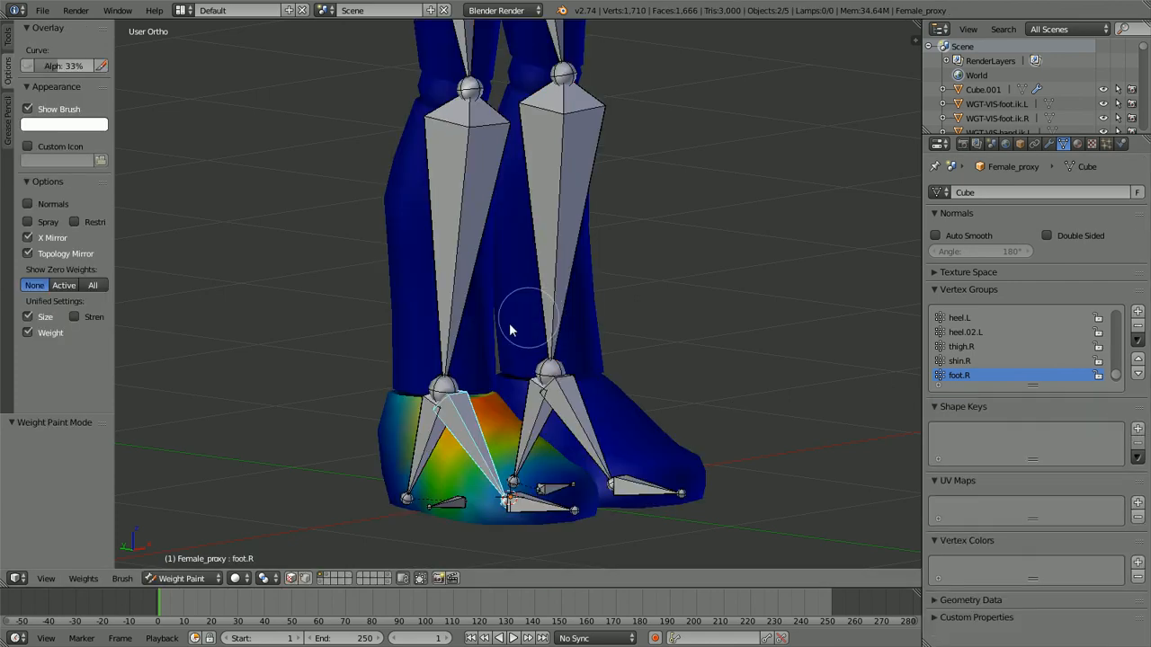
Step: Select the right heel bone, remove the selected right shin vertices from the heel.R group, and return to Weight Paint
{"action": "middle_click_drag", "start_coordinate": [552, 396], "coordinate": [551, 233], "text": "shift"}
{"action": "middle_click_drag", "start_coordinate": [470, 236], "coordinate": [646, 248]}
{"action": "right_click", "coordinate": [558, 256]}
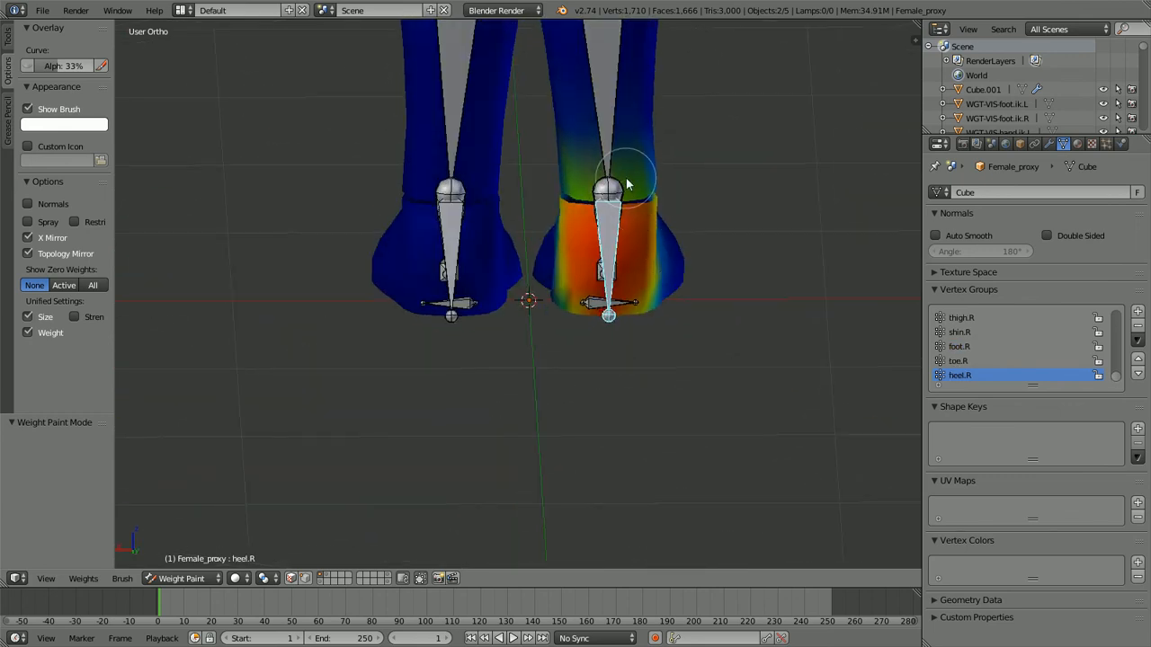
{"action": "middle_click_drag", "start_coordinate": [627, 184], "coordinate": [606, 289], "text": "shift"}
{"action": "scroll", "coordinate": [606, 288], "scroll_direction": "up", "scroll_amount": 2}
{"action": "key", "text": "Tab"}
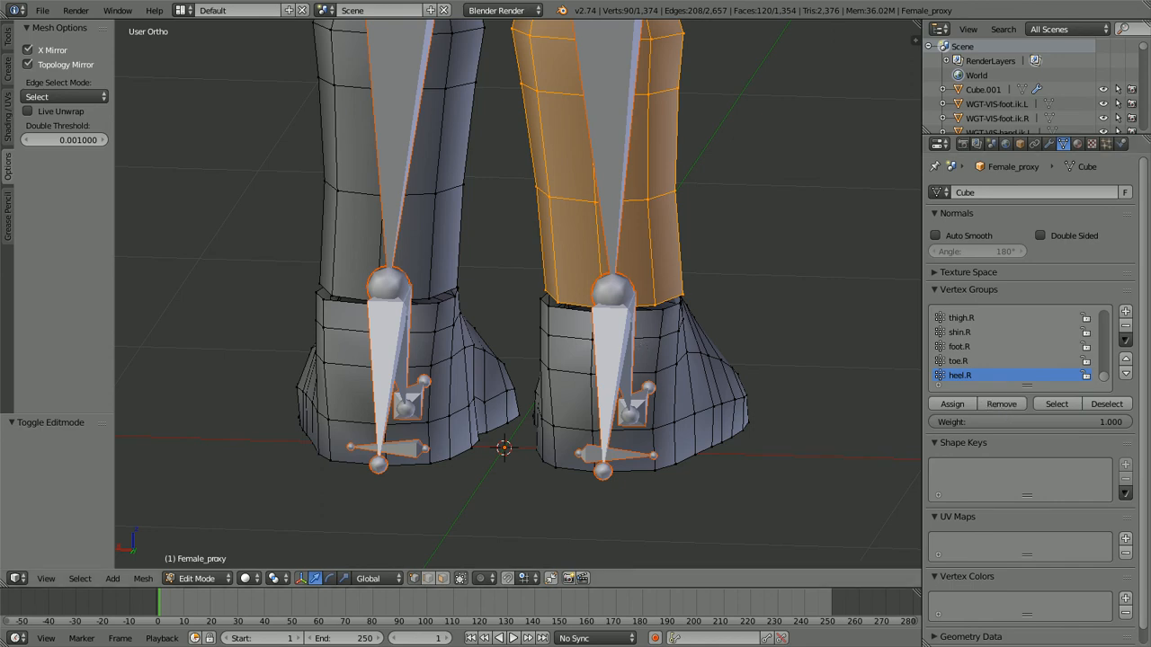
{"action": "key", "text": "Tab"}
Step: Select the heel.02.R, foot.R and toe.R bones in turn to examine their weights on the right foot
{"action": "mouse_move", "coordinate": [640, 348]}
{"action": "middle_mouse_down"}
{"action": "mouse_move", "coordinate": [490, 353]}
{"action": "mouse_move", "coordinate": [429, 416]}
{"action": "middle_mouse_up"}
{"action": "right_click", "coordinate": [443, 463]}
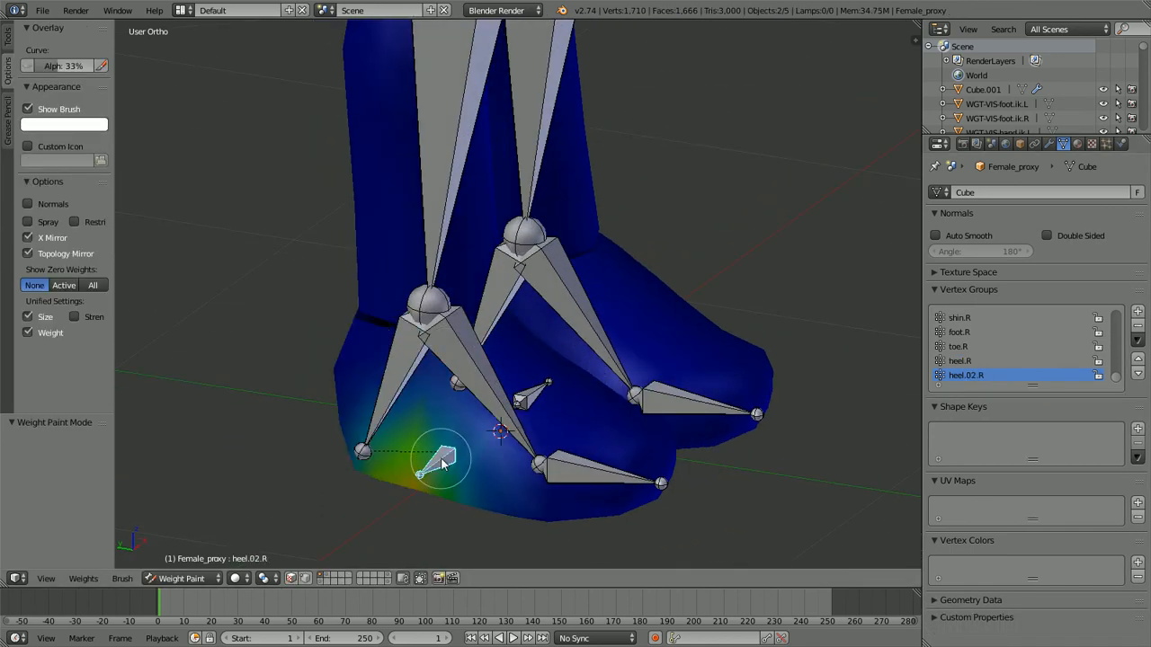
{"action": "right_click", "coordinate": [559, 458]}
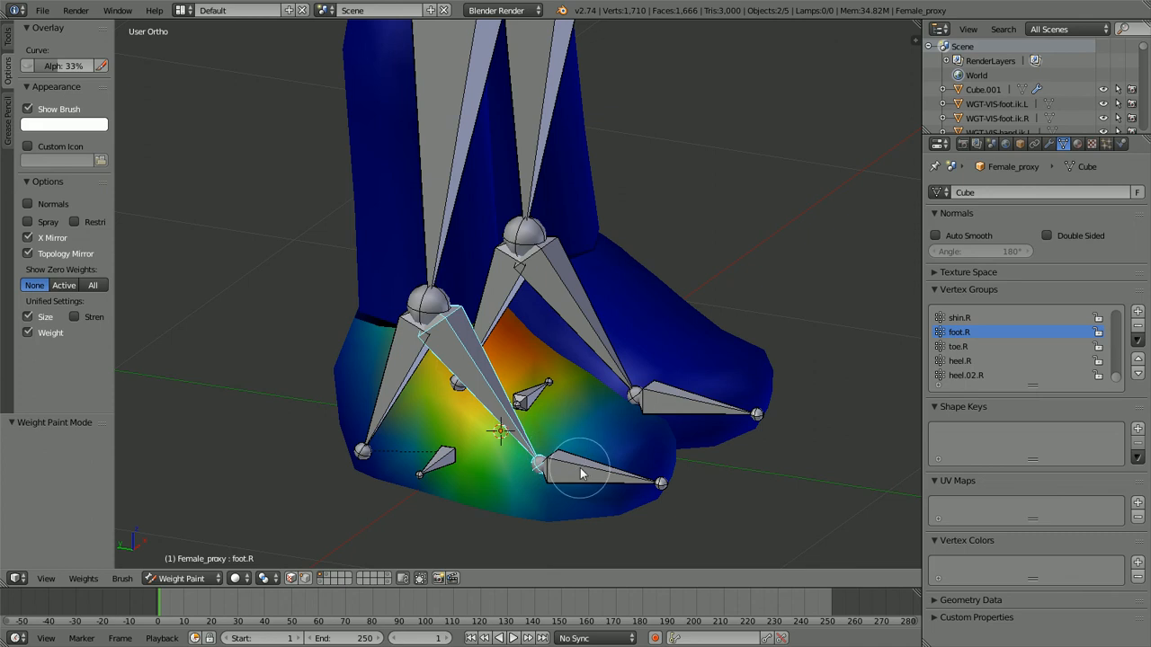
{"action": "right_click", "coordinate": [580, 474]}
{"action": "middle_click_drag", "start_coordinate": [579, 474], "coordinate": [602, 337]}
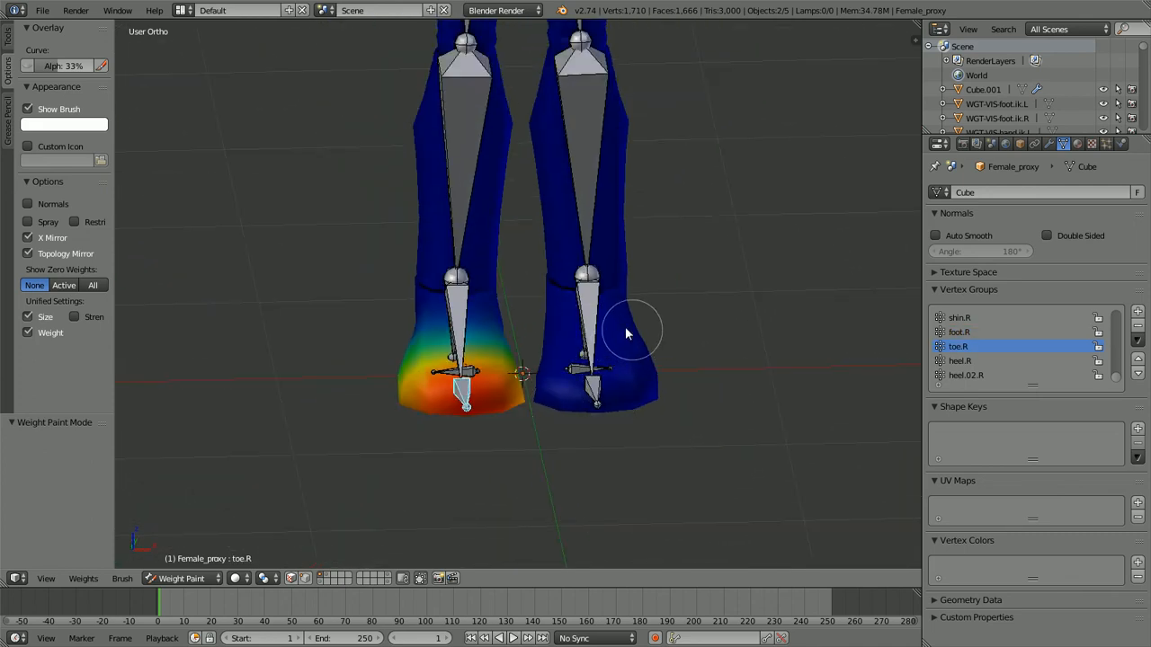
Step: Examine the weights of the torso and right arm by selecting the spine, chest, shoulder.R, upper_arm.R and forearm.R bones in turn
{"action": "scroll", "coordinate": [625, 327], "scroll_direction": "down", "scroll_amount": 6}
{"action": "scroll", "coordinate": [519, 368], "scroll_direction": "up", "scroll_amount": 3}
{"action": "right_click", "coordinate": [537, 270]}
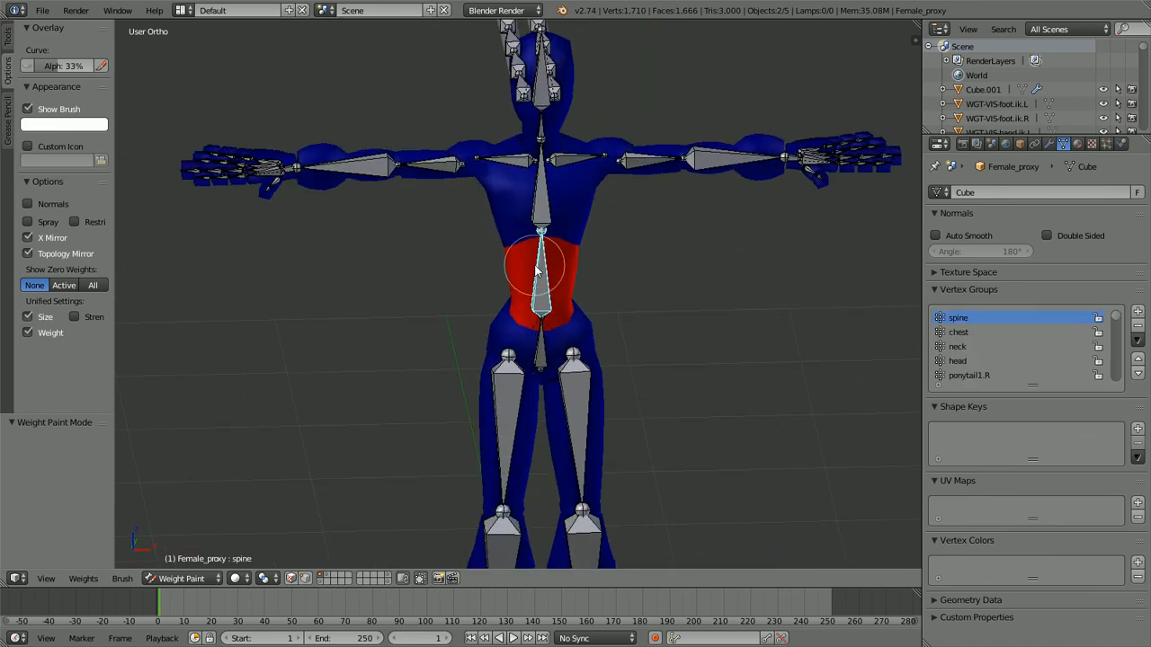
{"action": "right_click", "coordinate": [539, 212]}
{"action": "scroll", "coordinate": [538, 216], "scroll_direction": "up", "scroll_amount": 3}
{"action": "right_click", "coordinate": [526, 331]}
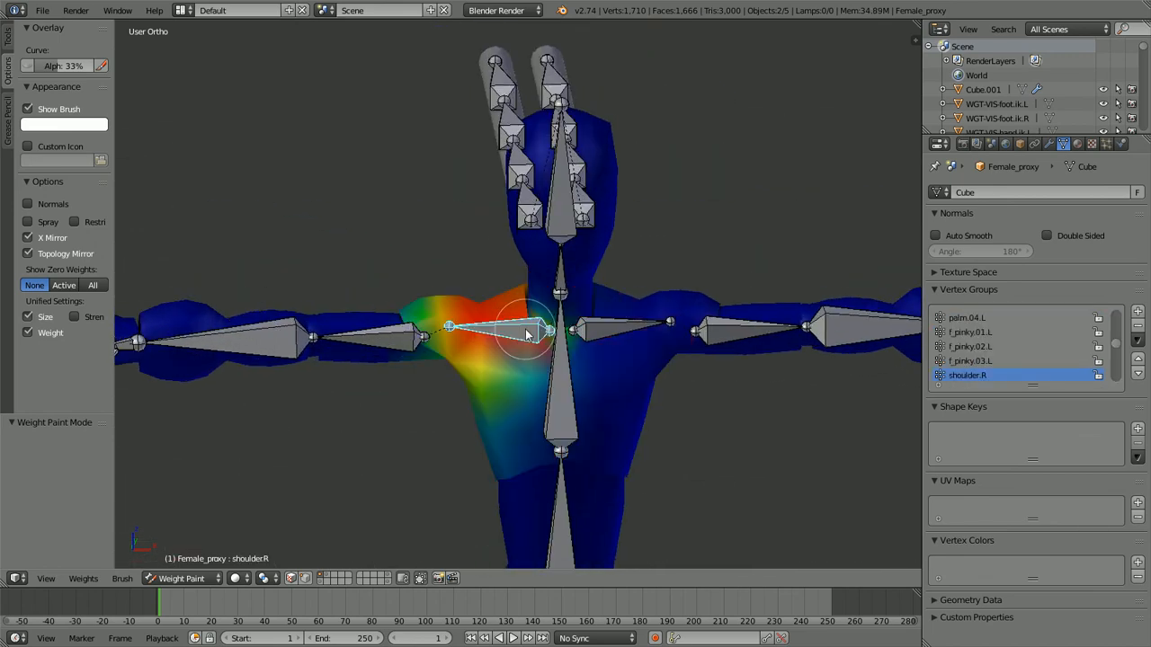
{"action": "right_click", "coordinate": [392, 342]}
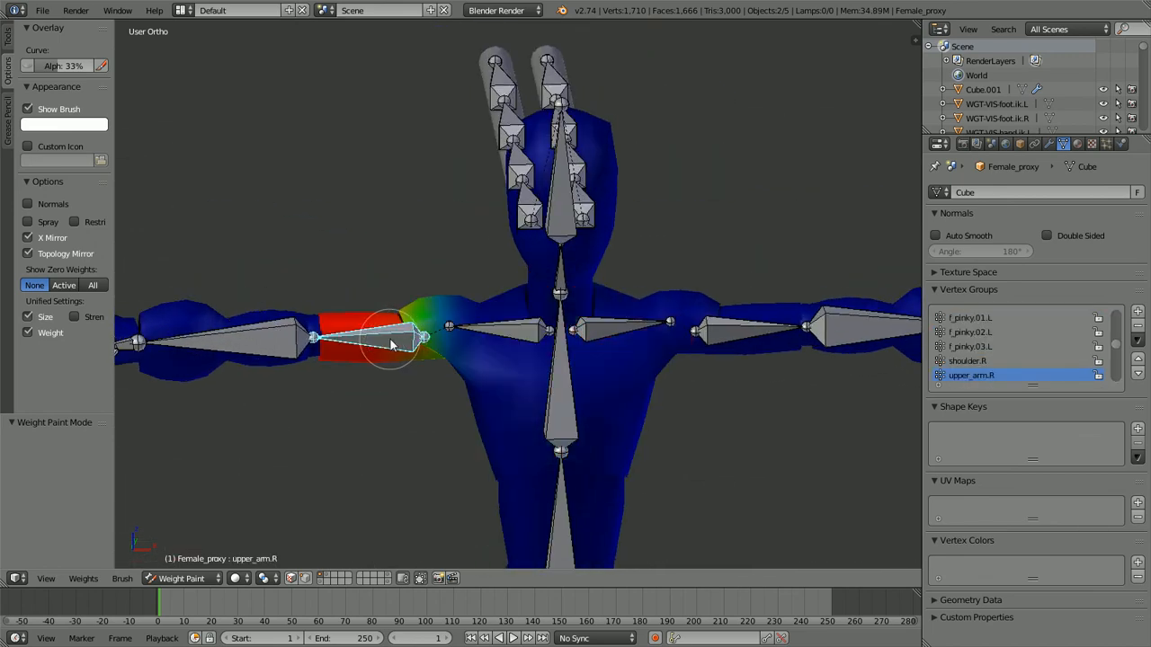
{"action": "right_click", "coordinate": [263, 339]}
{"action": "middle_click_drag", "start_coordinate": [265, 341], "coordinate": [454, 363]}
{"action": "scroll", "coordinate": [506, 326], "scroll_direction": "up", "scroll_amount": 2}
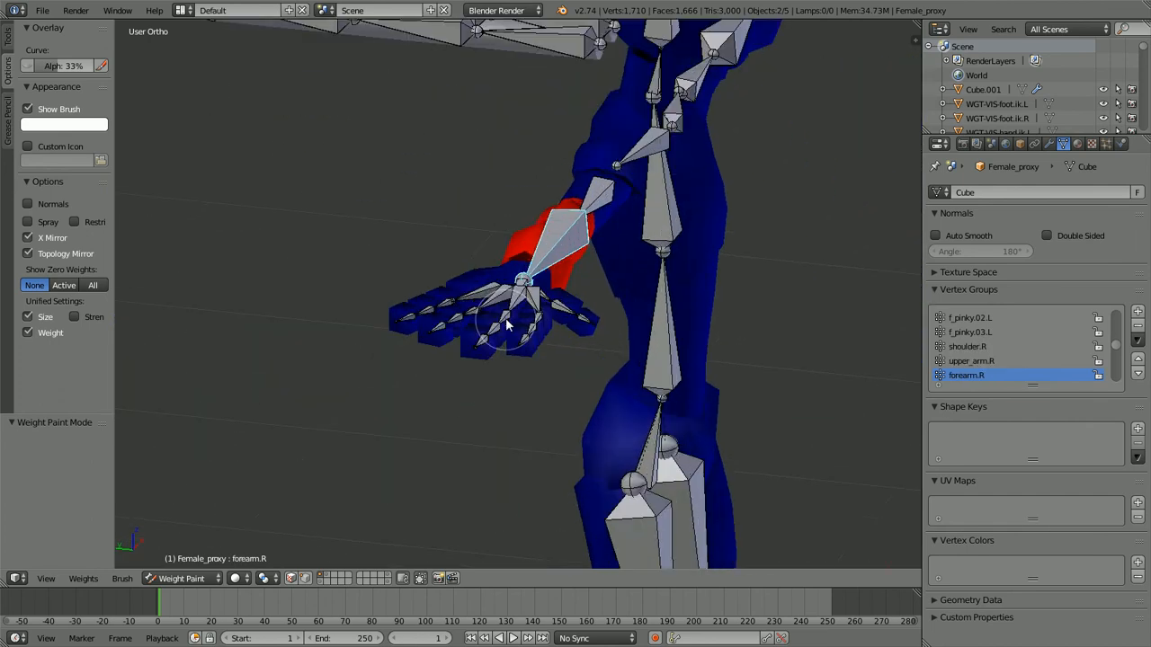
Step: From the top view, select the right hand's palm, thumb and f_ring.02.R bones in turn to examine their weights
{"action": "key", "text": "KP_7"}
{"action": "middle_click_drag", "start_coordinate": [252, 351], "coordinate": [564, 270], "text": "shift"}
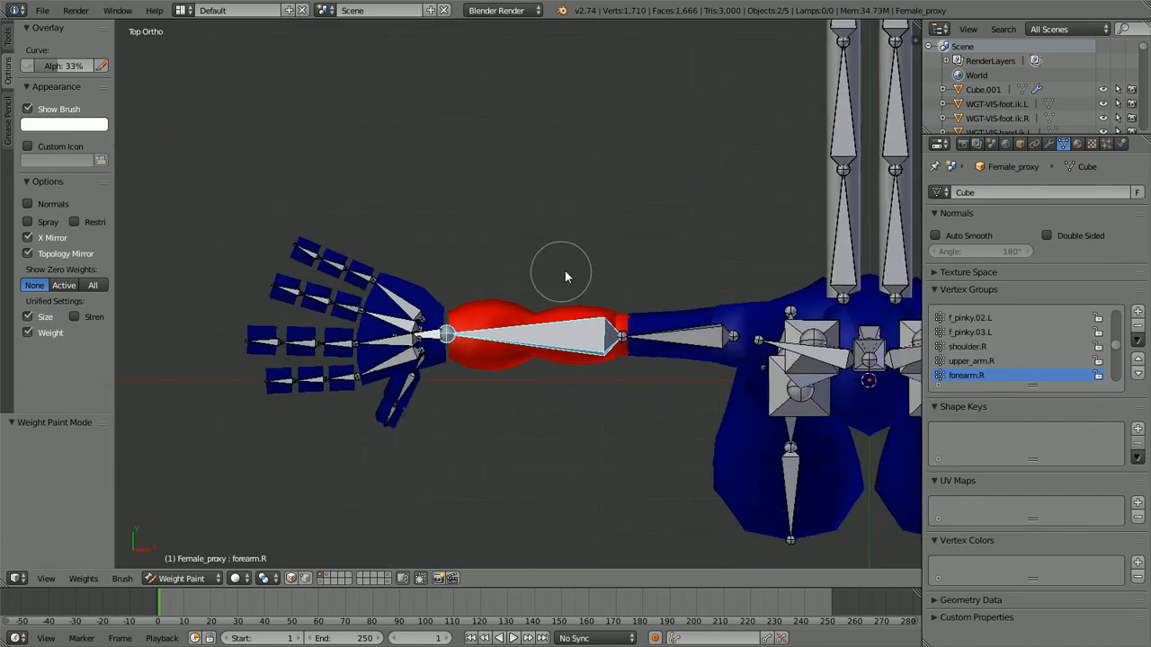
{"action": "scroll", "coordinate": [564, 270], "scroll_direction": "up", "scroll_amount": 2}
{"action": "scroll", "coordinate": [368, 333], "scroll_direction": "up", "scroll_amount": 2}
{"action": "right_click", "coordinate": [419, 292]}
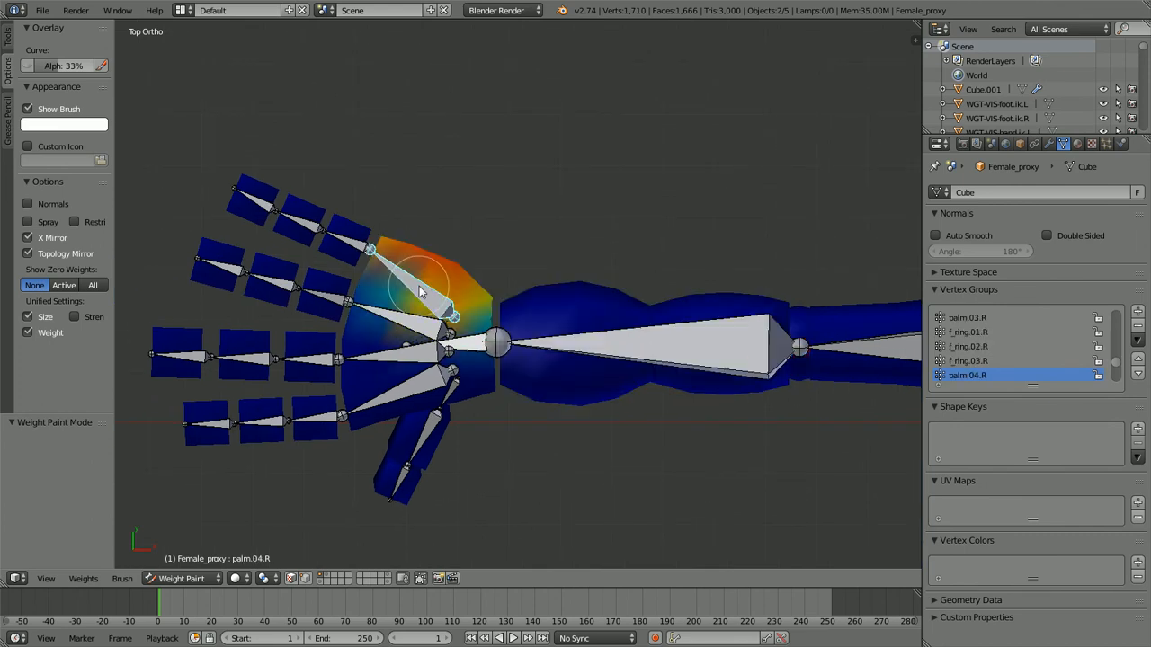
{"action": "right_click", "coordinate": [402, 319]}
{"action": "right_click", "coordinate": [383, 360]}
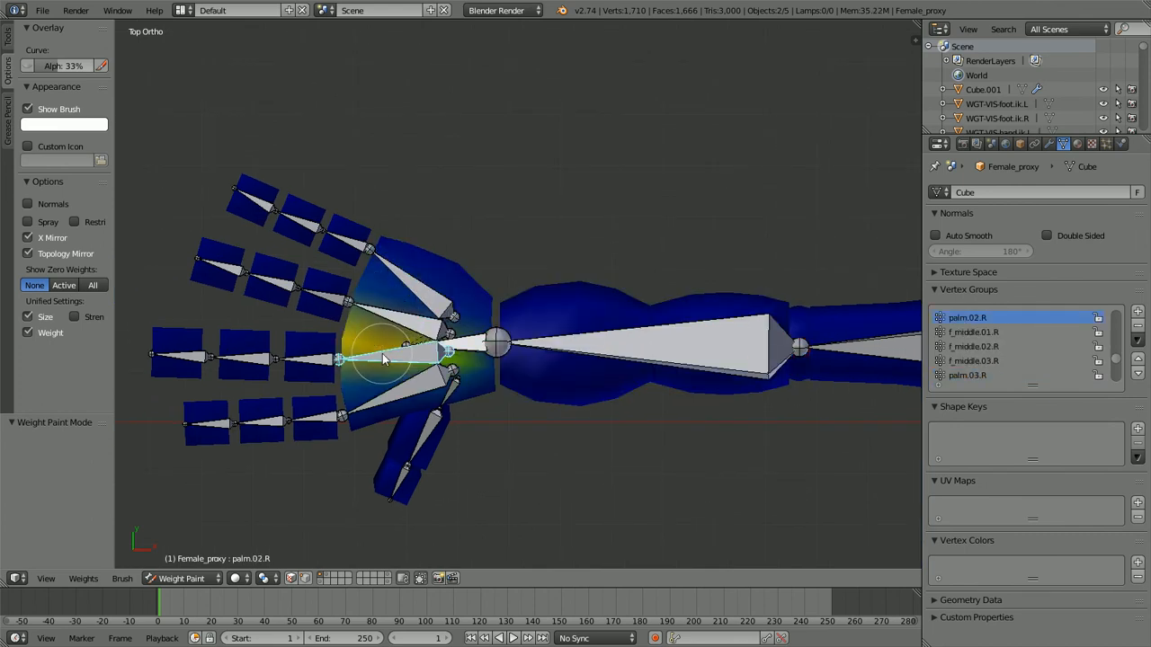
{"action": "right_click", "coordinate": [385, 400]}
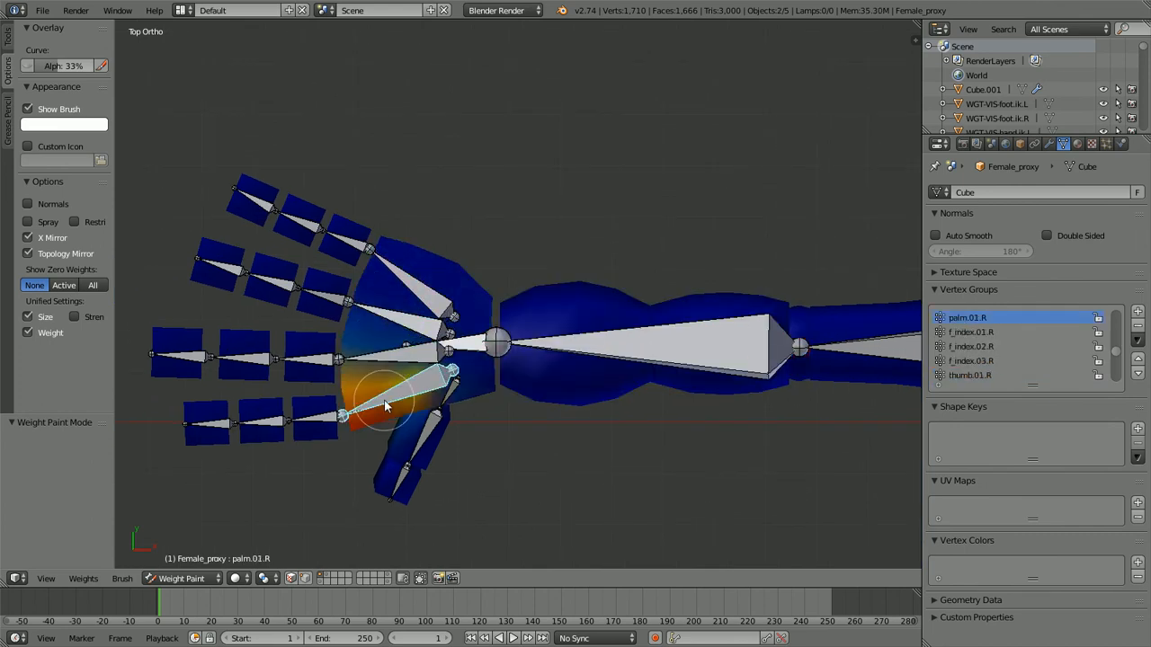
{"action": "right_click", "coordinate": [438, 412]}
{"action": "right_click", "coordinate": [267, 274]}
{"action": "scroll", "coordinate": [651, 318], "scroll_direction": "down", "scroll_amount": 4}
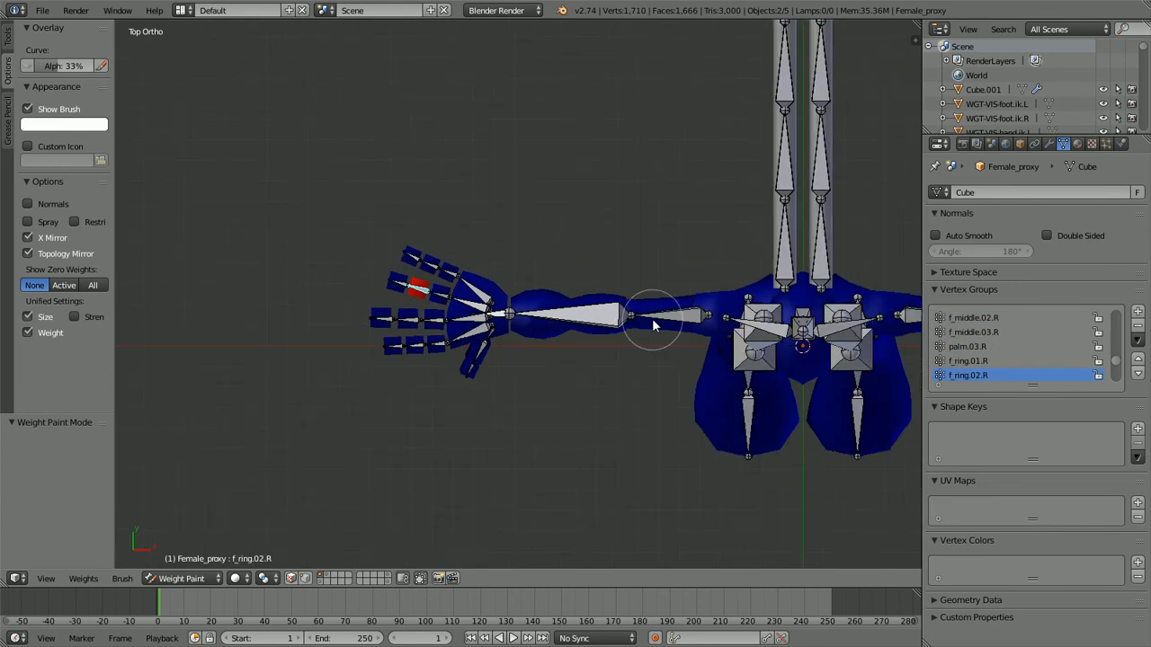
Step: View the whole body mesh in wireframe from an angle, and return to solid shading
{"action": "middle_click_drag", "start_coordinate": [652, 320], "coordinate": [459, 355], "text": "shift"}
{"action": "scroll", "coordinate": [460, 355], "scroll_direction": "up", "scroll_amount": 2}
{"action": "key", "text": "z"}
{"action": "mouse_move", "coordinate": [578, 302]}
{"action": "middle_mouse_down"}
{"action": "mouse_move", "coordinate": [670, 257]}
{"action": "mouse_move", "coordinate": [647, 267]}
{"action": "middle_mouse_up"}
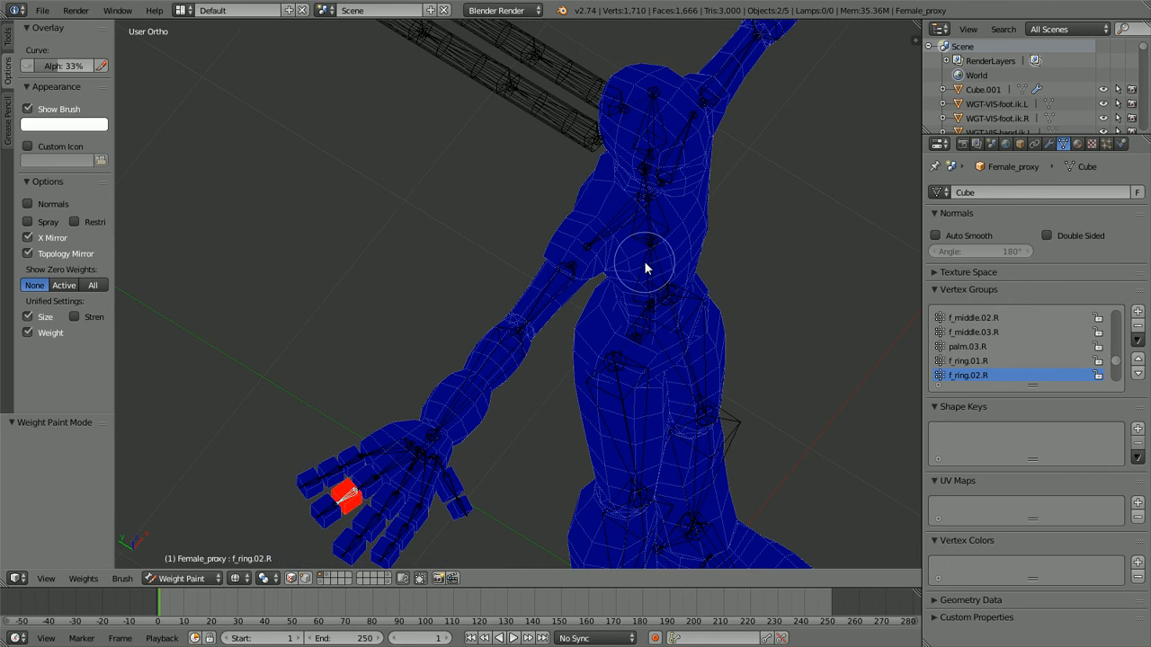
{"action": "key", "text": "z"}
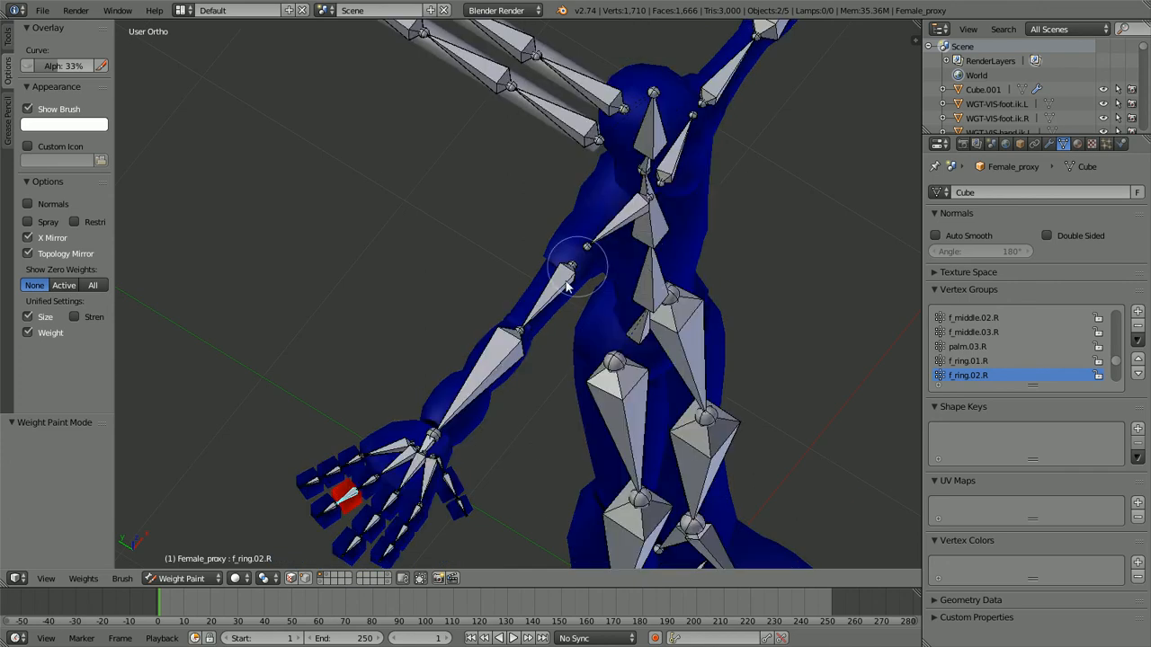
Step: Select the ponytail1.R bone and test-rotate it, cancelling the rotation
{"action": "scroll", "coordinate": [557, 270], "scroll_direction": "down", "scroll_amount": 5}
{"action": "scroll", "coordinate": [535, 263], "scroll_direction": "up", "scroll_amount": 4}
{"action": "right_click", "coordinate": [543, 261]}
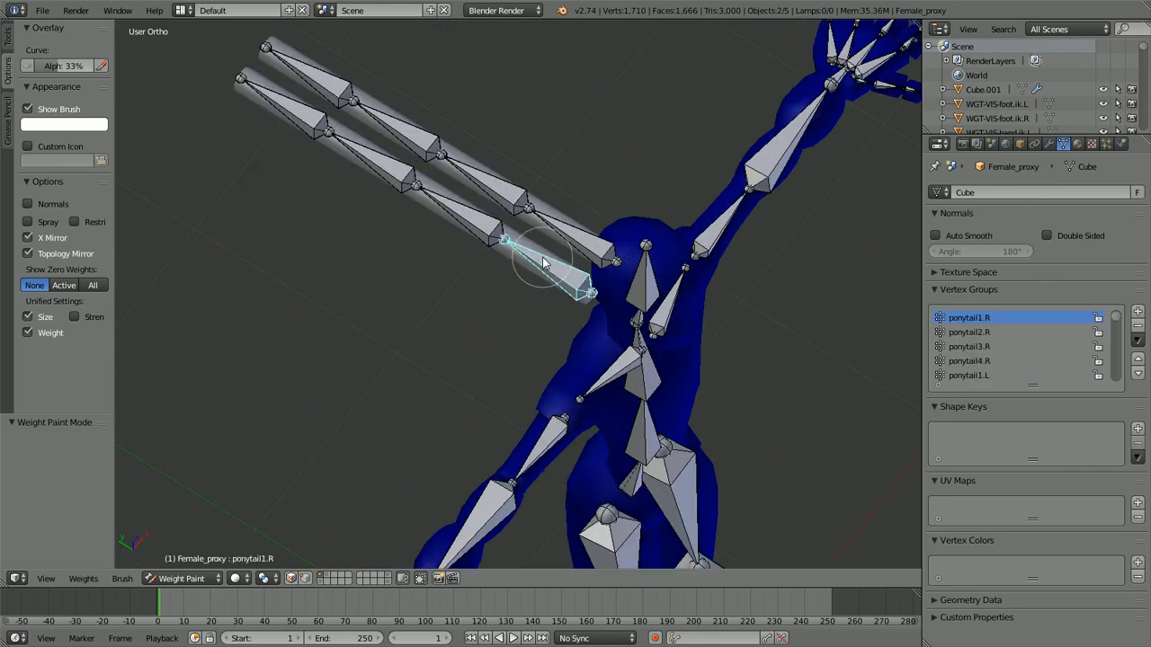
{"action": "key", "text": "r"}
{"action": "right_click", "coordinate": [522, 244]}
{"action": "scroll", "coordinate": [523, 244], "scroll_direction": "down", "scroll_amount": 2}
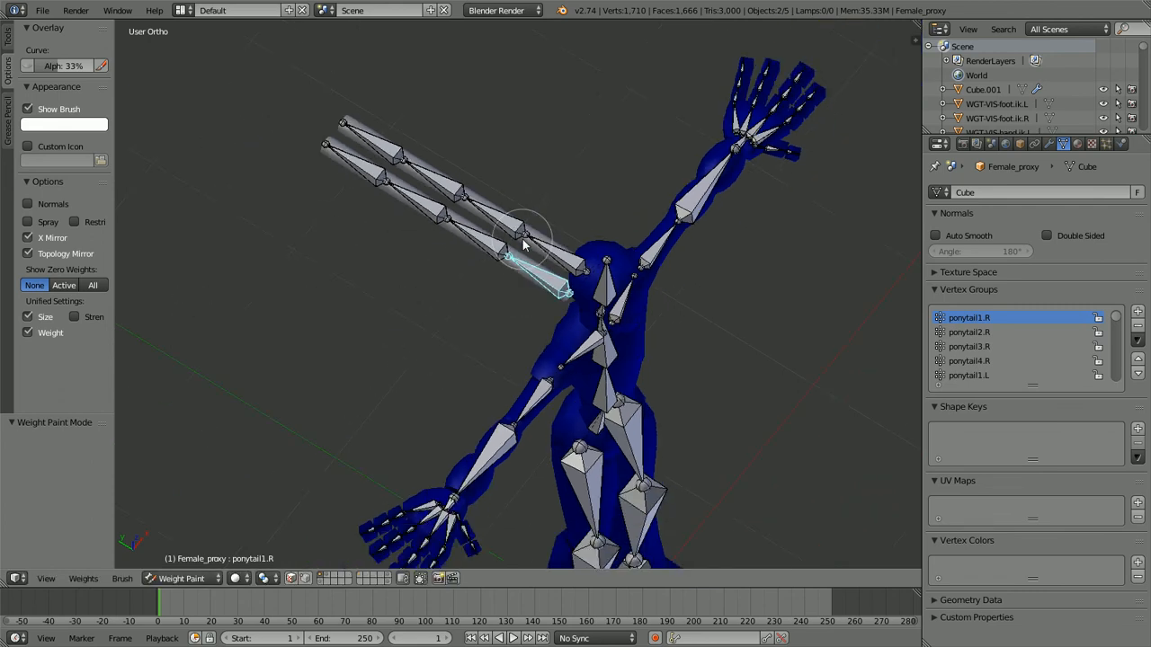
Step: Leave weight painting and select the ponytail mesh to examine its vertex groups and its bones from the side
{"action": "key", "text": "a"}
{"action": "key", "text": "ctrl+Tab"}
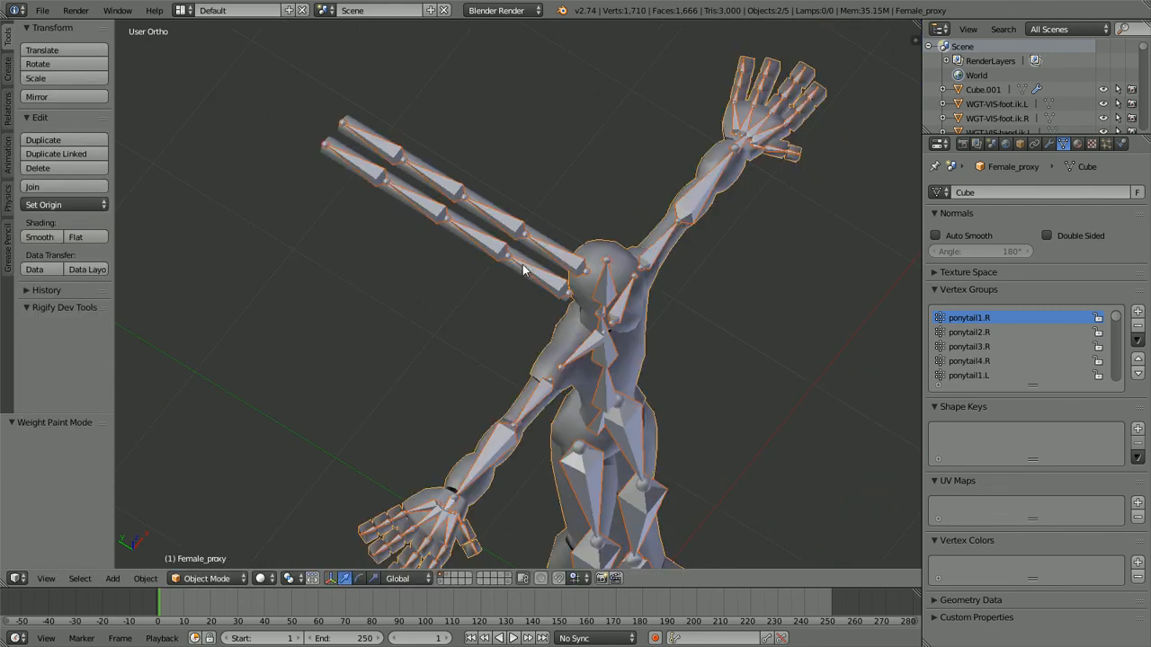
{"action": "scroll", "coordinate": [521, 240], "scroll_direction": "up", "scroll_amount": 3}
{"action": "right_click", "coordinate": [525, 236]}
{"action": "key", "text": "ctrl+Tab"}
{"action": "right_click", "coordinate": [525, 235]}
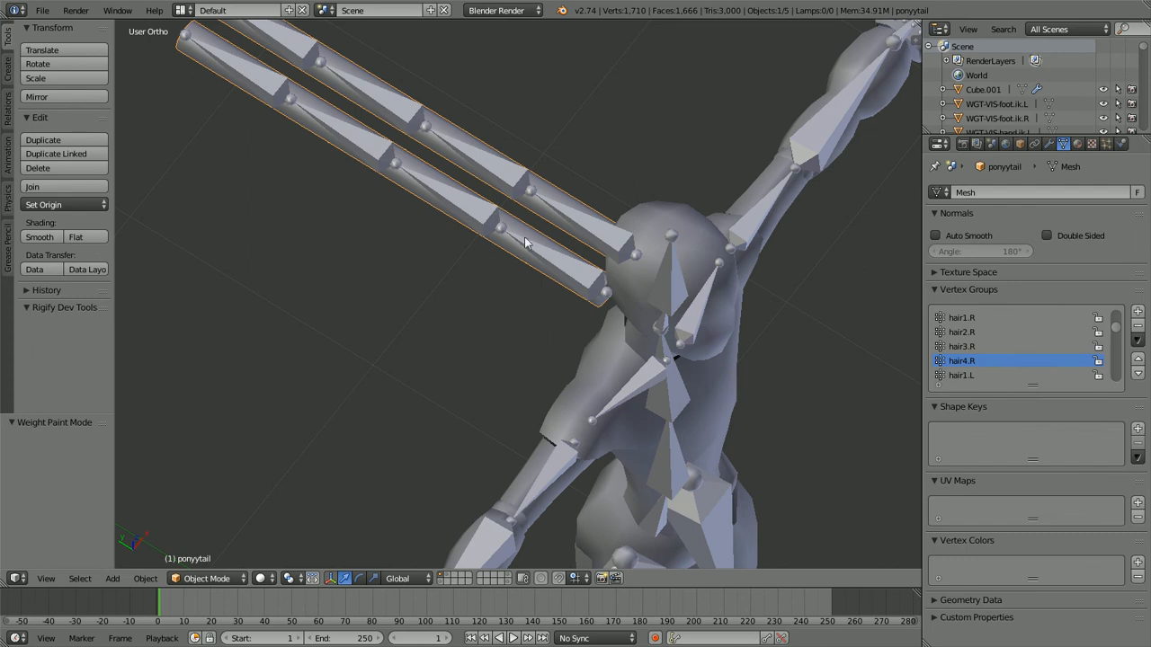
{"action": "scroll", "coordinate": [516, 300], "scroll_direction": "up", "scroll_amount": 1}
{"action": "middle_click_drag", "start_coordinate": [517, 272], "coordinate": [577, 298], "text": "shift"}
{"action": "scroll", "coordinate": [518, 299], "scroll_direction": "down", "scroll_amount": 1}
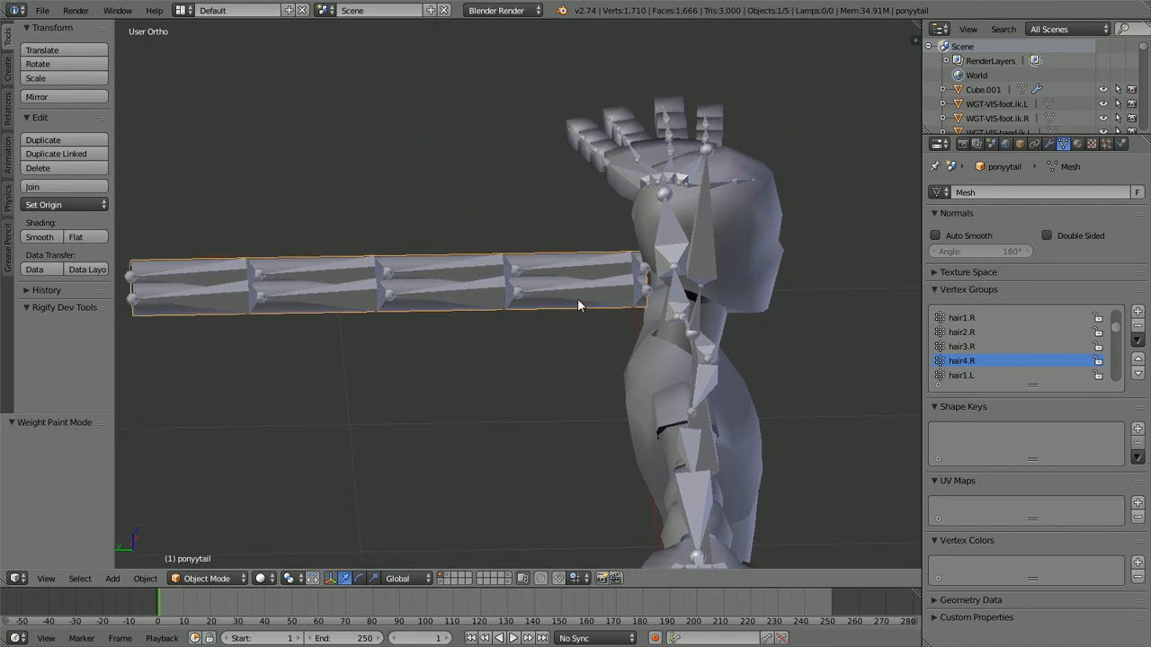
Step: In Object Mode, parent the ponytail mesh to the armature using Armature Deform With Automatic Weights
{"action": "right_click", "coordinate": [579, 297]}
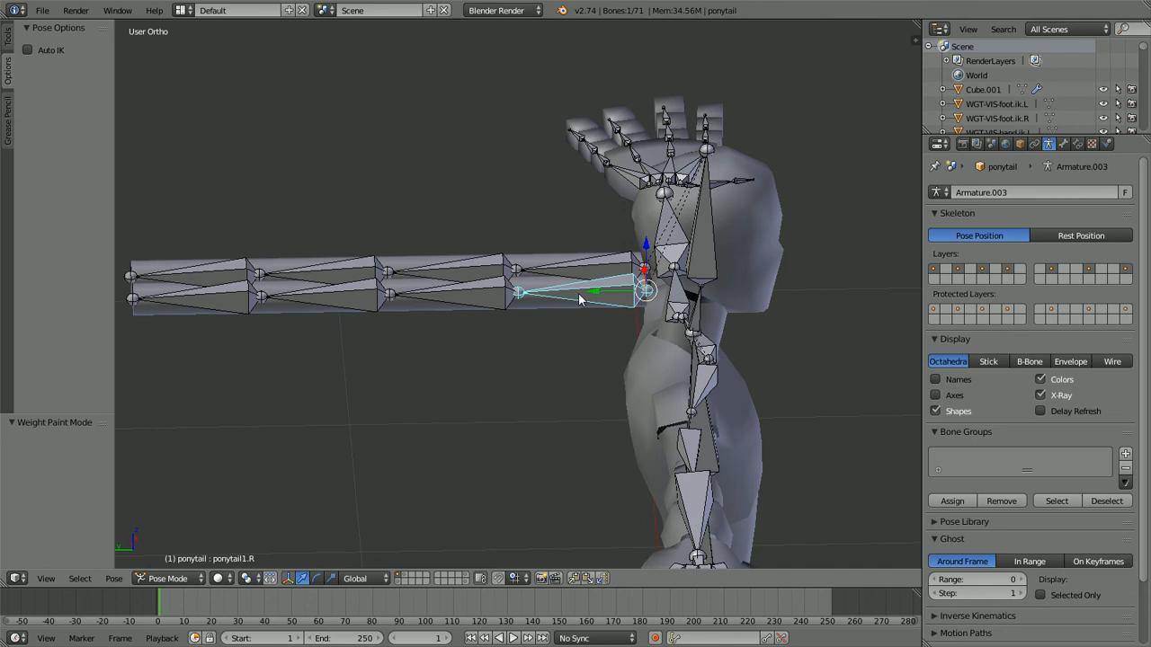
{"action": "key", "text": "ctrl+Tab"}
{"action": "key", "text": "a"}
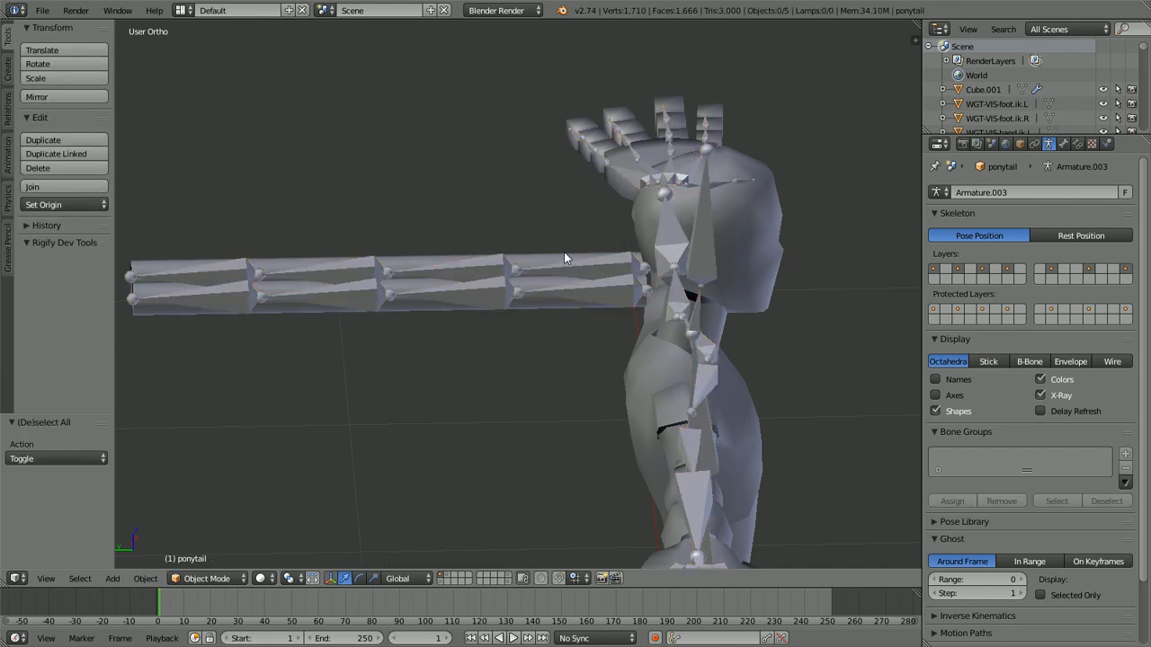
{"action": "right_click", "coordinate": [564, 259]}
{"action": "right_click", "coordinate": [590, 289], "text": "shift"}
{"action": "middle_click_drag", "start_coordinate": [596, 290], "coordinate": [609, 260]}
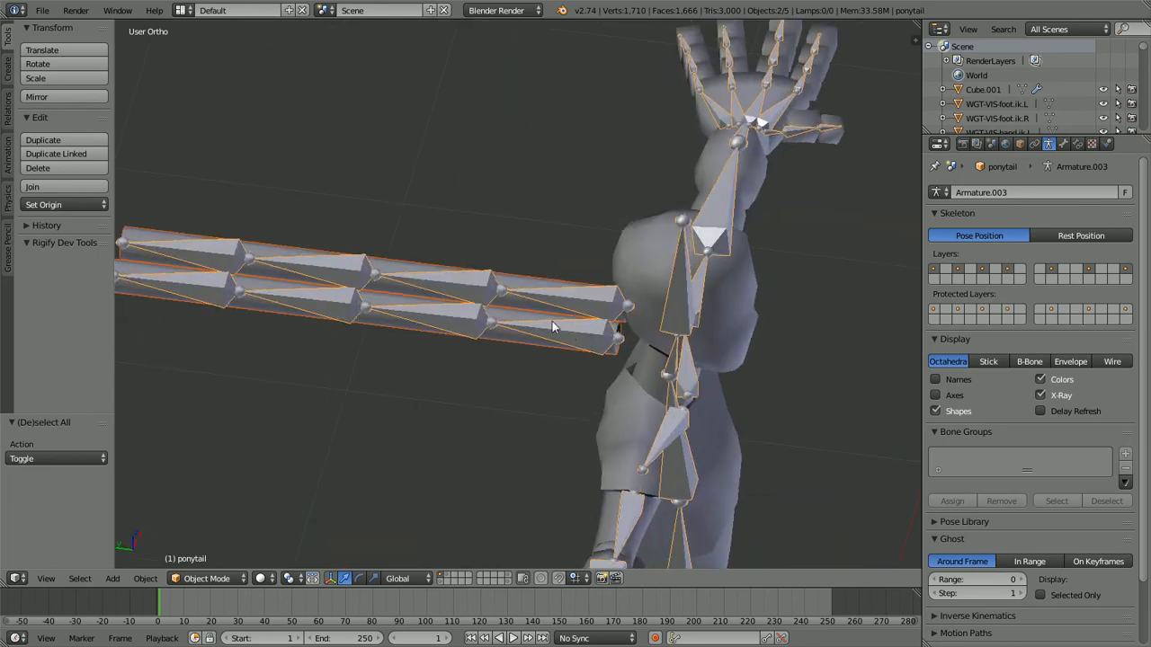
{"action": "scroll", "coordinate": [555, 346], "scroll_direction": "up", "scroll_amount": 3}
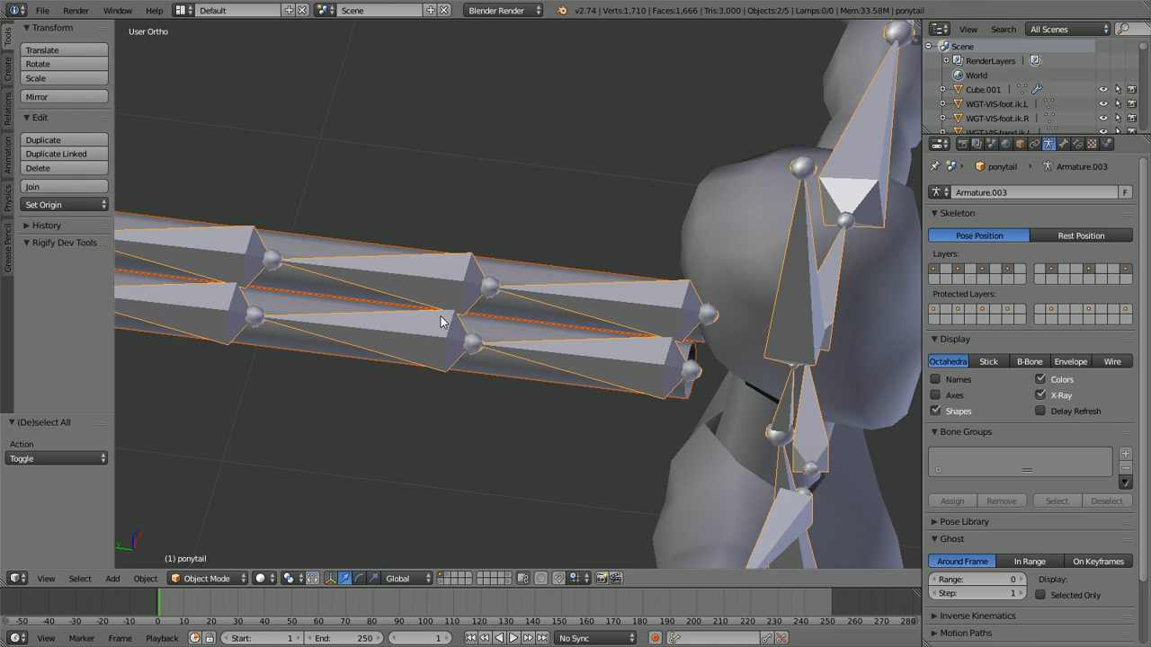
{"action": "key", "text": "ctrl+p"}
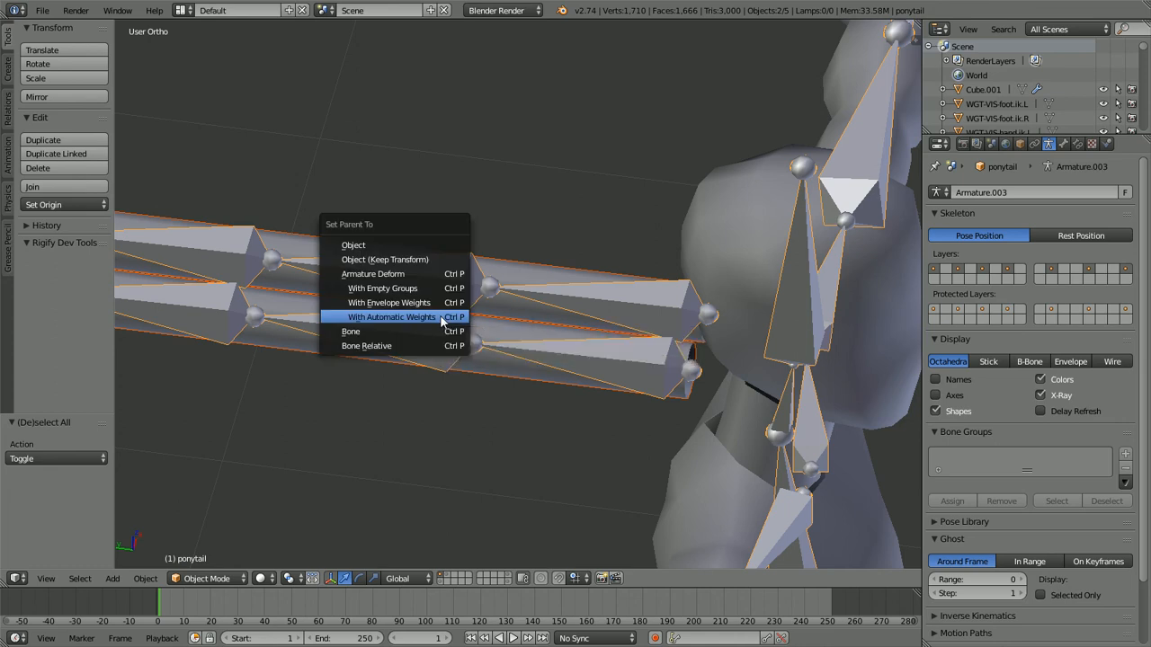
{"action": "left_click", "coordinate": [439, 317]}
{"action": "scroll", "coordinate": [441, 321], "scroll_direction": "down", "scroll_amount": 2}
Step: Make ponytail1.R the active bone in Pose Mode, and open the ponytail mesh in Weight Paint mode
{"action": "key", "text": "Tab"}
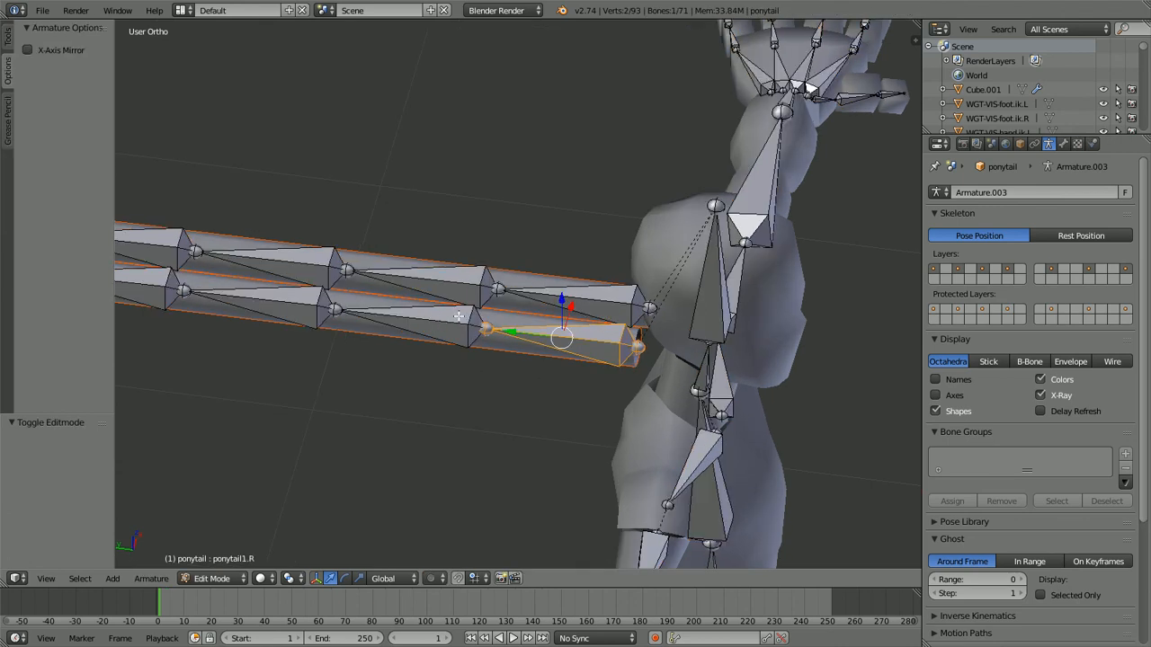
{"action": "key", "text": "ctrl+Tab"}
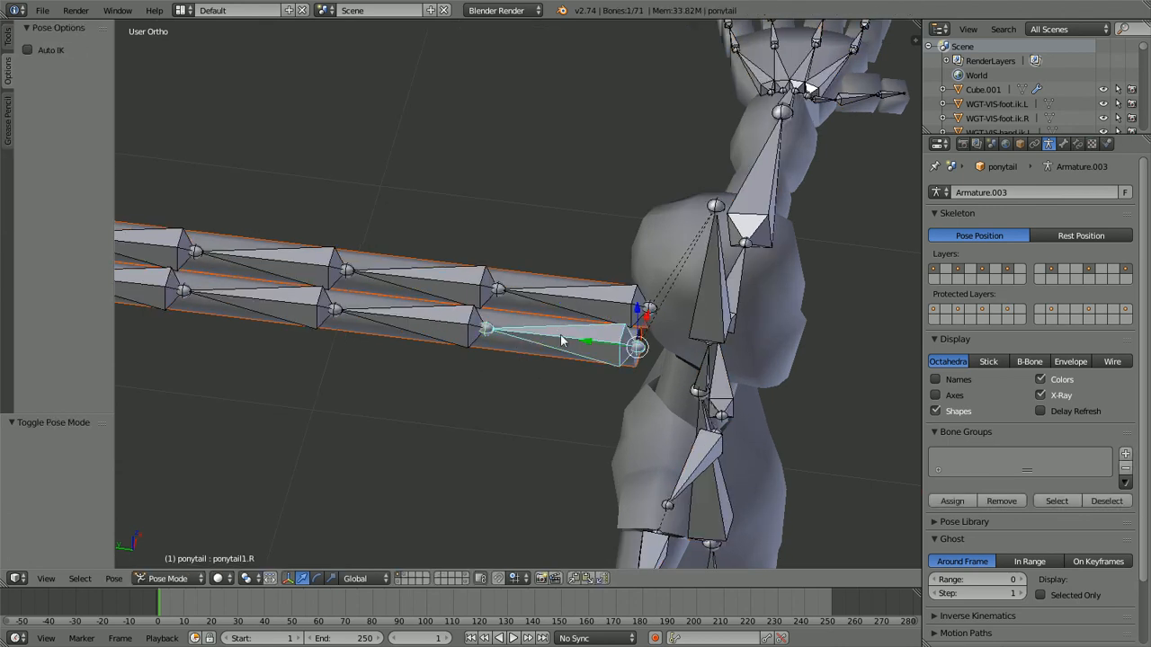
{"action": "key", "text": "a"}
{"action": "key", "text": "ctrl+Tab"}
{"action": "right_click", "coordinate": [535, 348]}
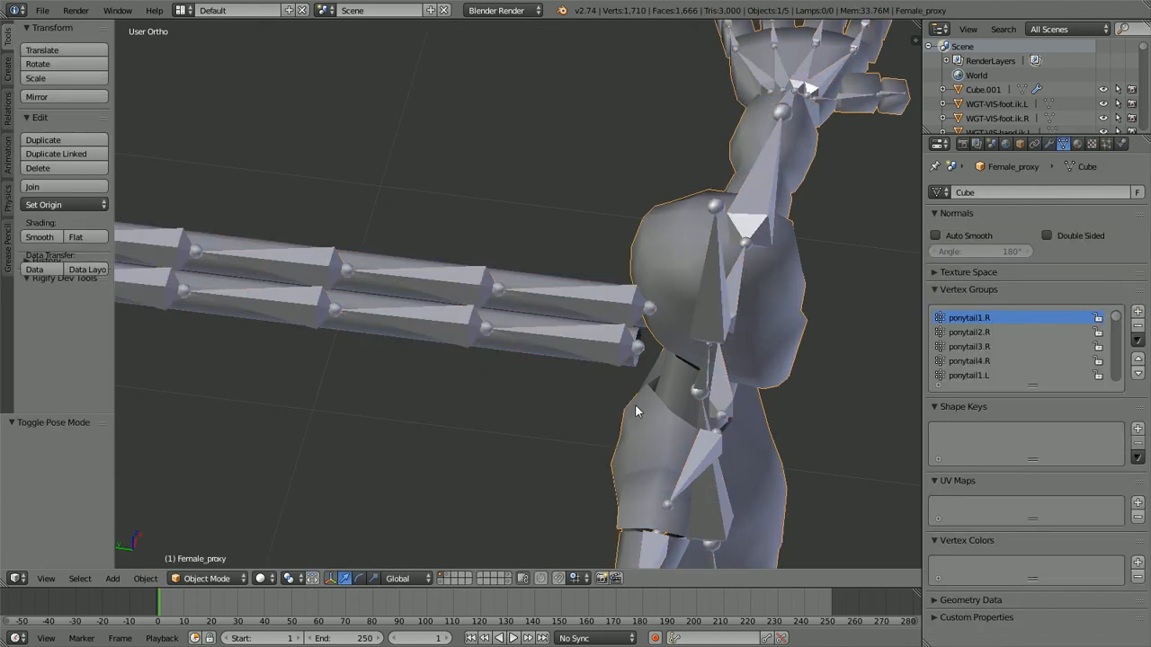
{"action": "right_click", "coordinate": [602, 346], "text": "shift"}
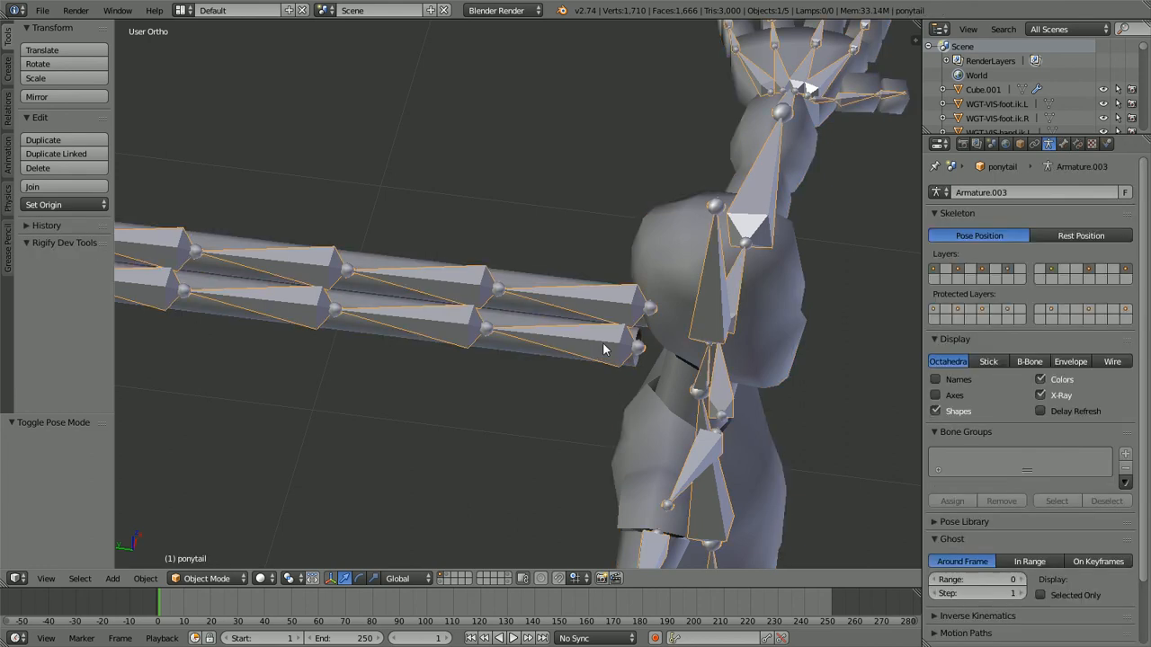
{"action": "key", "text": "ctrl+Tab"}
{"action": "right_click", "coordinate": [580, 336]}
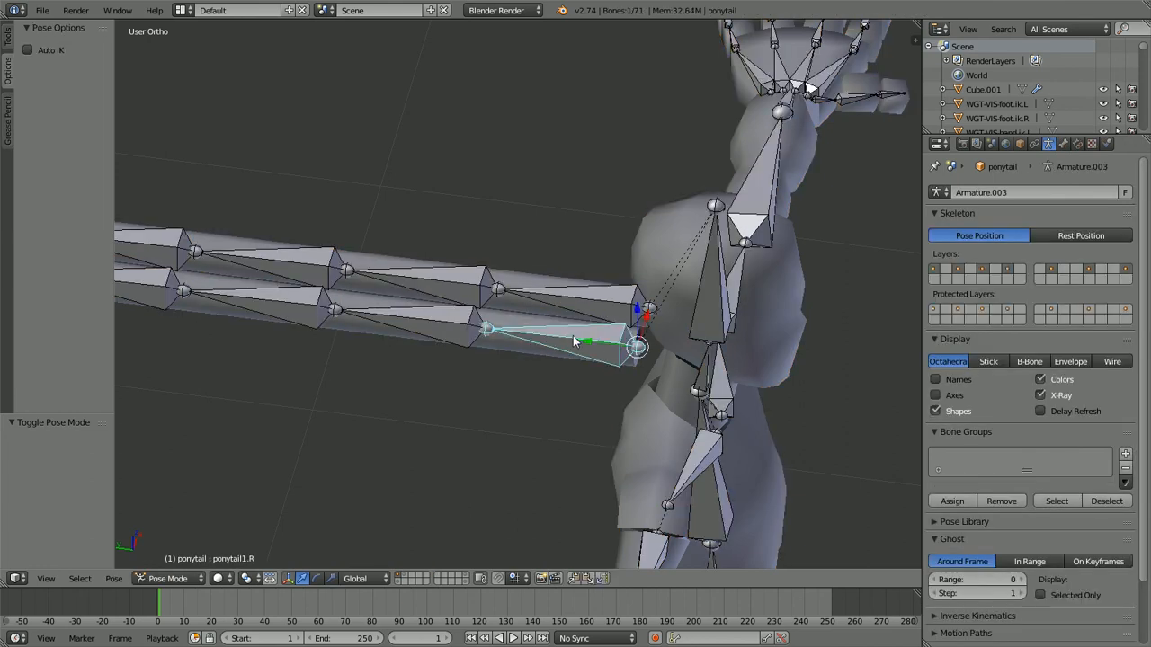
{"action": "key", "text": "ctrl+Tab"}
{"action": "right_click", "coordinate": [514, 321]}
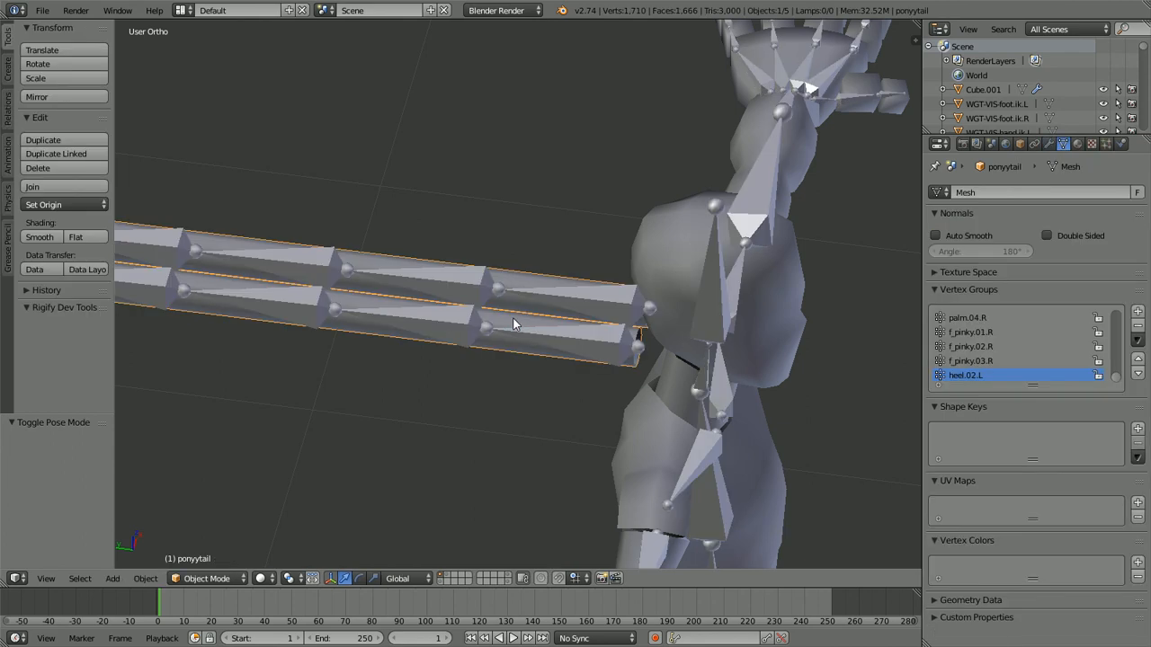
{"action": "key", "text": "ctrl+Tab"}
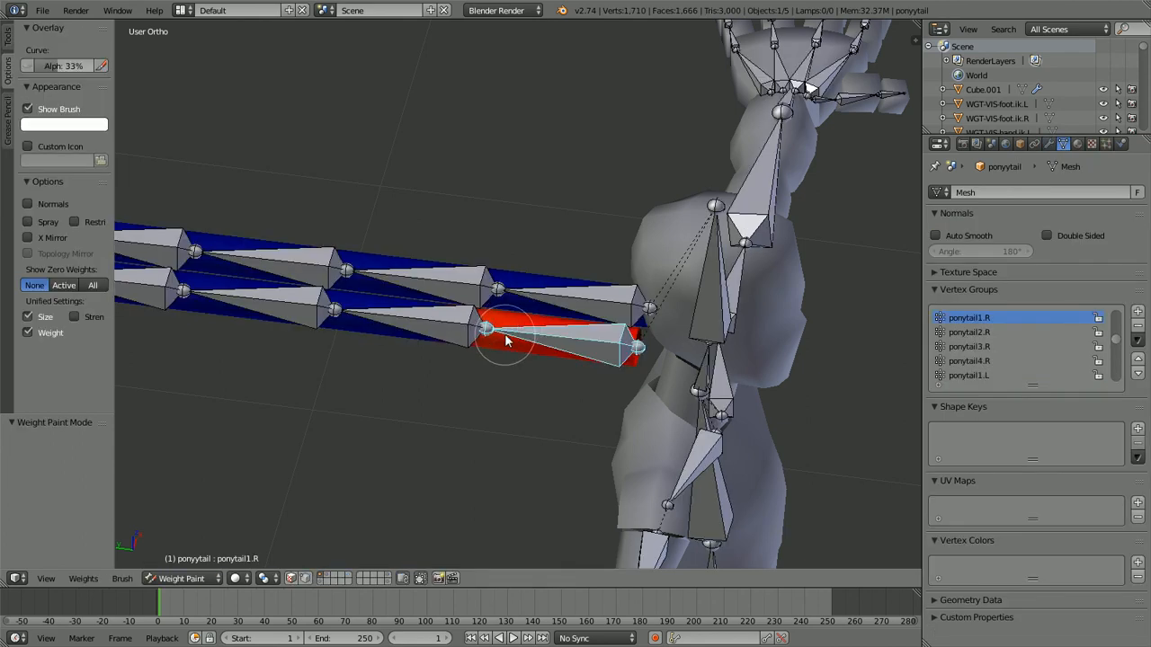
Step: Test-rotate the ponytail1.R, ponytail2.R and ponytail3.R bones in turn, cancelling each rotation
{"action": "key", "text": "r"}
{"action": "key", "text": "Escape"}
{"action": "right_click", "coordinate": [438, 334]}
{"action": "key", "text": "r"}
{"action": "key", "text": "Escape"}
{"action": "right_click", "coordinate": [289, 320]}
{"action": "key", "text": "r"}
{"action": "key", "text": "Escape"}
Step: Test-rotate the ponytail4.R and ponytail3.R bones freely with trackball rotation to check their weights, without keeping the rotations
{"action": "middle_click_drag", "start_coordinate": [292, 388], "coordinate": [548, 394], "text": "shift"}
{"action": "scroll", "coordinate": [444, 291], "scroll_direction": "up", "scroll_amount": 2}
{"action": "right_click", "coordinate": [374, 294]}
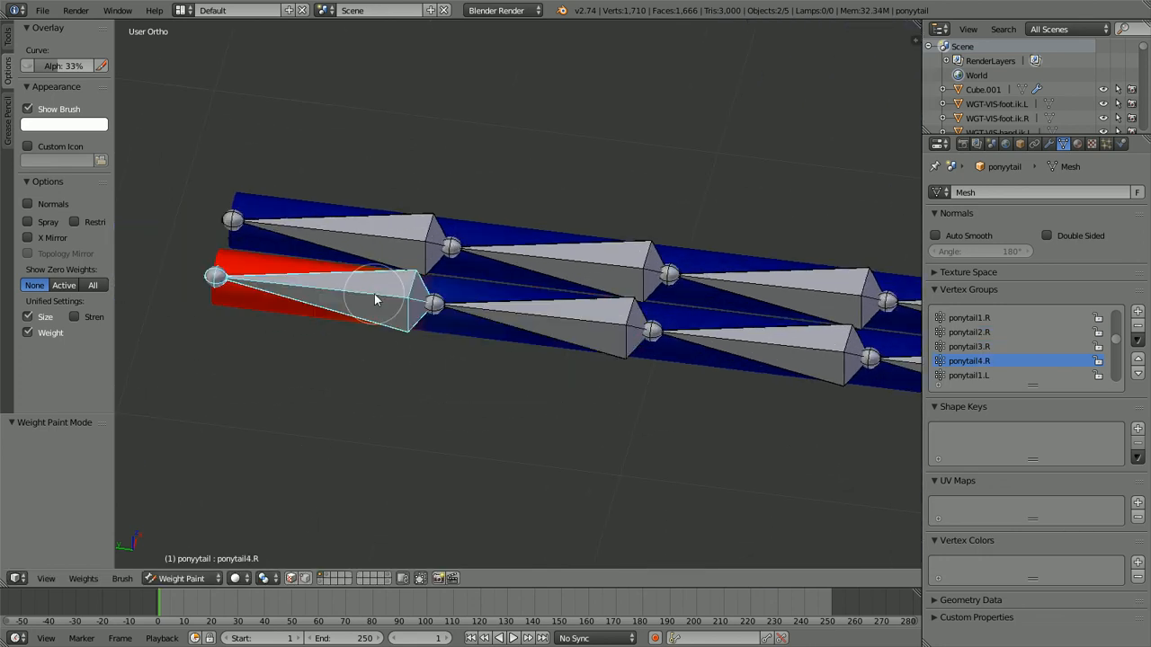
{"action": "key", "text": "r"}
{"action": "key", "text": "r"}
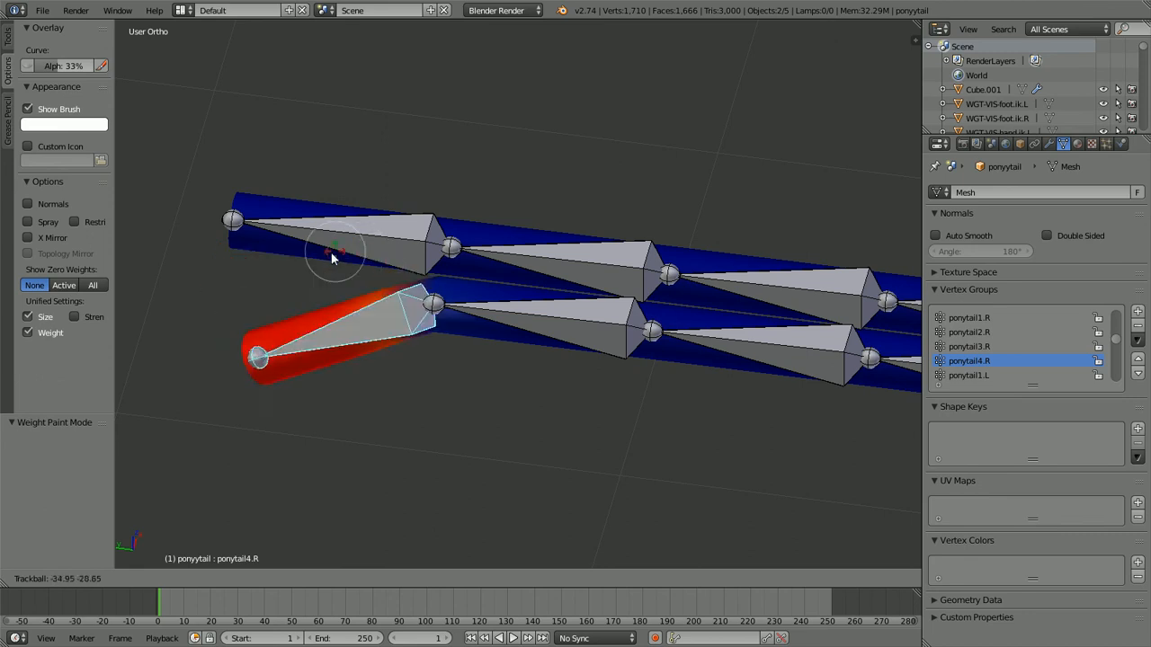
{"action": "key", "text": "Escape"}
{"action": "right_click", "coordinate": [497, 321]}
{"action": "key", "text": "r"}
{"action": "key", "text": "r"}
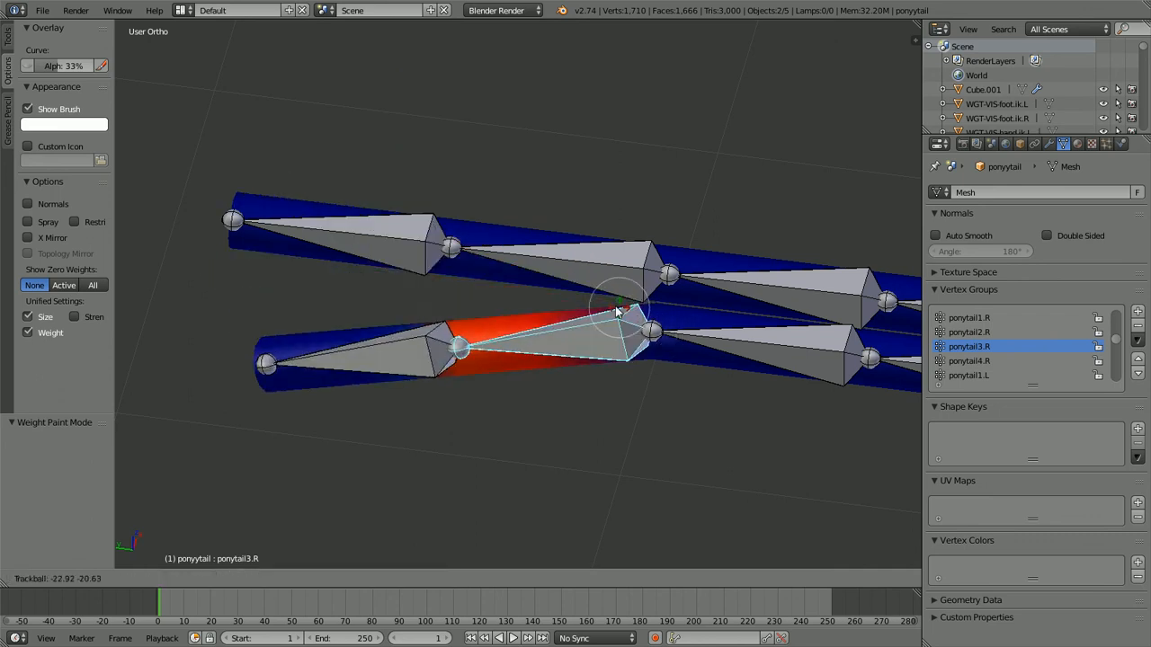
{"action": "left_click", "coordinate": [662, 311]}
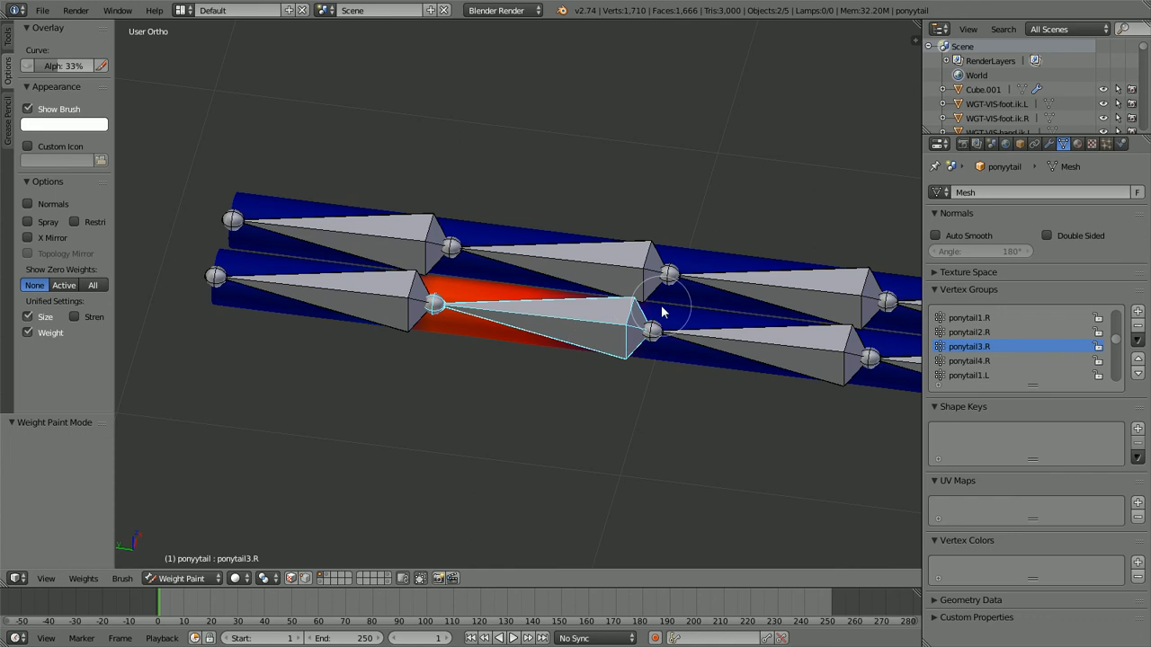
Step: Leave weight painting, deselect everything and put the armature into Pose Mode in the front view
{"action": "scroll", "coordinate": [661, 364], "scroll_direction": "down", "scroll_amount": 1}
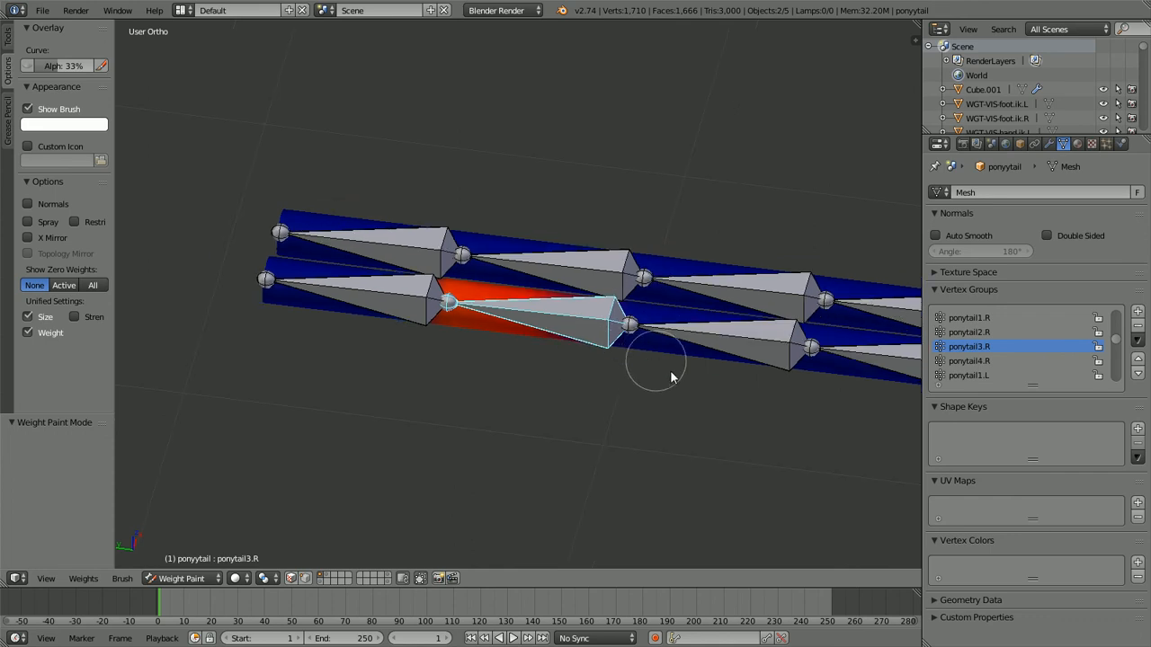
{"action": "middle_click_drag", "start_coordinate": [673, 380], "coordinate": [475, 352], "text": "shift"}
{"action": "scroll", "coordinate": [506, 360], "scroll_direction": "down", "scroll_amount": 4}
{"action": "key", "text": "KP_1"}
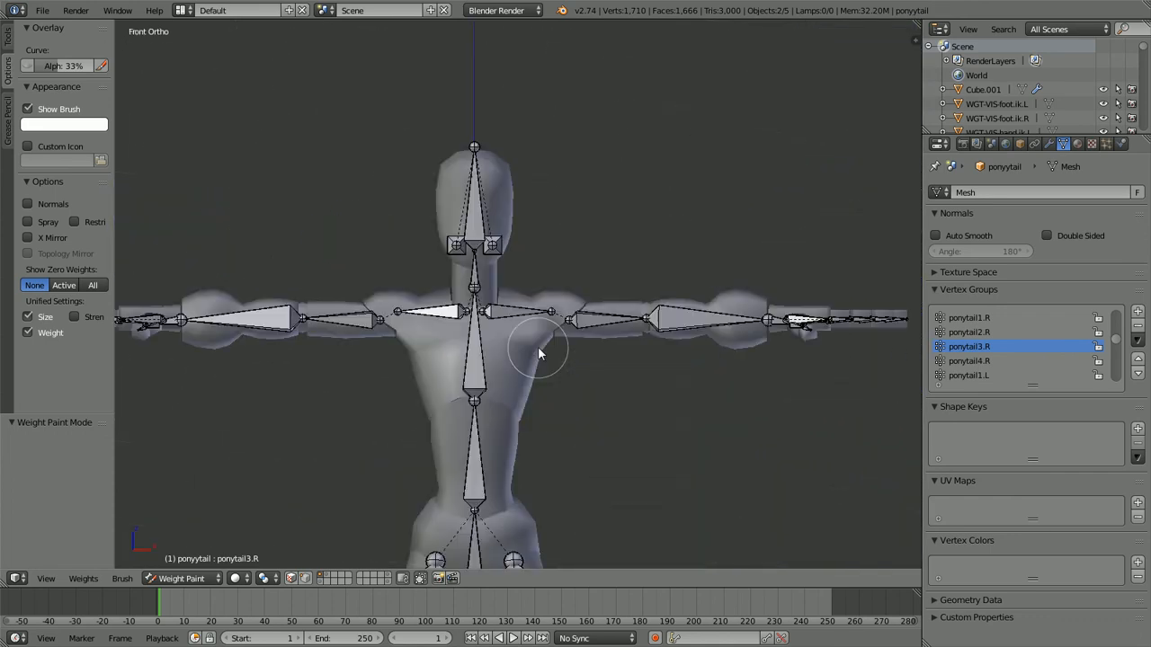
{"action": "mouse_move", "coordinate": [561, 343]}
{"action": "middle_mouse_down"}
{"action": "mouse_move", "coordinate": [456, 367]}
{"action": "mouse_move", "coordinate": [476, 381]}
{"action": "mouse_move", "coordinate": [453, 370]}
{"action": "mouse_move", "coordinate": [583, 347]}
{"action": "middle_mouse_up"}
{"action": "key", "text": "ctrl+Tab"}
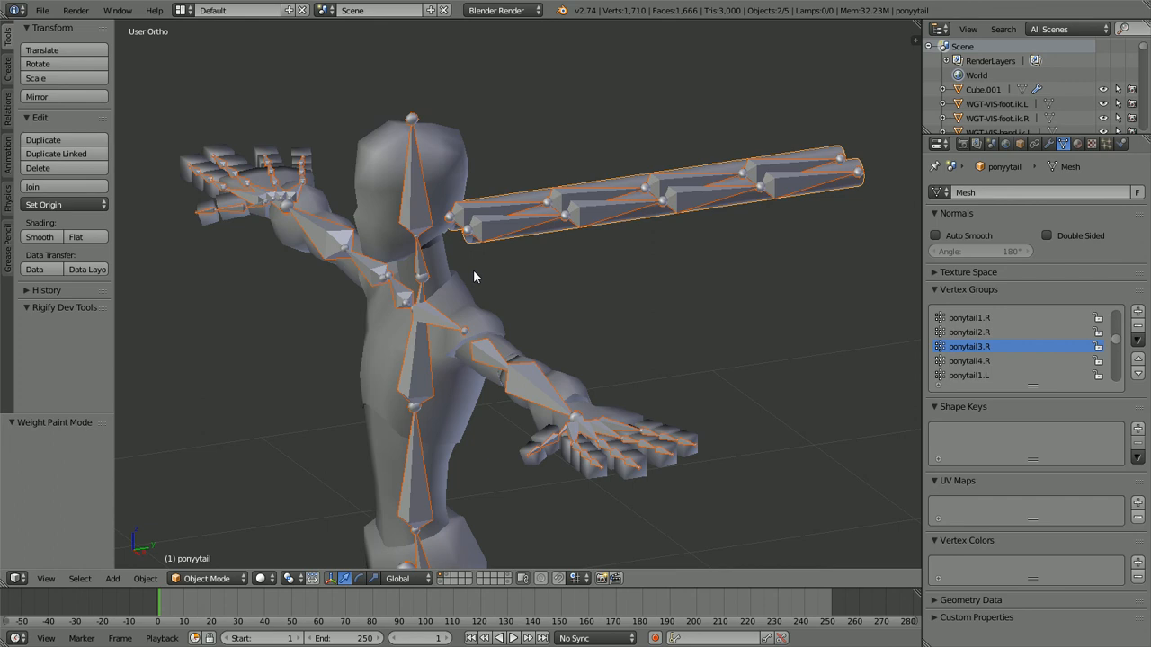
{"action": "key", "text": "a"}
{"action": "key", "text": "KP_1"}
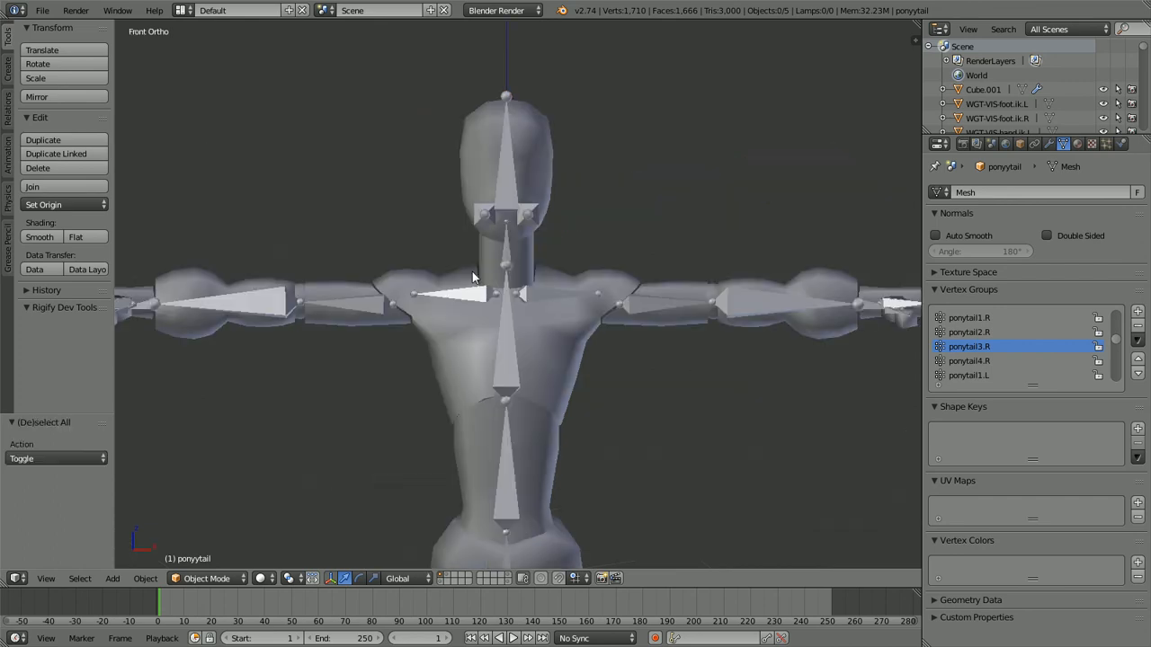
{"action": "right_click", "coordinate": [506, 327]}
{"action": "key", "text": "ctrl+Tab"}
{"action": "key", "text": "ctrl+Tab"}
{"action": "key", "text": "ctrl+Tab"}
{"action": "scroll", "coordinate": [576, 365], "scroll_direction": "down", "scroll_amount": 3}
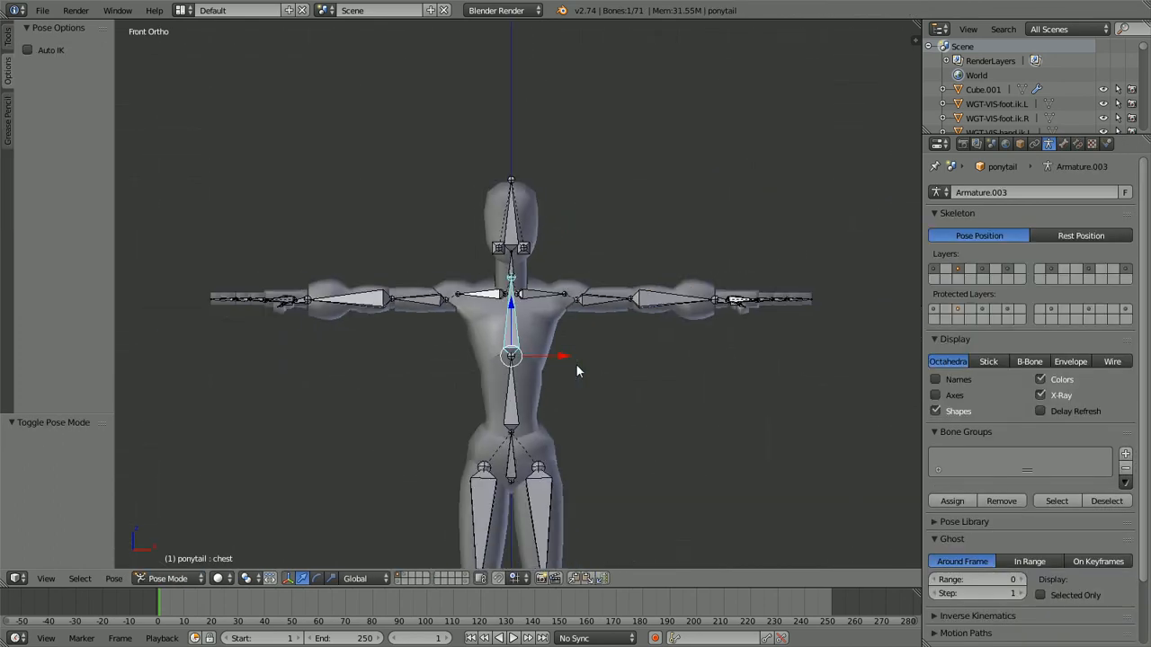
Step: Test-rotate the spine and chest bones to check the torso's deformation, cancelling each rotation
{"action": "middle_click_drag", "start_coordinate": [564, 383], "coordinate": [589, 243], "text": "shift"}
{"action": "scroll", "coordinate": [575, 252], "scroll_direction": "up", "scroll_amount": 1}
{"action": "right_click", "coordinate": [548, 269]}
{"action": "key", "text": "r"}
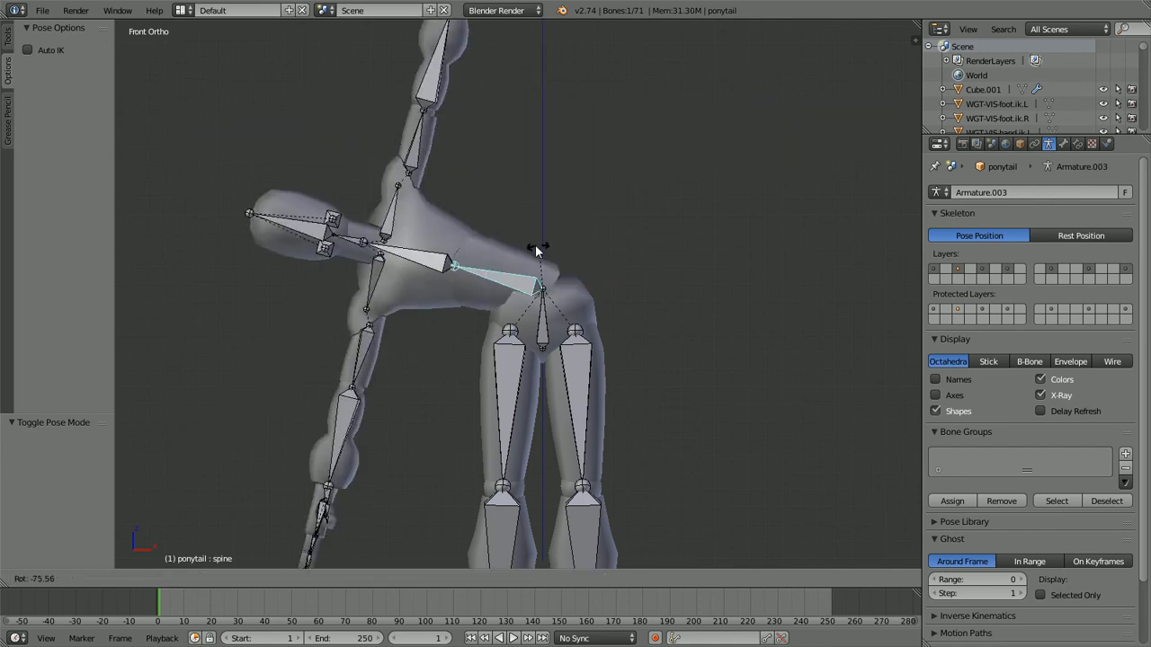
{"action": "right_click", "coordinate": [598, 255]}
{"action": "right_click", "coordinate": [545, 189]}
{"action": "key", "text": "r"}
{"action": "right_click", "coordinate": [629, 196]}
{"action": "key", "text": "r"}
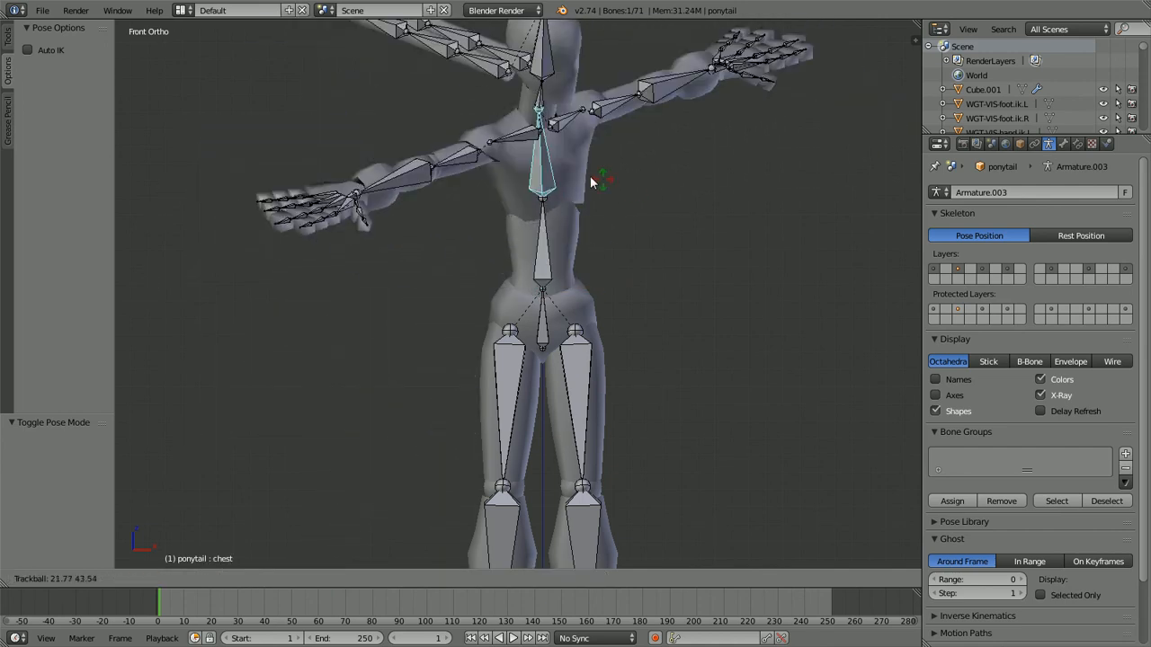
{"action": "right_click", "coordinate": [550, 170]}
Step: Test-rotate the shoulder.R bone in the view plane and by trackball, cancelling each rotation
{"action": "right_click", "coordinate": [503, 117]}
{"action": "key", "text": "r"}
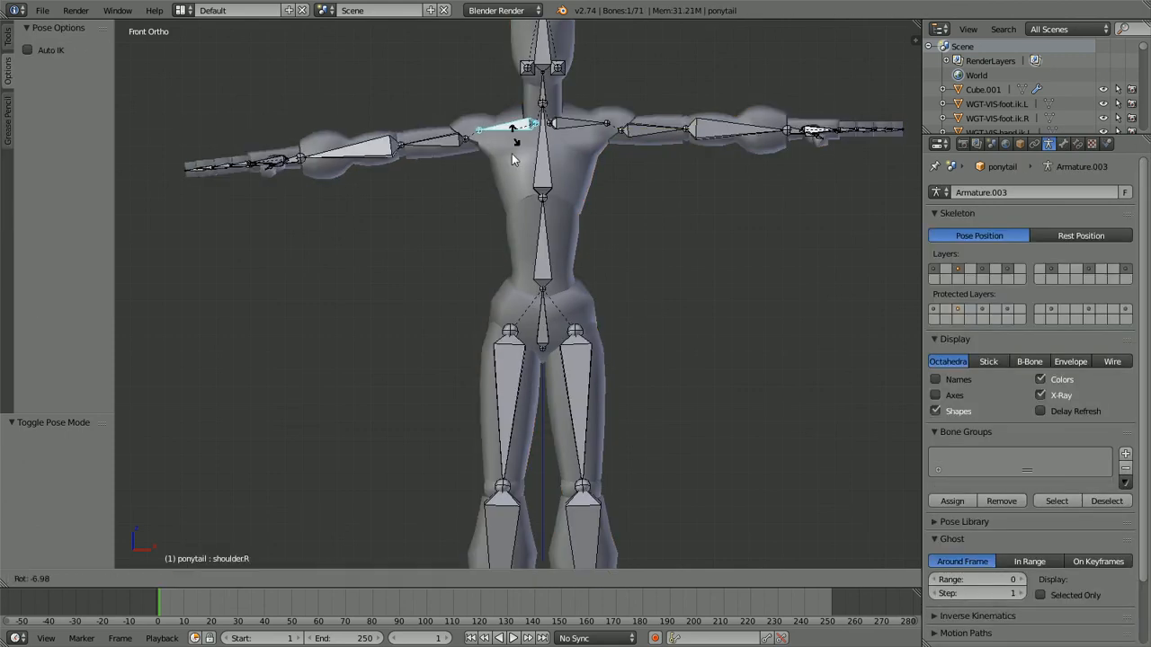
{"action": "right_click", "coordinate": [490, 124]}
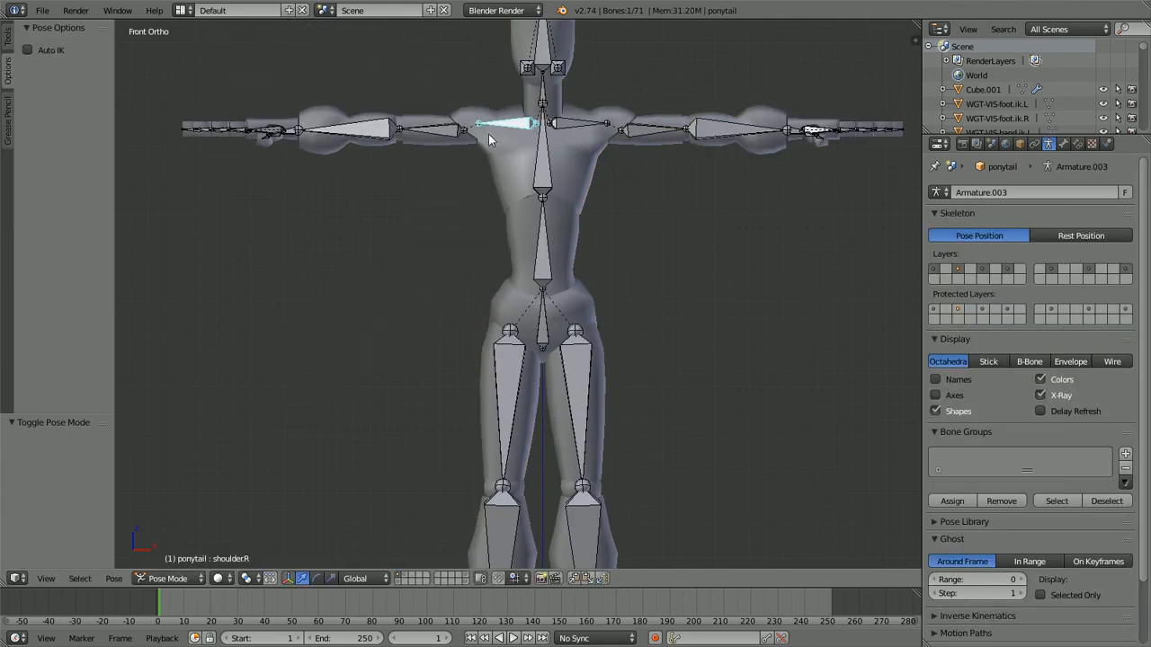
{"action": "scroll", "coordinate": [533, 300], "scroll_direction": "up", "scroll_amount": 2}
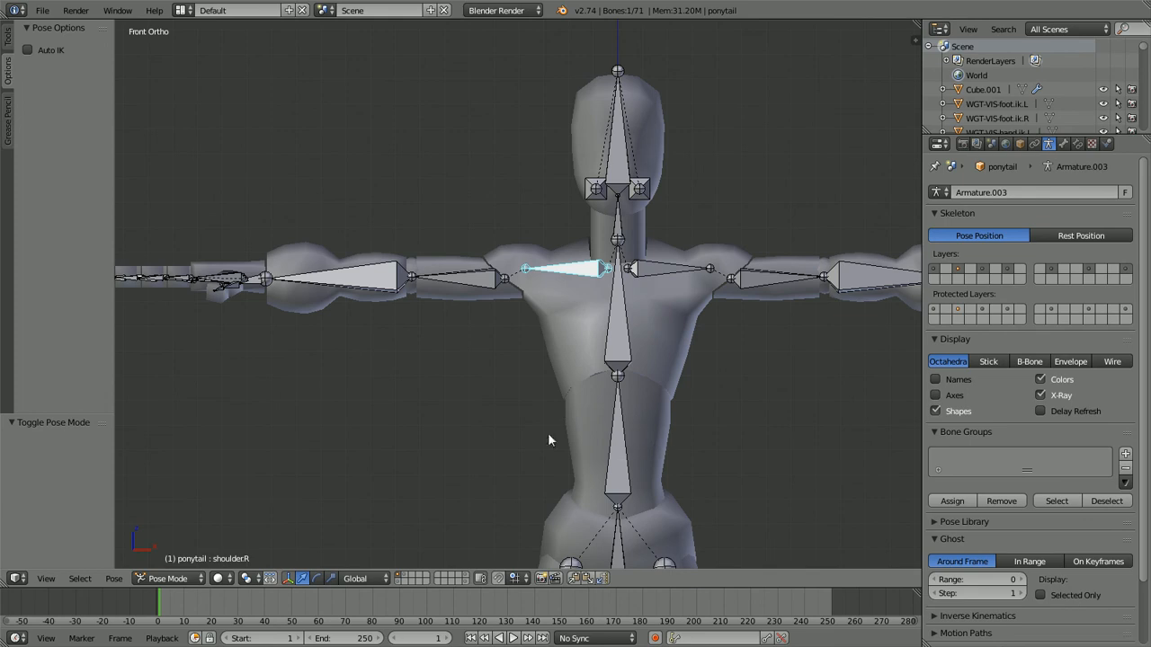
{"action": "scroll", "coordinate": [566, 323], "scroll_direction": "up", "scroll_amount": 2}
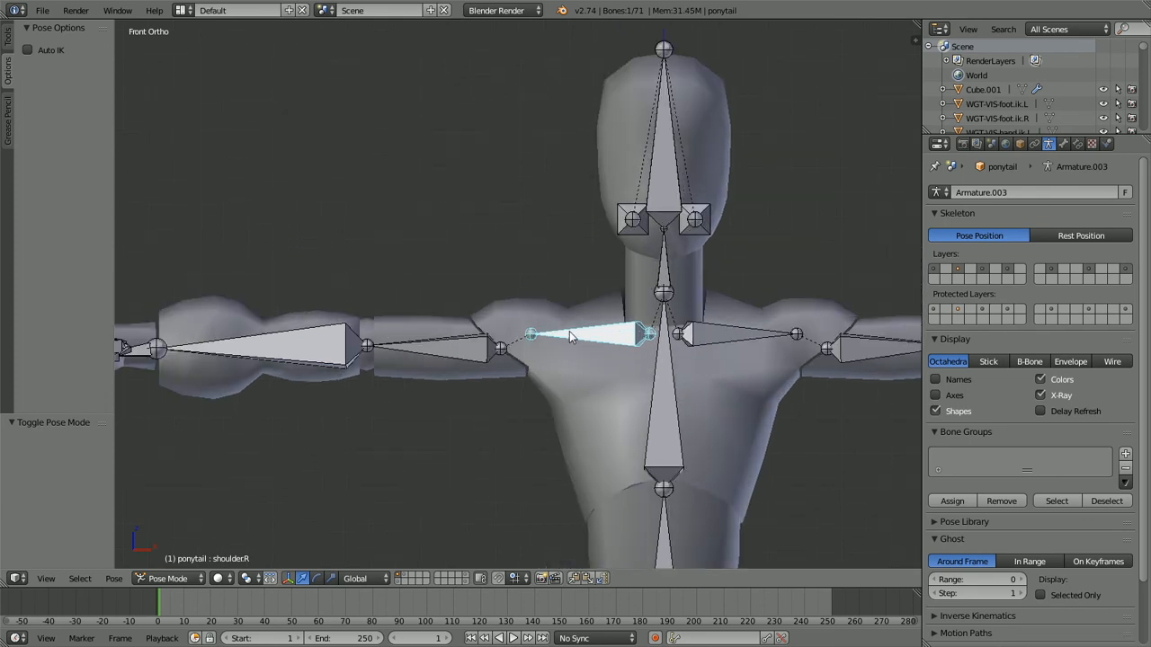
{"action": "key", "text": "r"}
{"action": "key", "text": "r"}
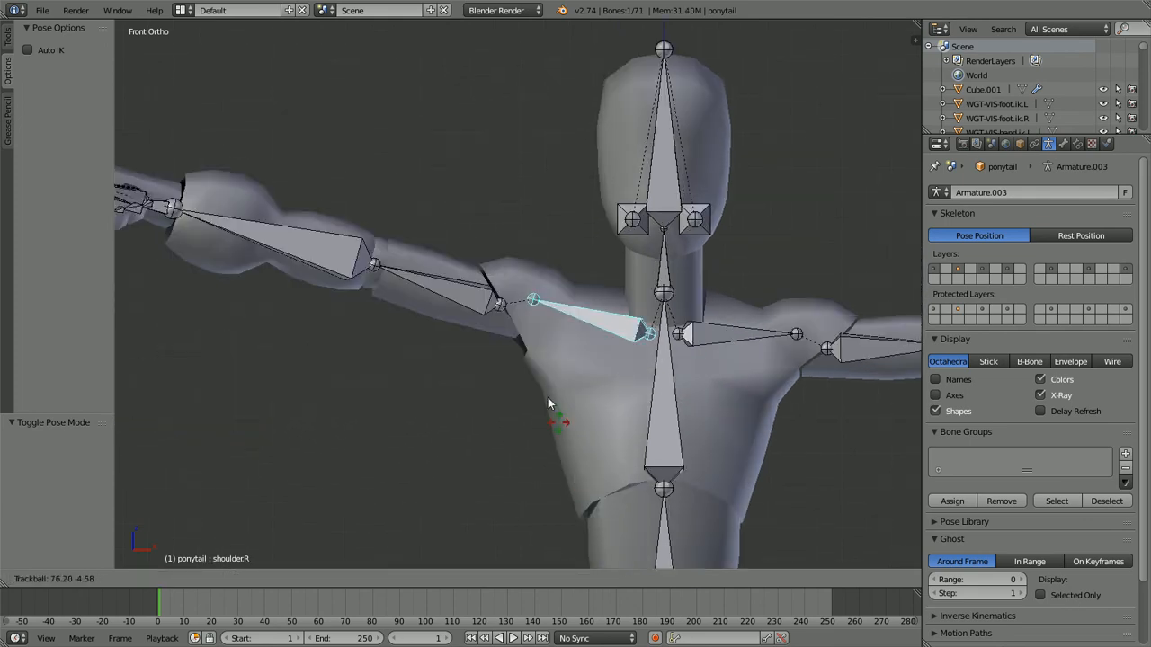
{"action": "right_click", "coordinate": [441, 348]}
{"action": "key", "text": "r"}
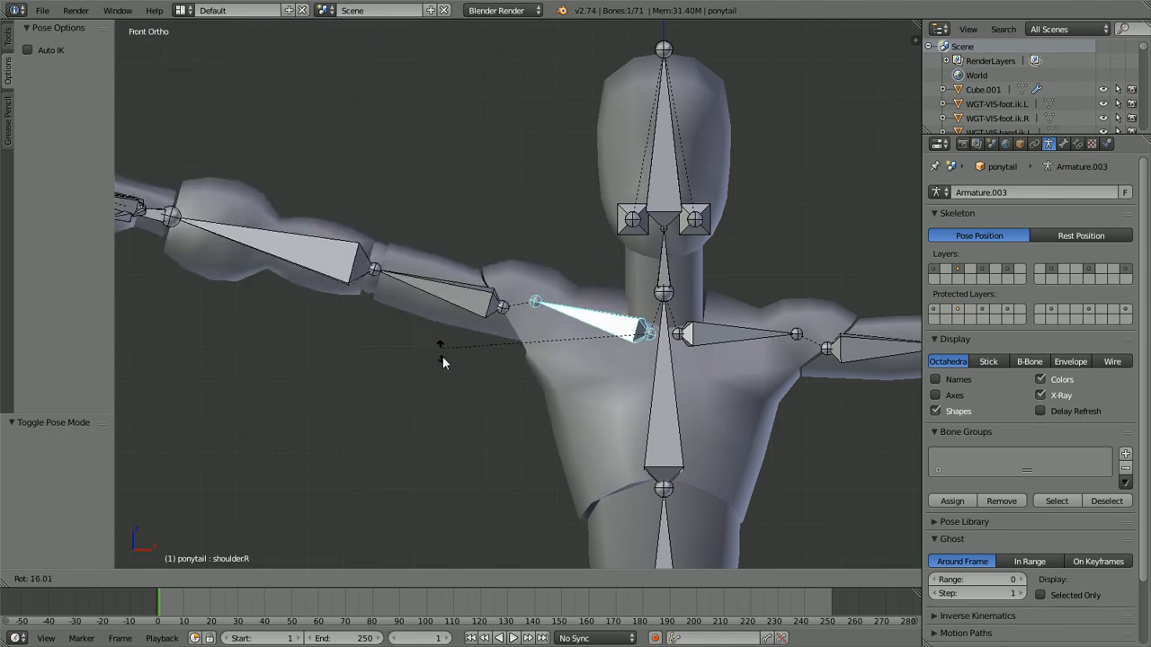
{"action": "right_click", "coordinate": [452, 264]}
Step: Test-rotate the upper_arm.R bone in the front view to check the arm's deformation, cancelling the rotation
{"action": "right_click", "coordinate": [422, 346]}
{"action": "key", "text": "r"}
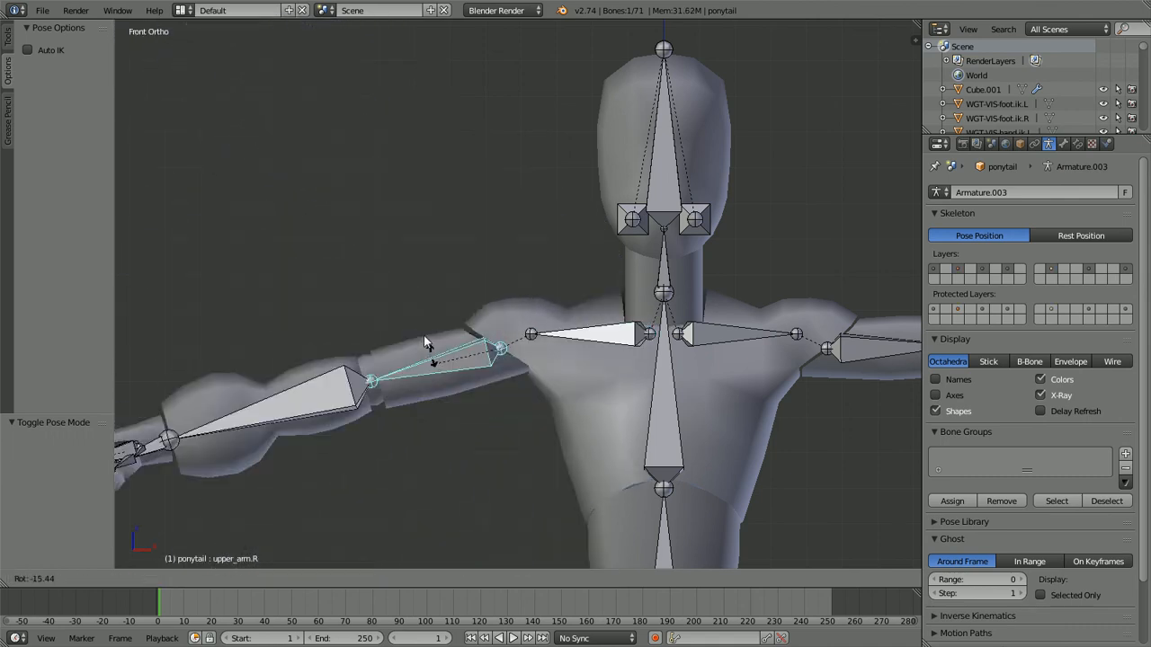
{"action": "right_click", "coordinate": [481, 418]}
Step: Test-rotate the forearm.R bone in the front and top views, cancelling each rotation
{"action": "scroll", "coordinate": [450, 400], "scroll_direction": "down", "scroll_amount": 2}
{"action": "right_click", "coordinate": [364, 333]}
{"action": "key", "text": "r"}
{"action": "right_click", "coordinate": [357, 330]}
{"action": "key", "text": "KP_7"}
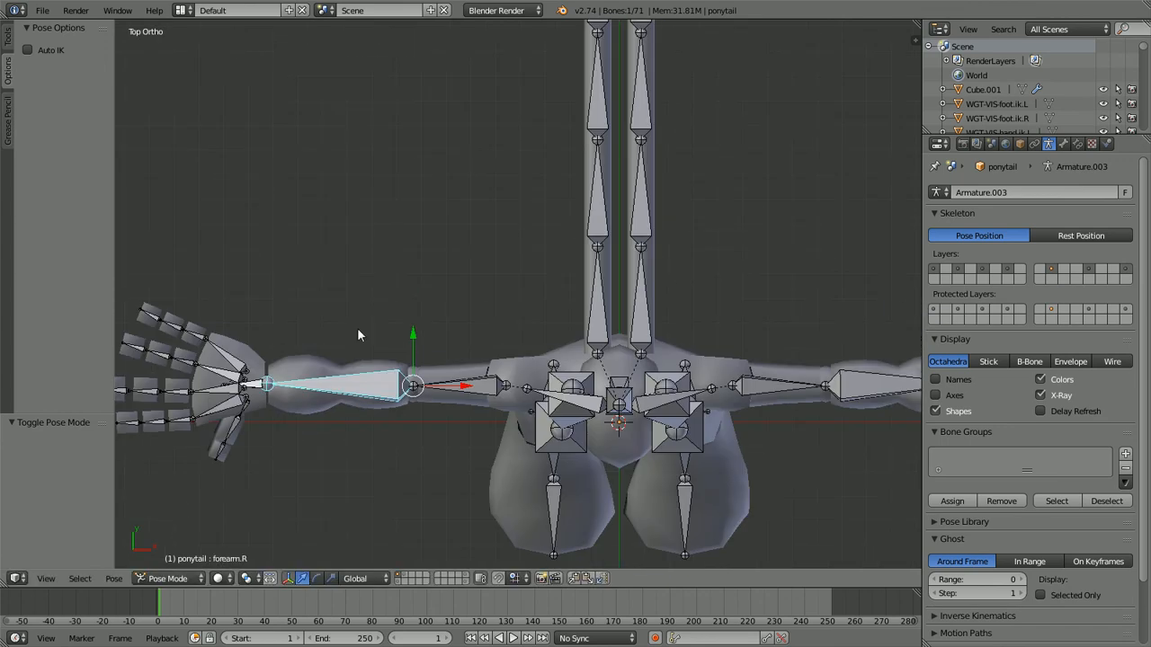
{"action": "key", "text": "r"}
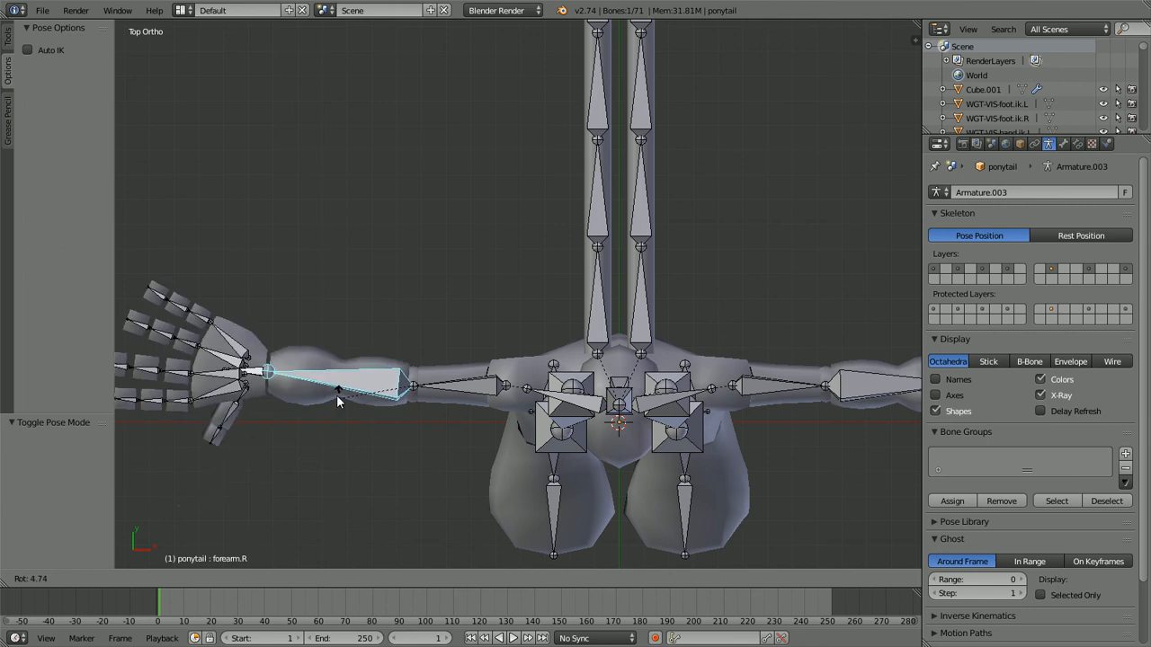
{"action": "right_click", "coordinate": [366, 421]}
Step: Select the shoulder.R bone of the ponytail armature, select the Female_proxy mesh and enter Weight Paint mode
{"action": "scroll", "coordinate": [374, 421], "scroll_direction": "down", "scroll_amount": 2}
{"action": "middle_click_drag", "start_coordinate": [379, 426], "coordinate": [419, 371]}
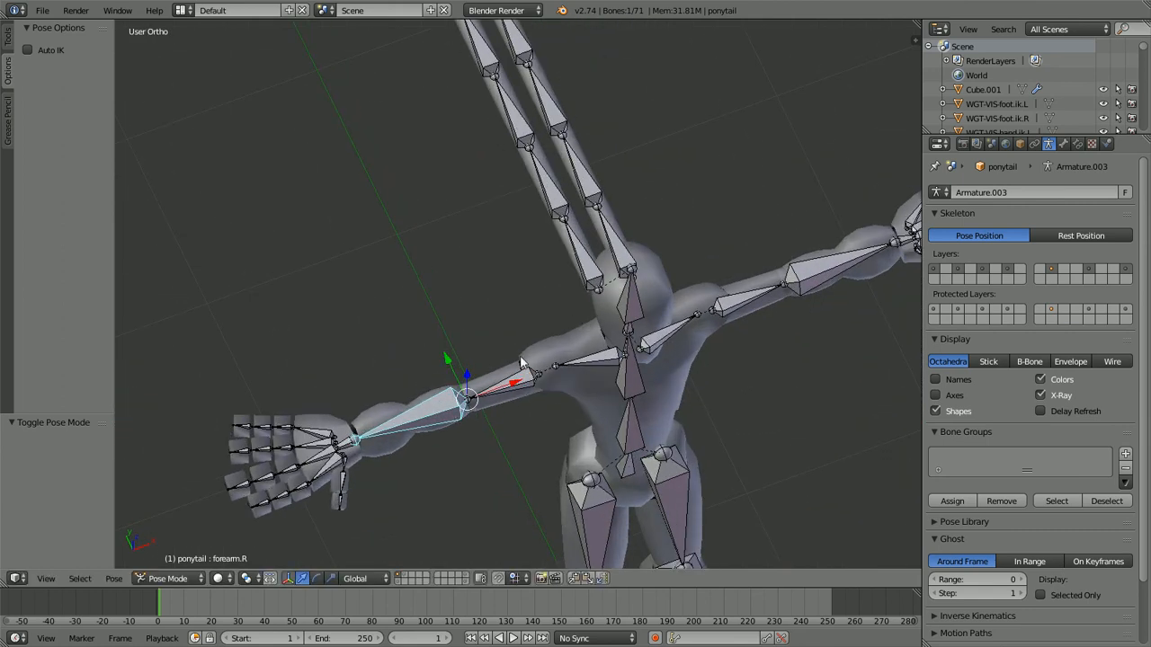
{"action": "right_click", "coordinate": [558, 362]}
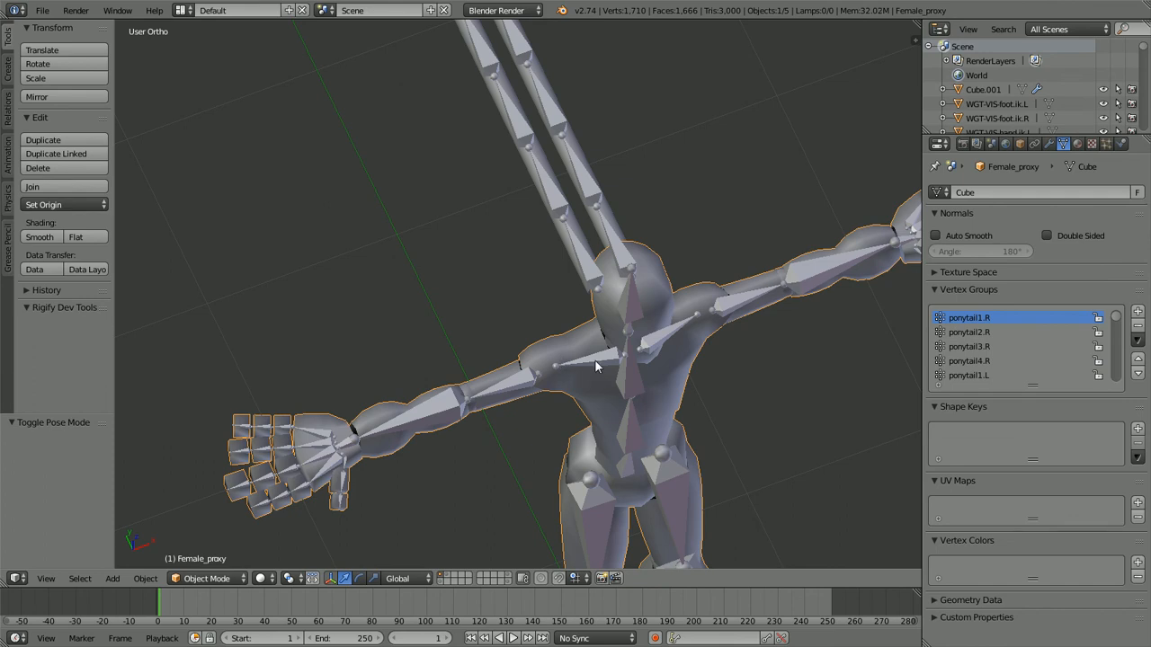
{"action": "right_click", "coordinate": [595, 362]}
{"action": "scroll", "coordinate": [555, 362], "scroll_direction": "up", "scroll_amount": 2}
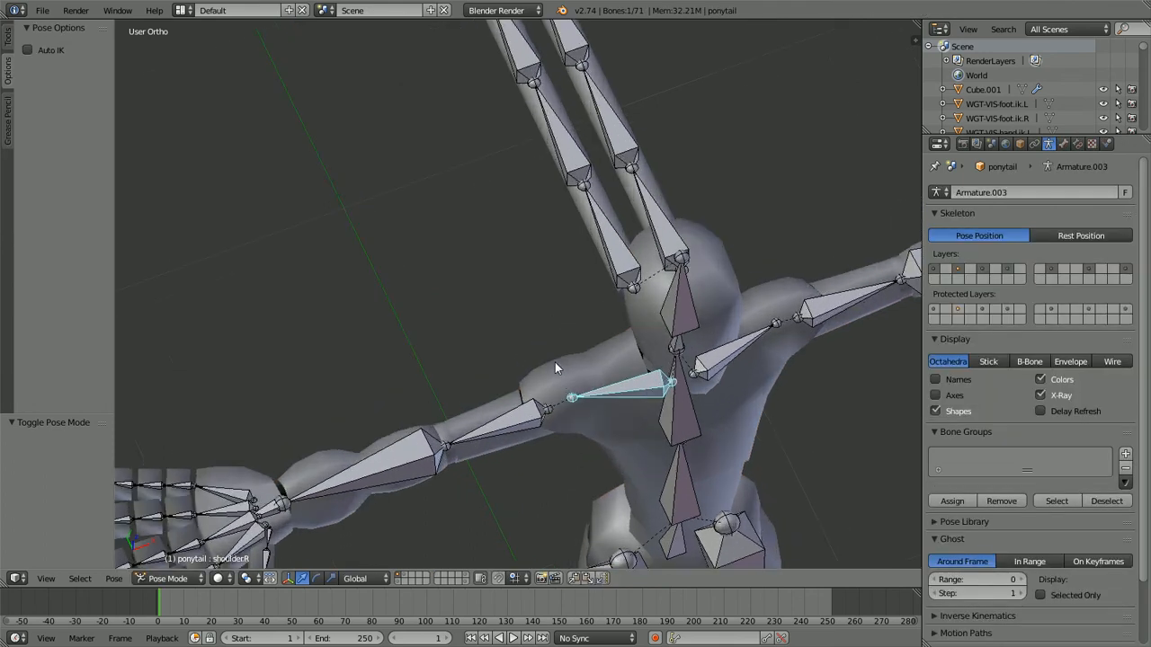
{"action": "right_click", "coordinate": [561, 364]}
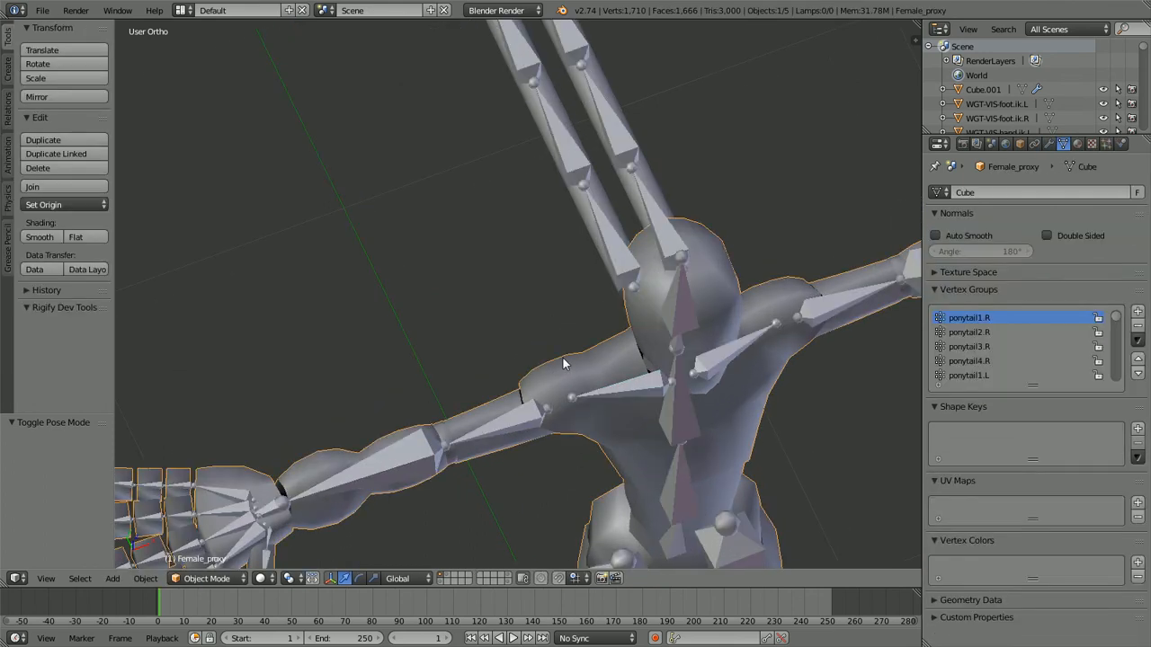
{"action": "key", "text": "ctrl+Tab"}
Step: Display the upper_arm.R bone's weights on the mesh and bring up the weight brush settings
{"action": "scroll", "coordinate": [563, 361], "scroll_direction": "down", "scroll_amount": 1}
{"action": "middle_click_drag", "start_coordinate": [569, 363], "coordinate": [571, 296], "text": "shift"}
{"action": "scroll", "coordinate": [566, 310], "scroll_direction": "up", "scroll_amount": 1}
{"action": "right_click", "coordinate": [514, 345]}
{"action": "scroll", "coordinate": [510, 344], "scroll_direction": "up", "scroll_amount": 4}
{"action": "scroll", "coordinate": [513, 345], "scroll_direction": "down", "scroll_amount": 2}
{"action": "middle_click_drag", "start_coordinate": [514, 365], "coordinate": [534, 328], "text": "shift"}
{"action": "scroll", "coordinate": [527, 328], "scroll_direction": "up", "scroll_amount": 1}
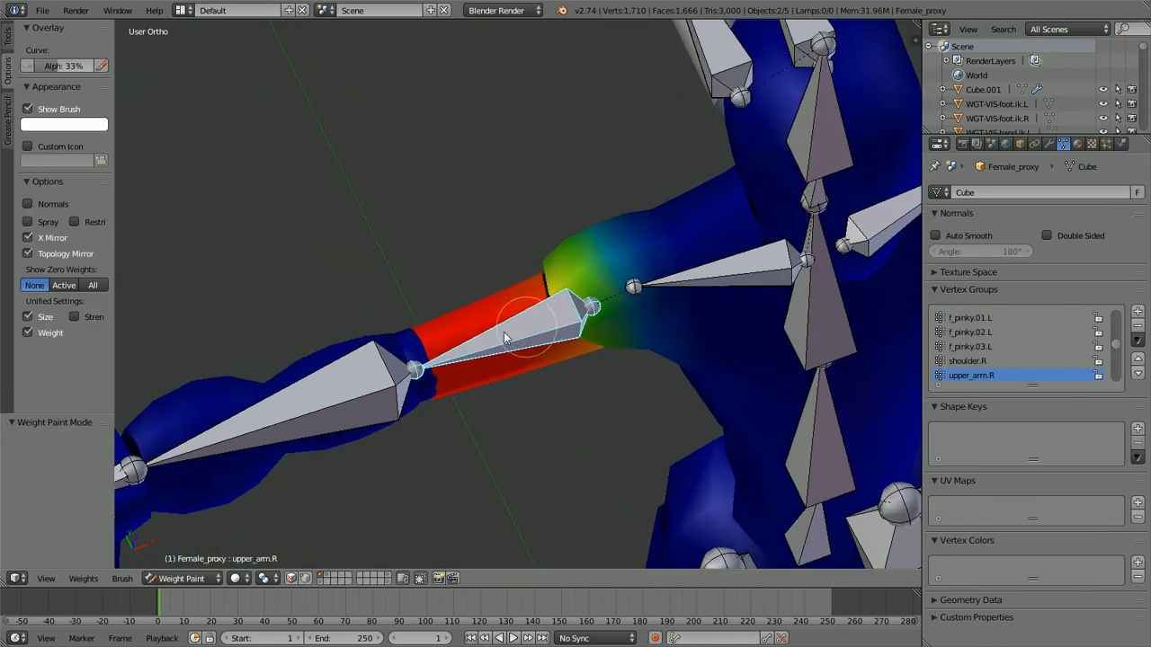
{"action": "left_click", "coordinate": [7, 36]}
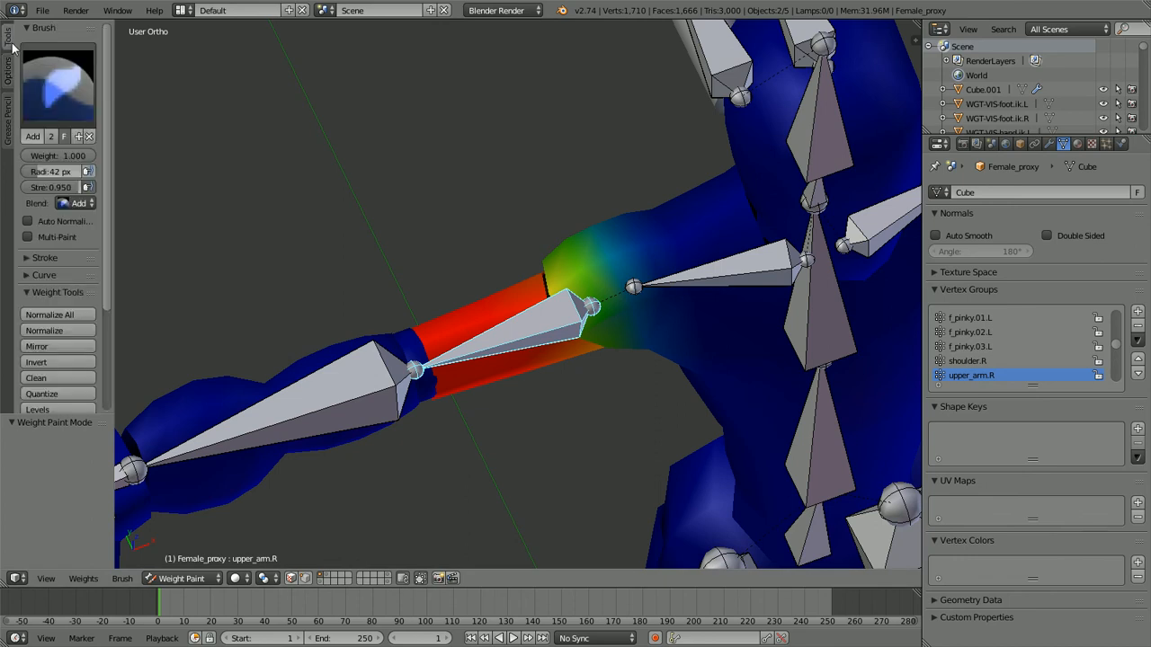
{"action": "middle_click_drag", "start_coordinate": [209, 195], "coordinate": [176, 145]}
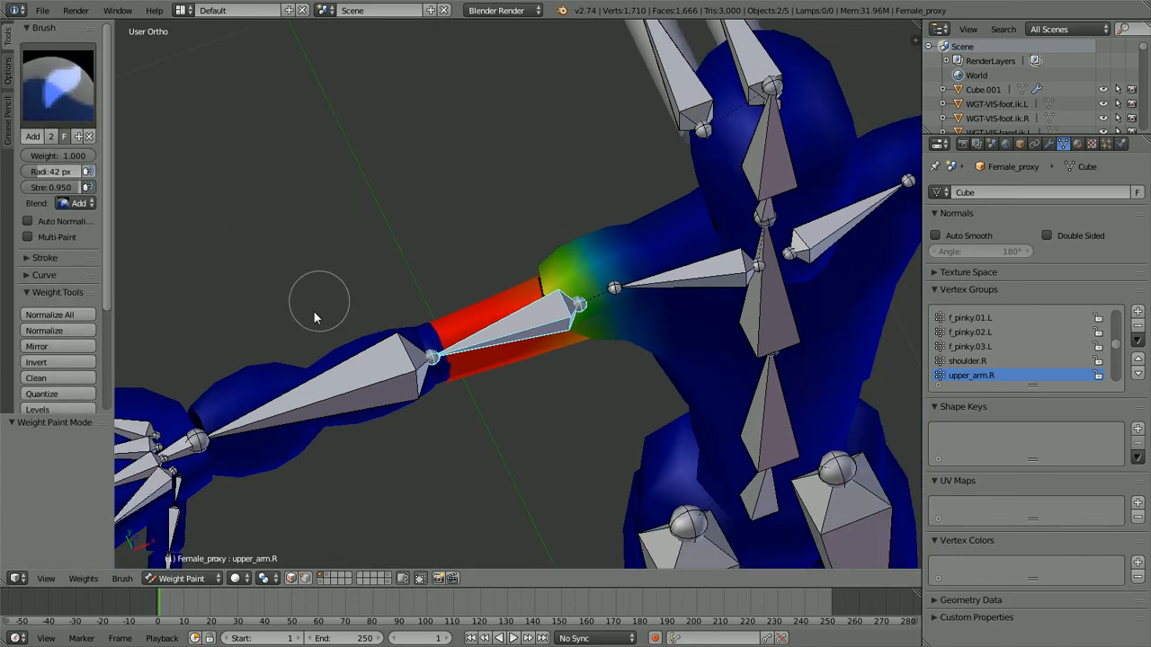
Step: Select the forearm.R bone and bend the forearm by about -100° in the top view
{"action": "middle_click_drag", "start_coordinate": [314, 317], "coordinate": [410, 192], "text": "shift"}
{"action": "right_click", "coordinate": [419, 266]}
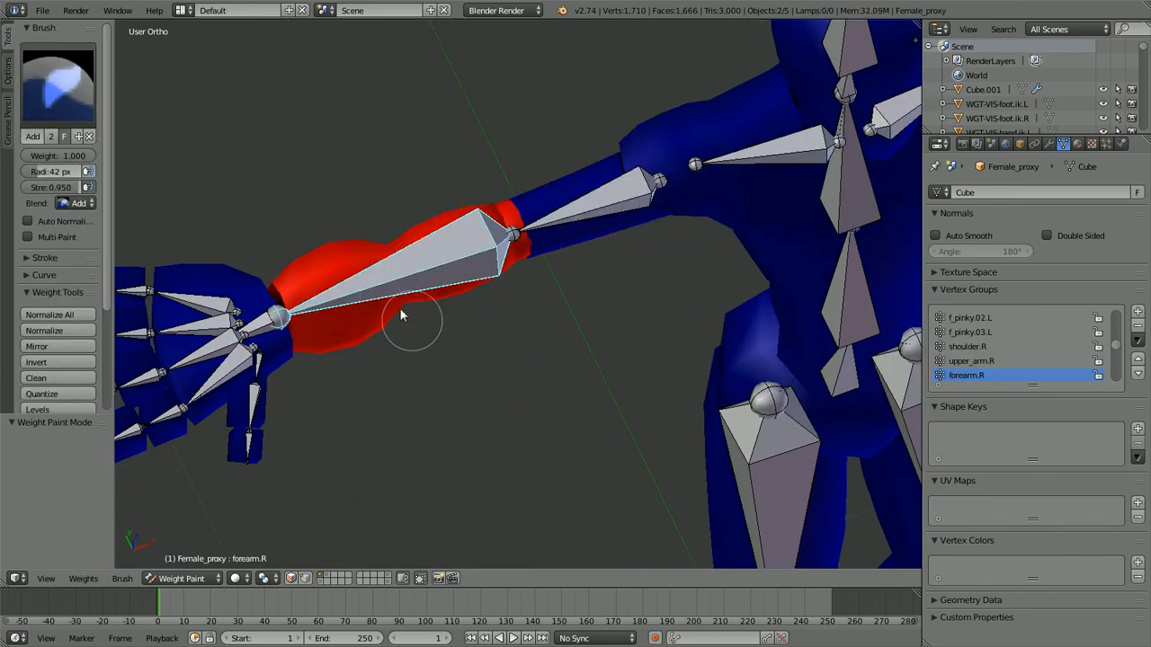
{"action": "key", "text": "r"}
{"action": "right_click", "coordinate": [428, 318]}
{"action": "key", "text": "KP_7"}
{"action": "key", "text": "r"}
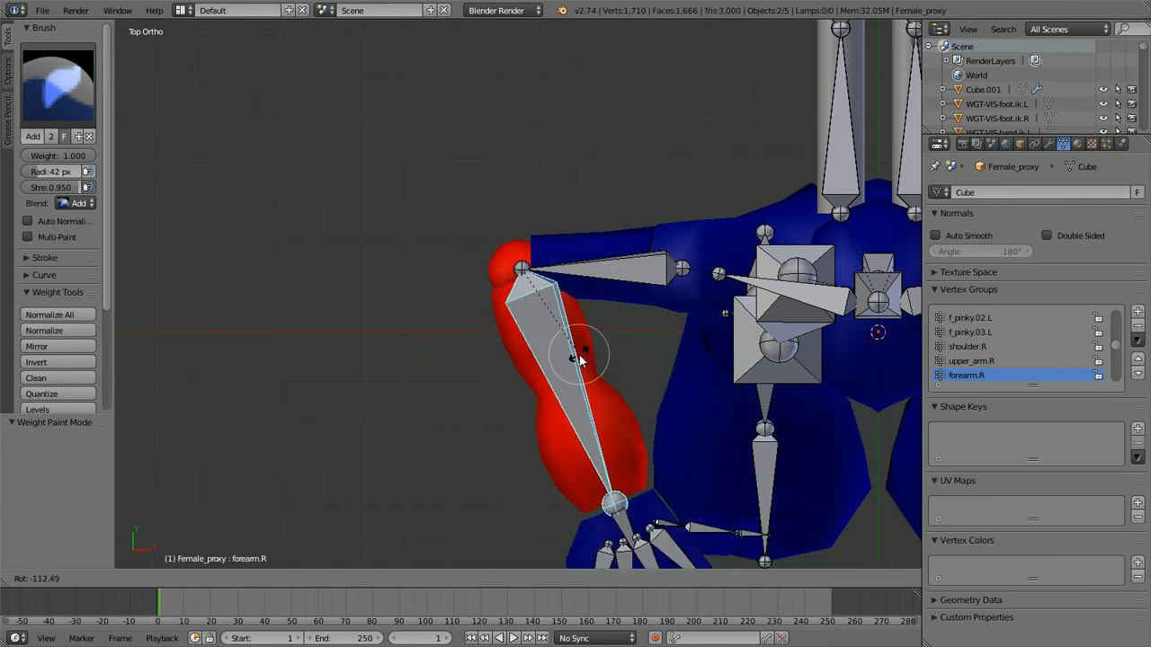
{"action": "left_click", "coordinate": [555, 357]}
Step: Paint forearm.R weight across the upper arm with the Add brush, and undo both the painting and the forearm rotation
{"action": "scroll", "coordinate": [491, 271], "scroll_direction": "up", "scroll_amount": 3}
{"action": "mouse_move", "coordinate": [498, 231]}
{"action": "left_mouse_down"}
{"action": "mouse_move", "coordinate": [508, 214]}
{"action": "mouse_move", "coordinate": [558, 205]}
{"action": "mouse_move", "coordinate": [542, 221]}
{"action": "mouse_move", "coordinate": [587, 219]}
{"action": "mouse_move", "coordinate": [626, 197]}
{"action": "left_mouse_up"}
{"action": "mouse_move", "coordinate": [741, 185]}
{"action": "left_mouse_down"}
{"action": "mouse_move", "coordinate": [727, 257]}
{"action": "mouse_move", "coordinate": [601, 179]}
{"action": "mouse_move", "coordinate": [678, 313]}
{"action": "mouse_move", "coordinate": [709, 235]}
{"action": "mouse_move", "coordinate": [753, 307]}
{"action": "mouse_move", "coordinate": [623, 272]}
{"action": "mouse_move", "coordinate": [589, 277]}
{"action": "mouse_move", "coordinate": [557, 257]}
{"action": "mouse_move", "coordinate": [585, 282]}
{"action": "mouse_move", "coordinate": [600, 268]}
{"action": "mouse_move", "coordinate": [638, 313]}
{"action": "left_mouse_up"}
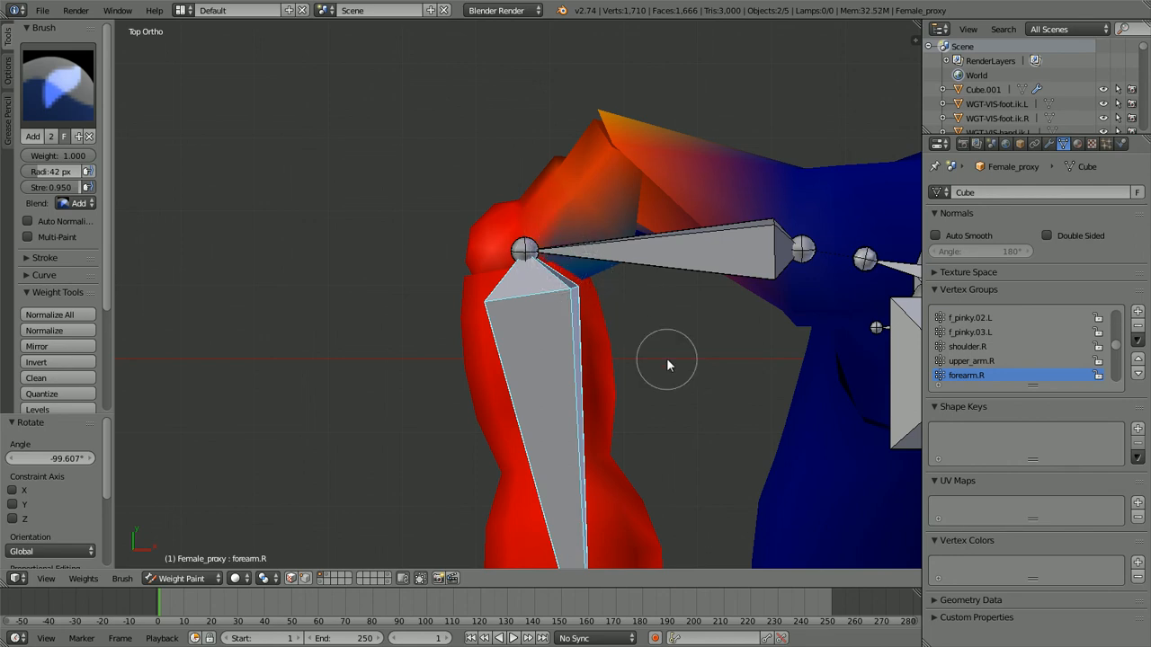
{"action": "key", "text": "ctrl+z"}
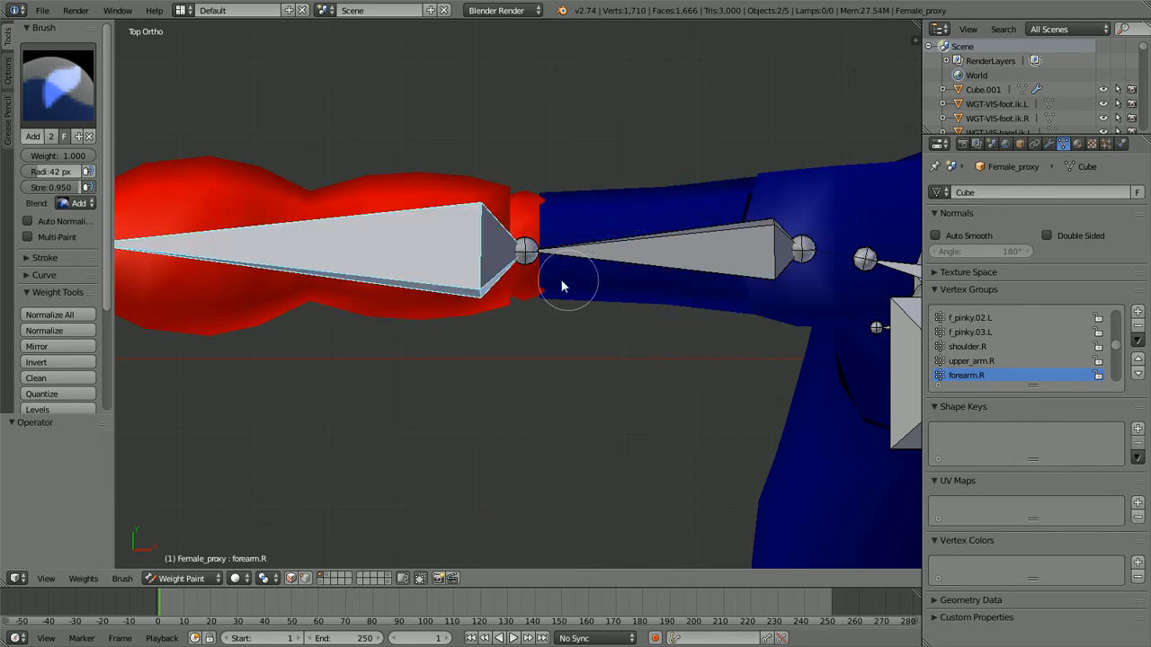
{"action": "scroll", "coordinate": [539, 286], "scroll_direction": "down", "scroll_amount": 5}
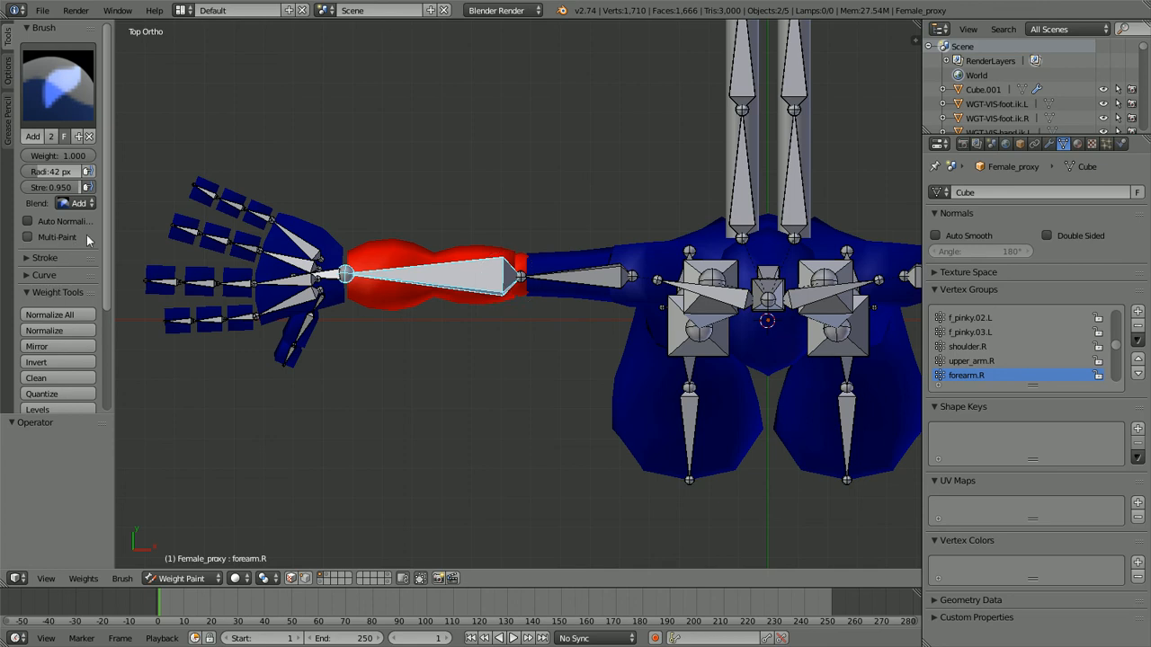
{"action": "scroll", "coordinate": [109, 232], "scroll_direction": "down", "scroll_amount": 5}
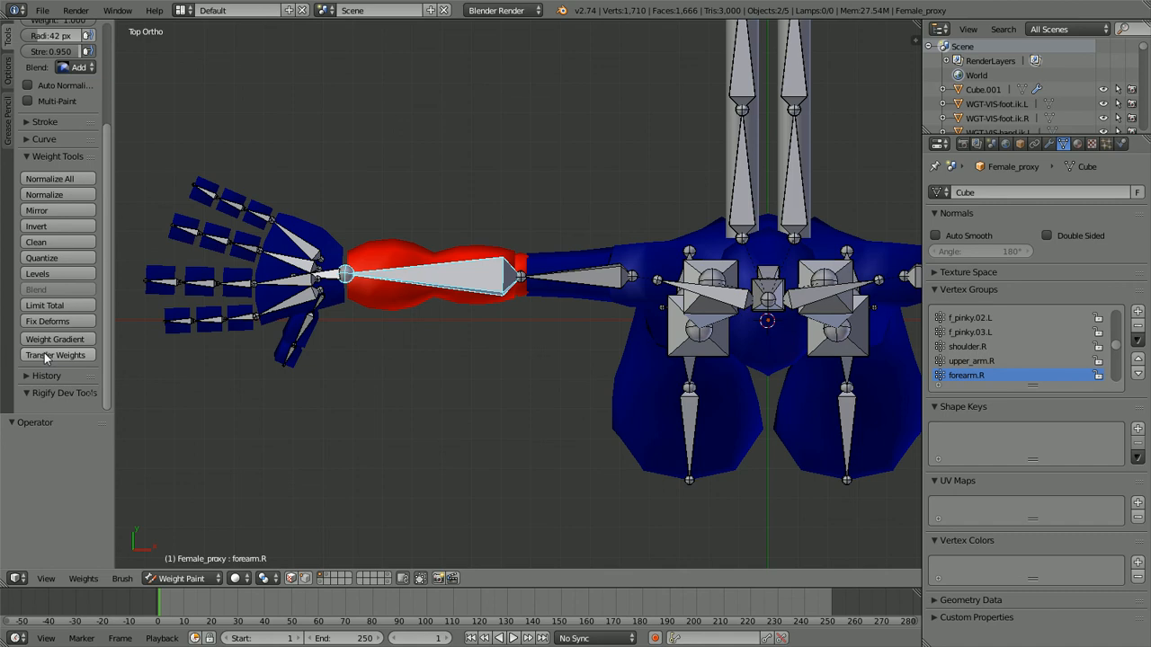
{"action": "scroll", "coordinate": [368, 356], "scroll_direction": "down", "scroll_amount": 5}
{"action": "scroll", "coordinate": [572, 338], "scroll_direction": "up", "scroll_amount": 5}
Step: Deselect all bones, return to Object Mode in the front view with nothing selected, and show only the first scene layer
{"action": "middle_click_drag", "start_coordinate": [572, 338], "coordinate": [593, 240]}
{"action": "key", "text": "a"}
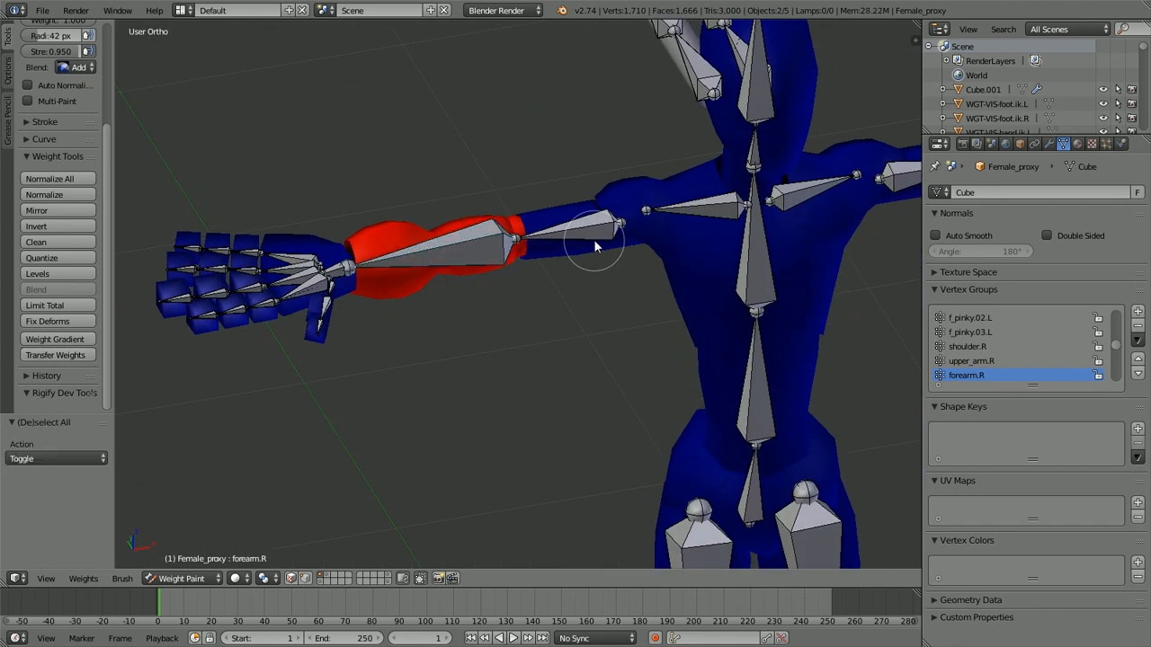
{"action": "key", "text": "ctrl+Tab"}
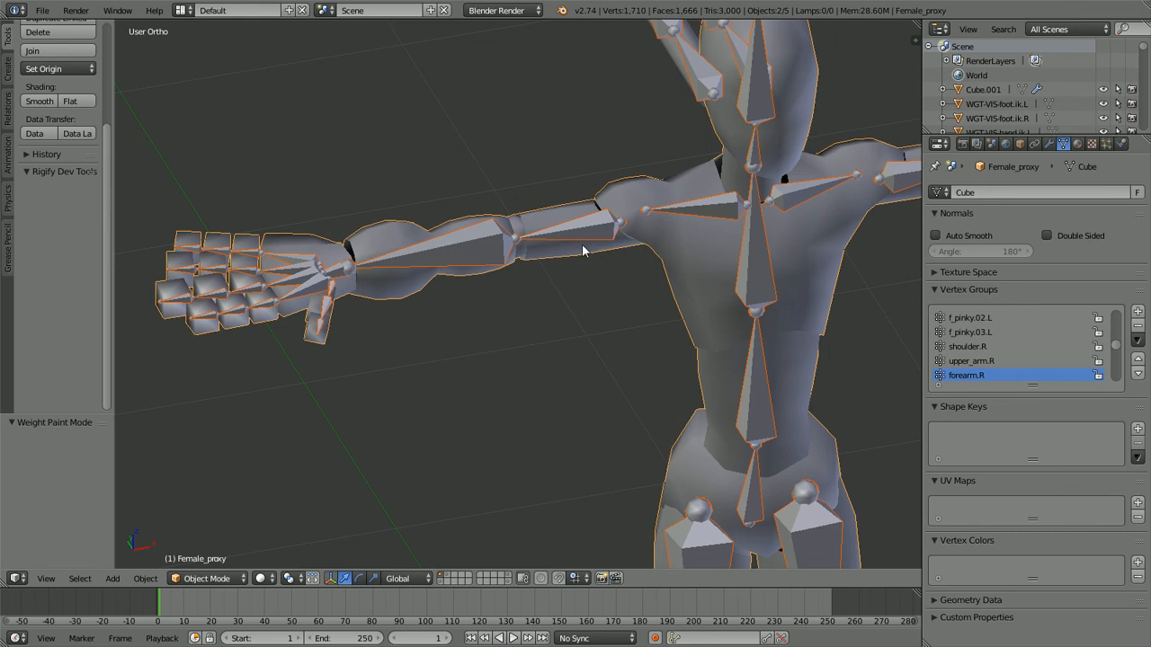
{"action": "key", "text": "KP_1"}
{"action": "key", "text": "a"}
{"action": "scroll", "coordinate": [581, 244], "scroll_direction": "down", "scroll_amount": 4}
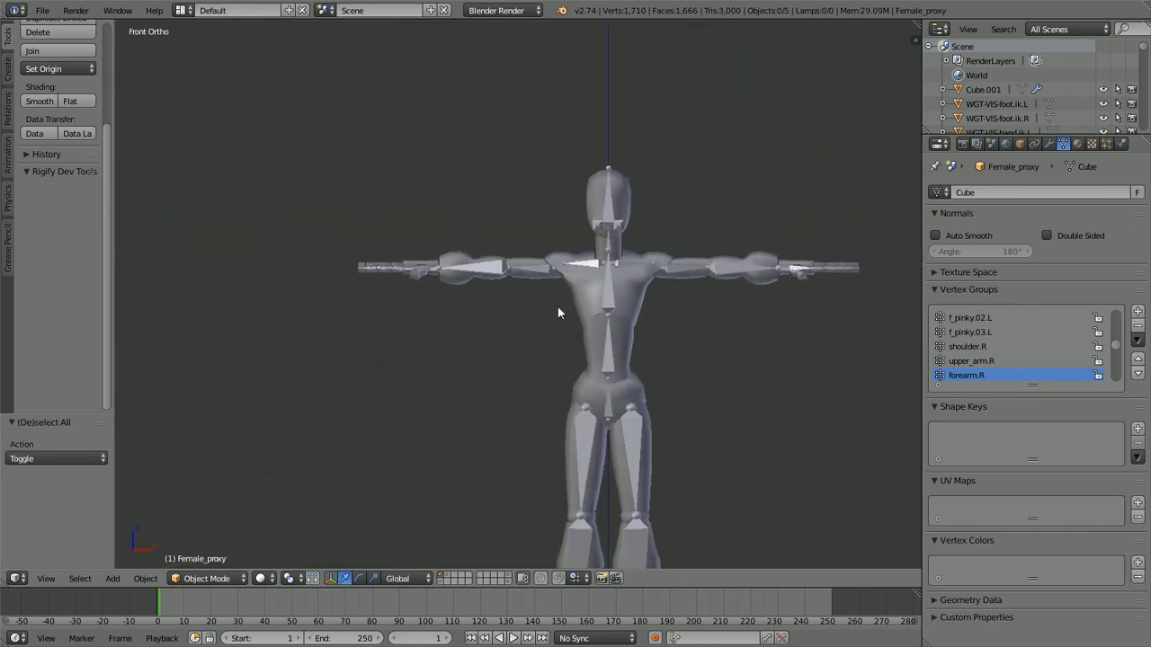
{"action": "scroll", "coordinate": [506, 274], "scroll_direction": "up", "scroll_amount": 1}
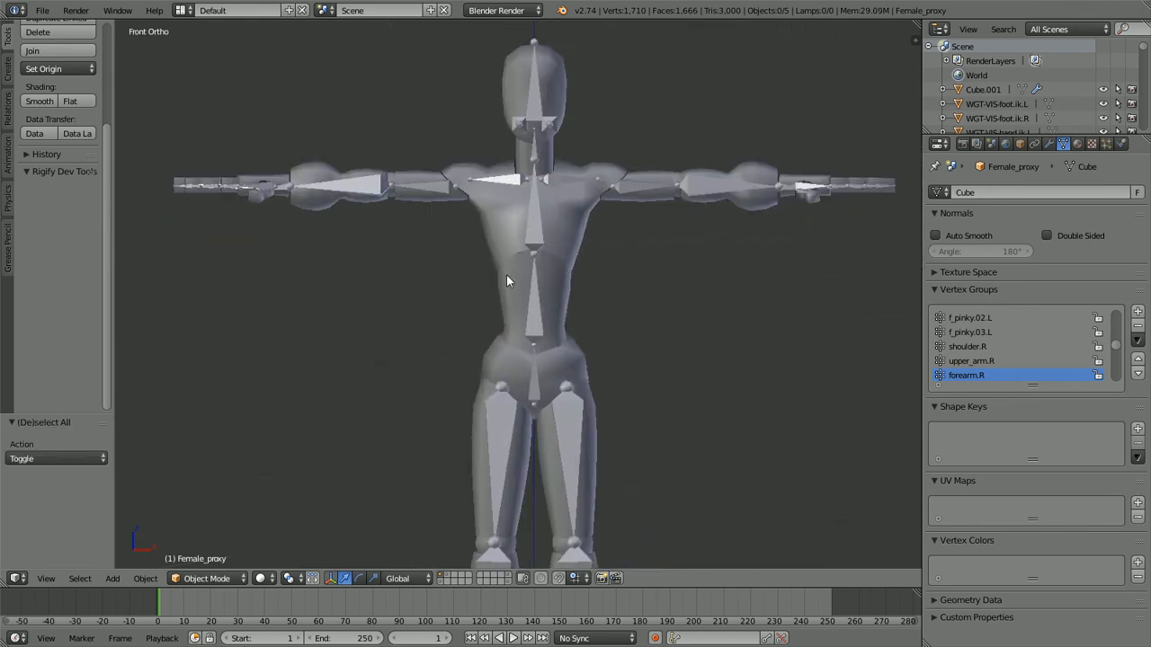
{"action": "left_click", "coordinate": [440, 575]}
Step: Inspect the posed figure with its control rig from all sides, from the feet up to the shoulders
{"action": "scroll", "coordinate": [418, 457], "scroll_direction": "down", "scroll_amount": 6}
{"action": "middle_click_drag", "start_coordinate": [407, 384], "coordinate": [486, 289]}
{"action": "scroll", "coordinate": [487, 378], "scroll_direction": "up", "scroll_amount": 2}
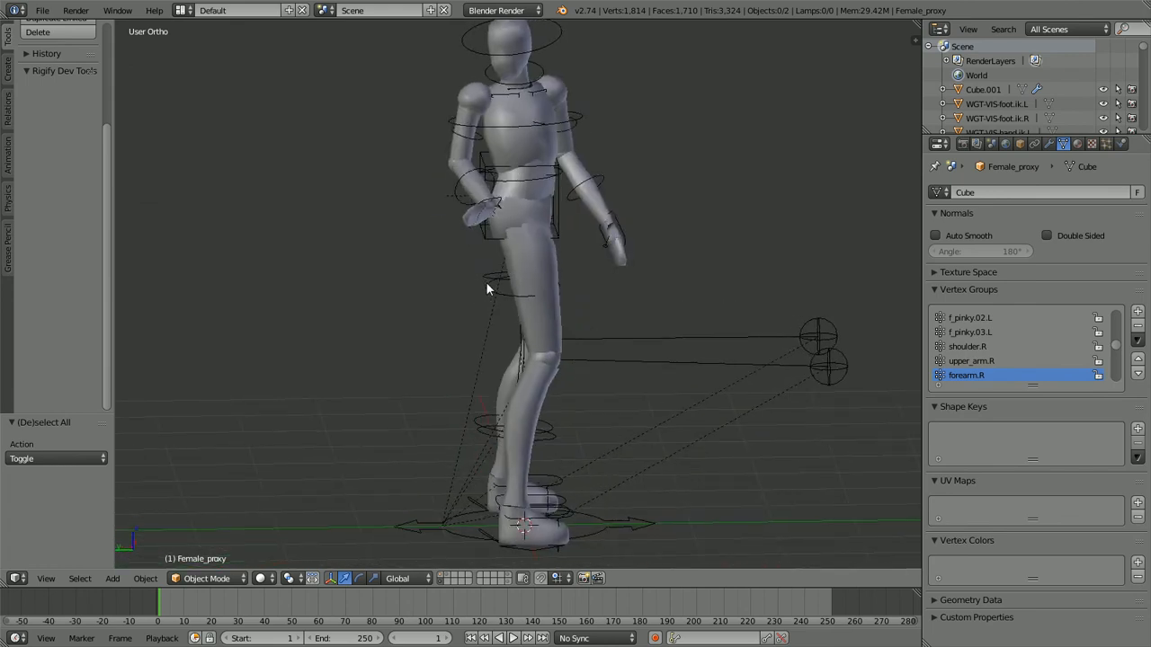
{"action": "scroll", "coordinate": [485, 288], "scroll_direction": "up", "scroll_amount": 2}
{"action": "middle_click_drag", "start_coordinate": [495, 368], "coordinate": [632, 340]}
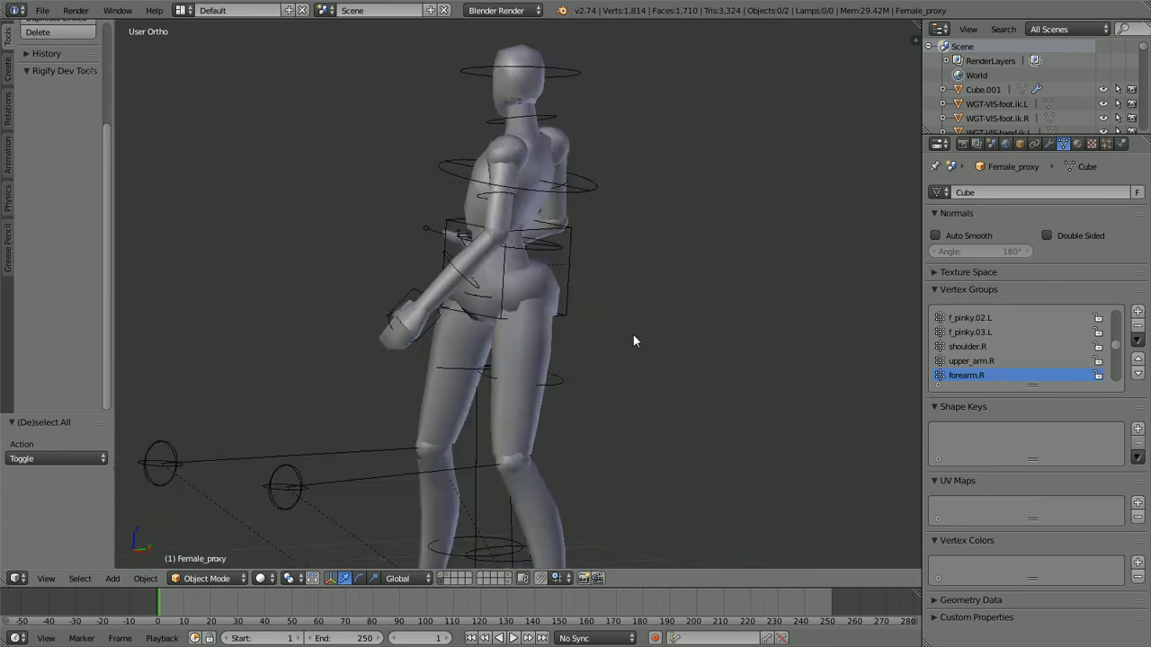
{"action": "key", "text": "KP_1"}
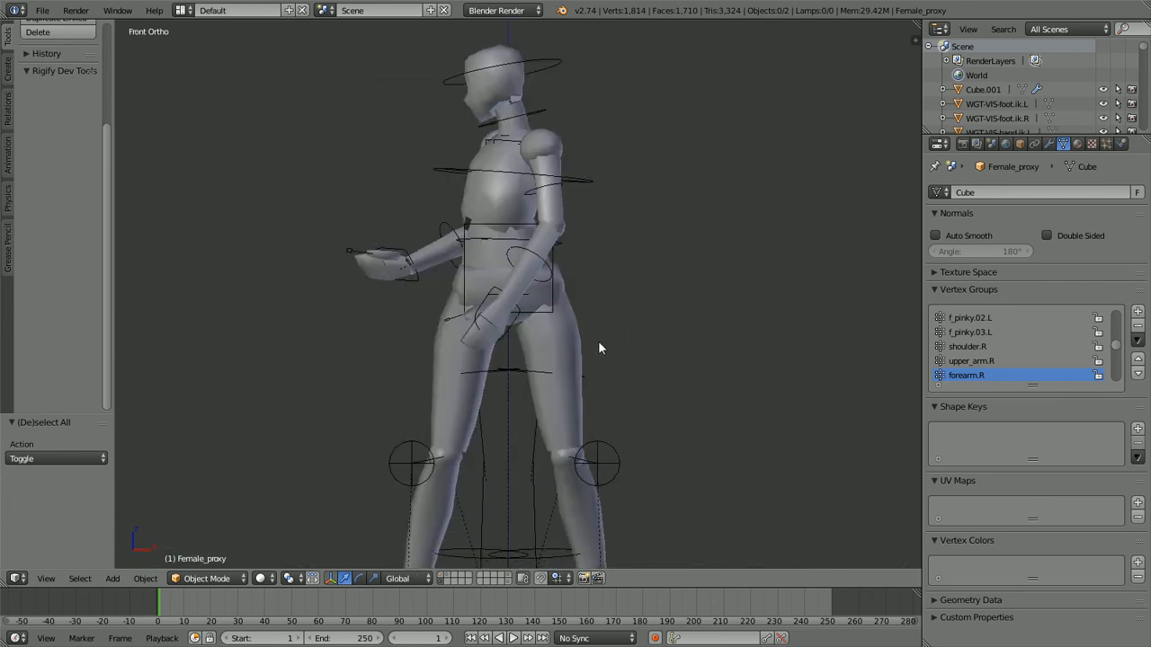
{"action": "middle_click_drag", "start_coordinate": [516, 348], "coordinate": [562, 285], "text": "shift"}
{"action": "middle_click_drag", "start_coordinate": [551, 346], "coordinate": [560, 157], "text": "shift"}
{"action": "middle_click_drag", "start_coordinate": [513, 341], "coordinate": [507, 311]}
{"action": "scroll", "coordinate": [545, 336], "scroll_direction": "down", "scroll_amount": 4}
{"action": "middle_click_drag", "start_coordinate": [513, 247], "coordinate": [531, 335]}
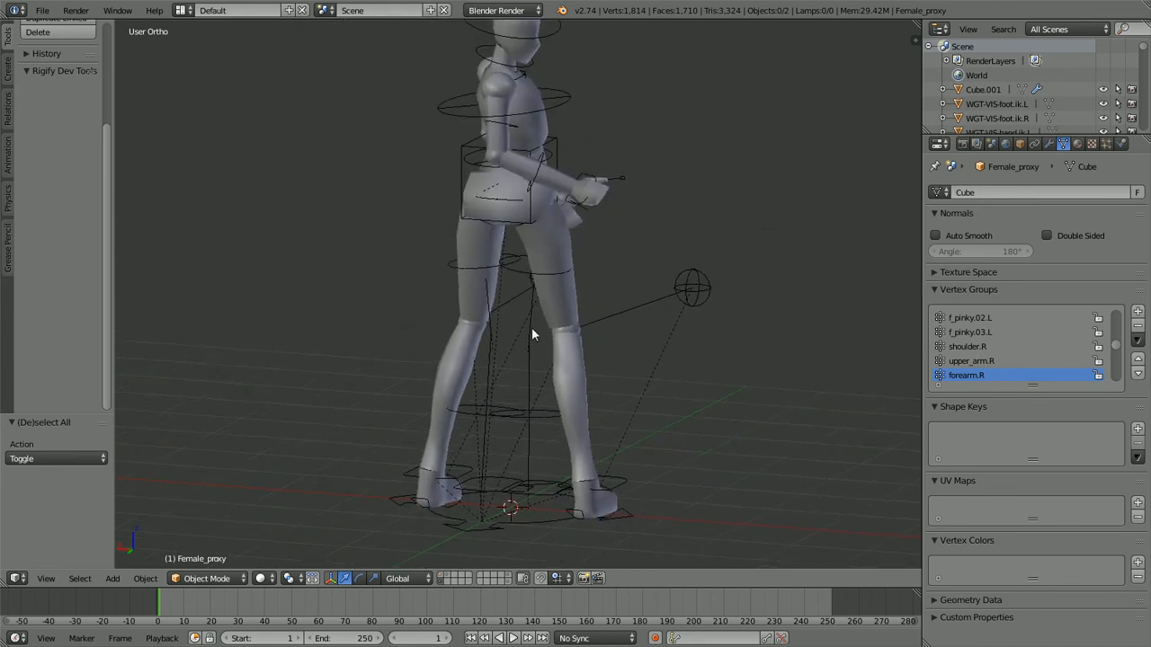
{"action": "scroll", "coordinate": [565, 326], "scroll_direction": "up", "scroll_amount": 3}
{"action": "middle_click_drag", "start_coordinate": [569, 353], "coordinate": [506, 302]}
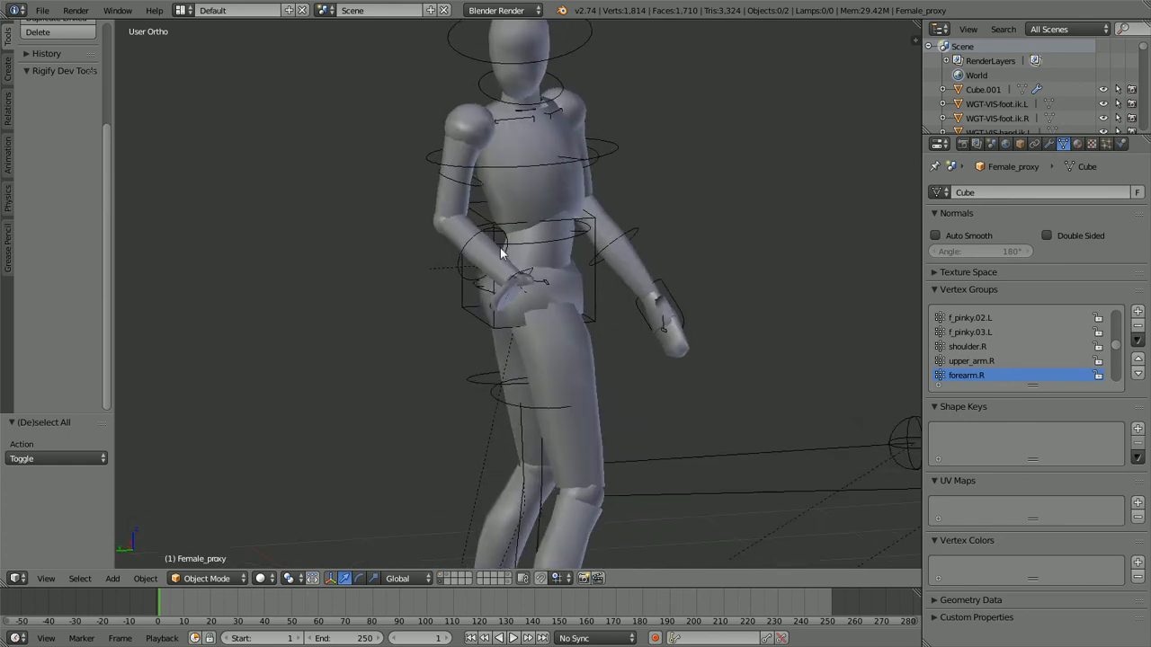
{"action": "scroll", "coordinate": [508, 301], "scroll_direction": "up", "scroll_amount": 2}
{"action": "middle_click_drag", "start_coordinate": [542, 251], "coordinate": [548, 339]}
{"action": "scroll", "coordinate": [499, 235], "scroll_direction": "up", "scroll_amount": 3}
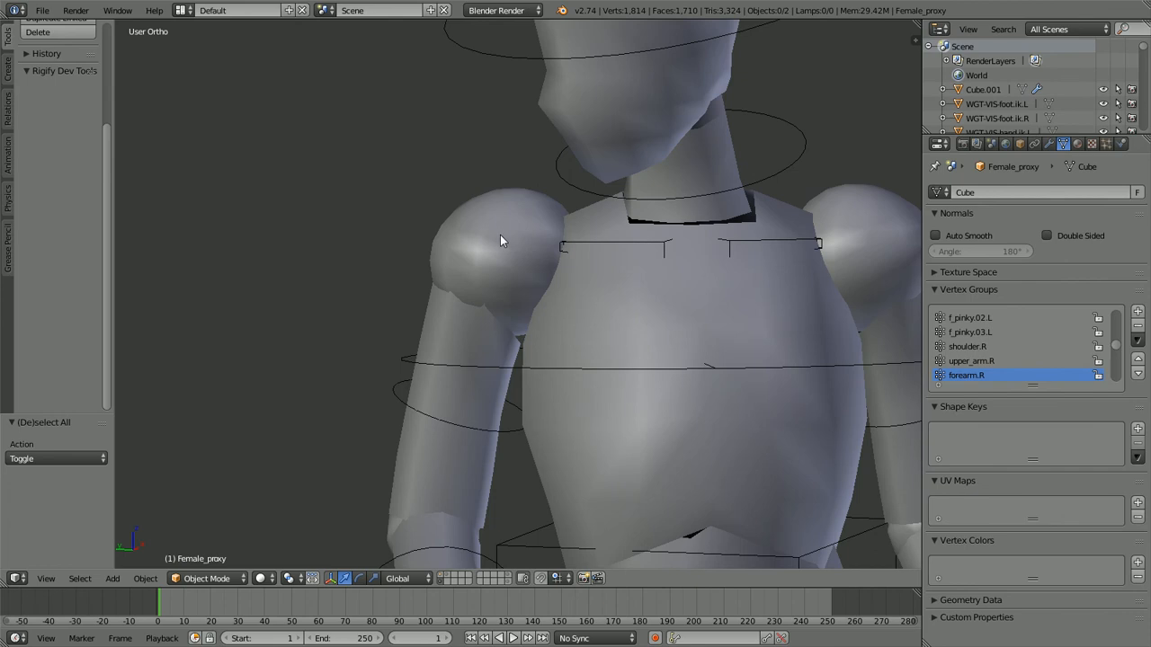
Step: Examine the ball joints at the shoulders and elbows in wireframe display, and return to solid shading
{"action": "key", "text": "z"}
{"action": "scroll", "coordinate": [557, 270], "scroll_direction": "down", "scroll_amount": 4}
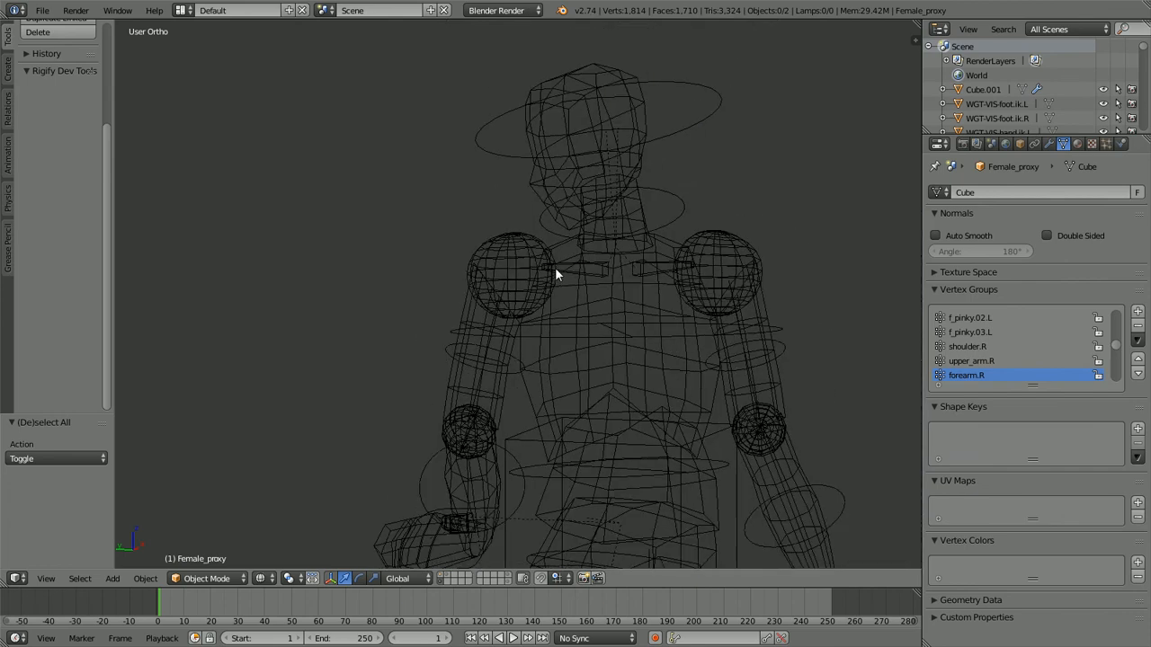
{"action": "scroll", "coordinate": [580, 288], "scroll_direction": "up", "scroll_amount": 5}
{"action": "scroll", "coordinate": [575, 337], "scroll_direction": "down", "scroll_amount": 3}
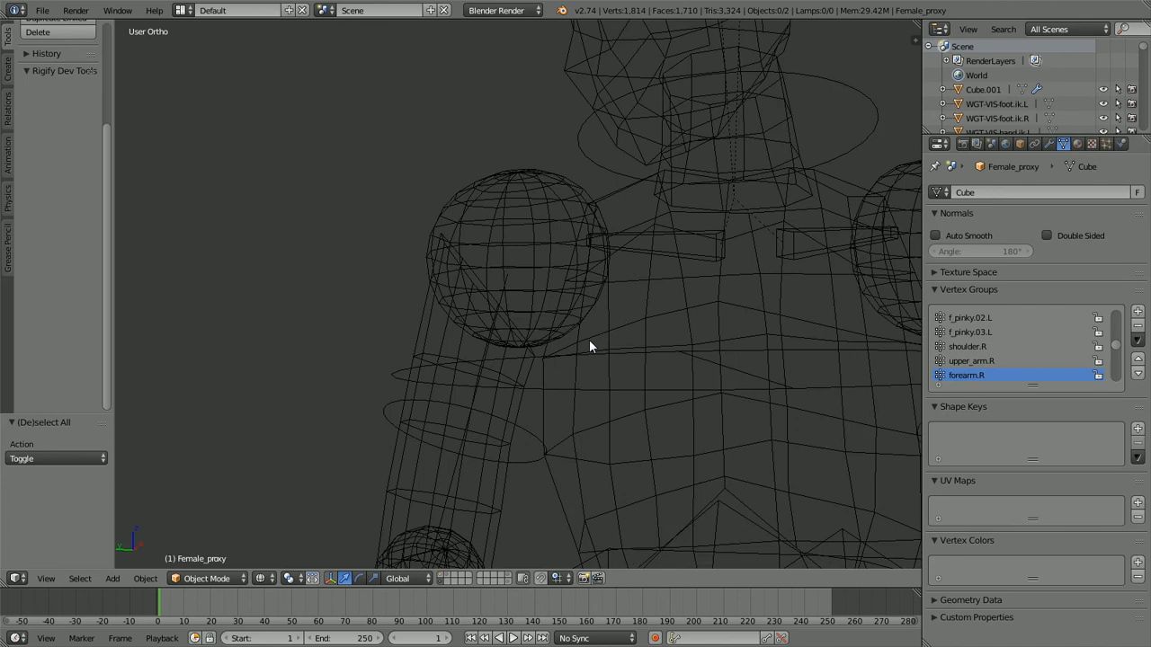
{"action": "key", "text": "z"}
{"action": "scroll", "coordinate": [595, 269], "scroll_direction": "down", "scroll_amount": 2}
{"action": "scroll", "coordinate": [595, 269], "scroll_direction": "up", "scroll_amount": 2}
{"action": "scroll", "coordinate": [595, 247], "scroll_direction": "down", "scroll_amount": 2}
Step: Put the figure's rig into Pose Mode in the front view and select the foot.ik.R control
{"action": "key", "text": "KP_1"}
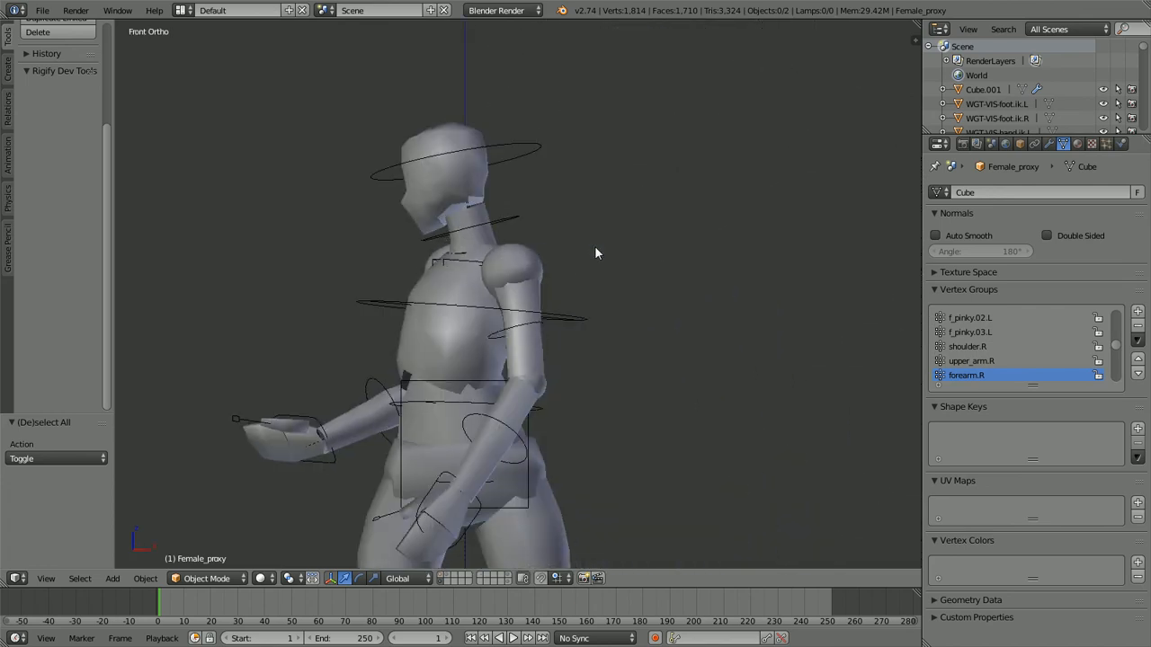
{"action": "scroll", "coordinate": [558, 278], "scroll_direction": "down", "scroll_amount": 3}
{"action": "middle_click_drag", "start_coordinate": [500, 401], "coordinate": [520, 218], "text": "shift"}
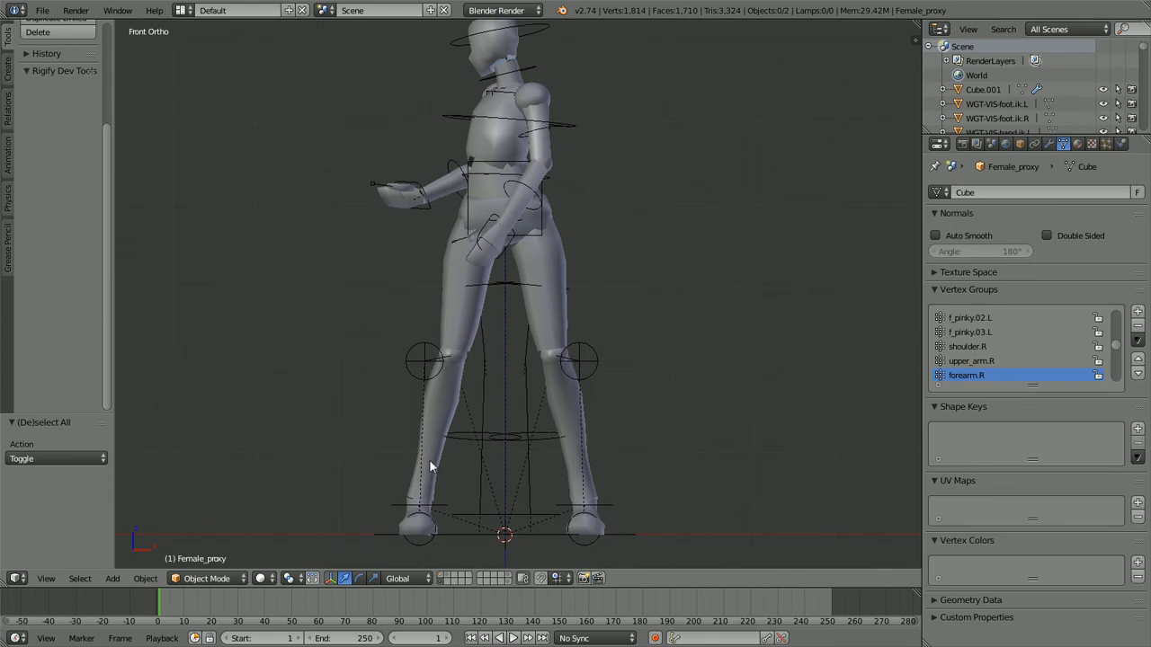
{"action": "right_click", "coordinate": [430, 508]}
{"action": "key", "text": "ctrl+Tab"}
{"action": "right_click", "coordinate": [432, 508]}
Step: Test-raise the foot.ik.R control along the Z axis from the front and from the side, cancelling each move
{"action": "key", "text": "g"}
{"action": "key", "text": "z"}
{"action": "right_click", "coordinate": [427, 422]}
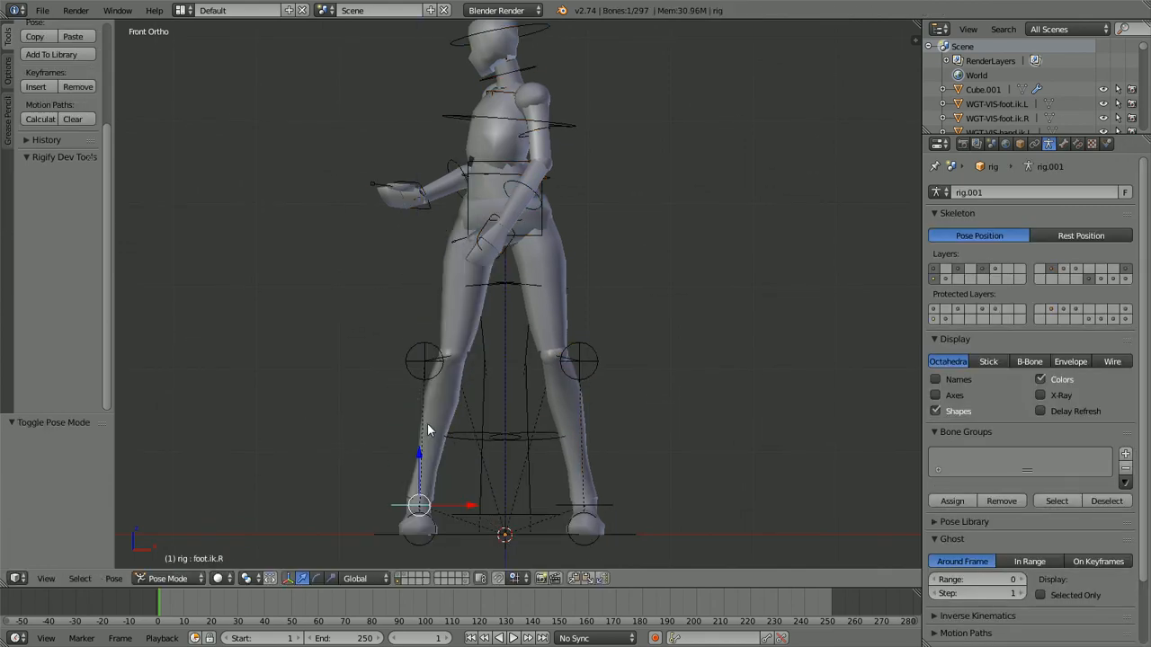
{"action": "middle_click_drag", "start_coordinate": [427, 423], "coordinate": [515, 424]}
{"action": "key", "text": "g"}
{"action": "key", "text": "z"}
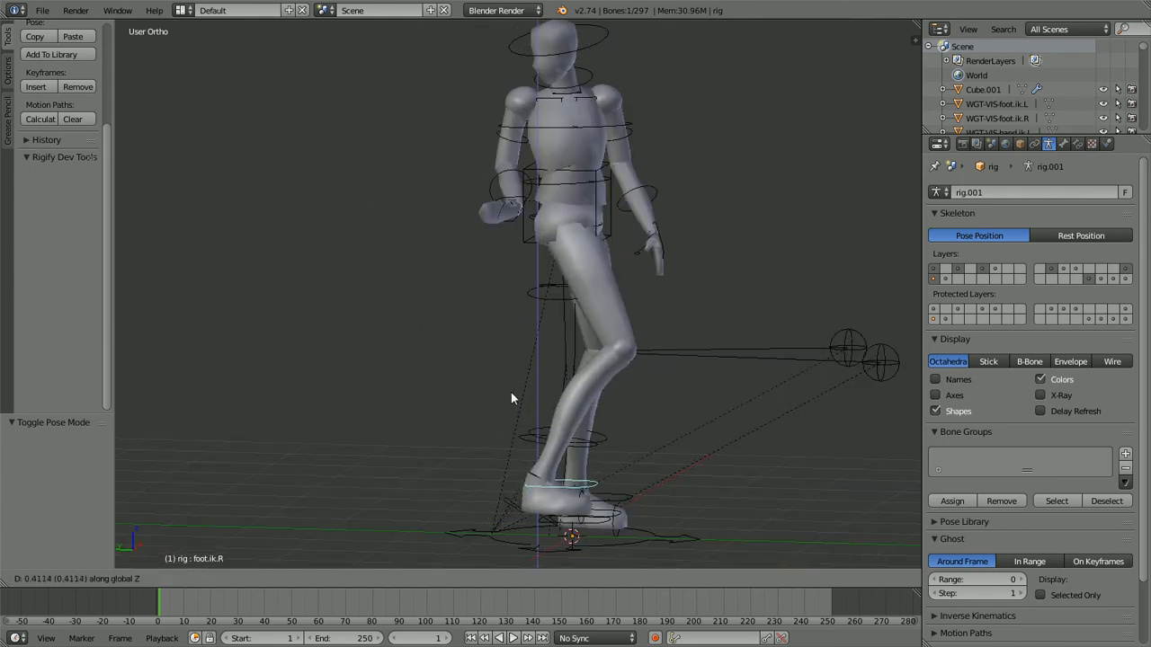
{"action": "right_click", "coordinate": [563, 256]}
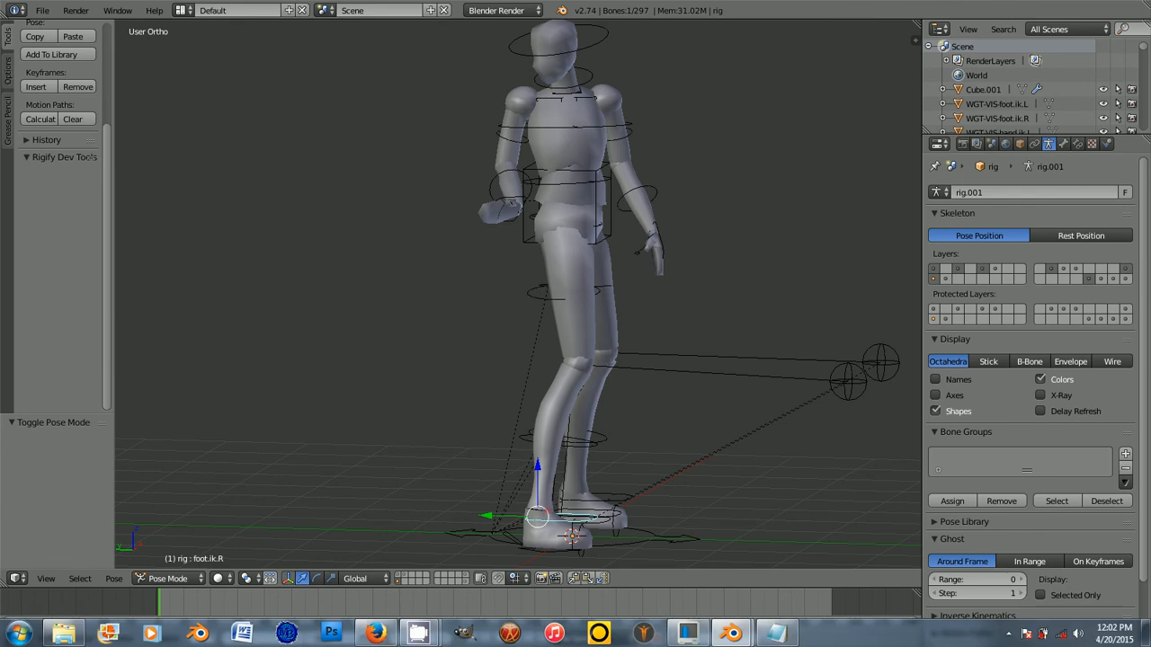
Step: Switch to the Blender window with rig example.blend and bring the armoured character into view from the front
{"action": "left_click_drag", "start_coordinate": [1150, 185], "coordinate": [860, 6]}
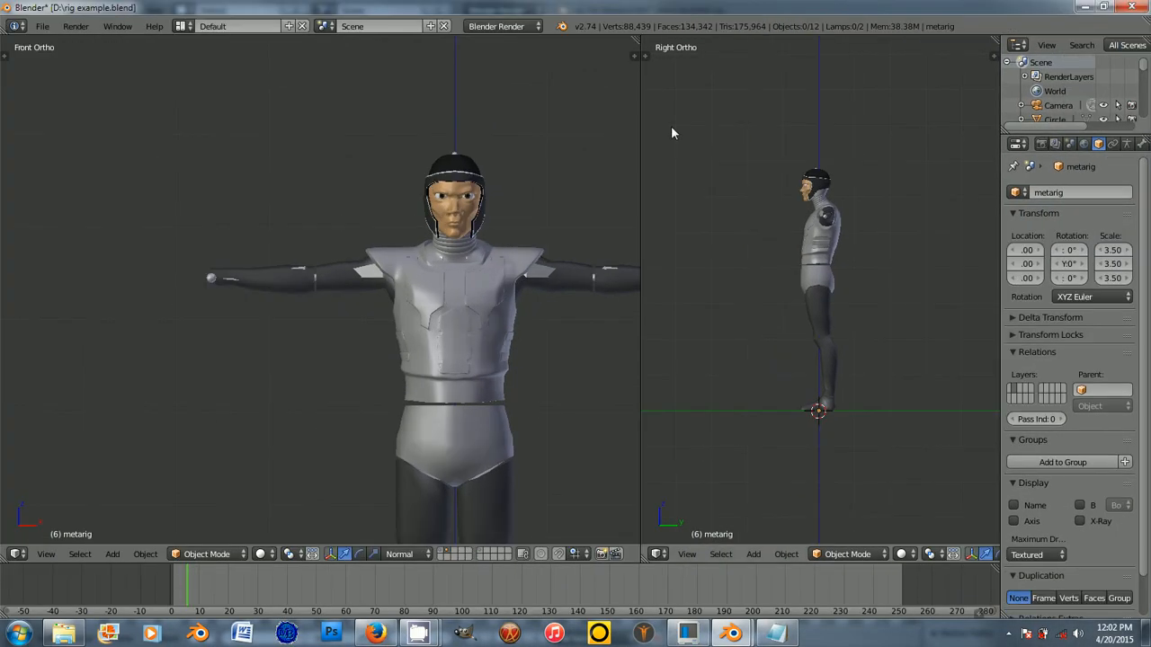
{"action": "middle_click_drag", "start_coordinate": [538, 203], "coordinate": [395, 67], "text": "shift"}
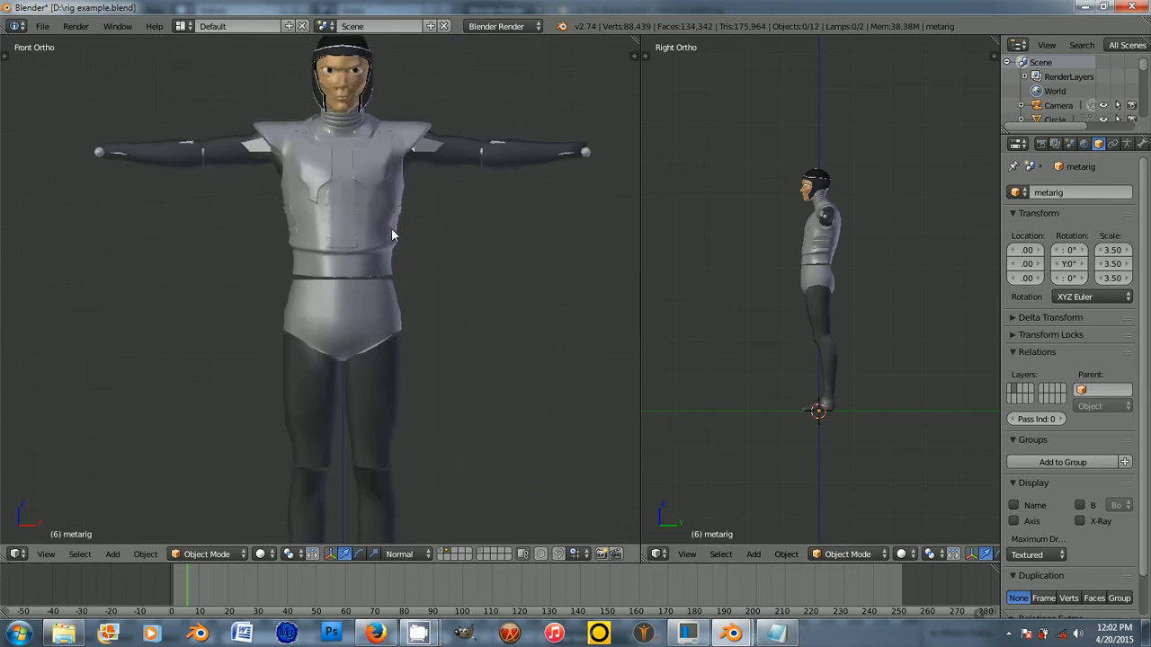
Step: Examine the armoured character's head and torso from an angle, in both solid and wireframe display
{"action": "middle_click_drag", "start_coordinate": [417, 222], "coordinate": [366, 224]}
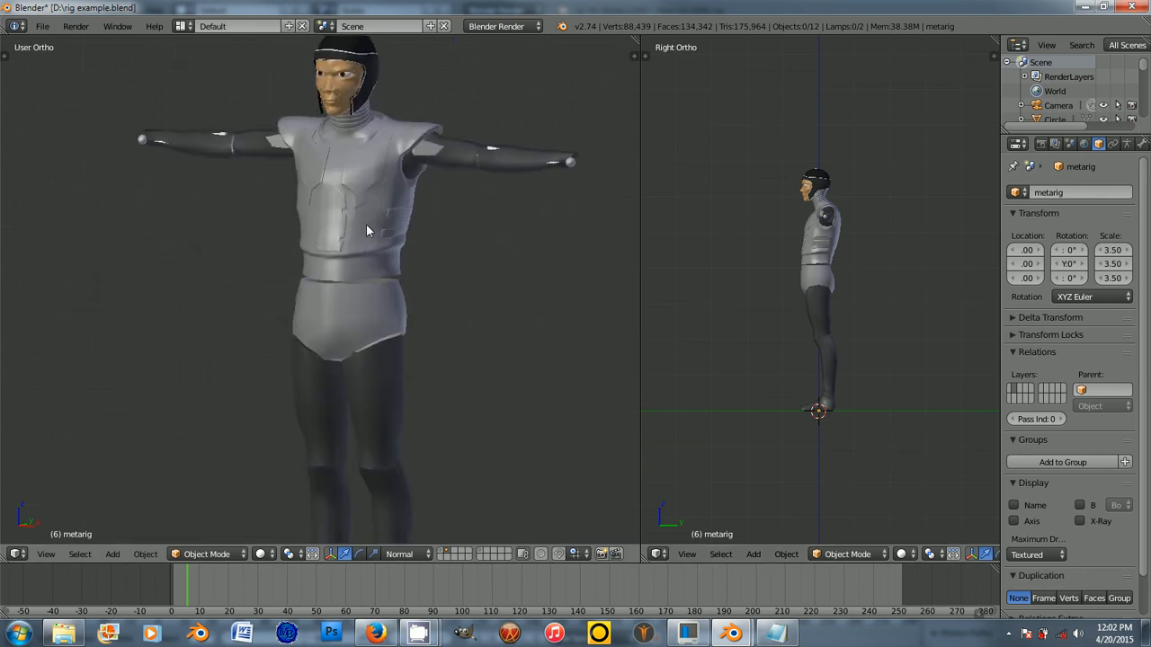
{"action": "middle_click_drag", "start_coordinate": [365, 180], "coordinate": [374, 302], "text": "shift"}
{"action": "scroll", "coordinate": [374, 302], "scroll_direction": "up", "scroll_amount": 3}
{"action": "middle_click_drag", "start_coordinate": [388, 193], "coordinate": [328, 258], "text": "shift"}
{"action": "scroll", "coordinate": [328, 258], "scroll_direction": "up", "scroll_amount": 1}
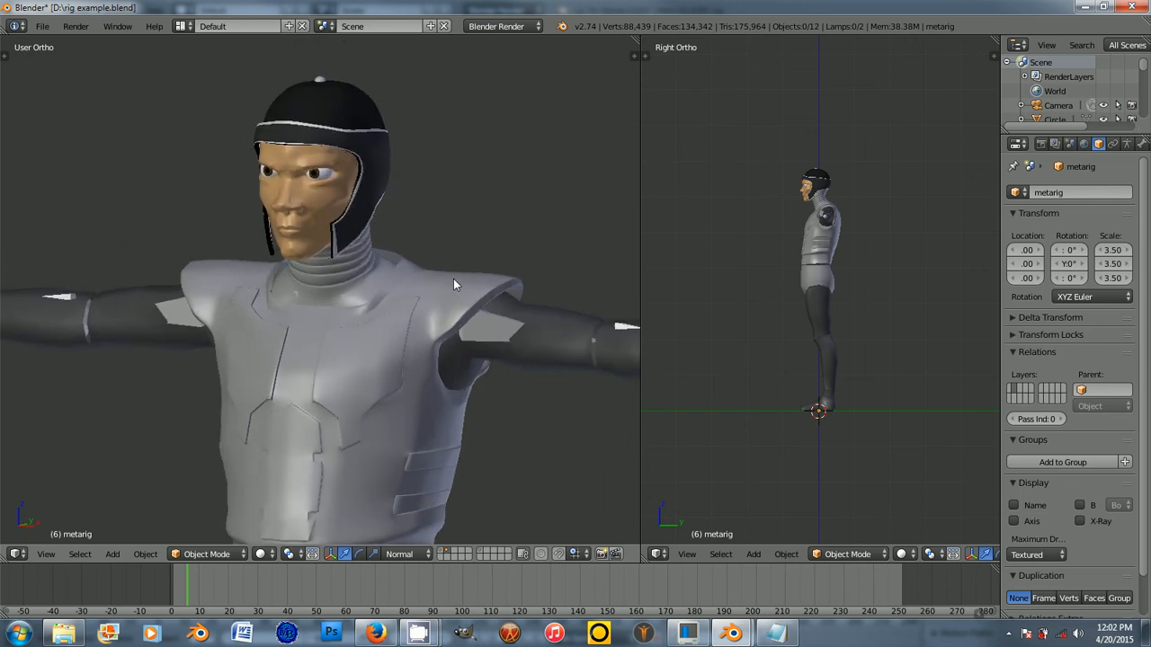
{"action": "middle_click_drag", "start_coordinate": [452, 287], "coordinate": [451, 233], "text": "shift"}
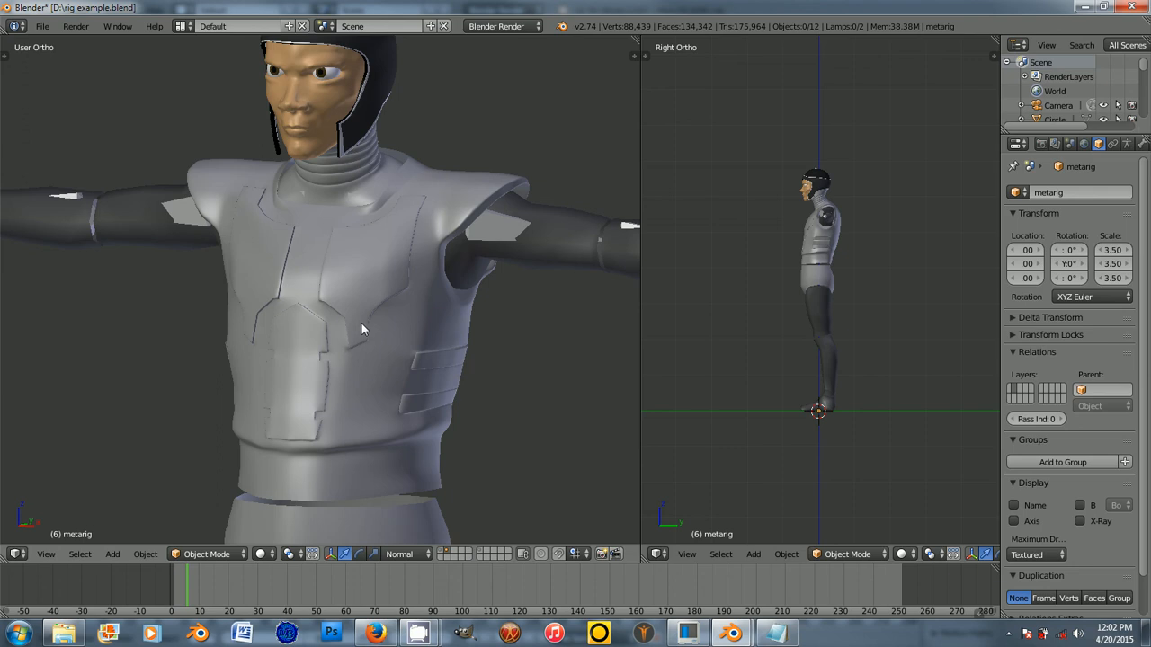
{"action": "key", "text": "z"}
{"action": "scroll", "coordinate": [382, 325], "scroll_direction": "down", "scroll_amount": 4}
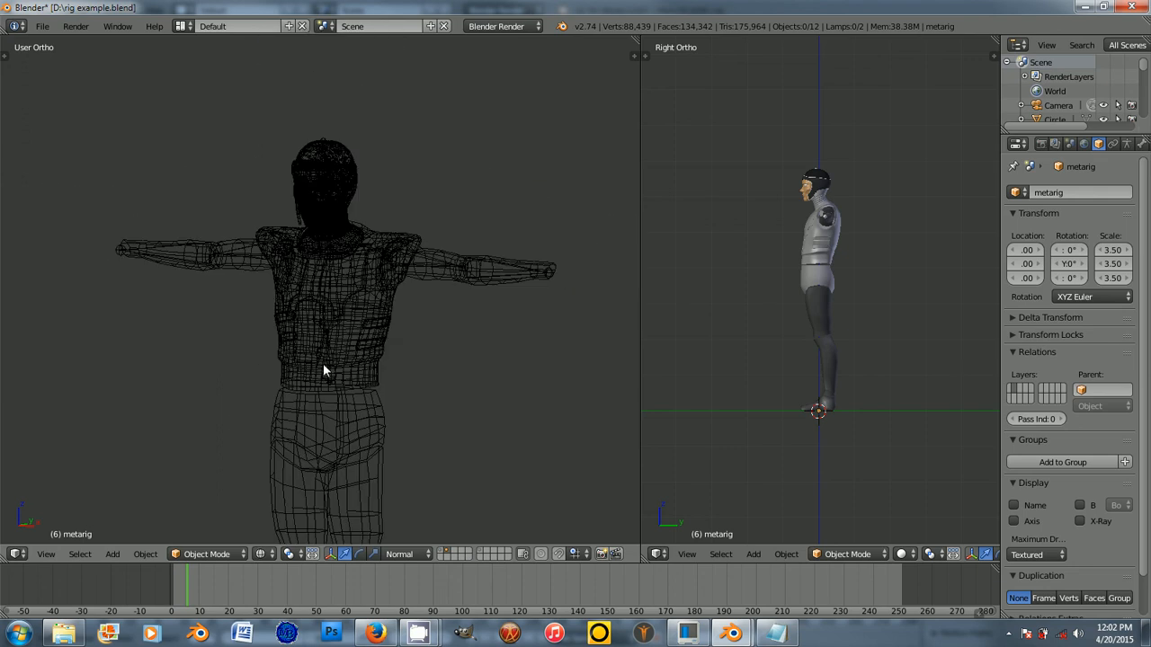
{"action": "key", "text": "z"}
Step: Remove the pelvis armour and the leg pieces from view, keeping only the upper body
{"action": "right_click", "coordinate": [354, 438]}
{"action": "scroll", "coordinate": [411, 308], "scroll_direction": "up", "scroll_amount": 3}
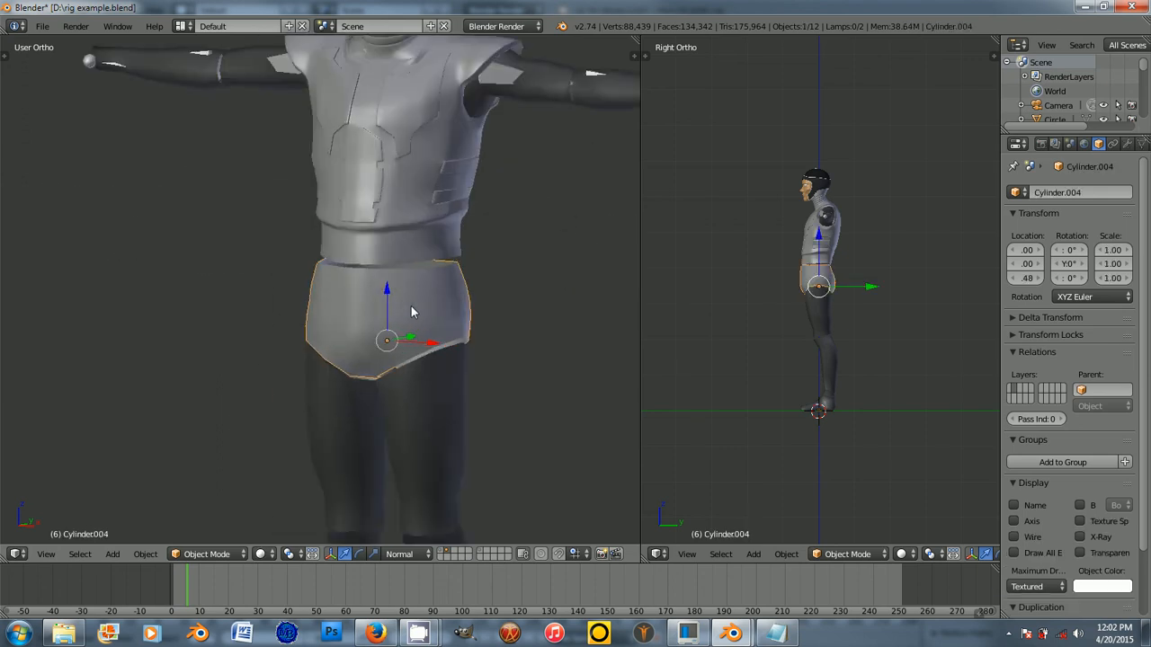
{"action": "key", "text": "Delete"}
{"action": "right_click", "coordinate": [405, 420]}
{"action": "scroll", "coordinate": [405, 419], "scroll_direction": "down", "scroll_amount": 5}
{"action": "key", "text": "Delete"}
{"action": "scroll", "coordinate": [403, 413], "scroll_direction": "down", "scroll_amount": 4}
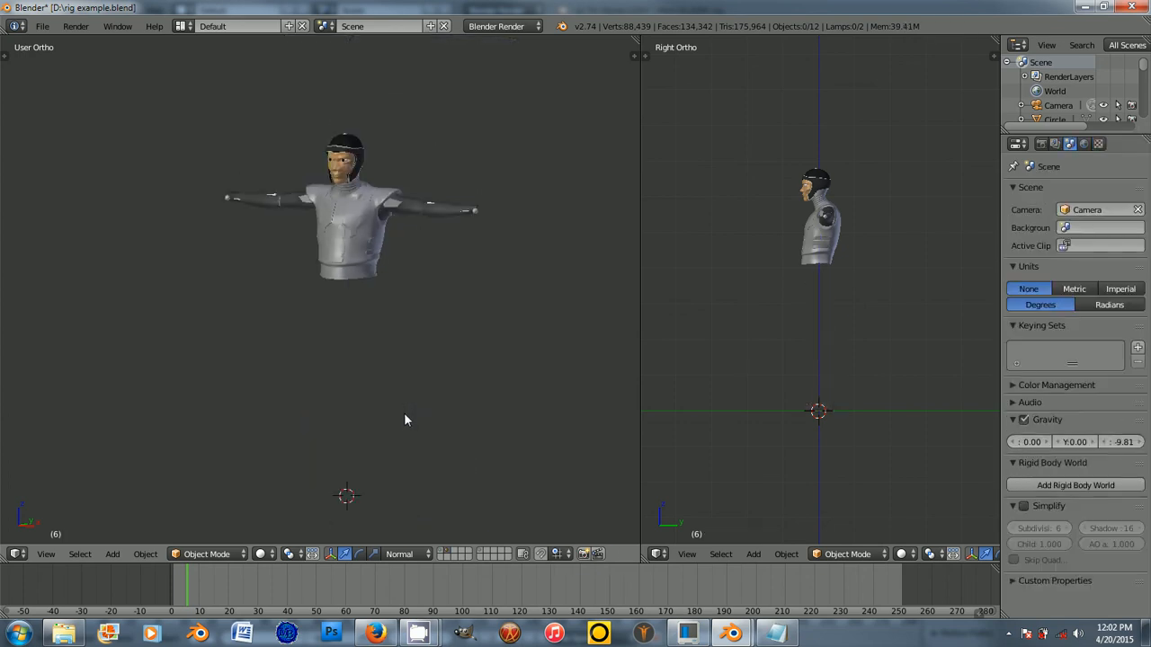
Step: Turn on X-Ray display for the metarig armature and inspect the chest and shoulder bones from the front
{"action": "scroll", "coordinate": [388, 316], "scroll_direction": "up", "scroll_amount": 6}
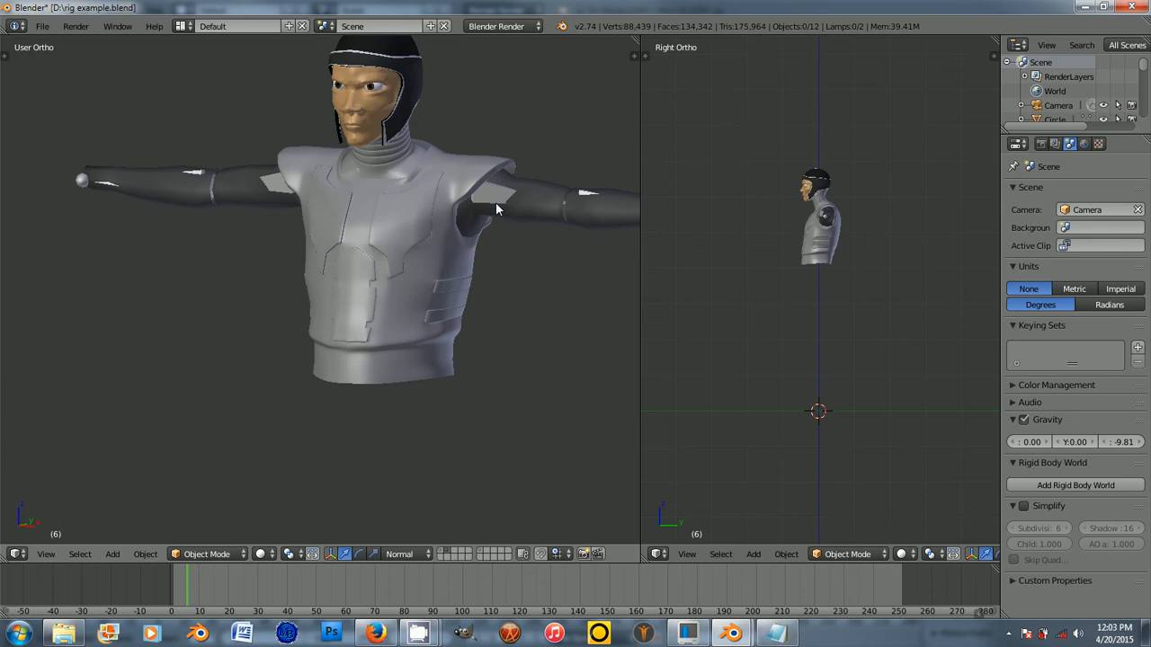
{"action": "right_click", "coordinate": [495, 203]}
{"action": "left_click", "coordinate": [1080, 521]}
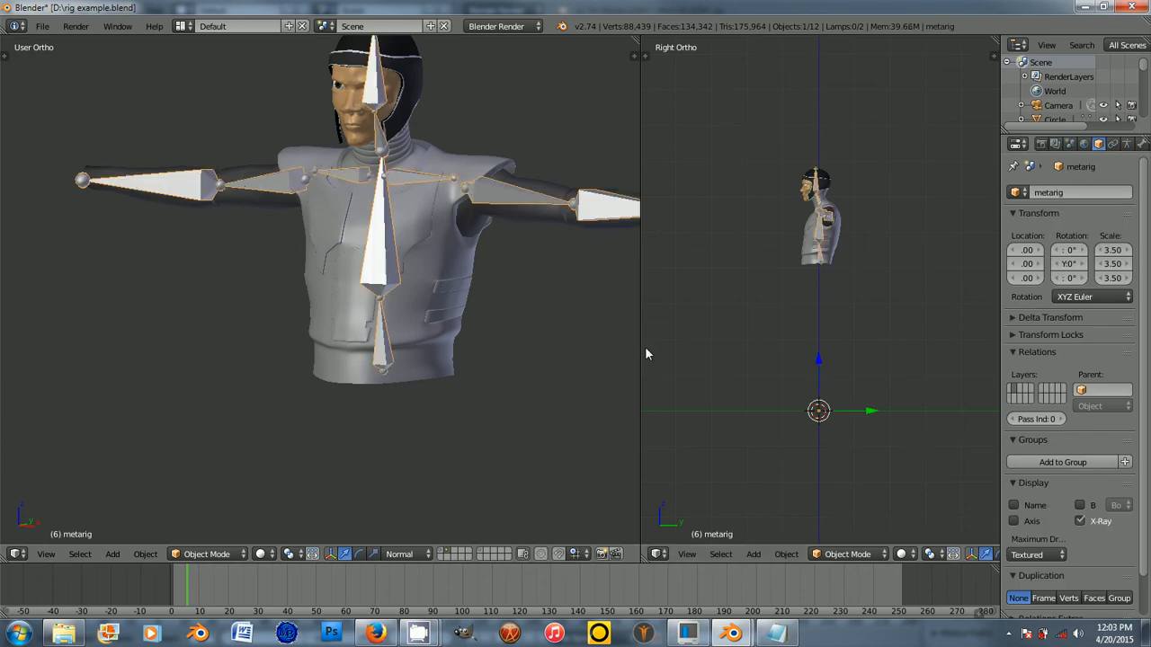
{"action": "middle_click_drag", "start_coordinate": [449, 291], "coordinate": [326, 254]}
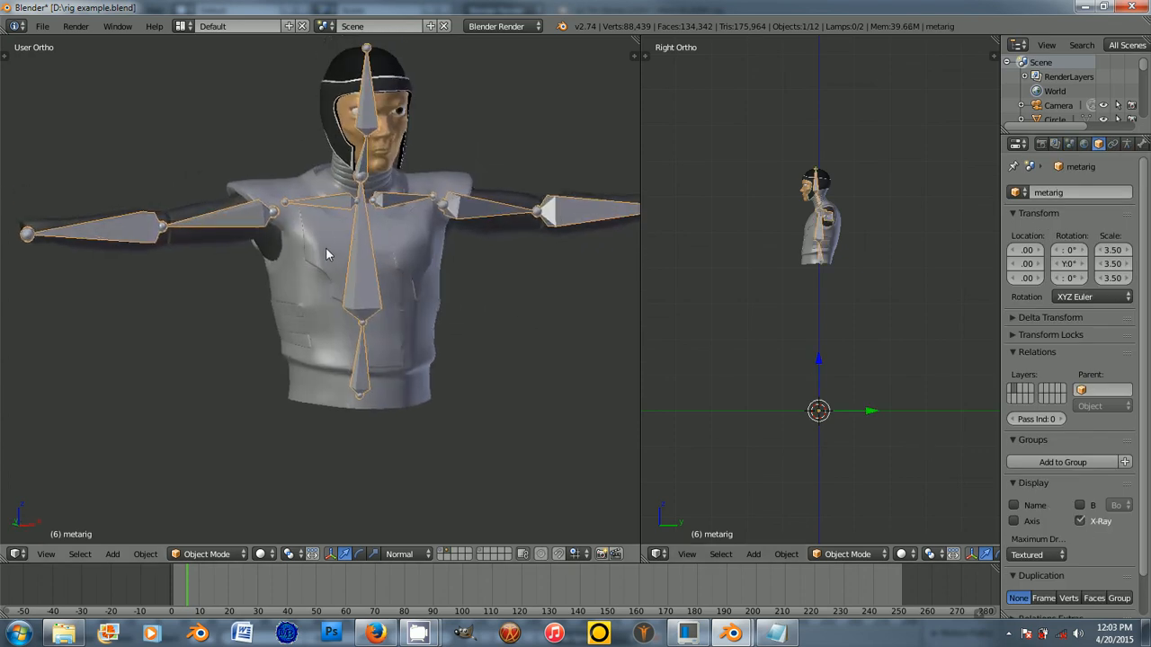
{"action": "scroll", "coordinate": [326, 261], "scroll_direction": "up", "scroll_amount": 3}
{"action": "scroll", "coordinate": [325, 260], "scroll_direction": "down", "scroll_amount": 2}
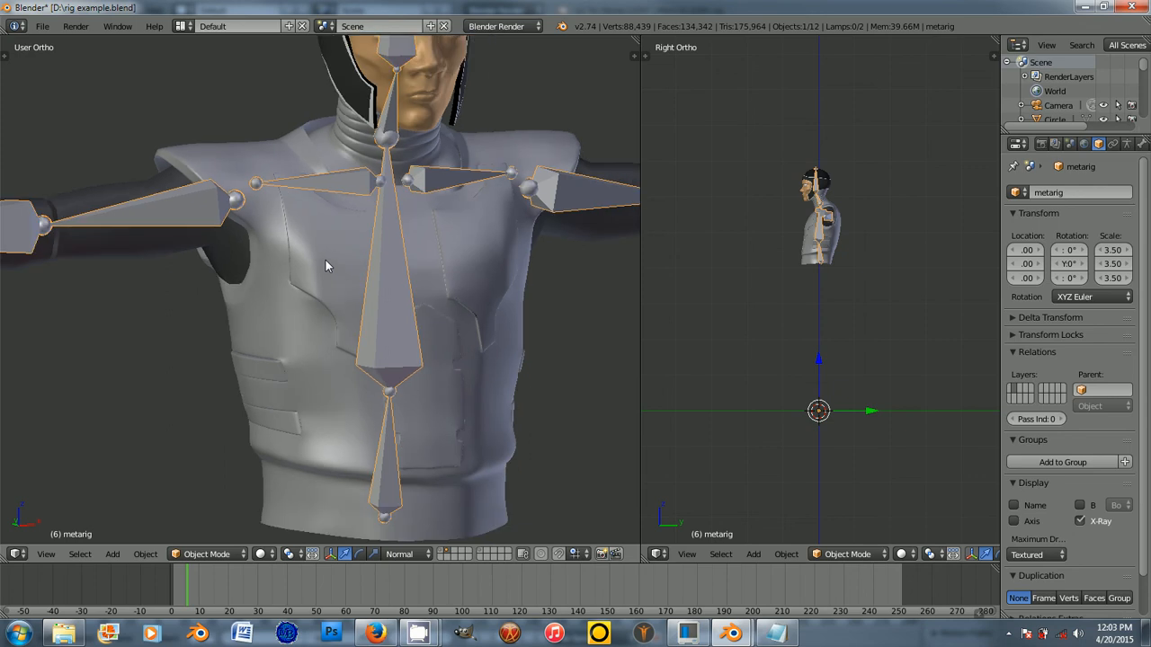
{"action": "key", "text": "KP_1"}
{"action": "scroll", "coordinate": [311, 260], "scroll_direction": "up", "scroll_amount": 3}
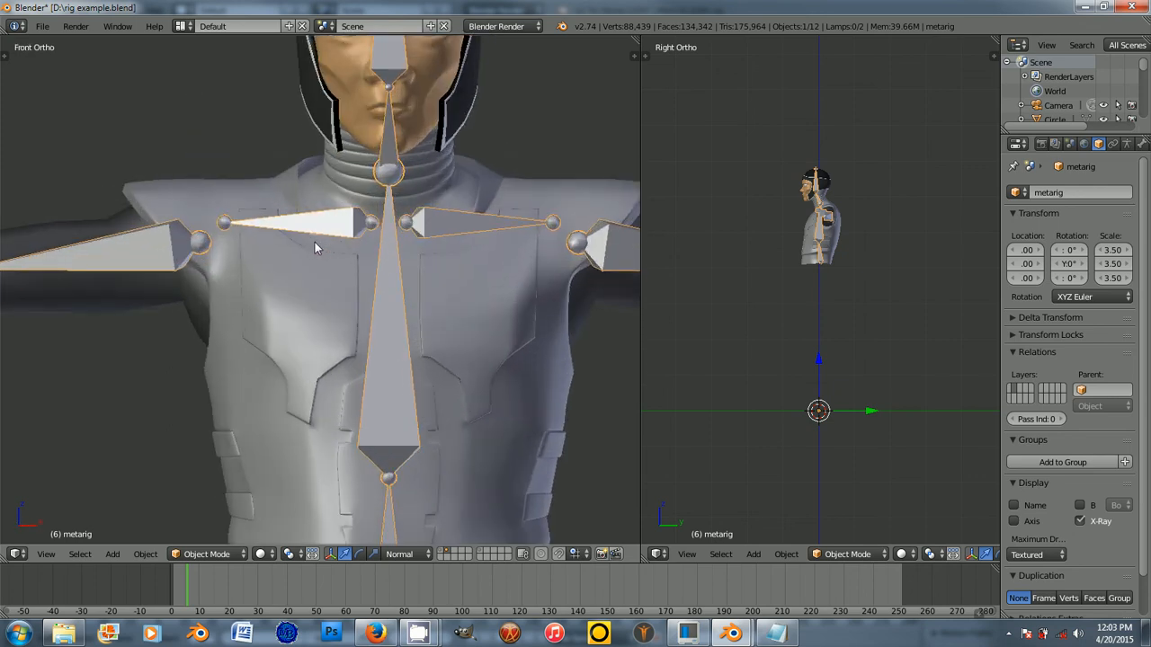
{"action": "right_click", "coordinate": [311, 223]}
{"action": "right_click", "coordinate": [311, 224]}
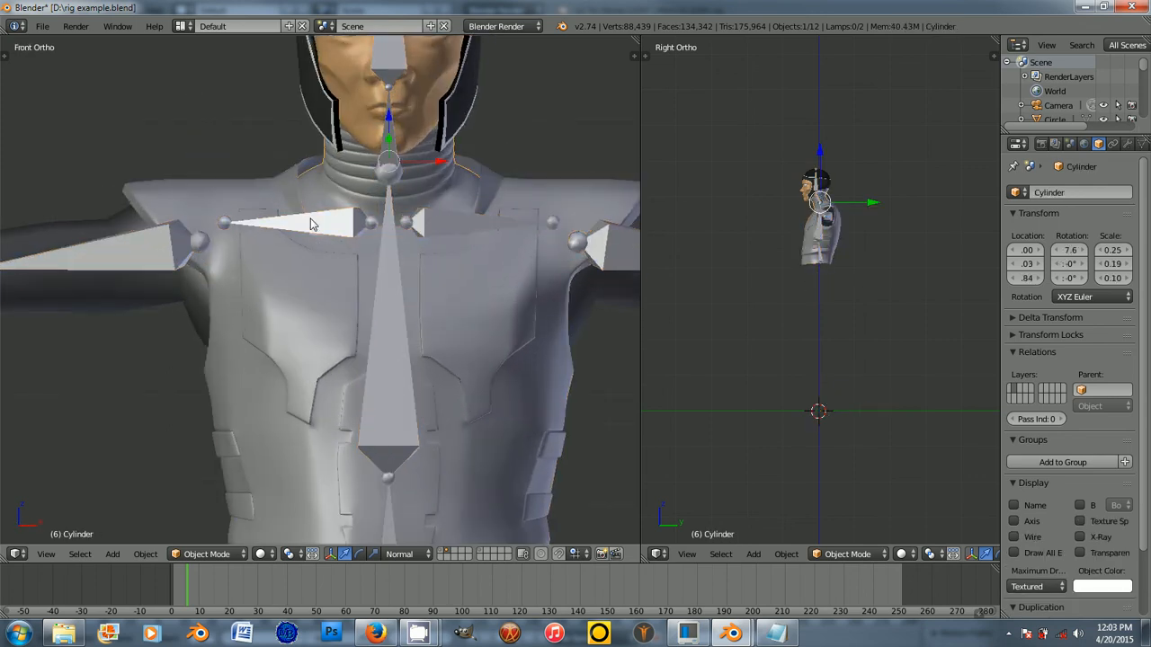
{"action": "right_click", "coordinate": [311, 224]}
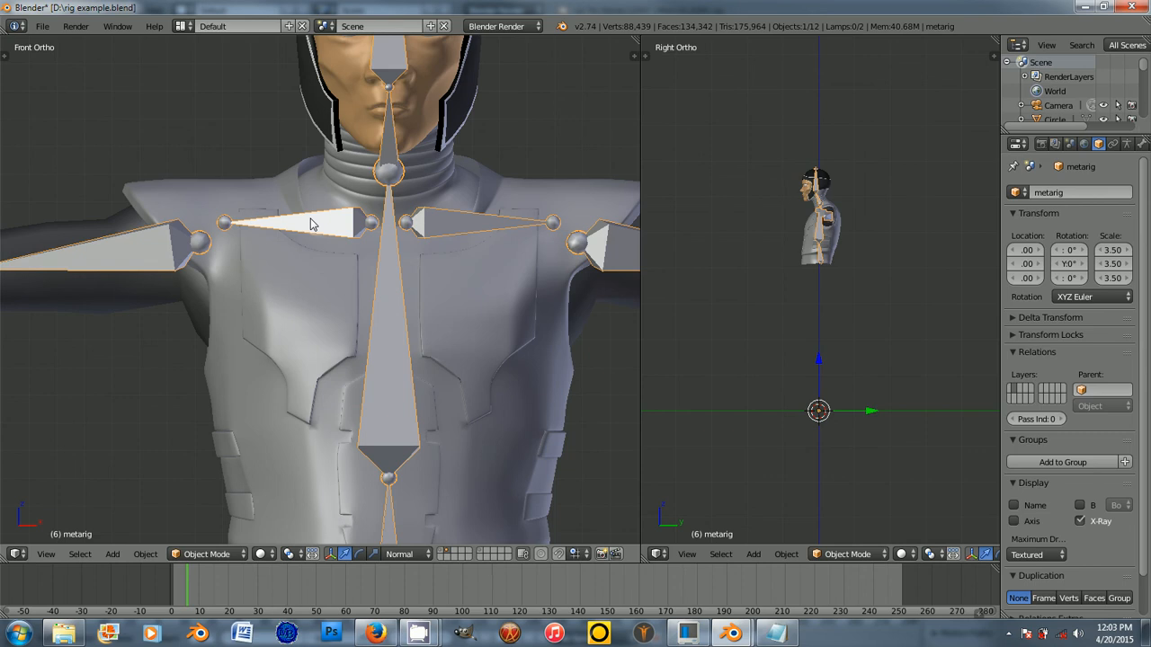
{"action": "scroll", "coordinate": [290, 249], "scroll_direction": "down", "scroll_amount": 3}
{"action": "scroll", "coordinate": [296, 261], "scroll_direction": "up", "scroll_amount": 2}
{"action": "key", "text": "a"}
Step: Try to select the torso armour together with the metarig, cancelling the accidental move of the armour
{"action": "right_click", "coordinate": [300, 249]}
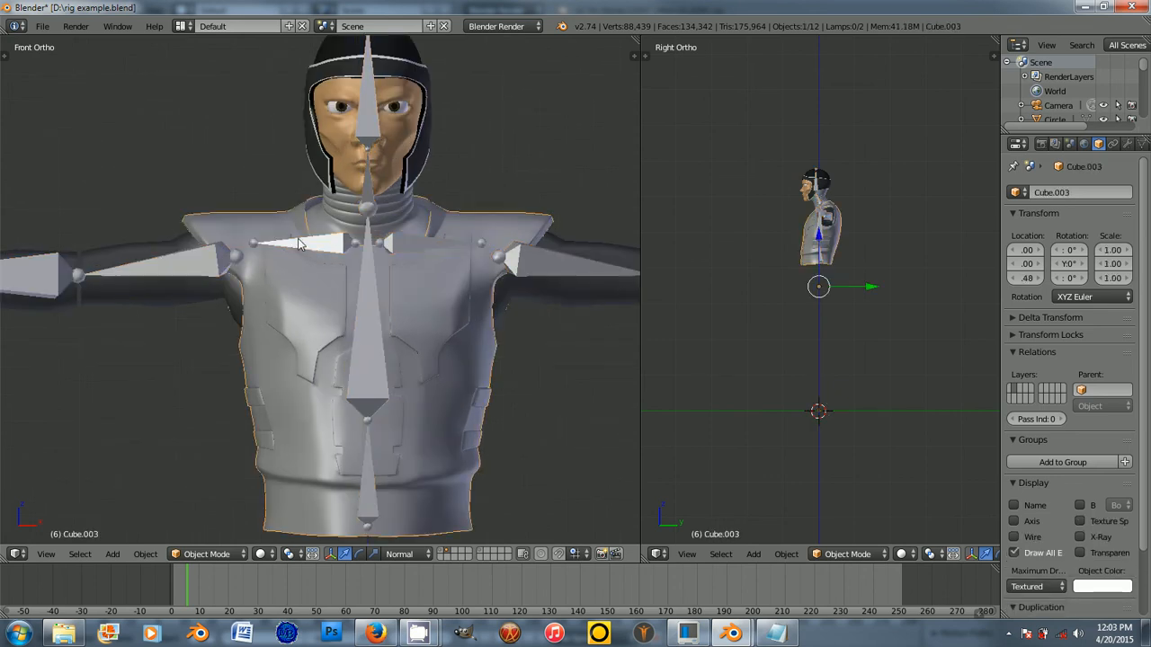
{"action": "right_click", "coordinate": [377, 283], "text": "shift"}
{"action": "right_click", "coordinate": [370, 279]}
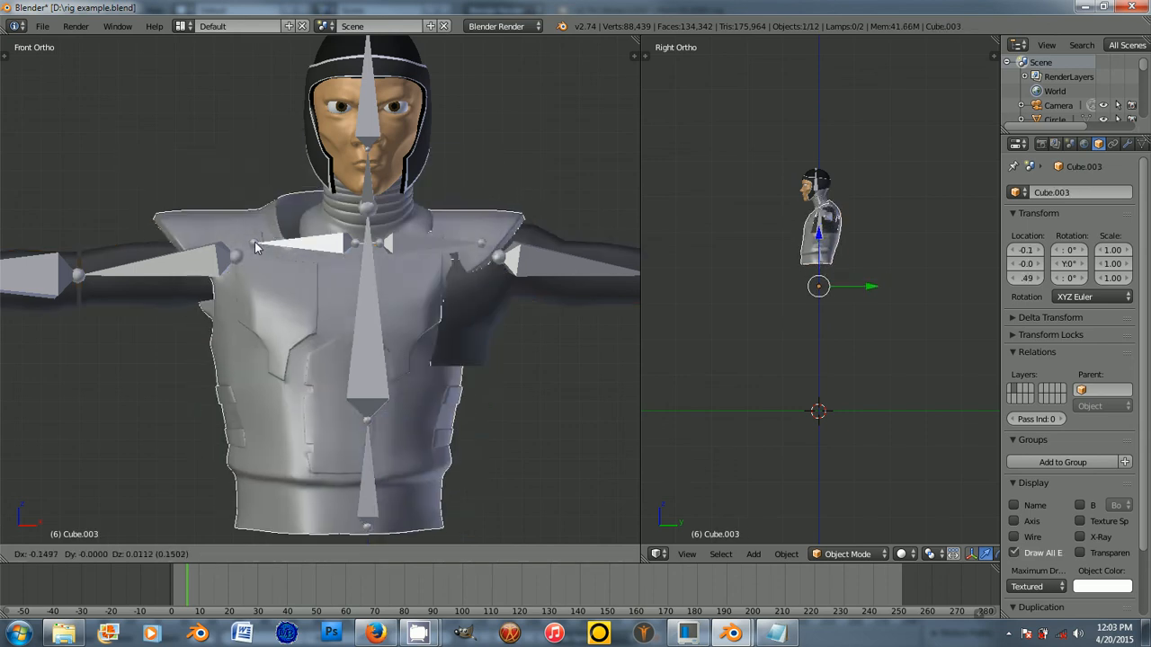
{"action": "right_click", "coordinate": [374, 281], "text": "shift"}
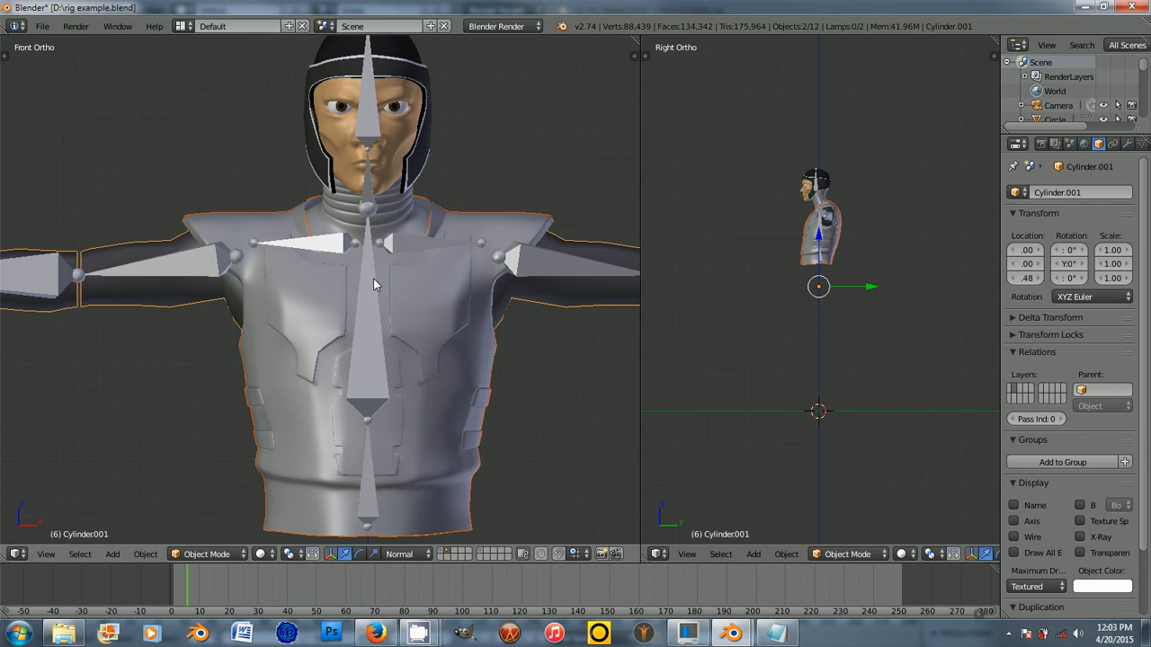
Step: Remove the arm meshes from view and parent the torso armour to the metarig with automatic weights
{"action": "right_click", "coordinate": [175, 251]}
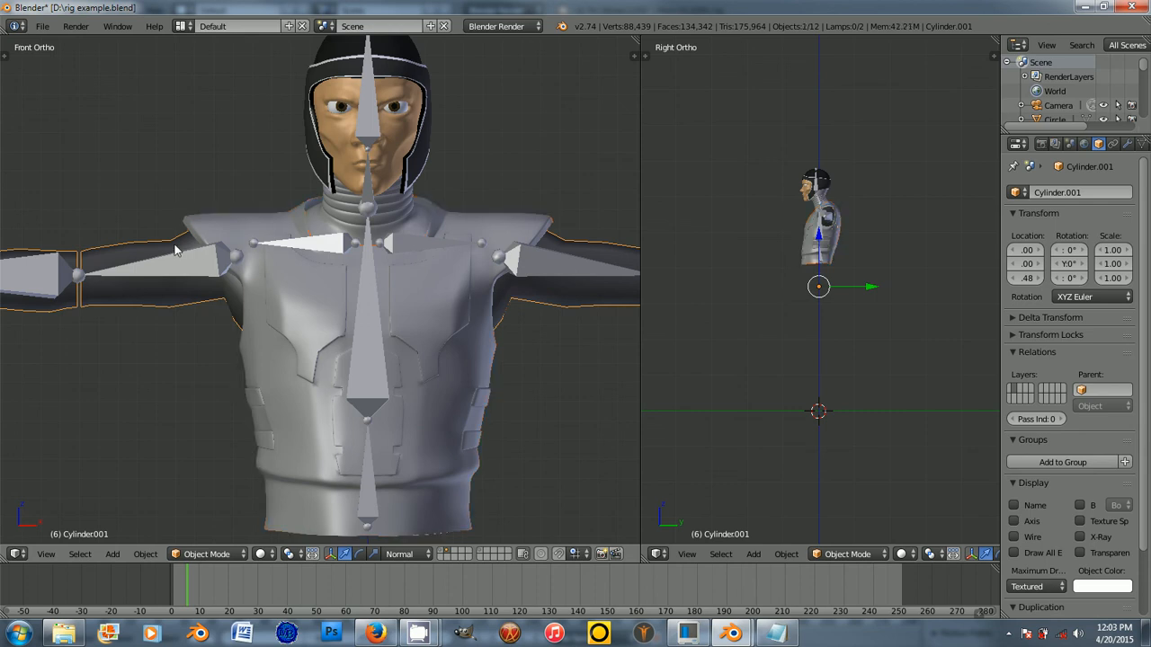
{"action": "right_click", "coordinate": [223, 219]}
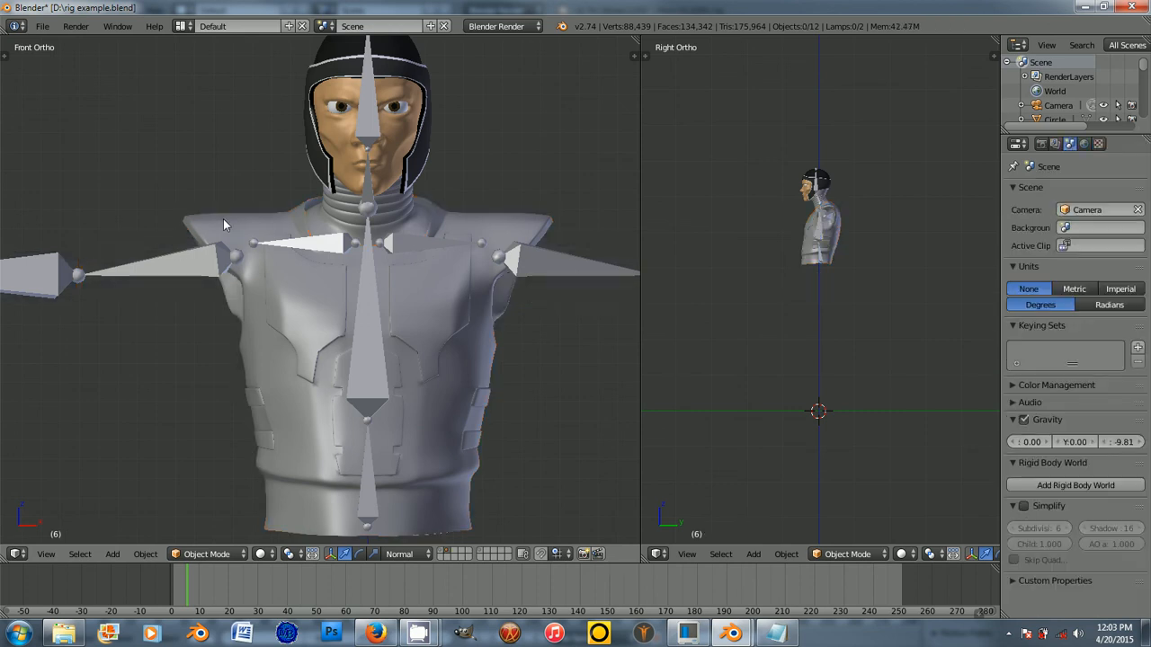
{"action": "right_click", "coordinate": [363, 277], "text": "shift"}
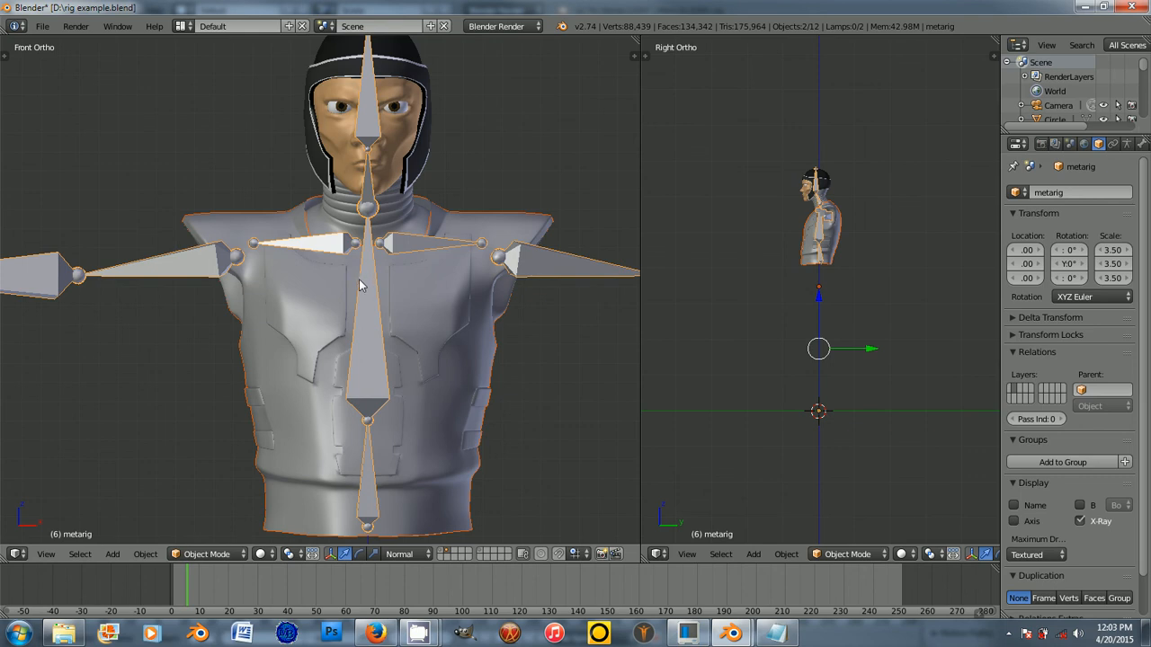
{"action": "key", "text": "ctrl+p"}
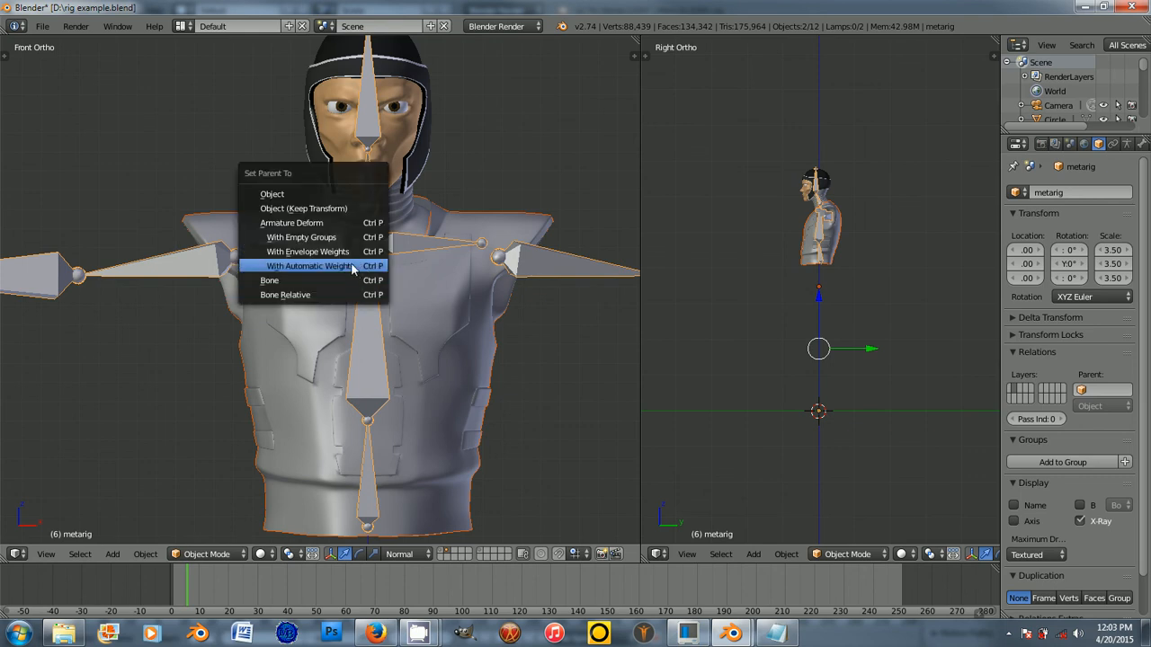
{"action": "left_click", "coordinate": [352, 266]}
{"action": "right_click", "coordinate": [297, 270]}
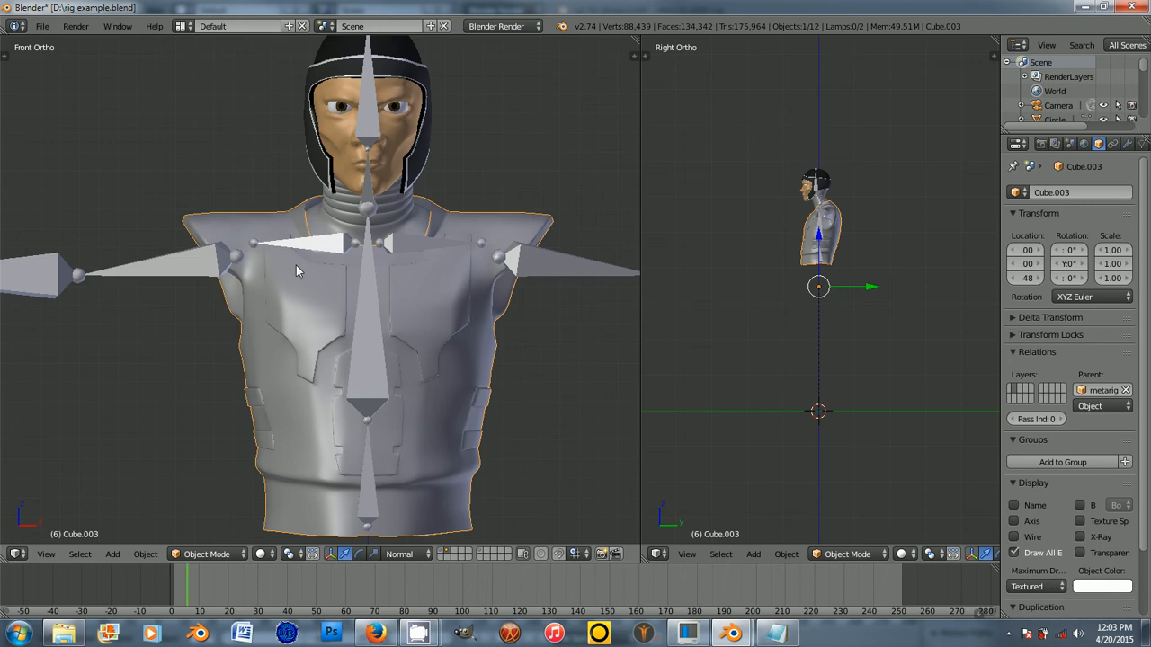
Step: Select the ribbed neck piece in the right side view and test-move it, cancelling the move
{"action": "right_click", "coordinate": [349, 242]}
{"action": "key", "text": "KP_3"}
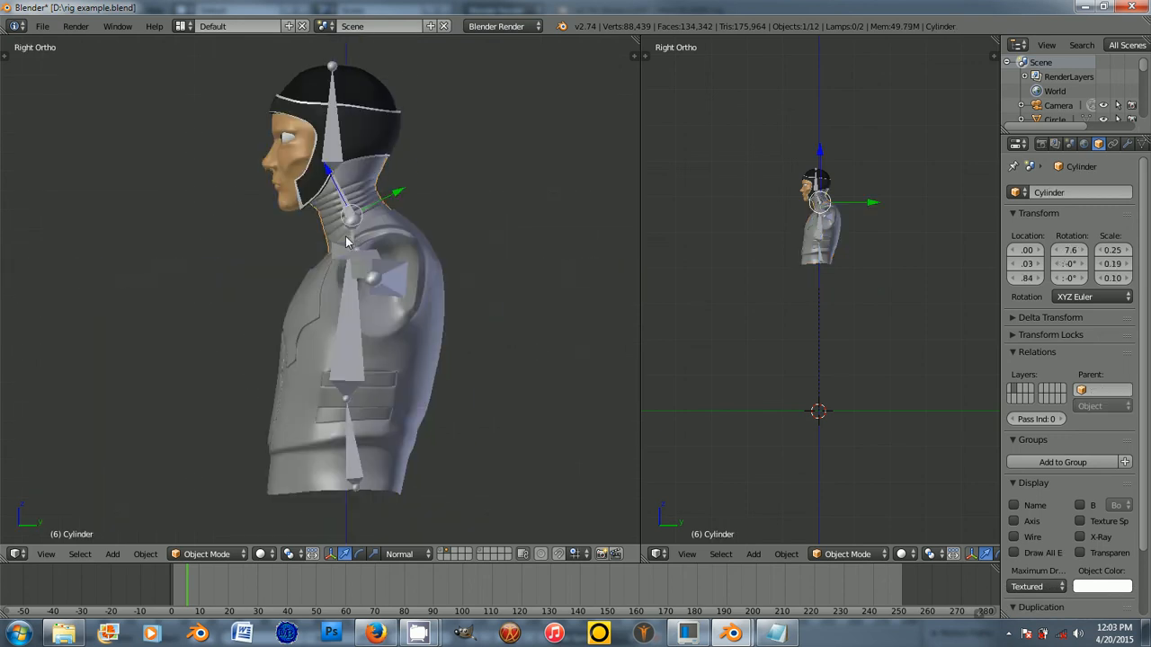
{"action": "scroll", "coordinate": [347, 241], "scroll_direction": "up", "scroll_amount": 3}
{"action": "key", "text": "g"}
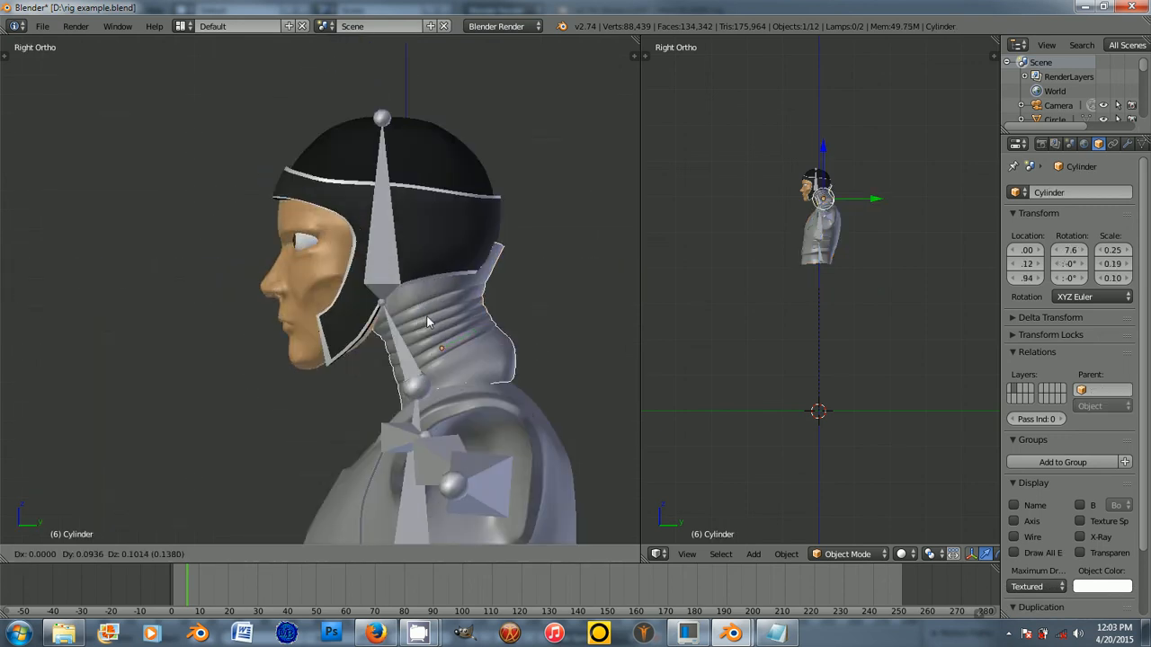
{"action": "right_click", "coordinate": [498, 340]}
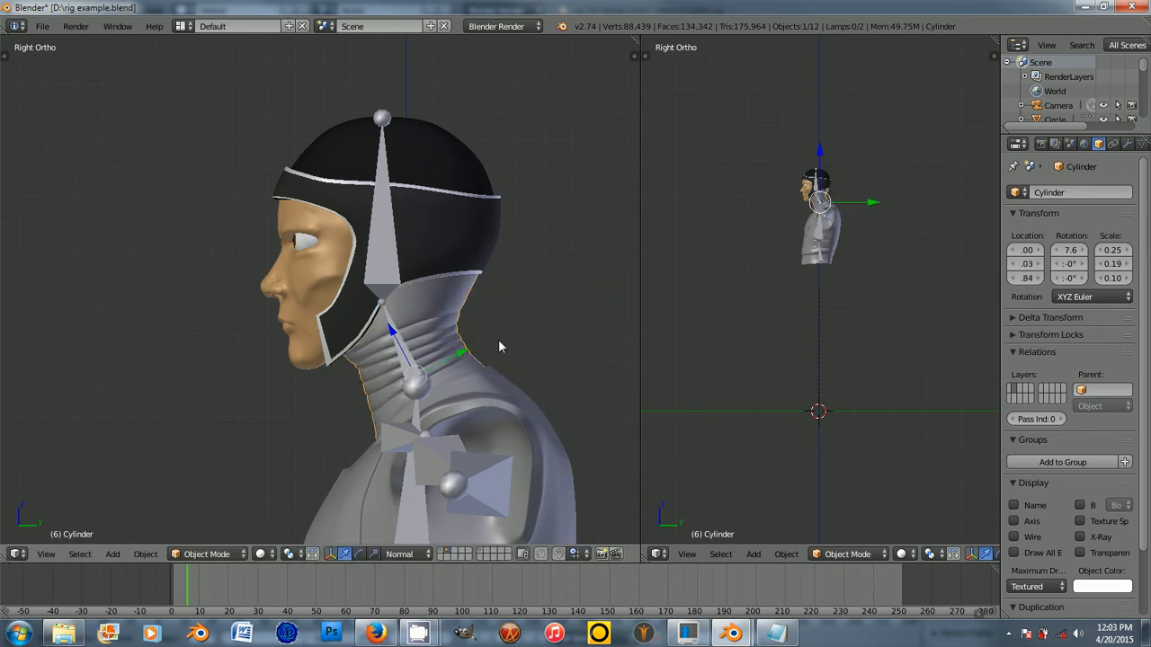
Step: Parent the ribbed neck piece to the metarig in the same way as the torso armour
{"action": "right_click", "coordinate": [434, 331]}
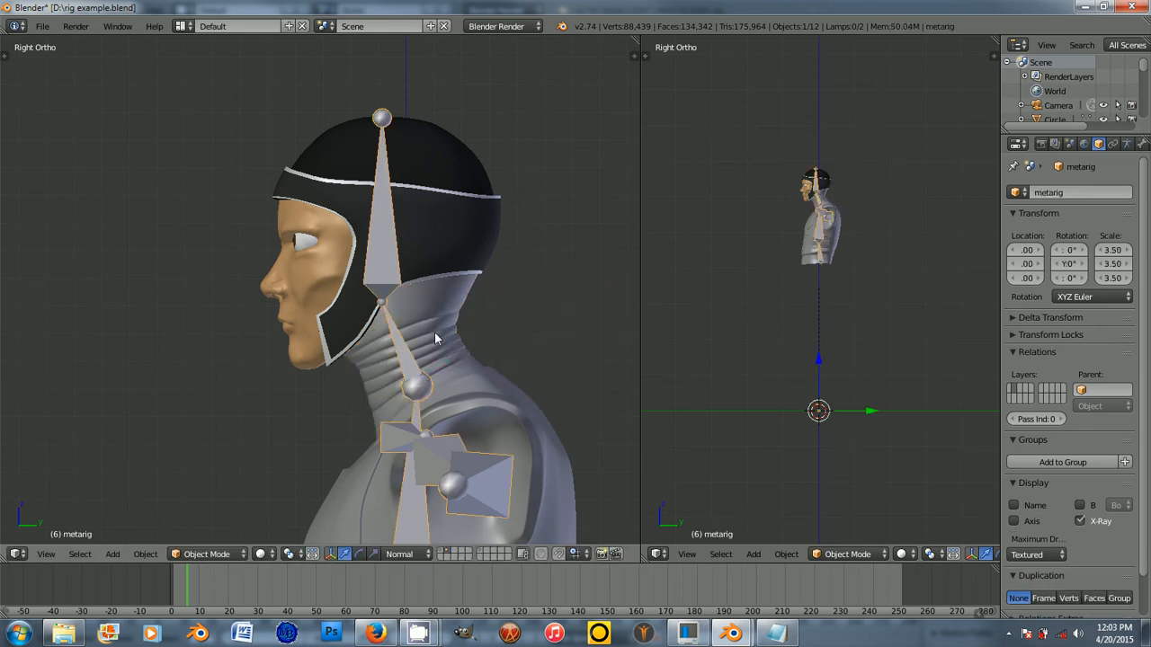
{"action": "right_click", "coordinate": [403, 344], "text": "shift"}
{"action": "right_click", "coordinate": [403, 344], "text": "shift"}
{"action": "key", "text": "ctrl+p"}
{"action": "left_click", "coordinate": [403, 344]}
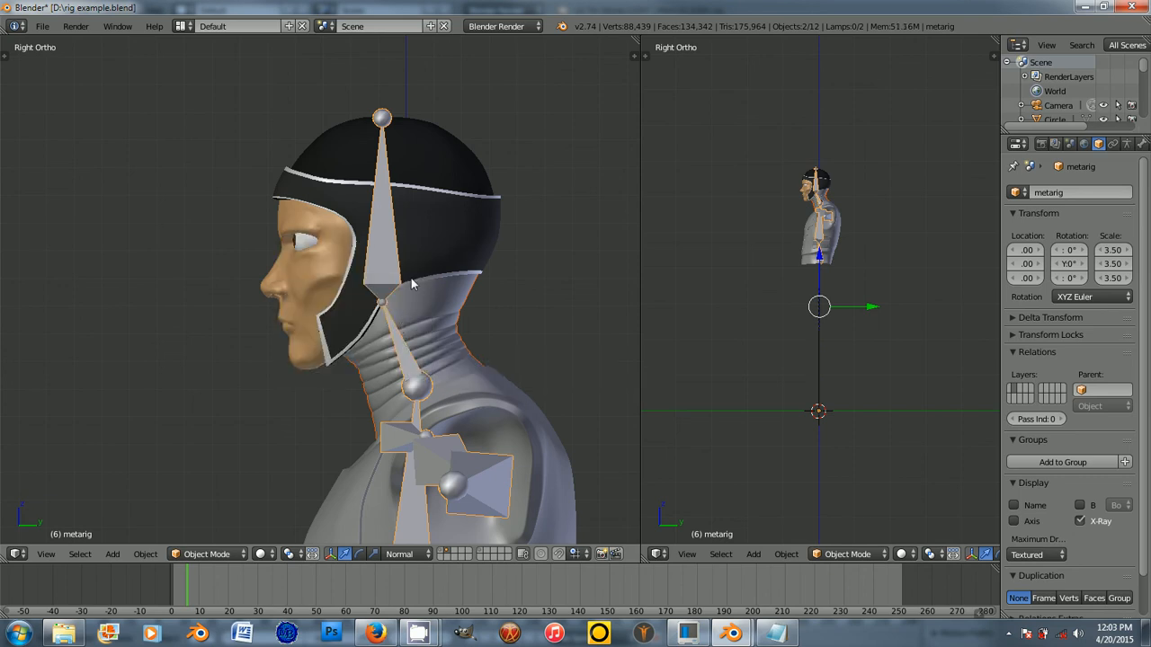
Step: Put the metarig into Pose Mode in the front view and test a trackball rotation of the chest bone, cancelling it
{"action": "key", "text": "KP_1"}
{"action": "scroll", "coordinate": [411, 284], "scroll_direction": "down", "scroll_amount": 2}
{"action": "scroll", "coordinate": [385, 296], "scroll_direction": "down", "scroll_amount": 4, "text": "shift"}
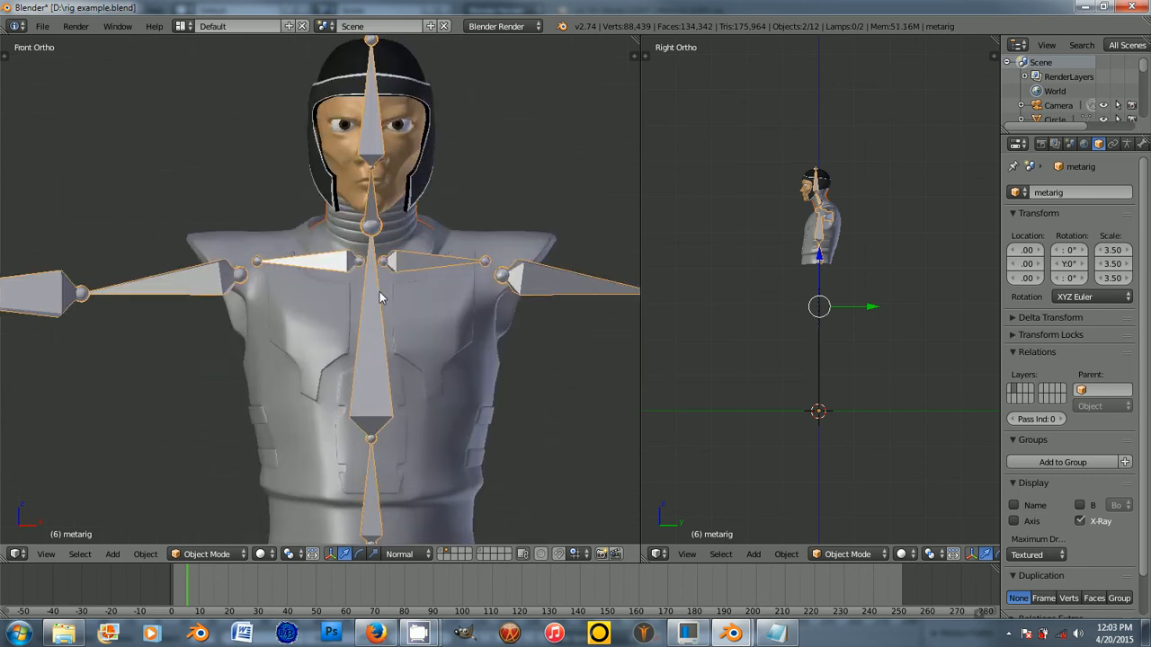
{"action": "key", "text": "ctrl+Tab"}
{"action": "right_click", "coordinate": [370, 301]}
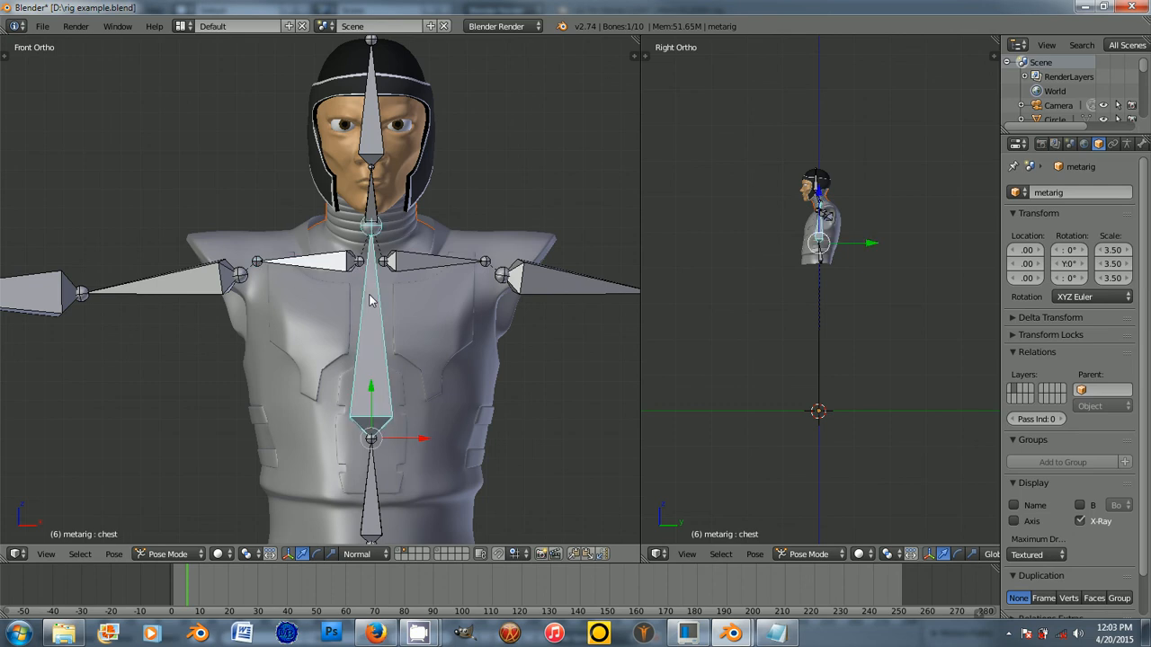
{"action": "key", "text": "r"}
{"action": "key", "text": "r"}
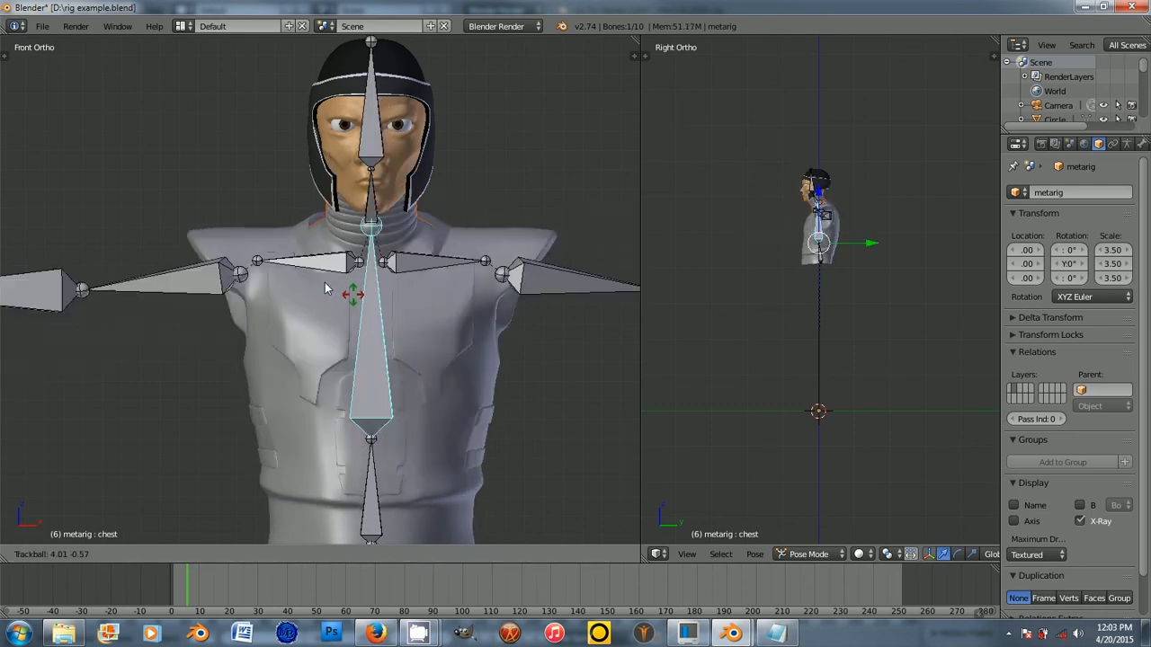
{"action": "right_click", "coordinate": [364, 316]}
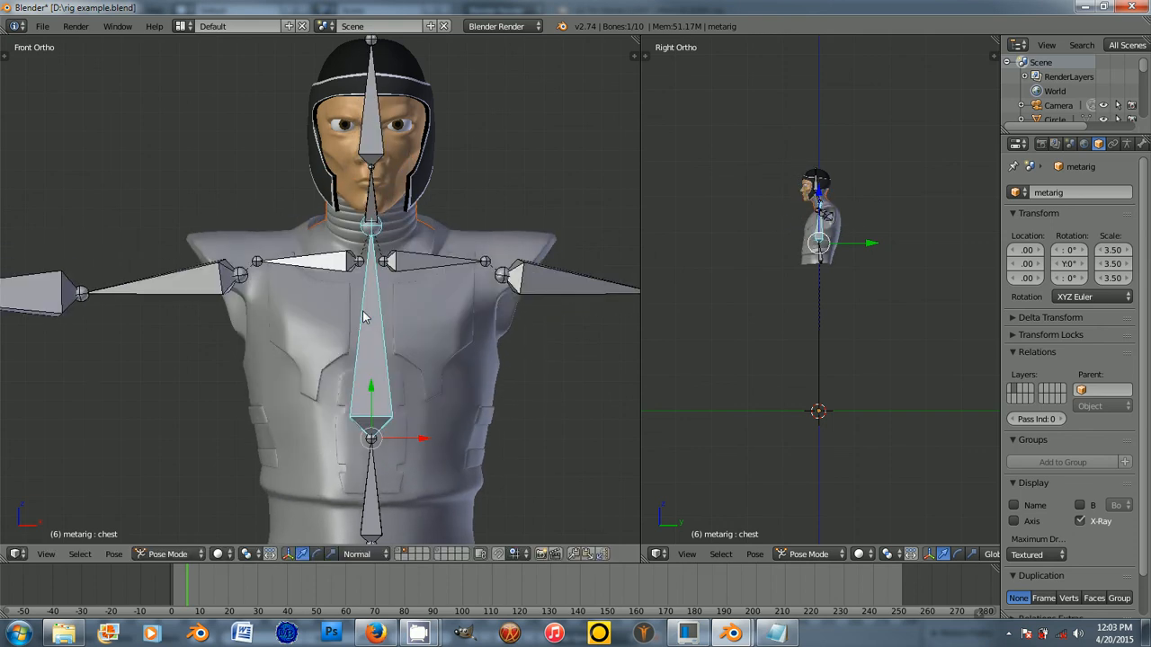
Step: Return to Object Mode and test-move the torso armour twice, cancelling each move
{"action": "key", "text": "ctrl+Tab"}
{"action": "right_click", "coordinate": [447, 276]}
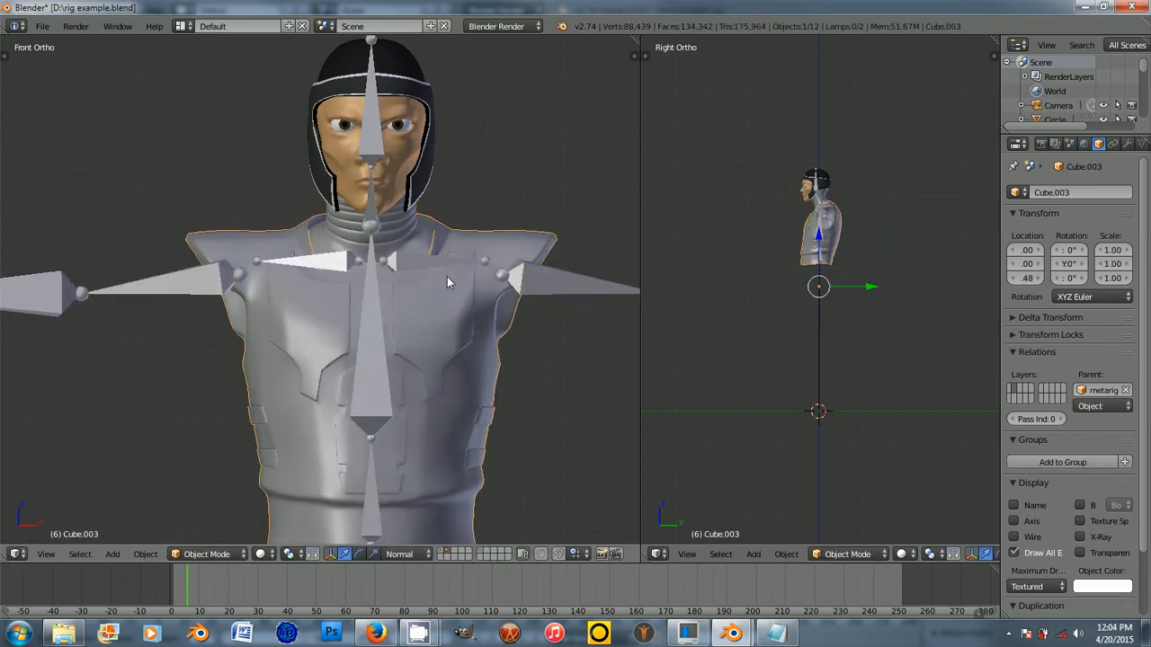
{"action": "key", "text": "g"}
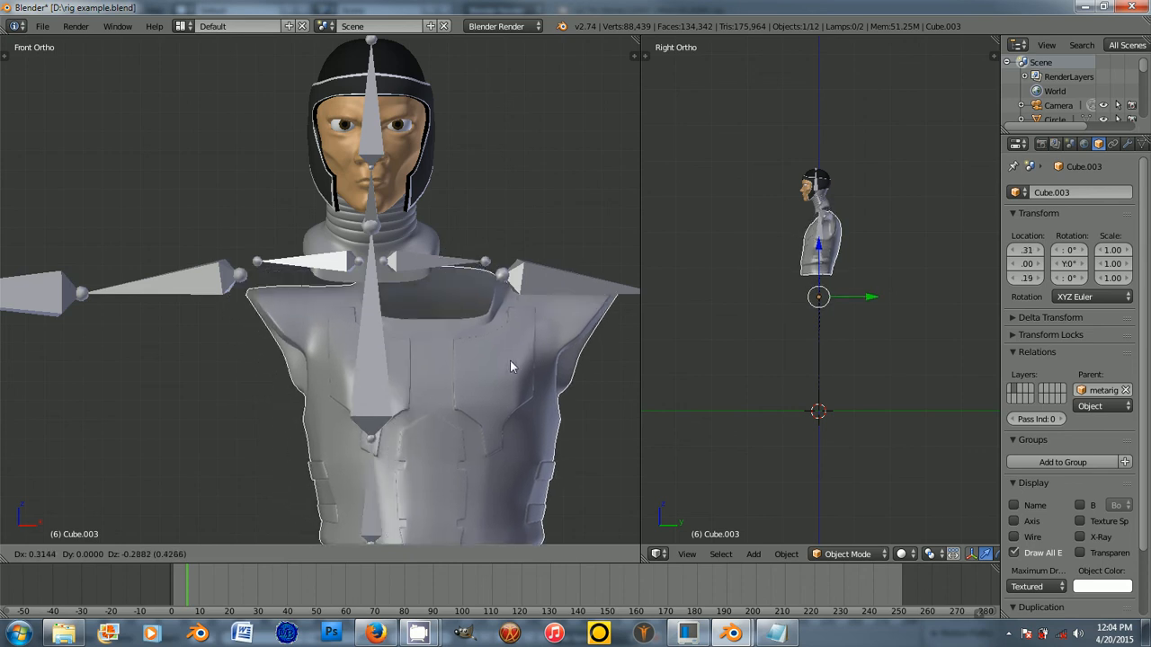
{"action": "right_click", "coordinate": [278, 297]}
{"action": "scroll", "coordinate": [279, 290], "scroll_direction": "down", "scroll_amount": 5}
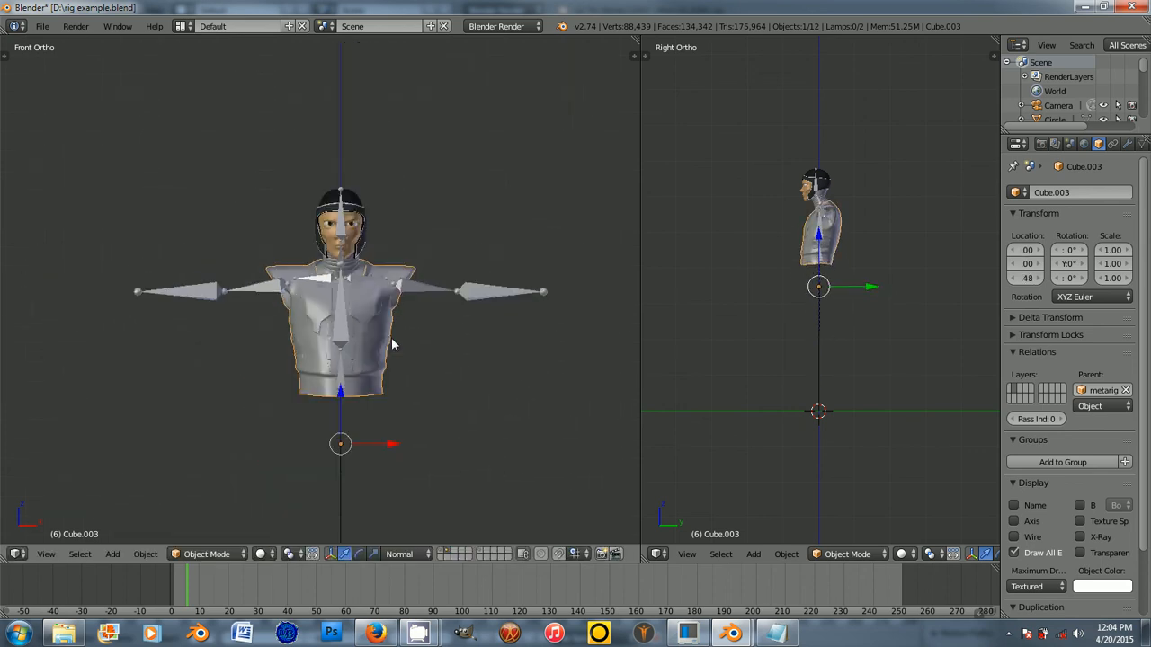
{"action": "key", "text": "g"}
{"action": "right_click", "coordinate": [274, 364]}
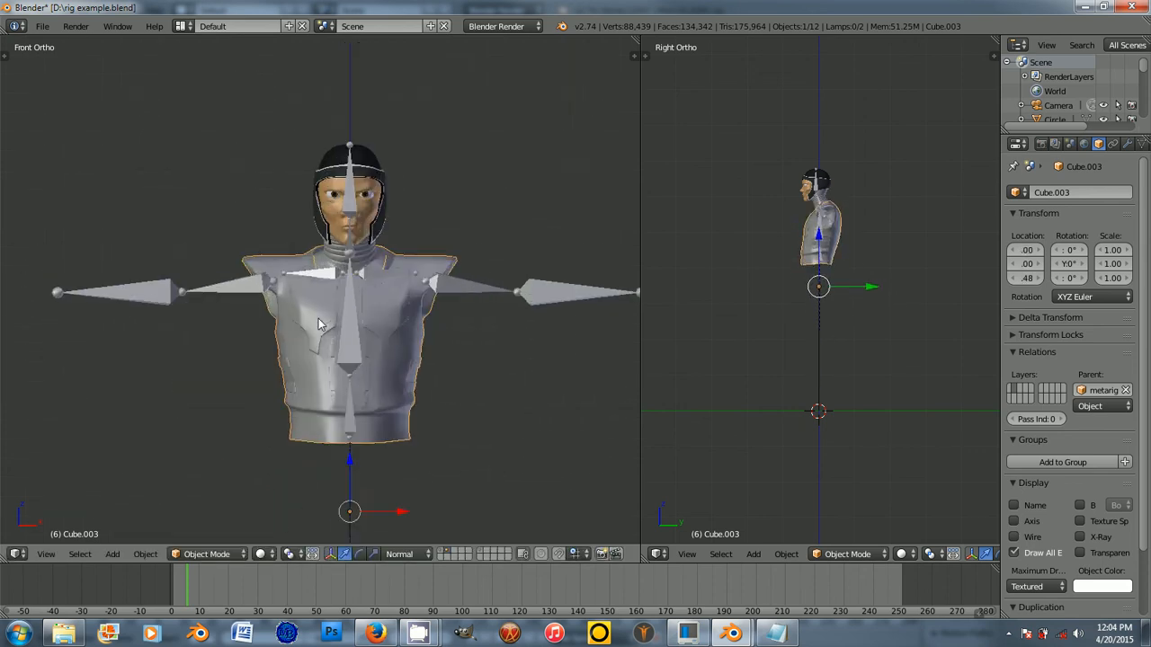
{"action": "scroll", "coordinate": [337, 165], "scroll_direction": "up", "scroll_amount": 4}
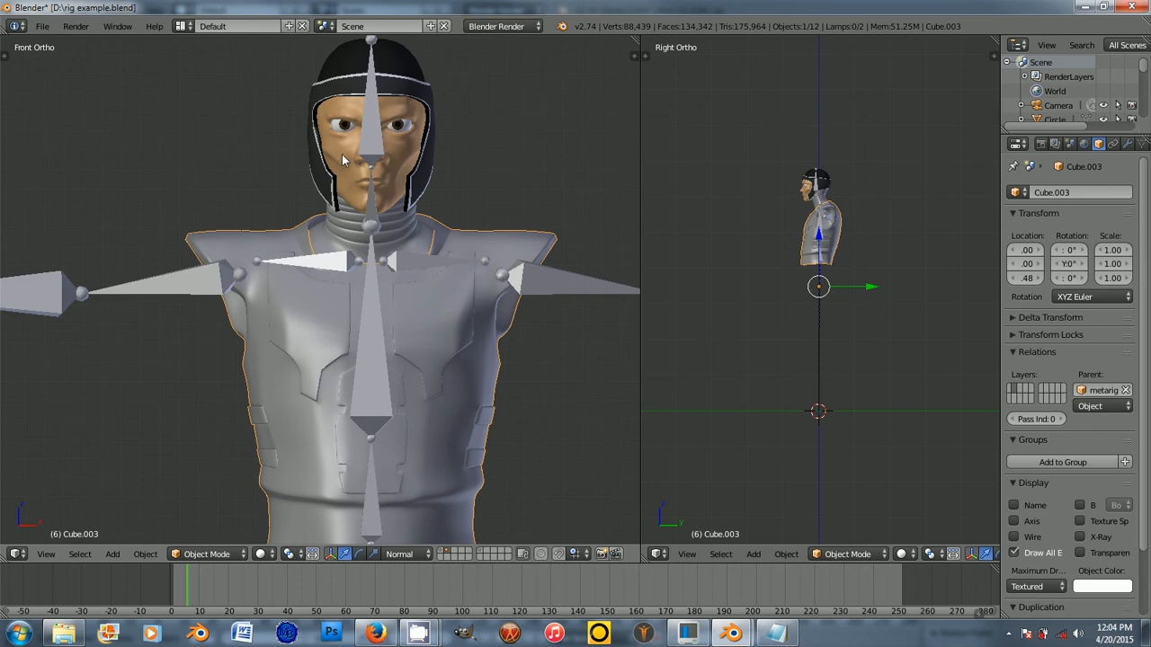
Step: Select the head mesh and test-move it out of the helmet, cancelling the move
{"action": "right_click", "coordinate": [341, 154]}
{"action": "key", "text": "g"}
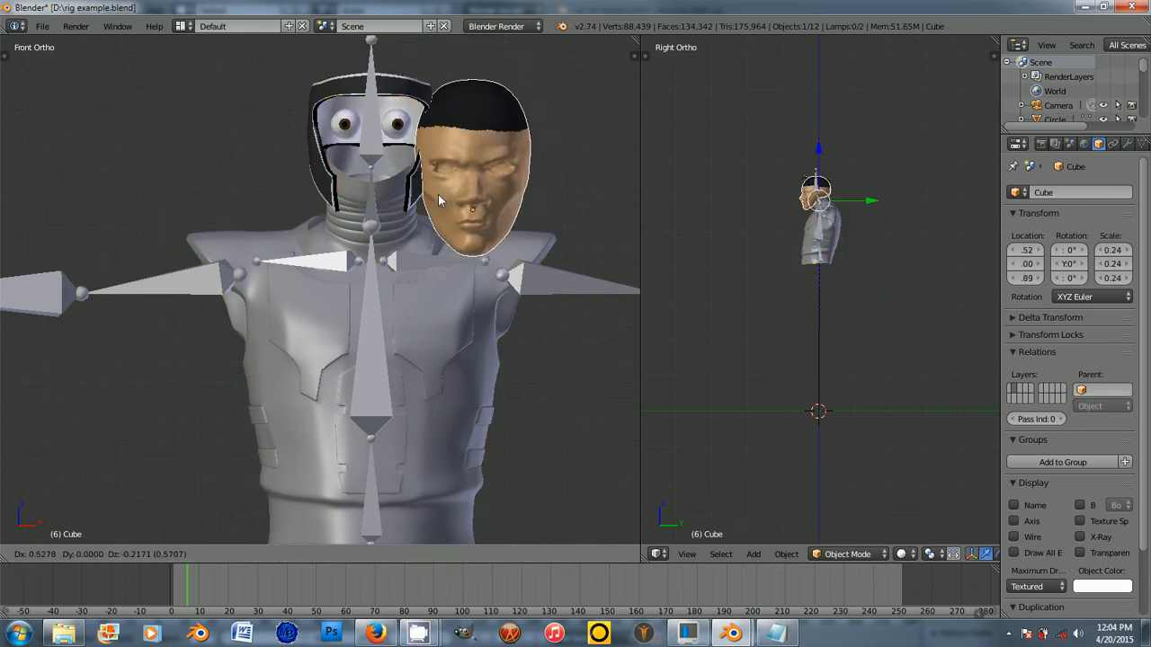
{"action": "right_click", "coordinate": [436, 176]}
Step: Examine the density of the head's mesh in Edit Mode and return to Object Mode
{"action": "scroll", "coordinate": [436, 171], "scroll_direction": "up", "scroll_amount": 7}
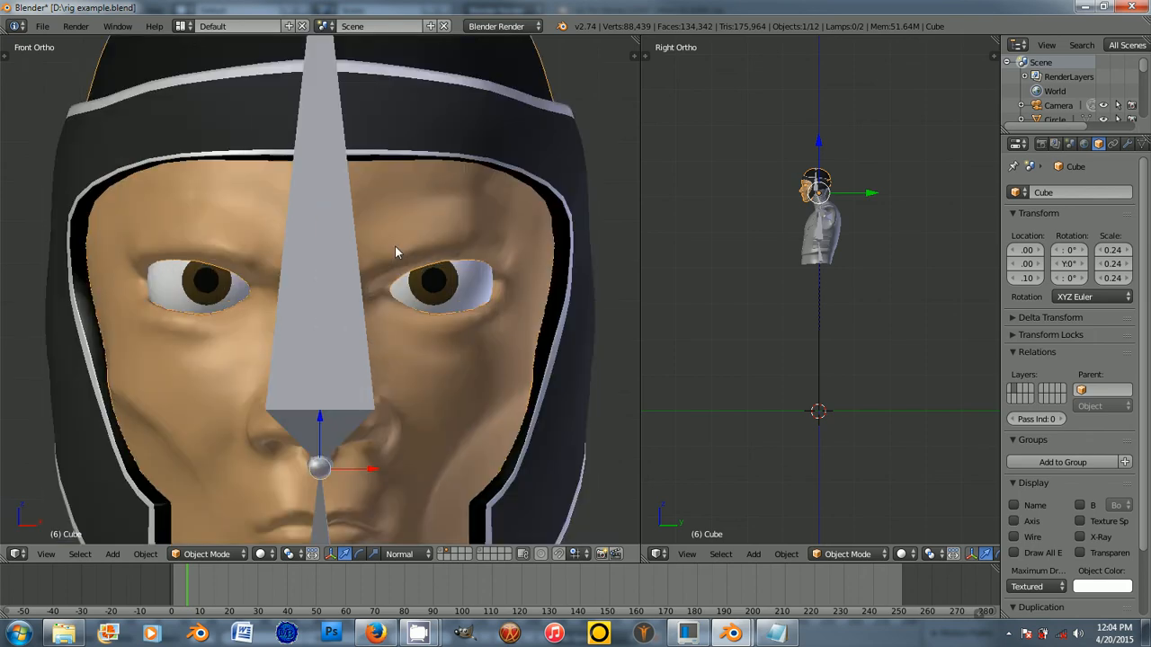
{"action": "key", "text": "Tab"}
{"action": "scroll", "coordinate": [395, 270], "scroll_direction": "down", "scroll_amount": 4}
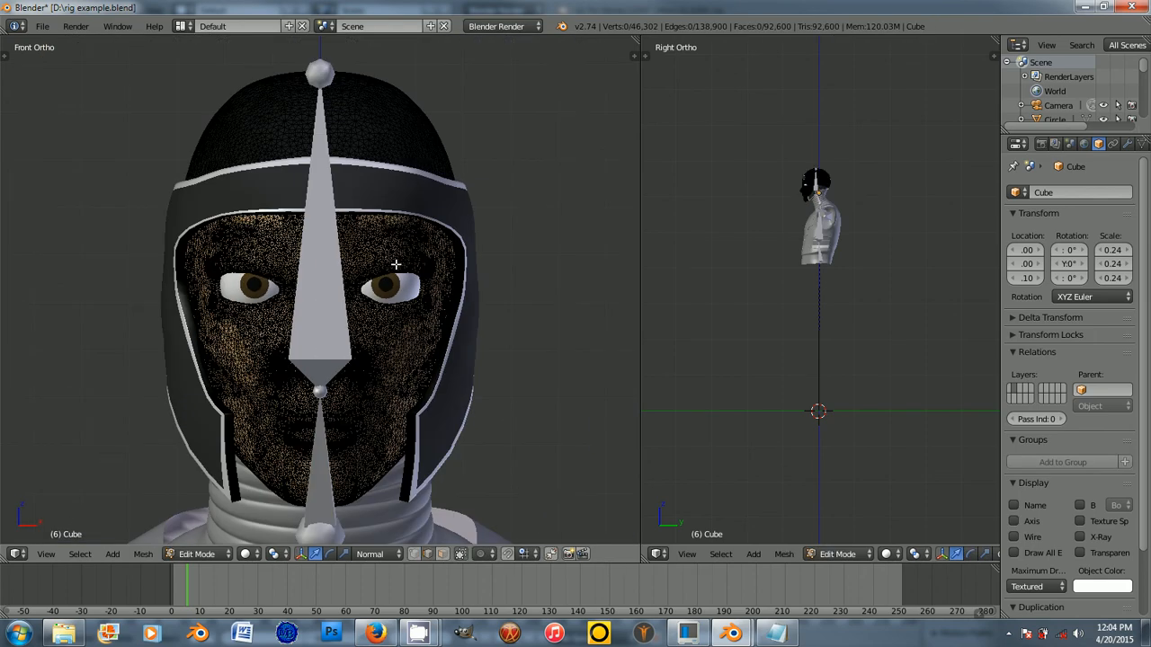
{"action": "scroll", "coordinate": [396, 264], "scroll_direction": "up", "scroll_amount": 3}
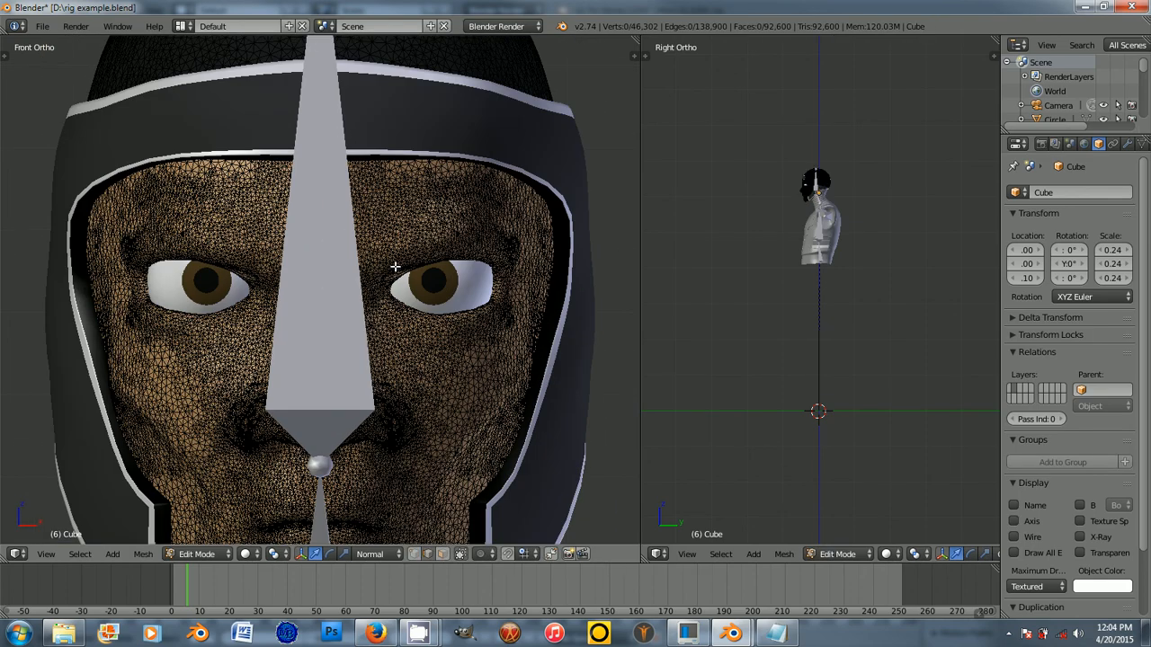
{"action": "key", "text": "Tab"}
Step: Select the helmet piece around the face and test-move it twice, cancelling each move
{"action": "scroll", "coordinate": [395, 268], "scroll_direction": "down", "scroll_amount": 6}
{"action": "middle_click_drag", "start_coordinate": [393, 268], "coordinate": [396, 244], "text": "shift"}
{"action": "right_click", "coordinate": [396, 208]}
{"action": "key", "text": "g"}
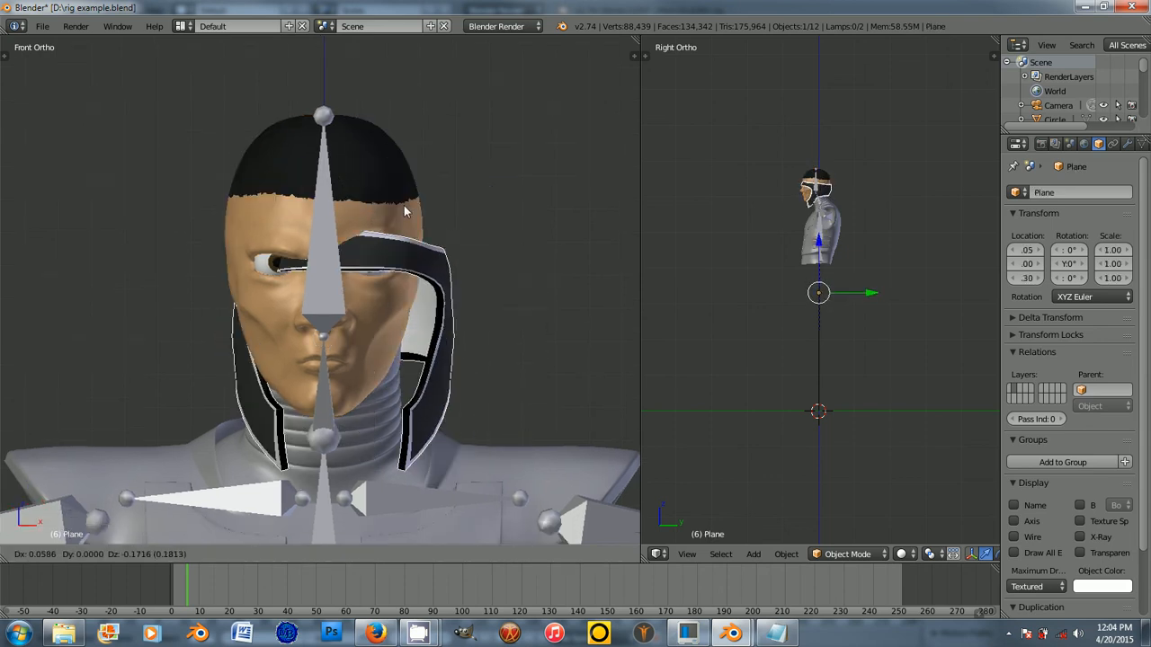
{"action": "right_click", "coordinate": [436, 239]}
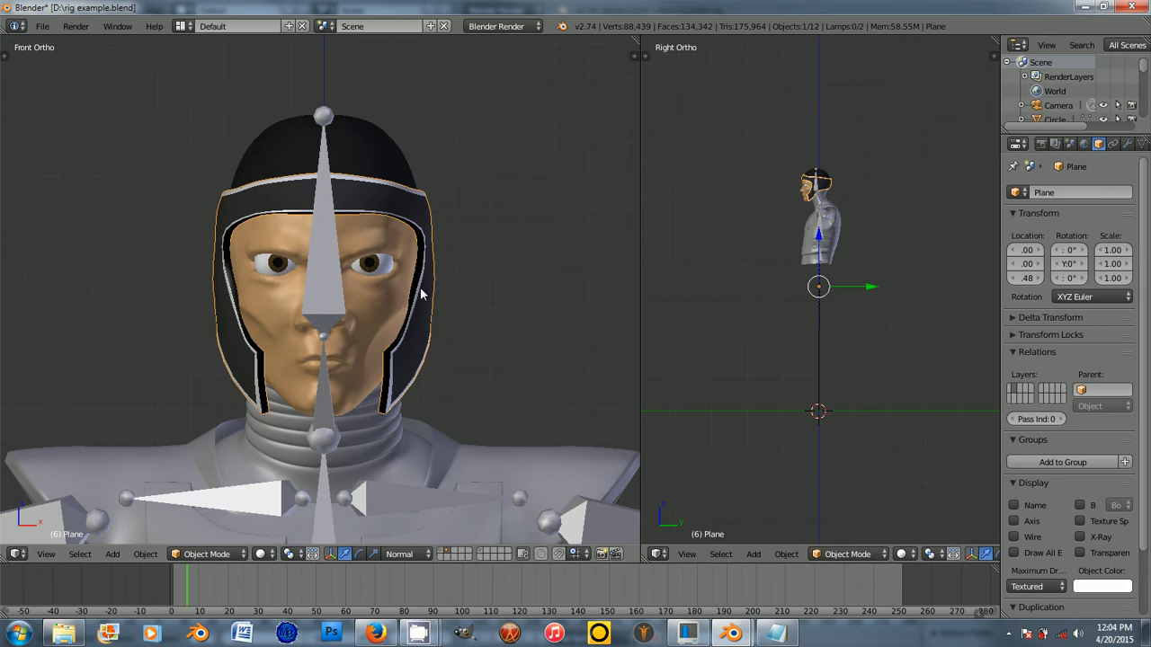
{"action": "middle_click_drag", "start_coordinate": [380, 389], "coordinate": [419, 278], "text": "shift"}
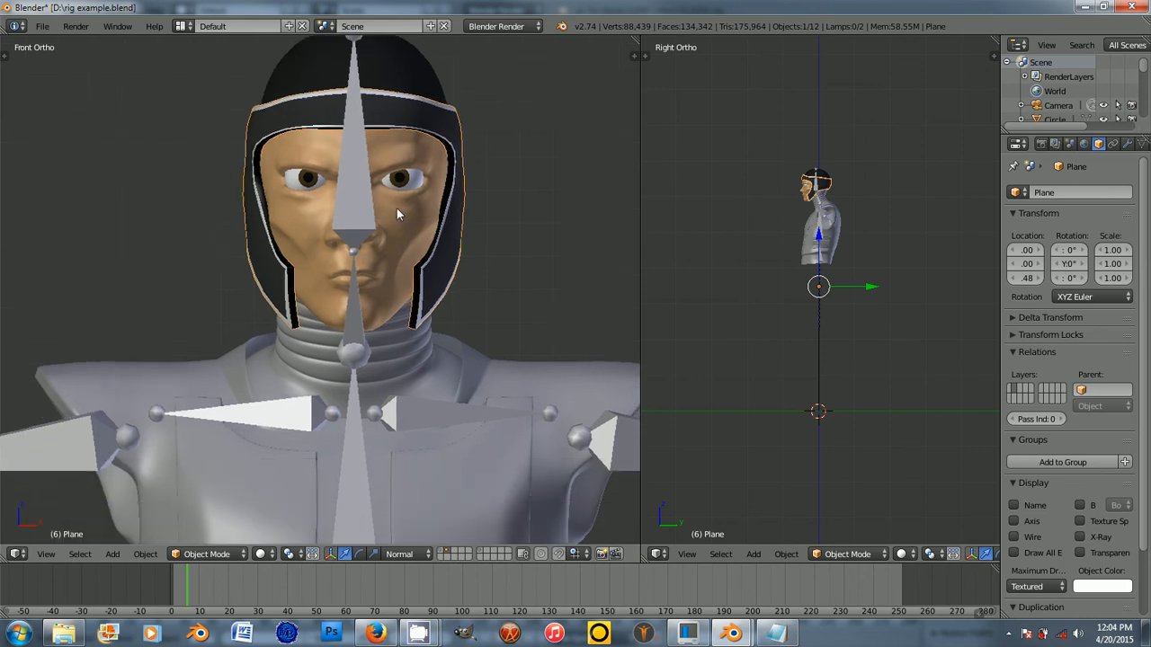
{"action": "key", "text": "g"}
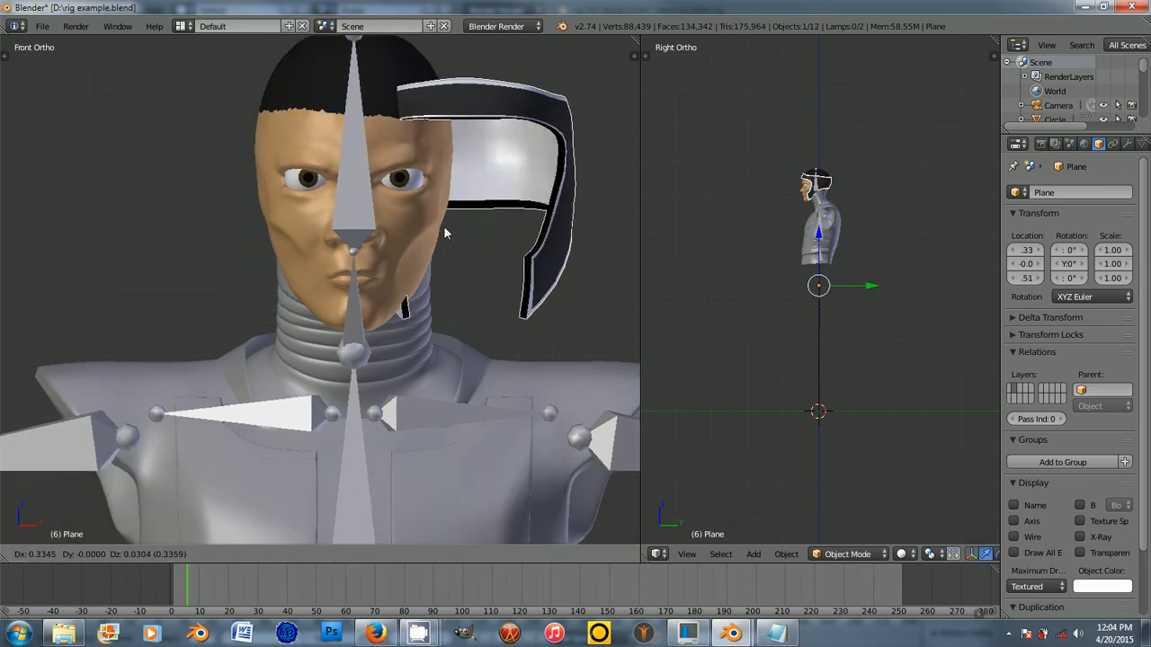
{"action": "right_click", "coordinate": [418, 209]}
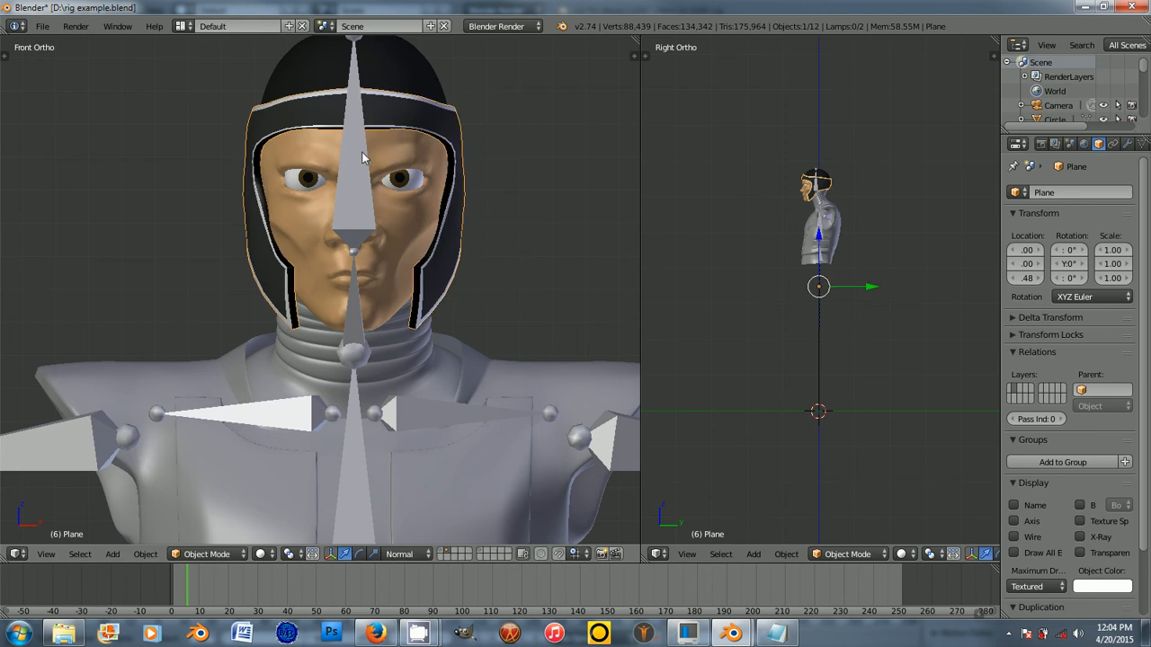
Step: Put the metarig into Pose Mode and select only its head bone
{"action": "right_click", "coordinate": [364, 158]}
{"action": "key", "text": "ctrl+Tab"}
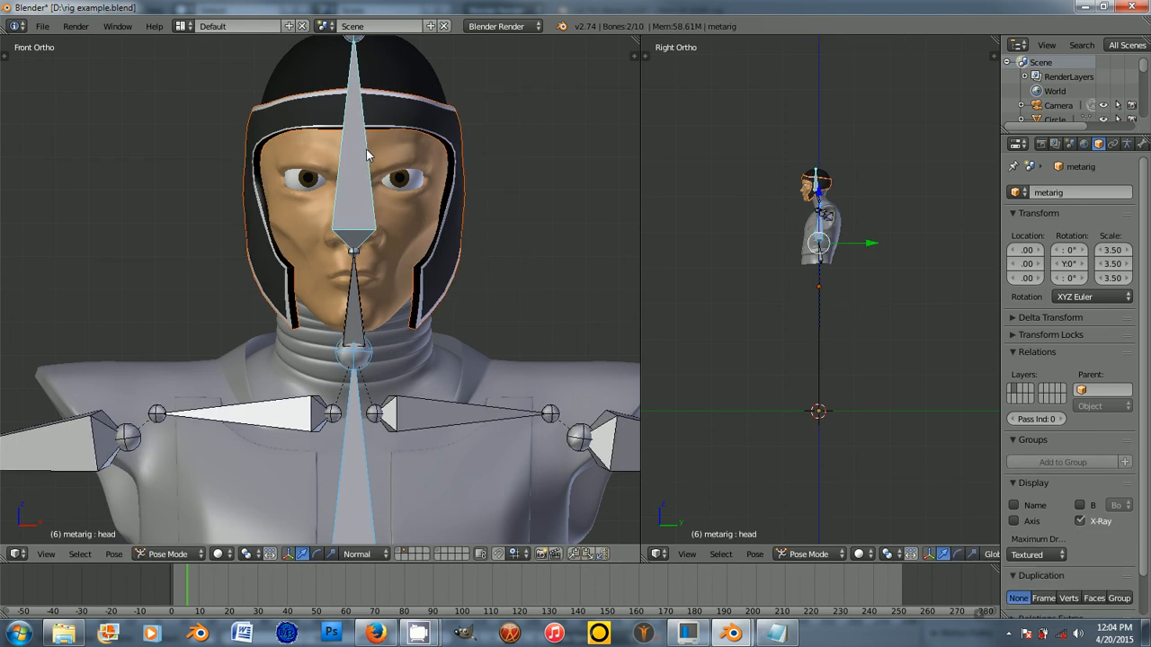
{"action": "key", "text": "a"}
{"action": "right_click", "coordinate": [354, 158]}
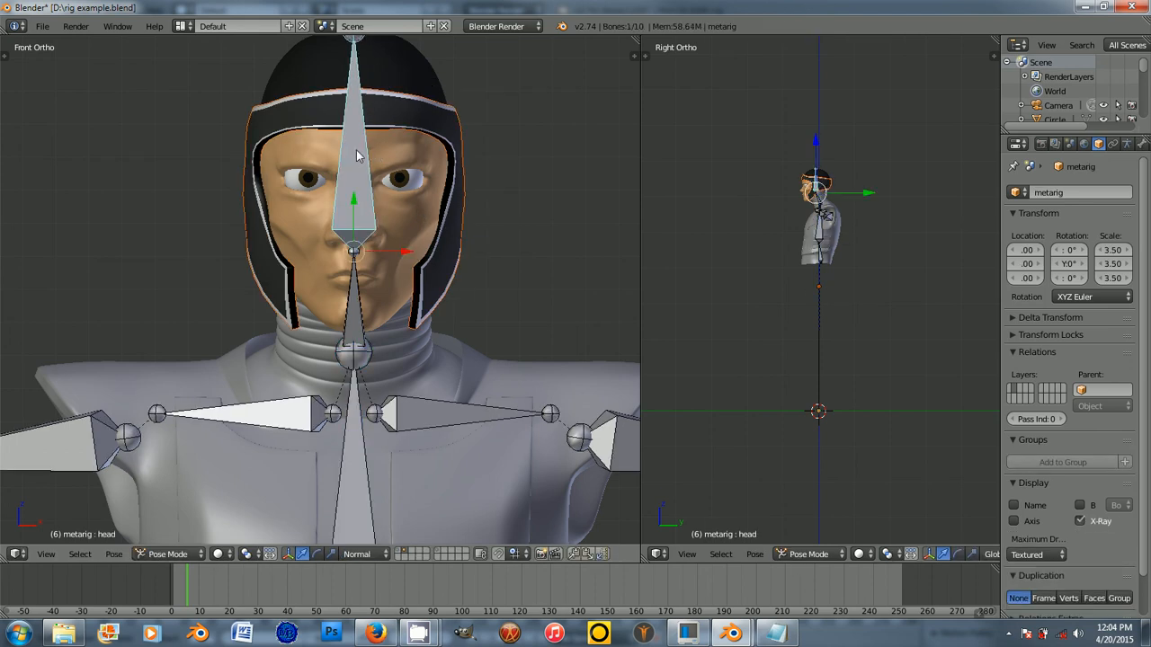
Step: Parent the helmet piece to the metarig's head bone using the Bone parenting option
{"action": "right_click", "coordinate": [409, 123]}
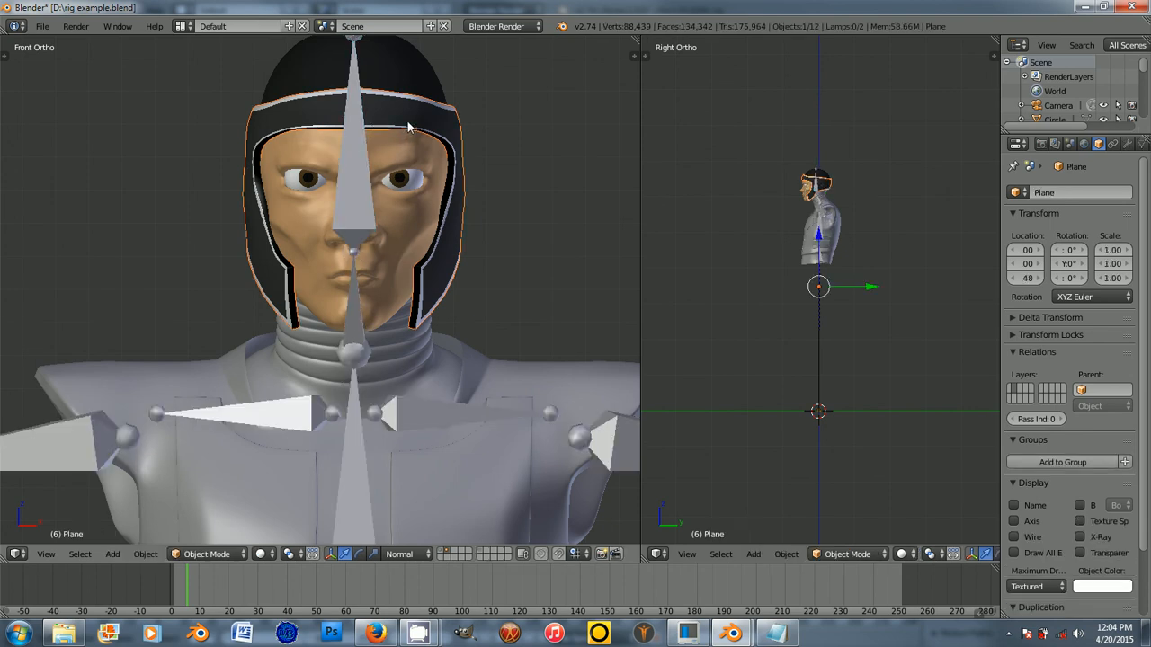
{"action": "right_click", "coordinate": [356, 121], "text": "shift"}
{"action": "key", "text": "ctrl+p"}
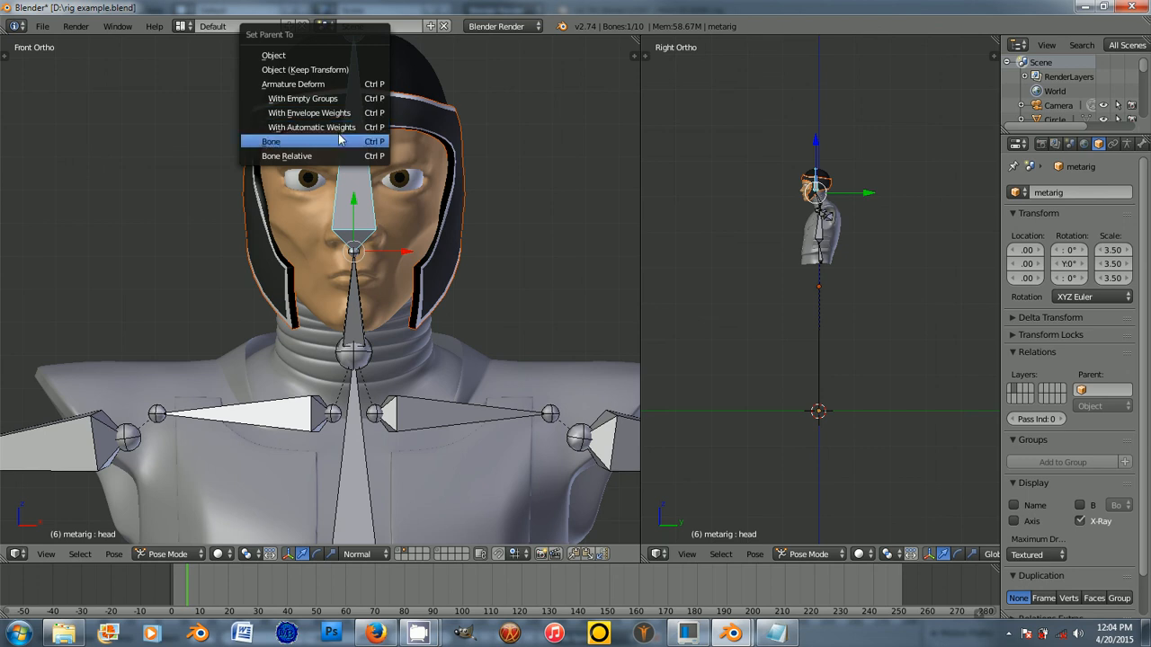
{"action": "left_click", "coordinate": [328, 146]}
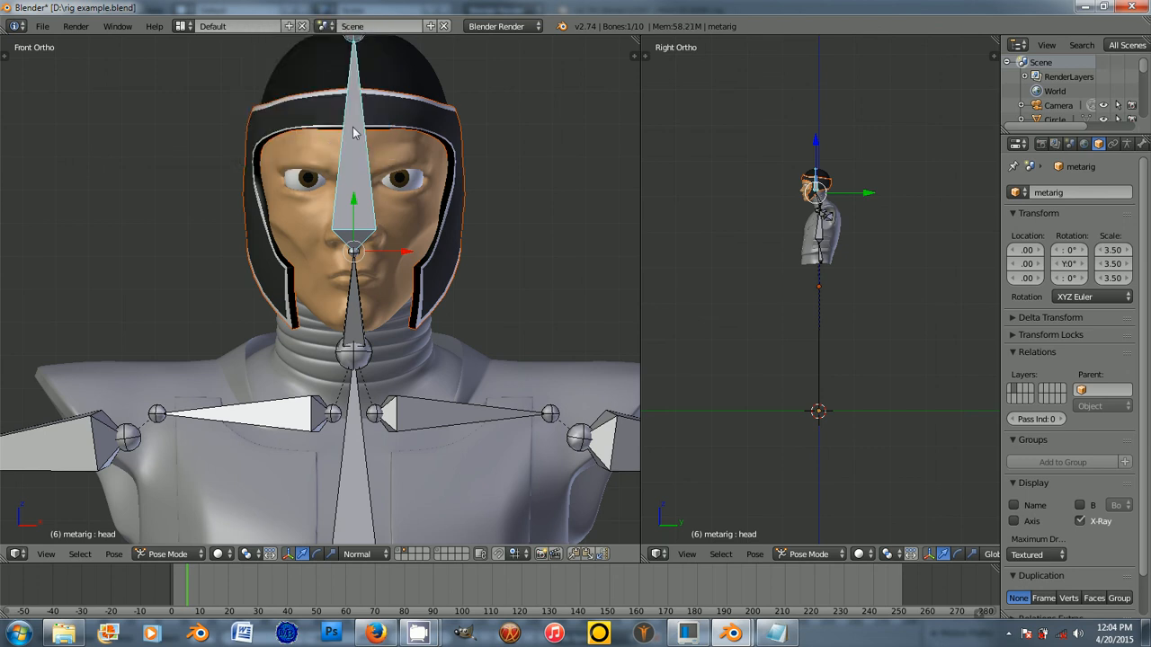
Step: Test a trackball rotation of the head bone with the helmet attached, cancelling it
{"action": "key", "text": "r"}
{"action": "key", "text": "r"}
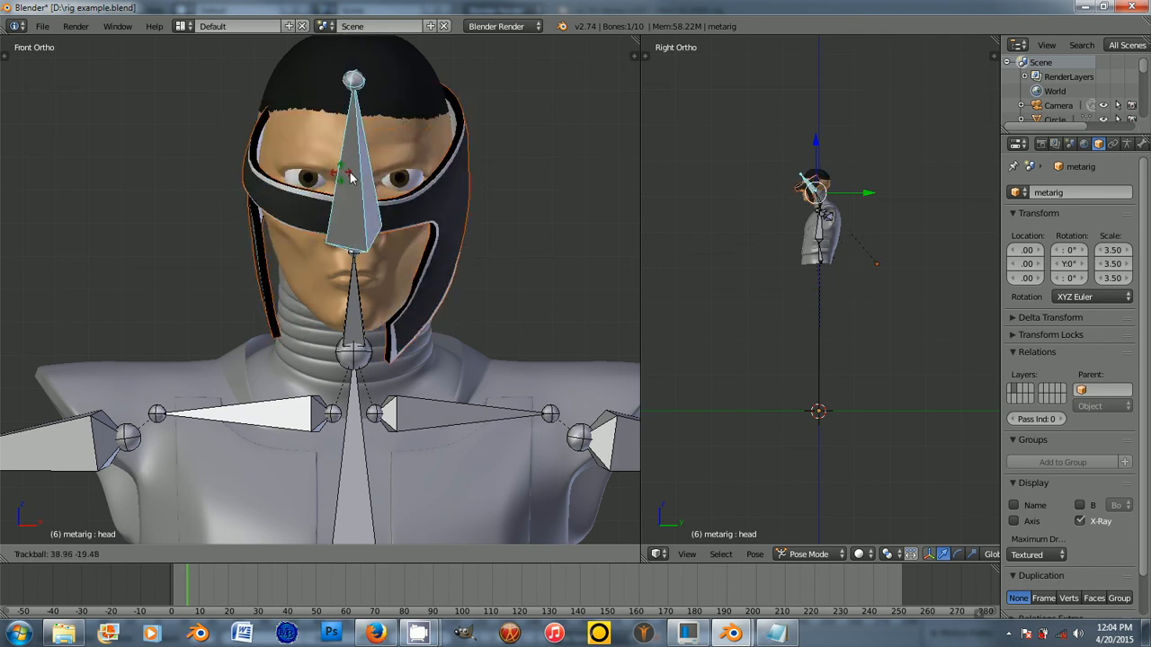
{"action": "right_click", "coordinate": [328, 141]}
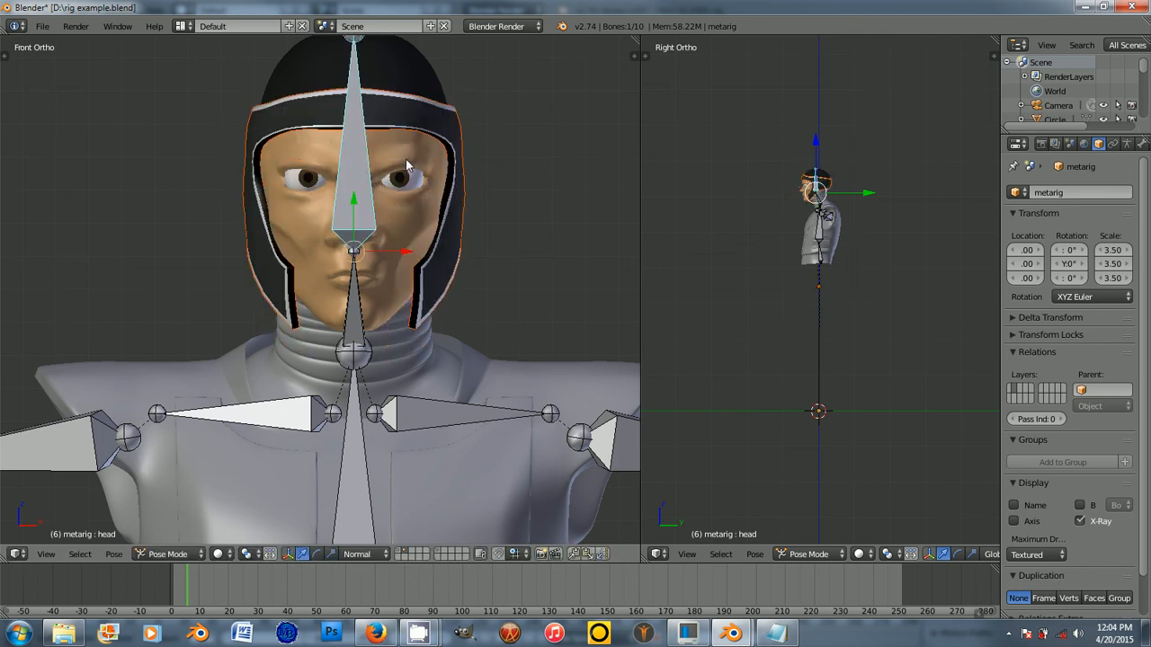
Step: Select the head mesh, briefly test-move it, and parent it to the head bone with the Bone option
{"action": "right_click", "coordinate": [407, 165]}
{"action": "key", "text": "g"}
{"action": "right_click", "coordinate": [409, 196]}
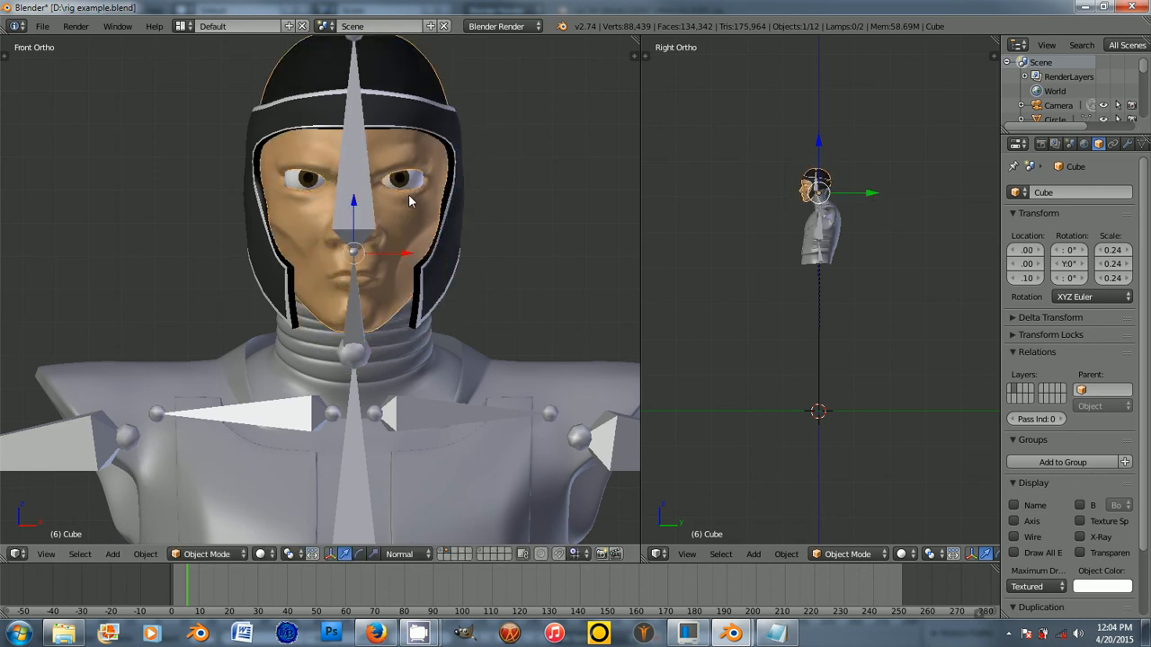
{"action": "right_click", "coordinate": [364, 133]}
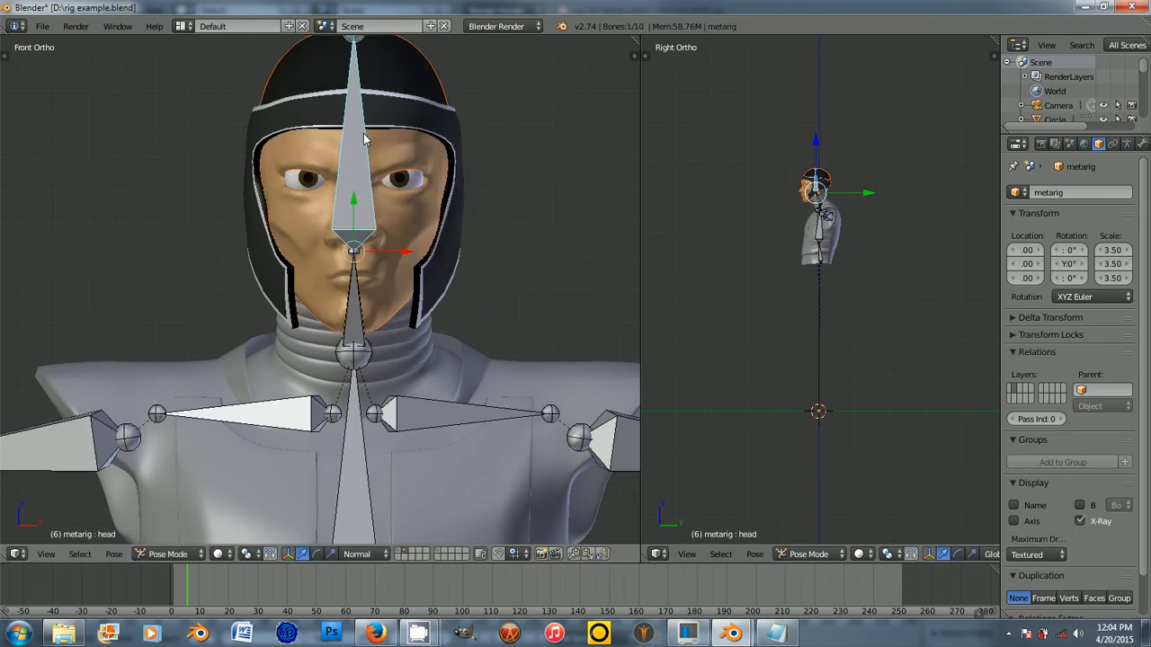
{"action": "key", "text": "ctrl+p"}
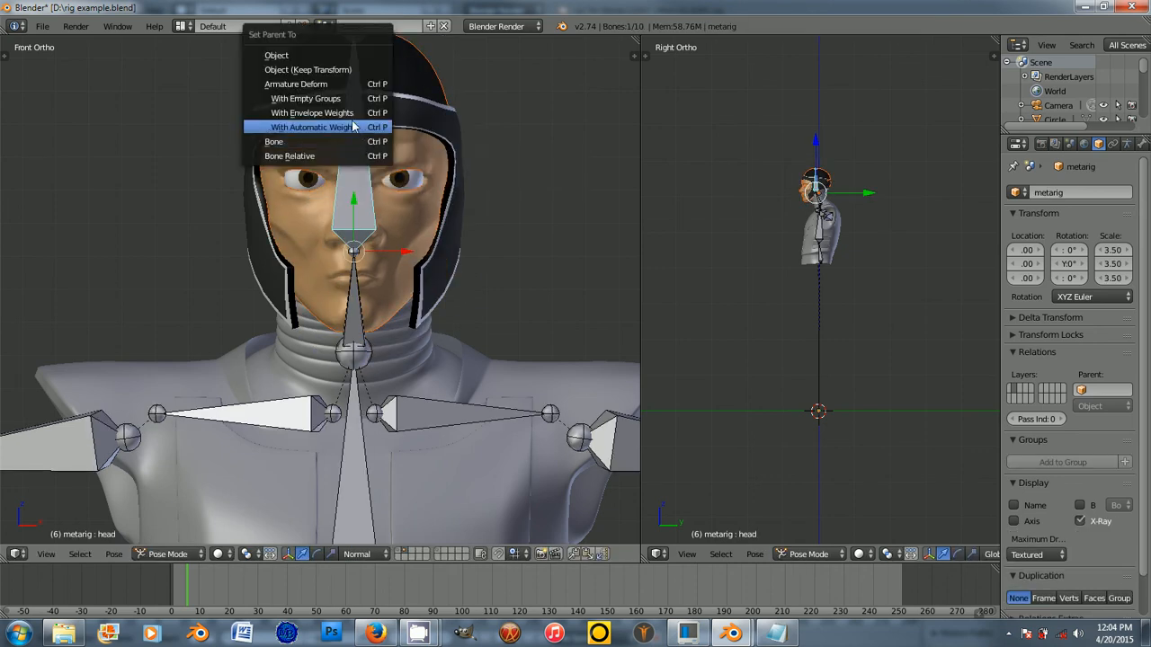
{"action": "left_click", "coordinate": [348, 140]}
Step: Return to Object Mode, select the eyes and test-move them, cancelling the move
{"action": "middle_click_drag", "start_coordinate": [369, 228], "coordinate": [414, 281], "text": "shift"}
{"action": "scroll", "coordinate": [405, 271], "scroll_direction": "up", "scroll_amount": 2}
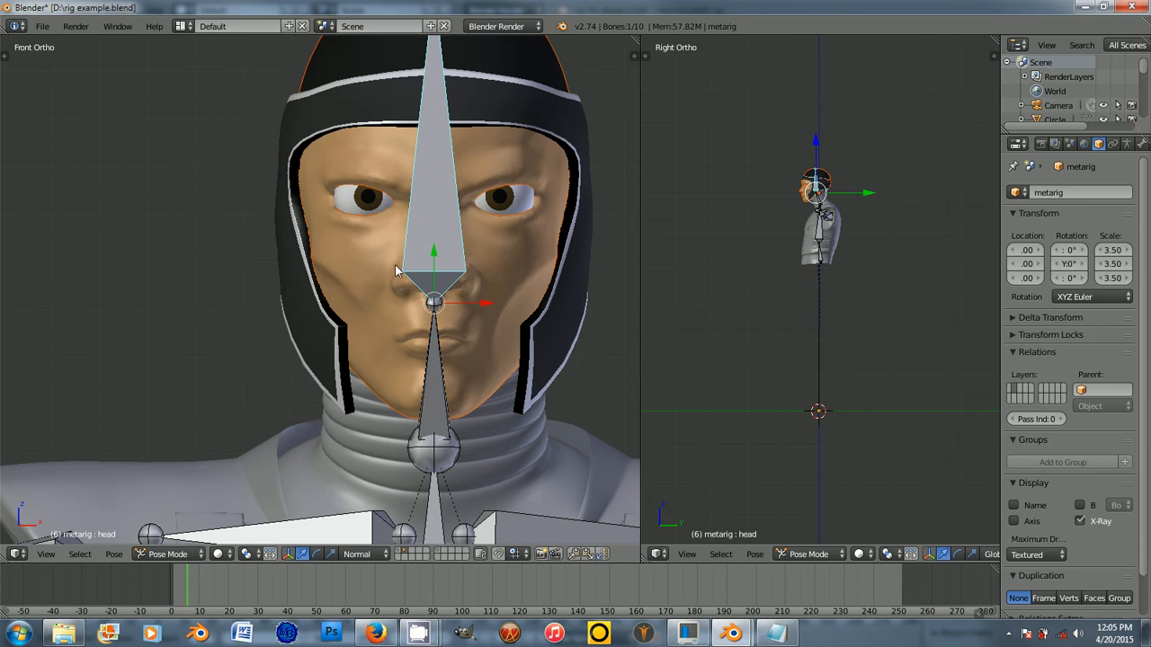
{"action": "key", "text": "ctrl+Tab"}
{"action": "right_click", "coordinate": [361, 218]}
{"action": "key", "text": "g"}
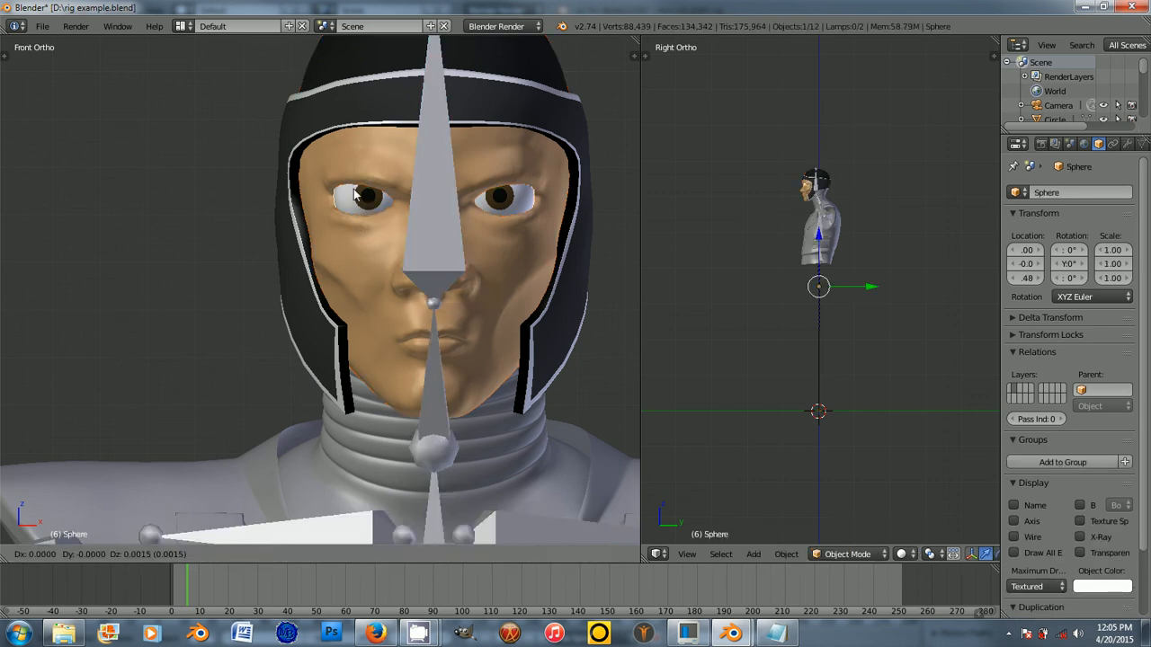
{"action": "right_click", "coordinate": [330, 206]}
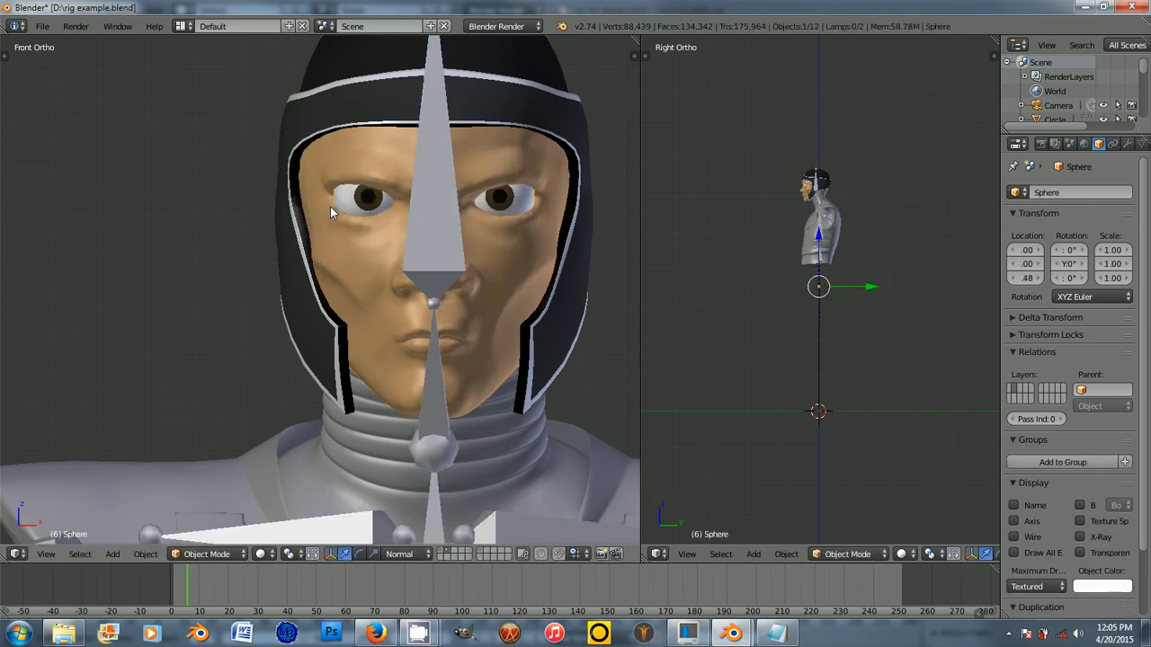
Step: Put the metarig back into Pose Mode and test a trackball rotation of the head bone, cancelling it
{"action": "right_click", "coordinate": [422, 200]}
{"action": "key", "text": "ctrl+Tab"}
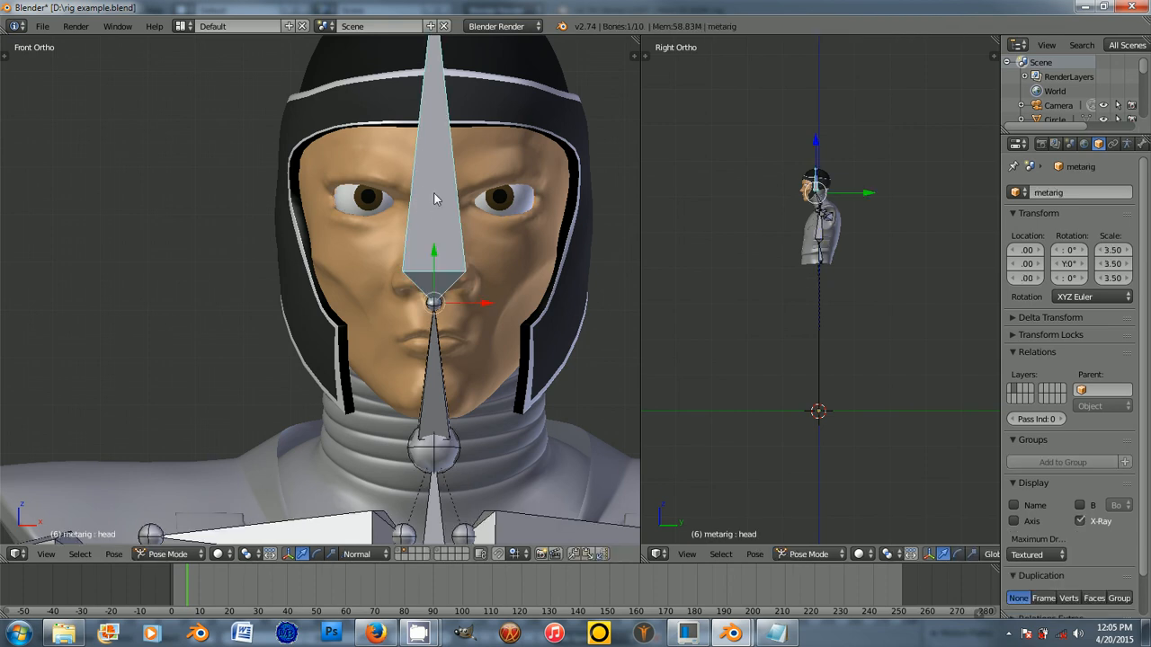
{"action": "key", "text": "r"}
{"action": "key", "text": "r"}
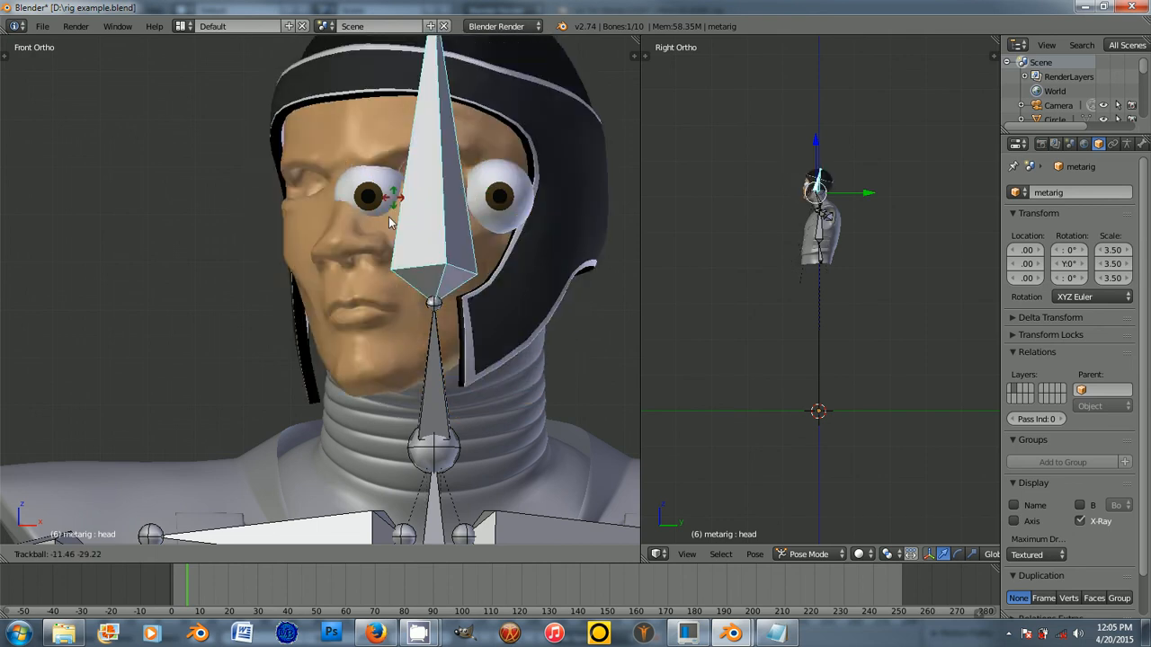
{"action": "right_click", "coordinate": [442, 232]}
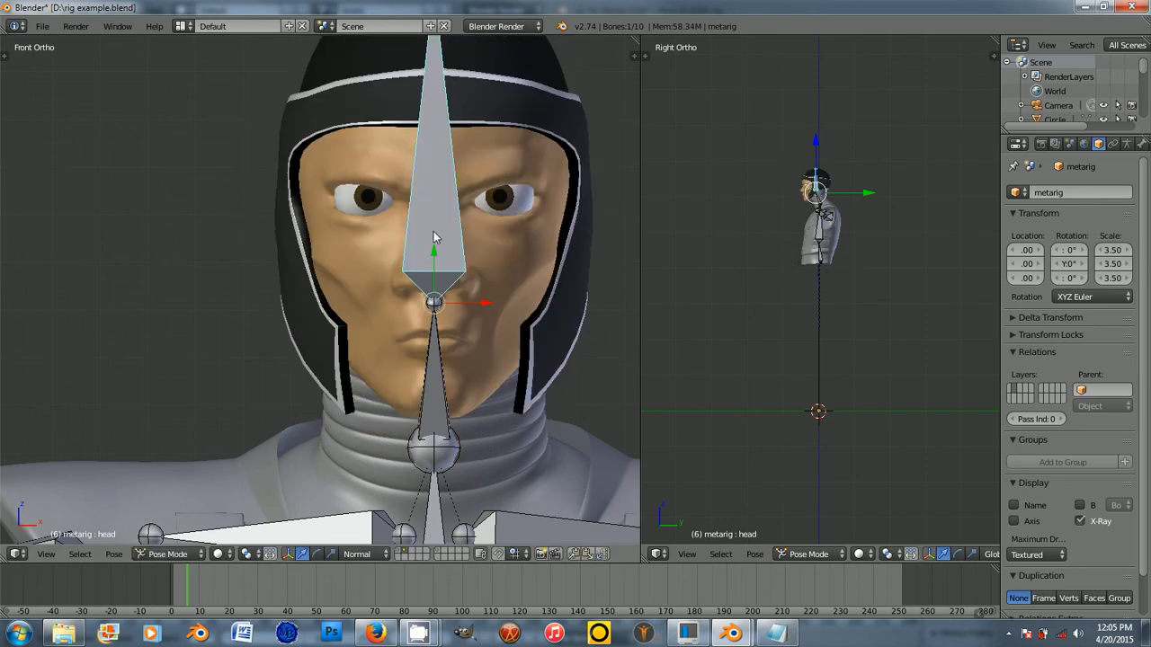
Step: Parent the eyes to the head bone using the Bone parenting option
{"action": "right_click", "coordinate": [376, 205]}
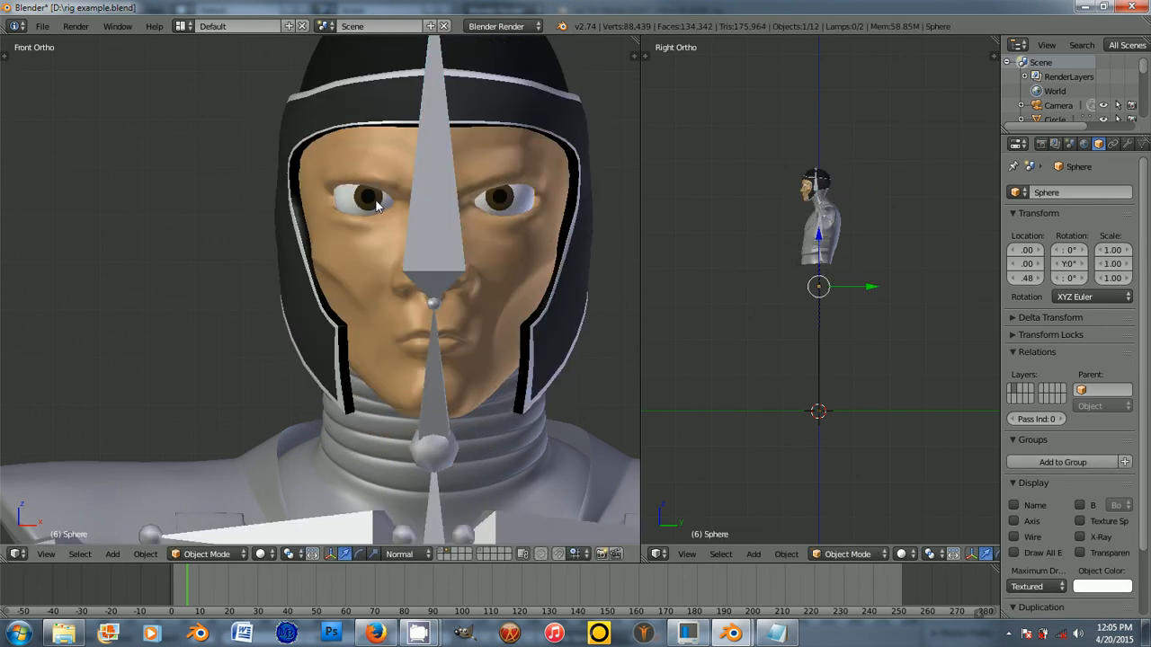
{"action": "right_click", "coordinate": [414, 161]}
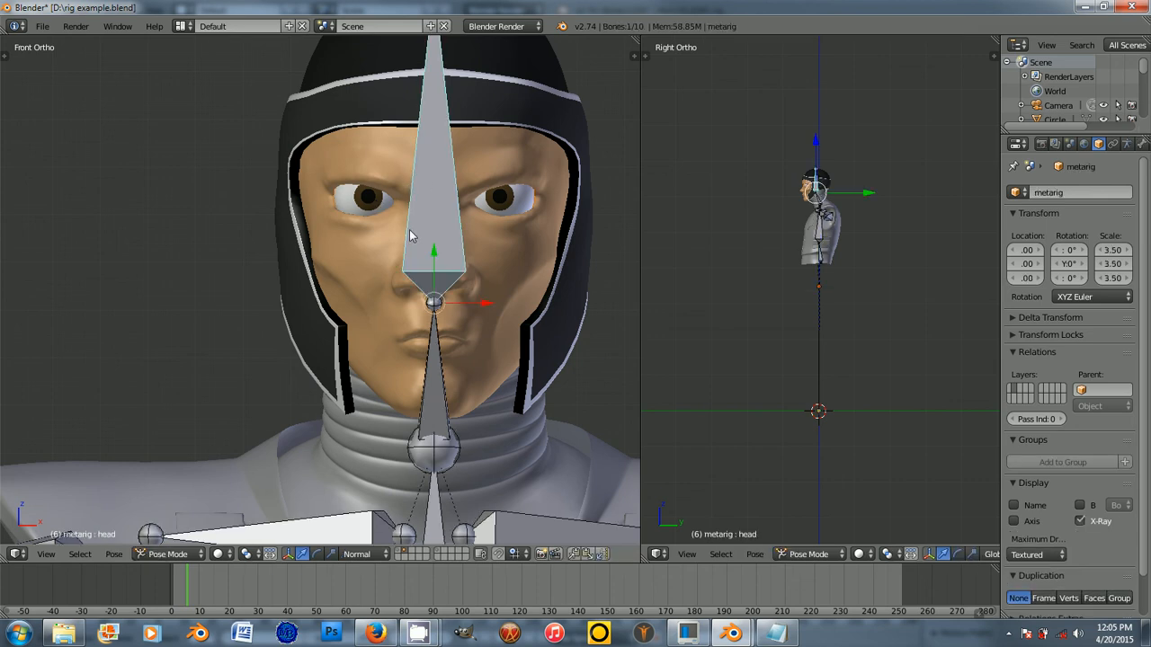
{"action": "key", "text": "ctrl+p"}
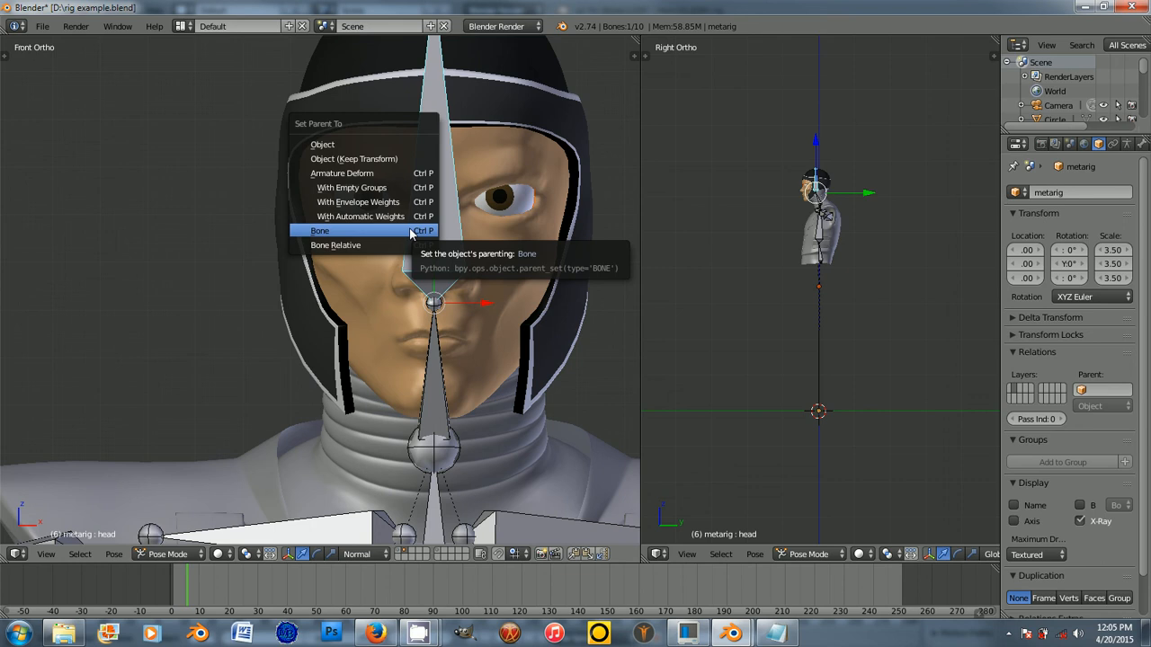
{"action": "left_click", "coordinate": [411, 231]}
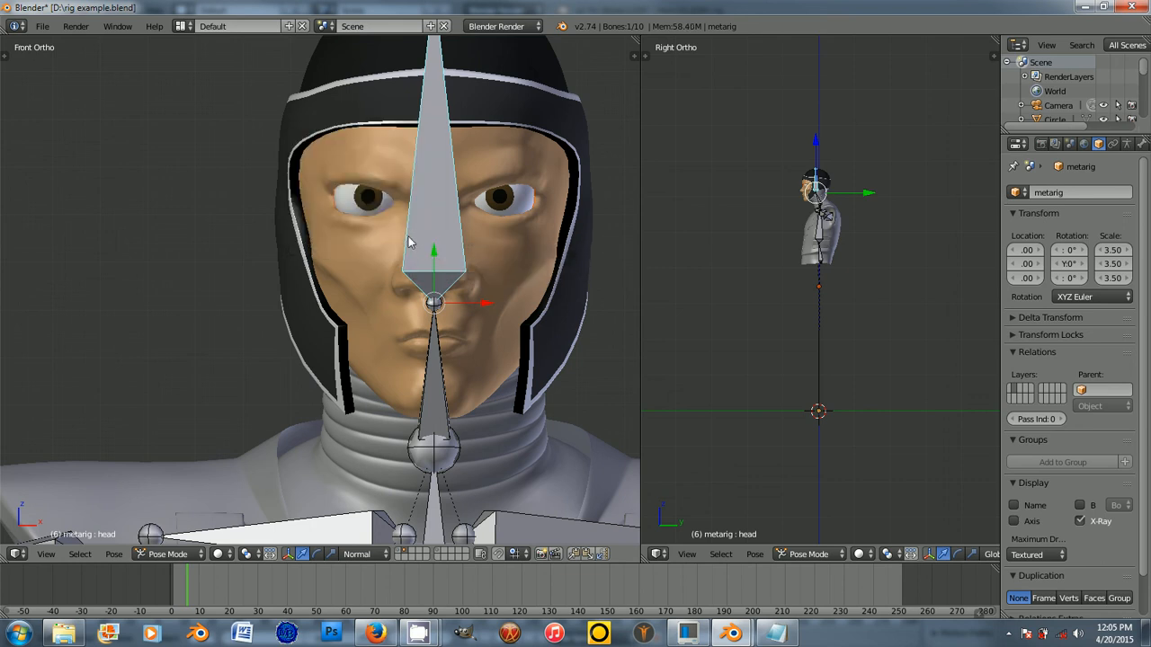
Step: Test a trackball rotation of the head bone with the eyes attached, cancelling it
{"action": "key", "text": "r"}
{"action": "key", "text": "r"}
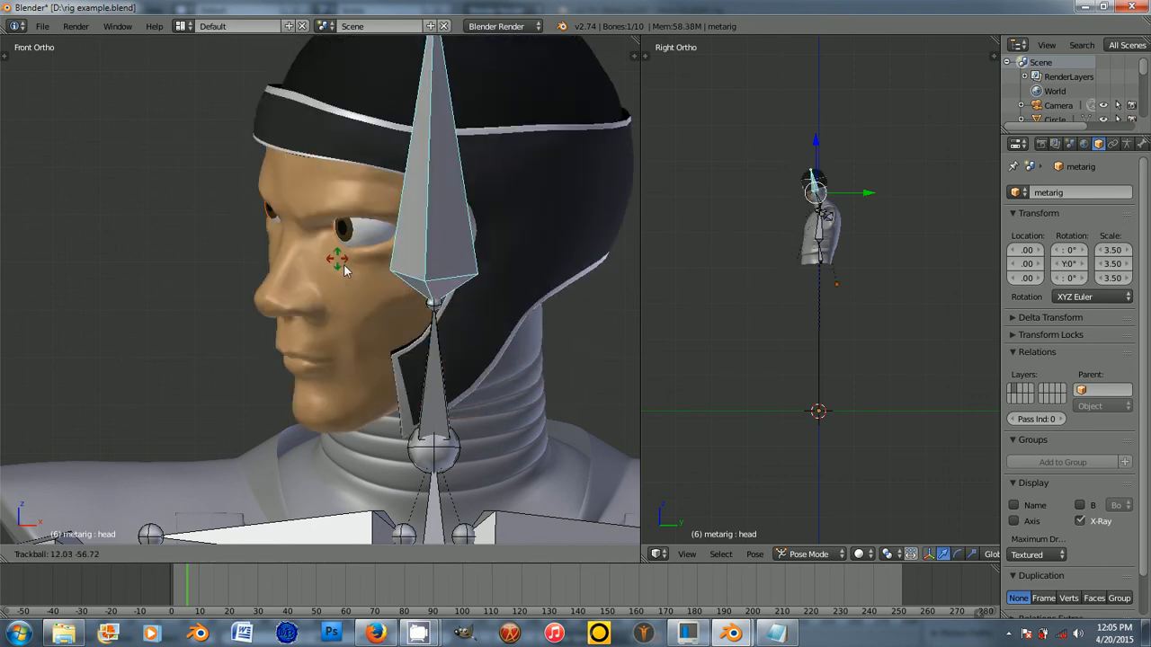
{"action": "right_click", "coordinate": [368, 270]}
Step: Select the neck bone and test its trackball rotation from an angled view, cancelling it
{"action": "scroll", "coordinate": [369, 270], "scroll_direction": "down", "scroll_amount": 2}
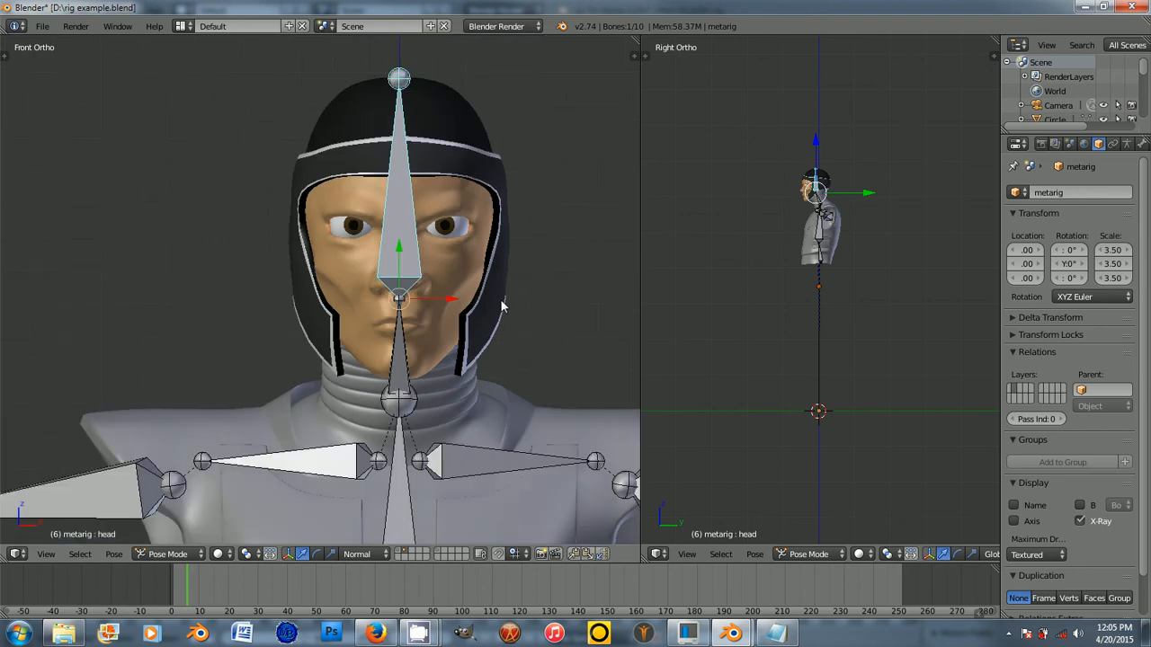
{"action": "right_click", "coordinate": [403, 334]}
{"action": "middle_click_drag", "start_coordinate": [470, 308], "coordinate": [404, 313]}
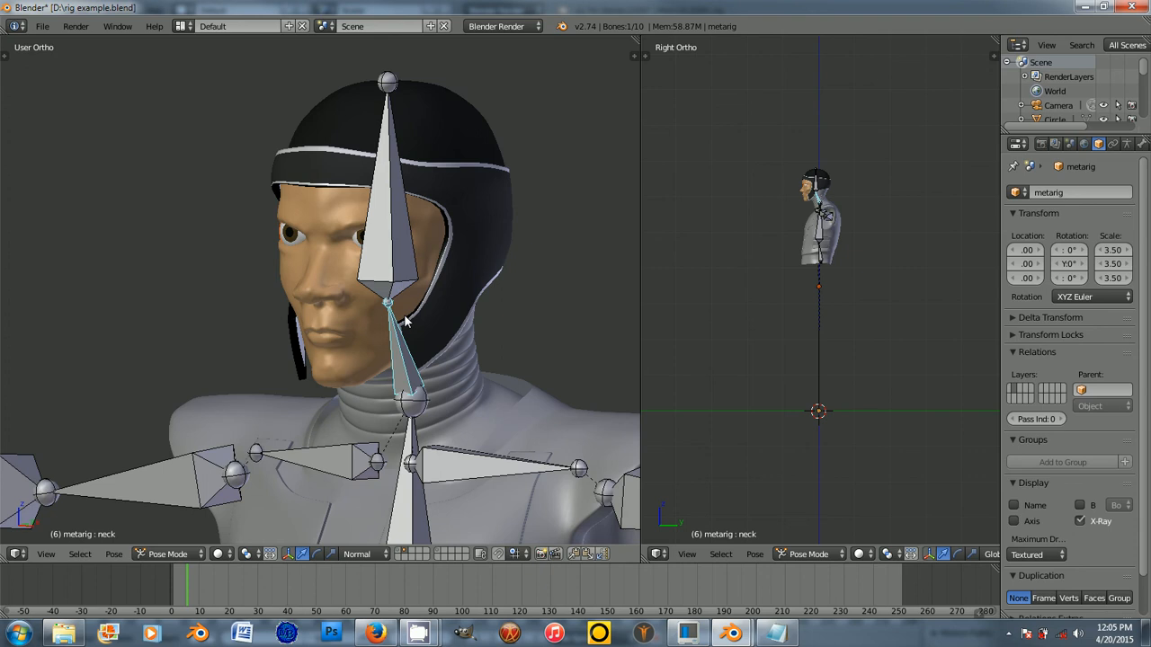
{"action": "key", "text": "r"}
{"action": "key", "text": "r"}
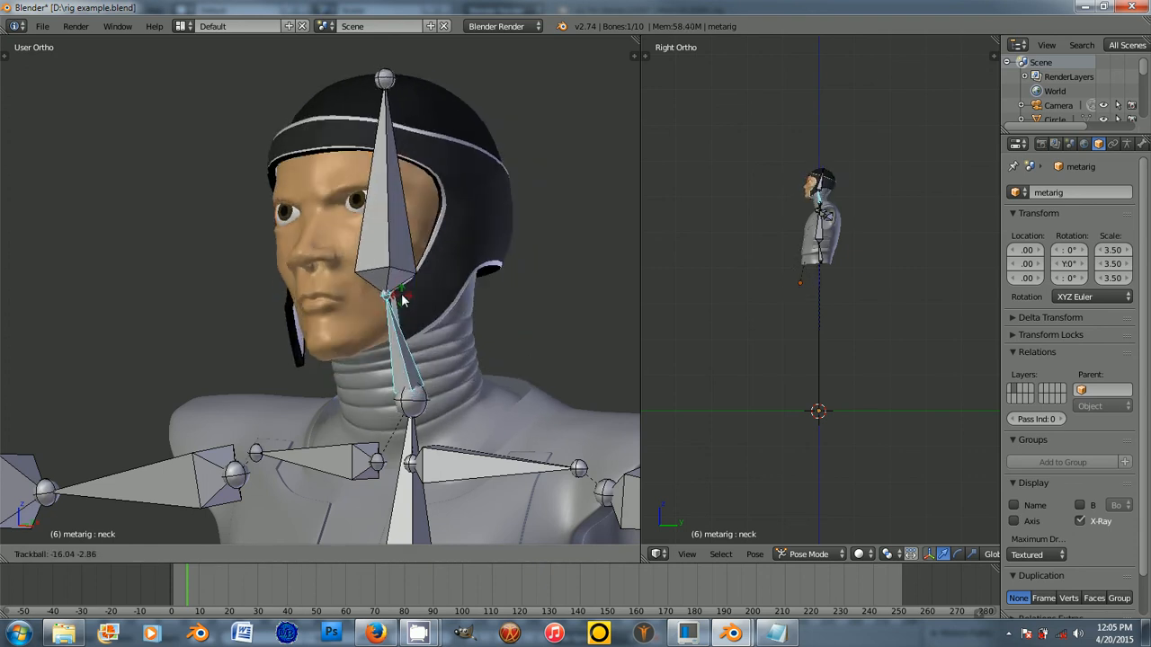
{"action": "right_click", "coordinate": [401, 300]}
Step: Go back to the front view of the whole torso and return the metarig to Object Mode
{"action": "scroll", "coordinate": [388, 408], "scroll_direction": "down", "scroll_amount": 5}
{"action": "middle_click_drag", "start_coordinate": [389, 395], "coordinate": [422, 227], "text": "shift"}
{"action": "key", "text": "KP_1"}
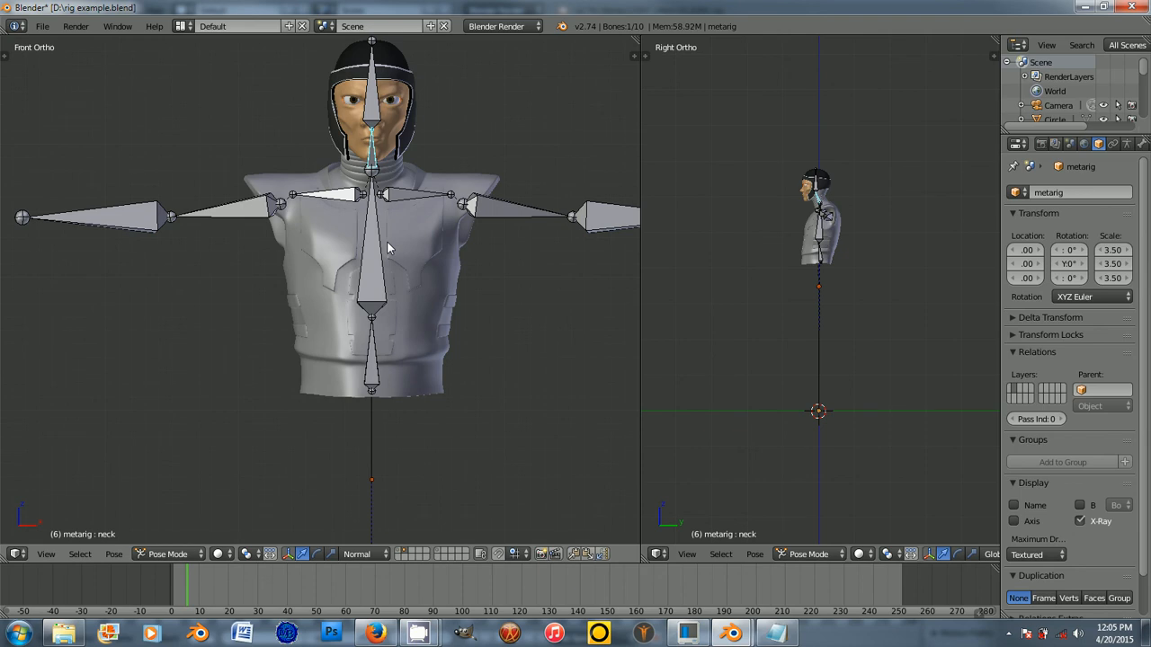
{"action": "key", "text": "ctrl+Tab"}
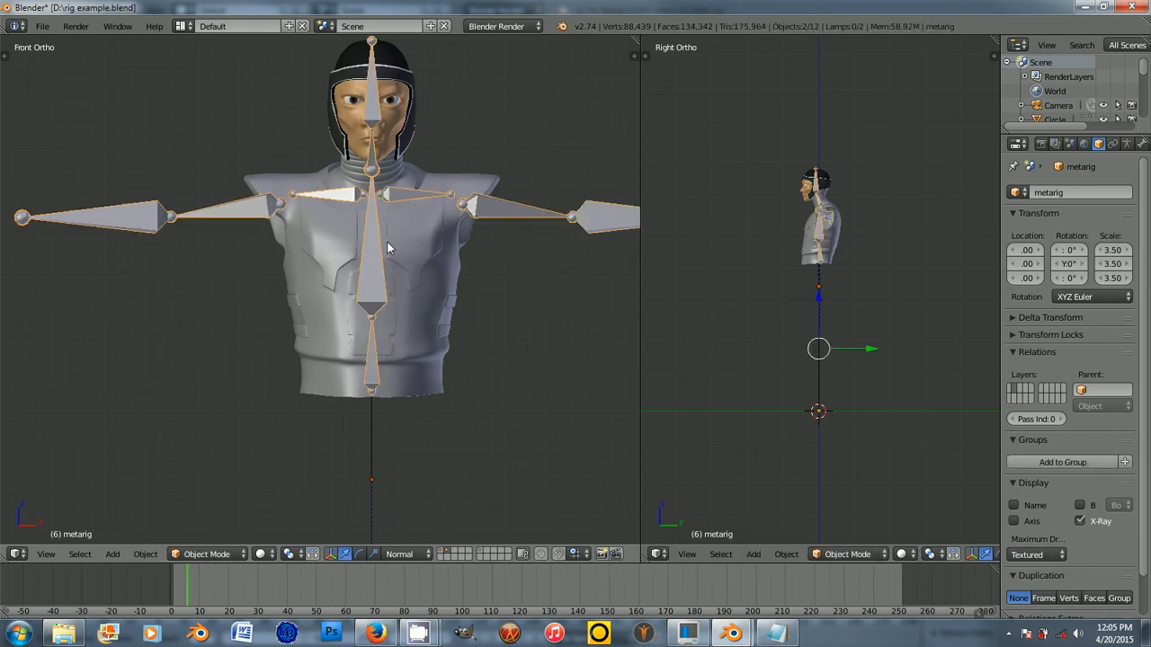
Step: Reveal all hidden objects, hide the Hemi lamp, and frame the character's torso and arm from the front
{"action": "key", "text": "alt+h"}
{"action": "scroll", "coordinate": [258, 189], "scroll_direction": "down", "scroll_amount": 1}
{"action": "right_click", "coordinate": [170, 99]}
{"action": "key", "text": "h"}
{"action": "scroll", "coordinate": [384, 136], "scroll_direction": "down", "scroll_amount": 3}
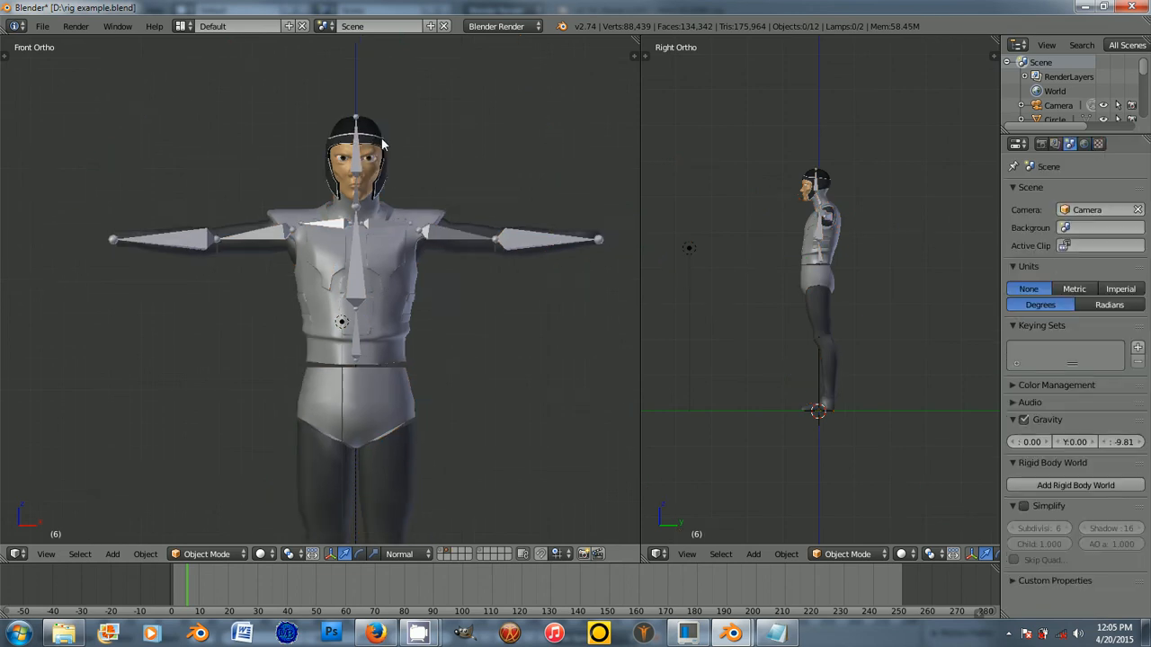
{"action": "scroll", "coordinate": [334, 314], "scroll_direction": "up", "scroll_amount": 6}
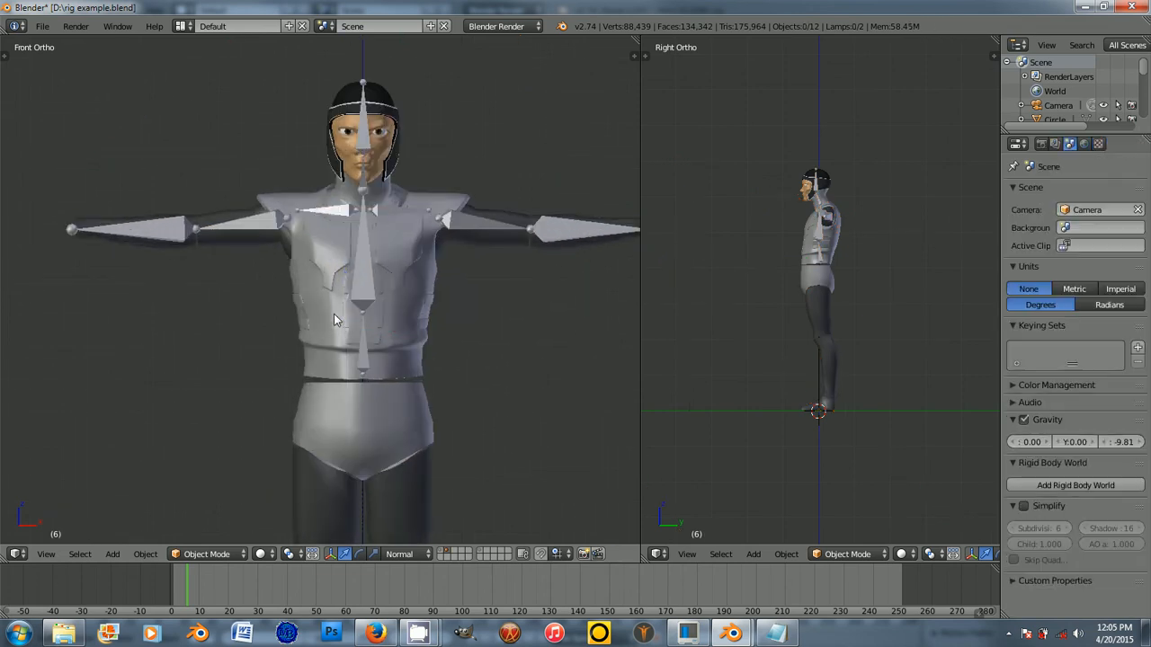
{"action": "middle_click_drag", "start_coordinate": [257, 282], "coordinate": [373, 352], "text": "shift"}
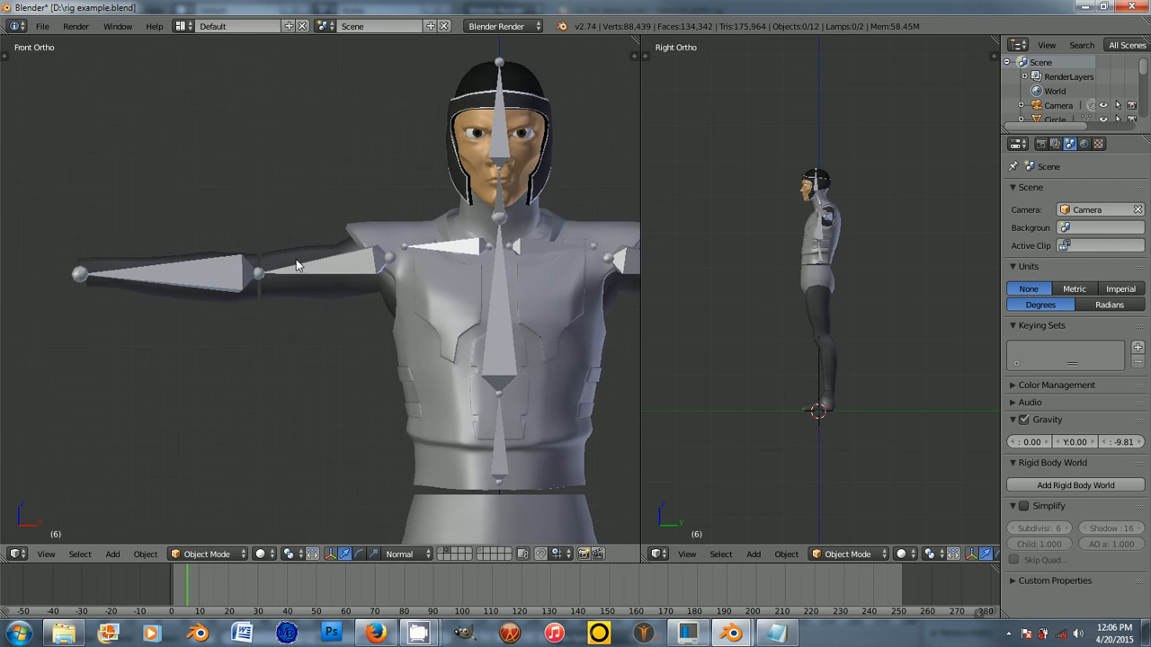
Step: Select the dark undersuit mesh, test moving it above the character and cancel, and inspect its elbow gap against the arm bones
{"action": "right_click", "coordinate": [296, 259]}
{"action": "scroll", "coordinate": [279, 256], "scroll_direction": "down", "scroll_amount": 1}
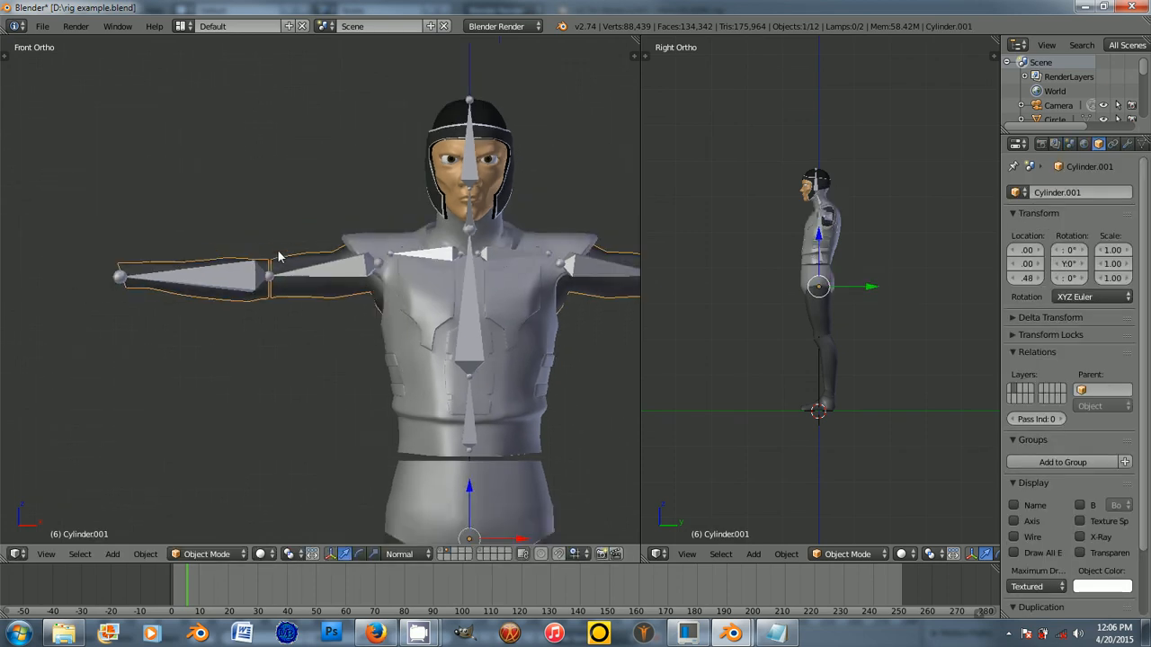
{"action": "scroll", "coordinate": [279, 256], "scroll_direction": "down", "scroll_amount": 3}
{"action": "key", "text": "g"}
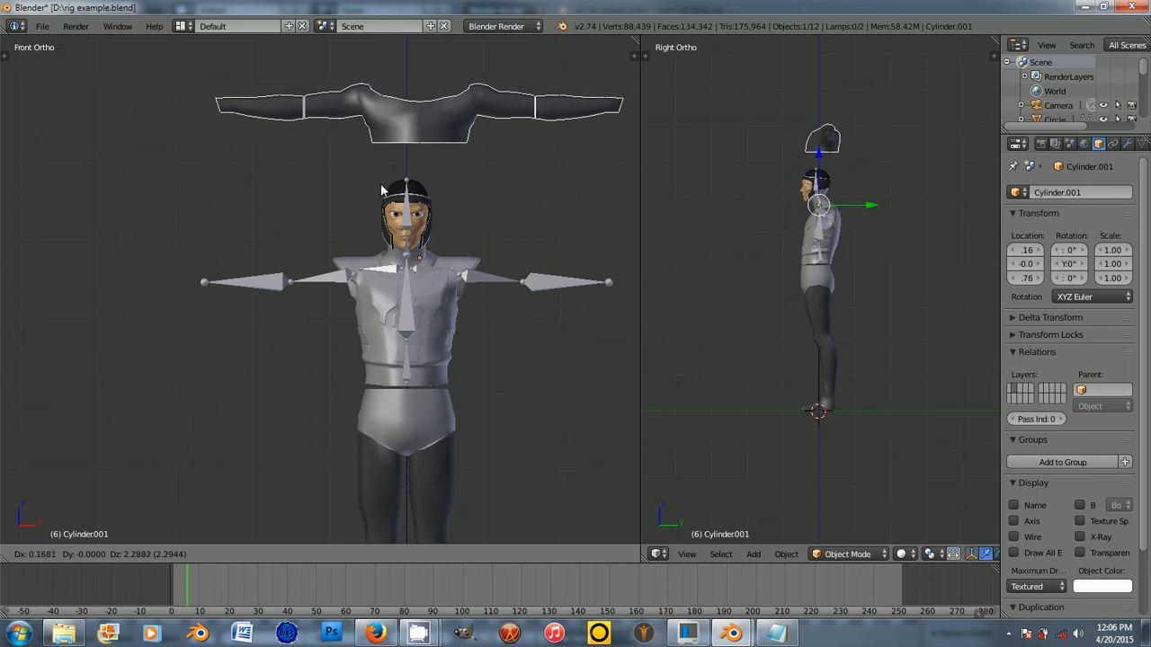
{"action": "right_click", "coordinate": [309, 213]}
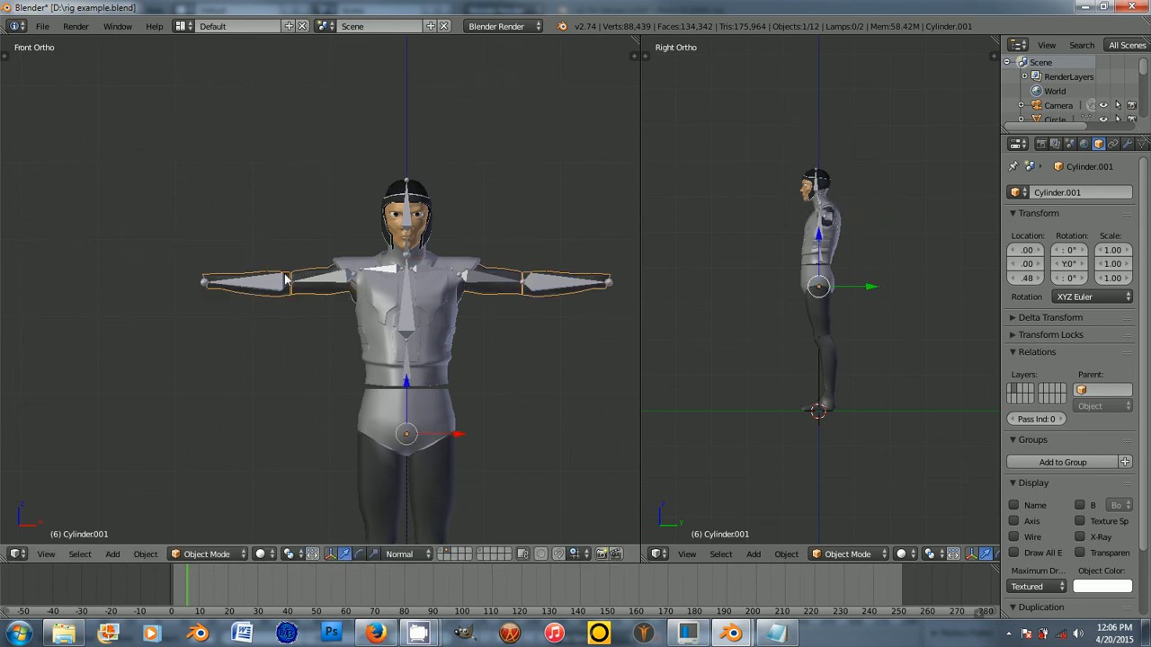
{"action": "scroll", "coordinate": [286, 281], "scroll_direction": "up", "scroll_amount": 8}
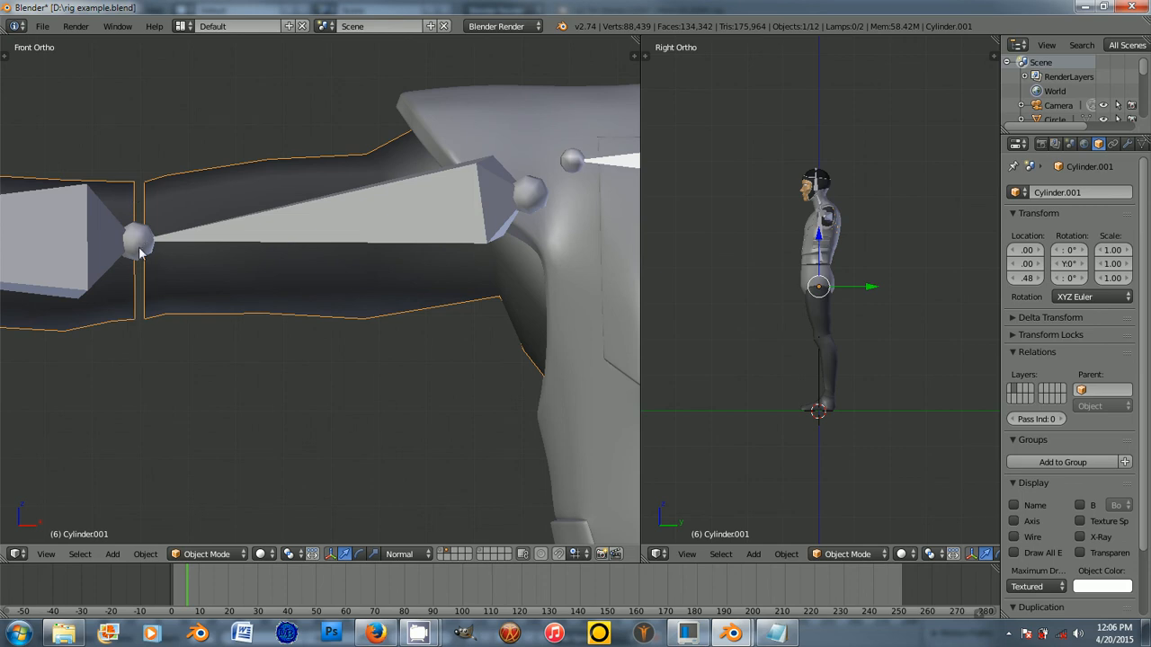
{"action": "scroll", "coordinate": [115, 263], "scroll_direction": "down", "scroll_amount": 2}
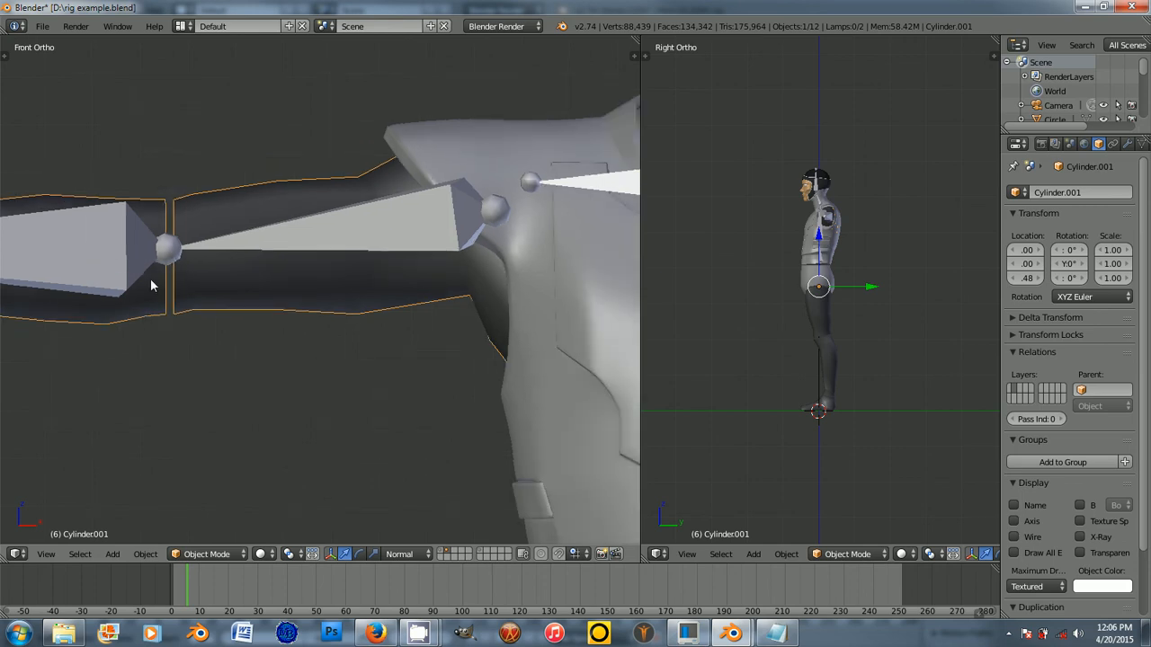
{"action": "scroll", "coordinate": [174, 280], "scroll_direction": "down", "scroll_amount": 3}
{"action": "scroll", "coordinate": [447, 269], "scroll_direction": "up", "scroll_amount": 3}
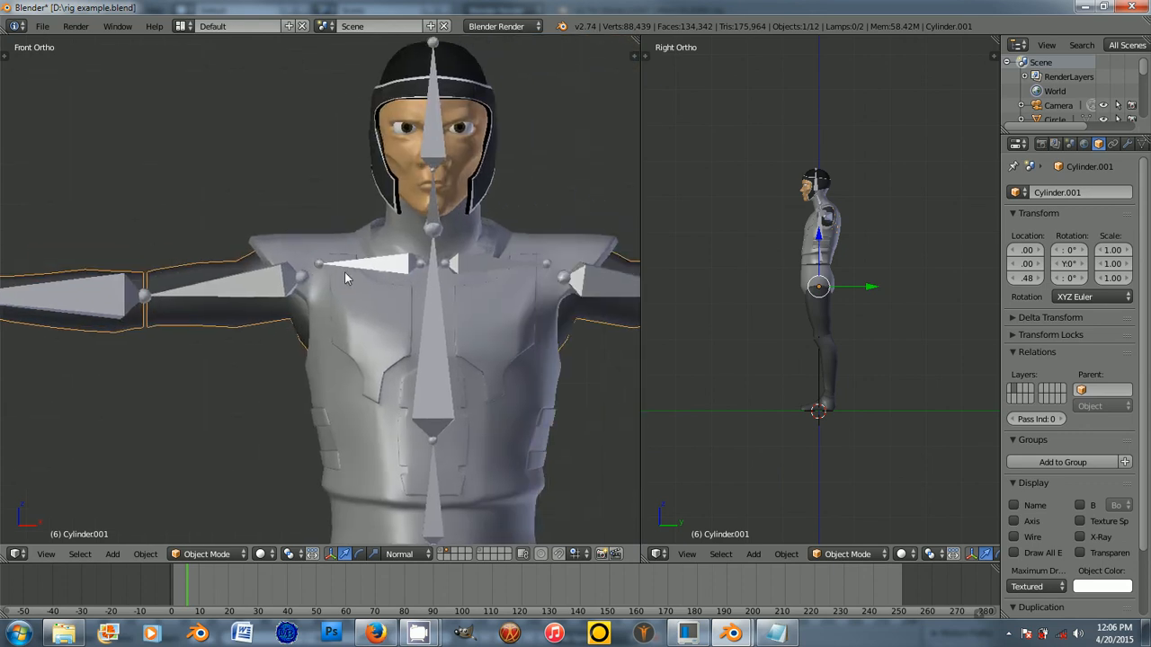
Step: Hide the chest armour so the undersuit beneath can be selected together with the metarig
{"action": "right_click", "coordinate": [436, 290]}
{"action": "right_click", "coordinate": [436, 290]}
{"action": "right_click", "coordinate": [435, 290]}
{"action": "right_click", "coordinate": [434, 295]}
{"action": "right_click", "coordinate": [432, 294]}
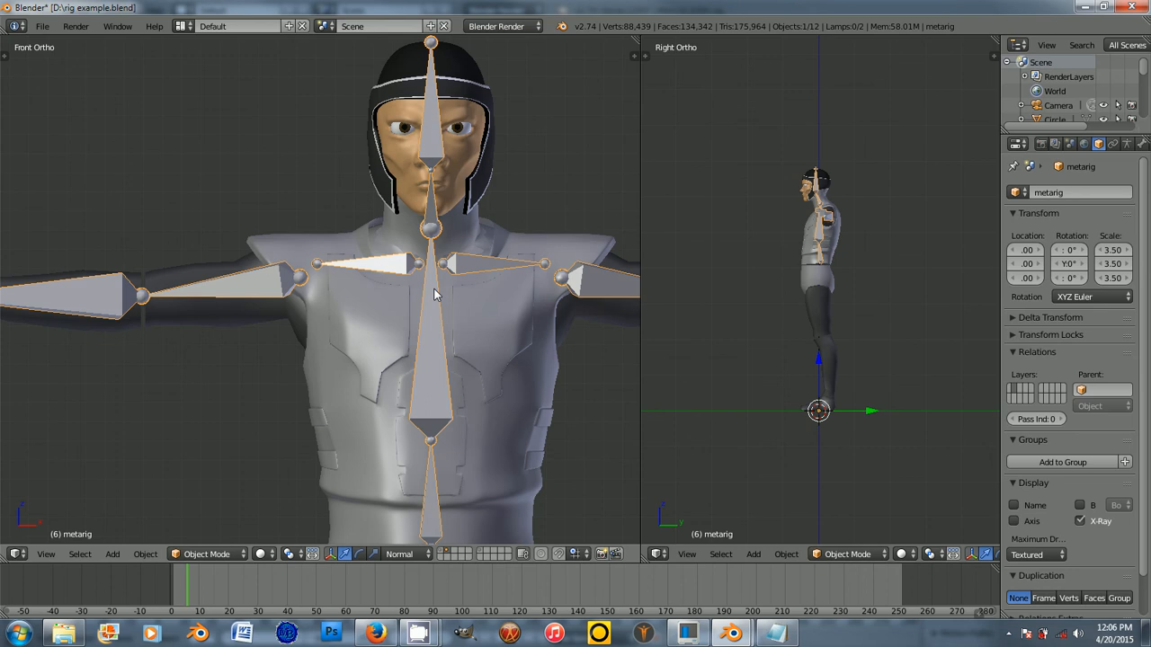
{"action": "right_click", "coordinate": [427, 286]}
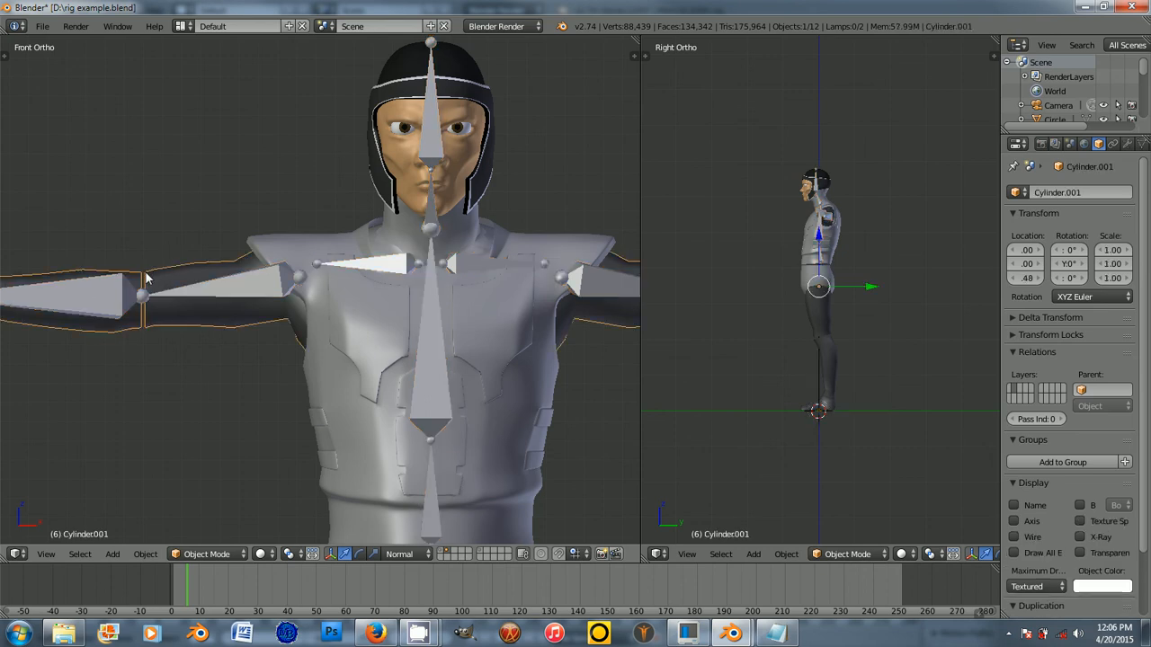
{"action": "right_click", "coordinate": [431, 285], "text": "shift"}
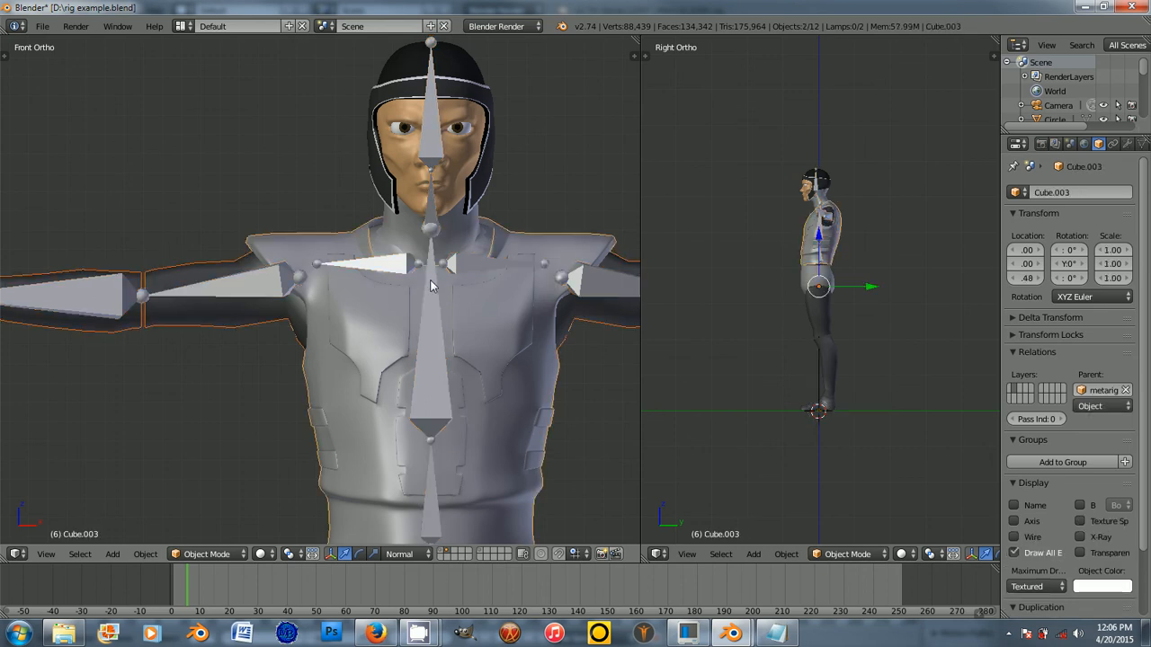
{"action": "right_click", "coordinate": [324, 242]}
{"action": "key", "text": "h"}
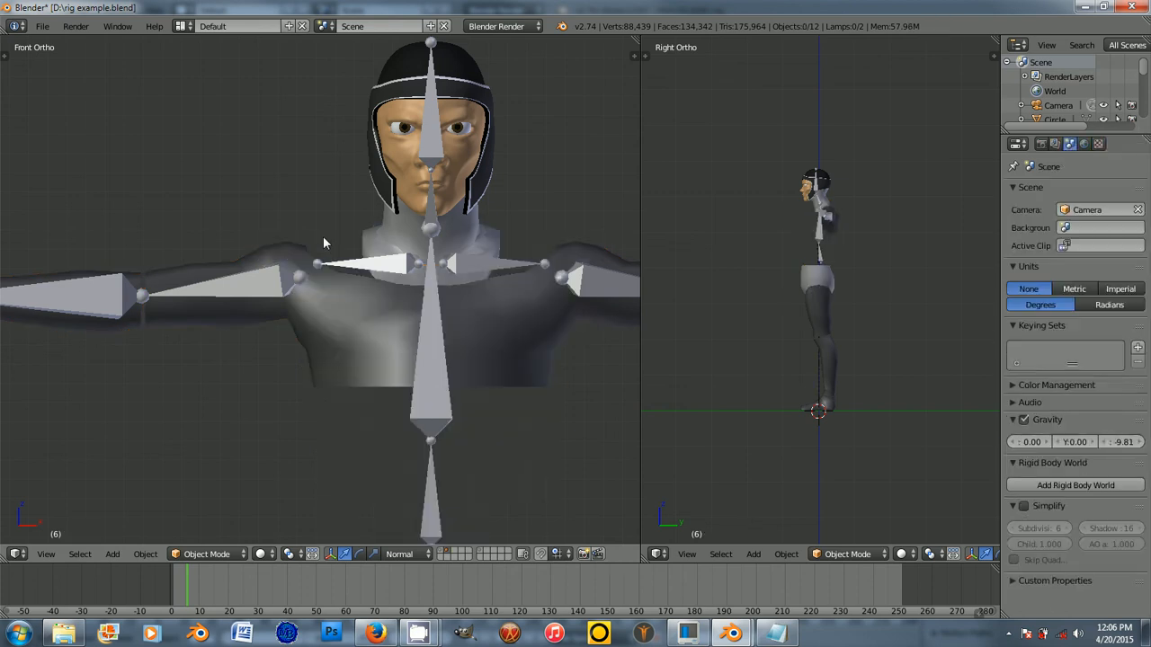
Step: Parent the dark undersuit mesh to the metarig With Automatic Weights
{"action": "right_click", "coordinate": [229, 253]}
{"action": "right_click", "coordinate": [423, 371], "text": "shift"}
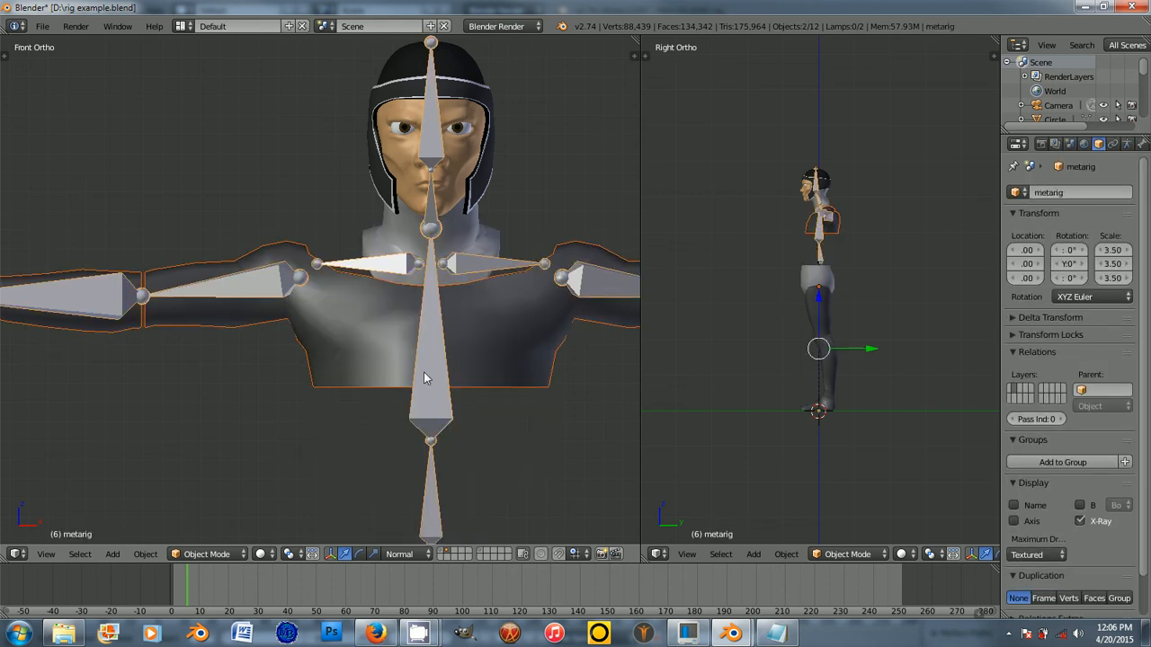
{"action": "key", "text": "ctrl+p"}
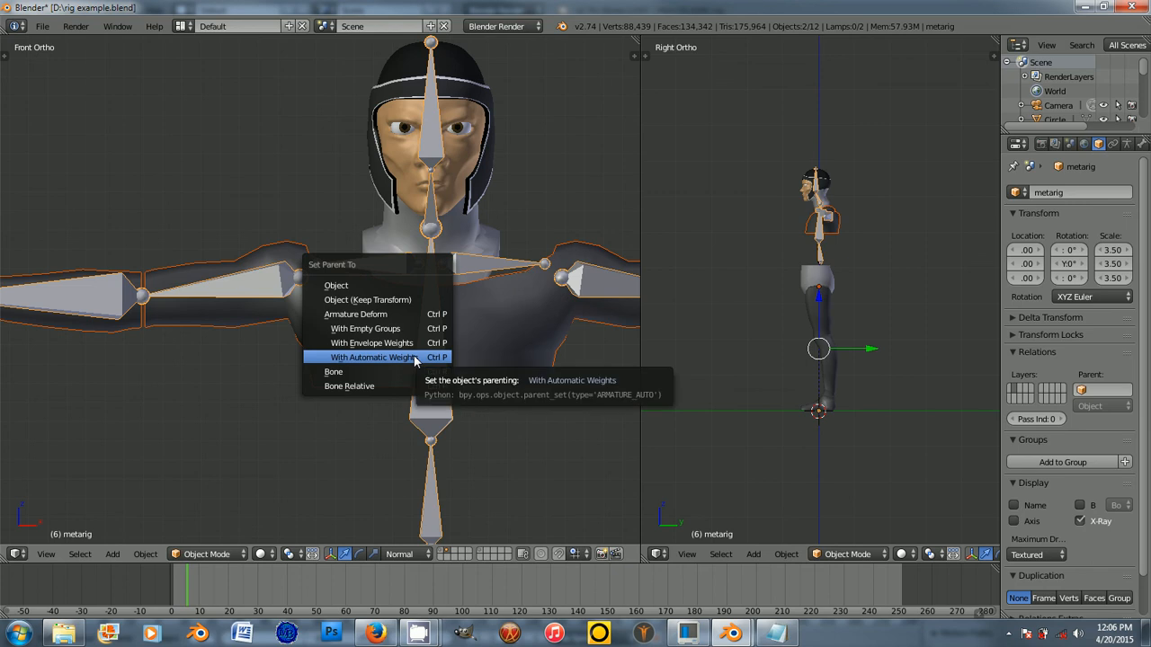
{"action": "left_click", "coordinate": [414, 357]}
Step: Put the metarig in Pose Mode and test a trackball rotation of the chest bone, cancelling it
{"action": "scroll", "coordinate": [411, 351], "scroll_direction": "down", "scroll_amount": 3}
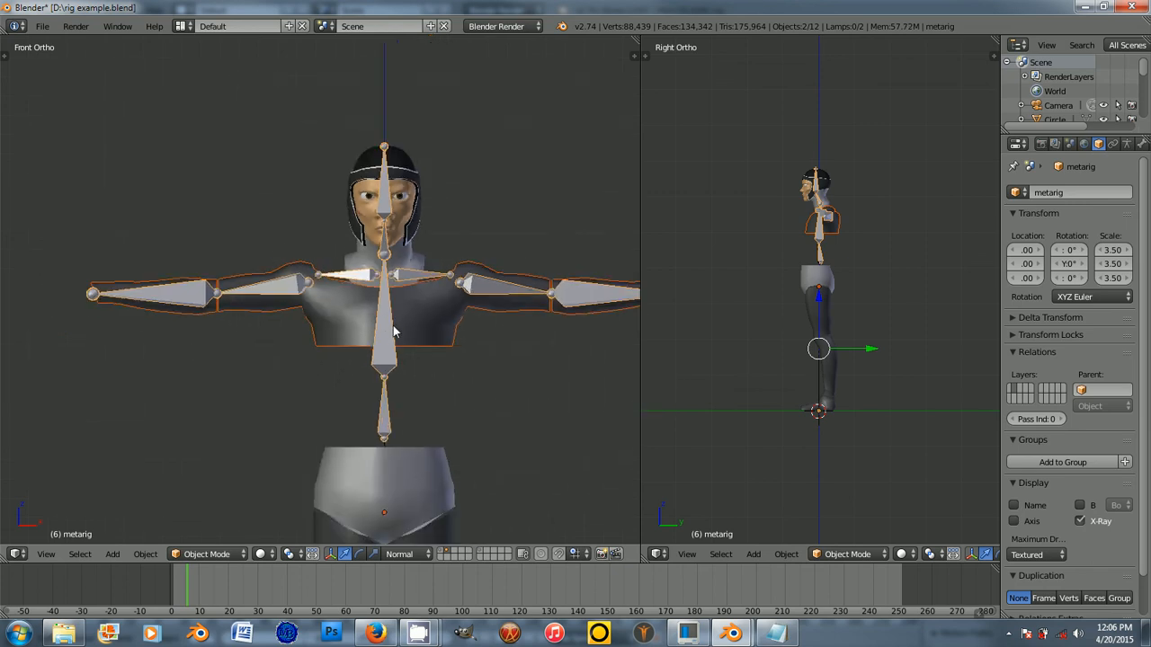
{"action": "right_click", "coordinate": [390, 322]}
{"action": "right_click", "coordinate": [390, 322]}
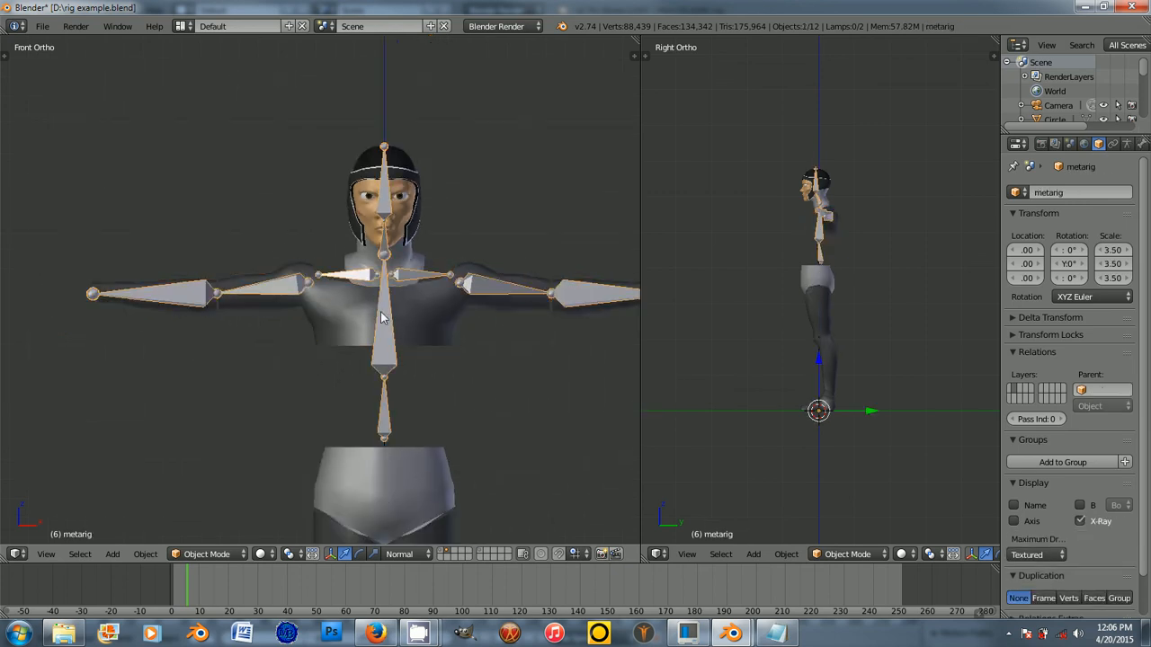
{"action": "key", "text": "ctrl+Tab"}
{"action": "right_click", "coordinate": [390, 315]}
{"action": "key", "text": "r"}
{"action": "key", "text": "r"}
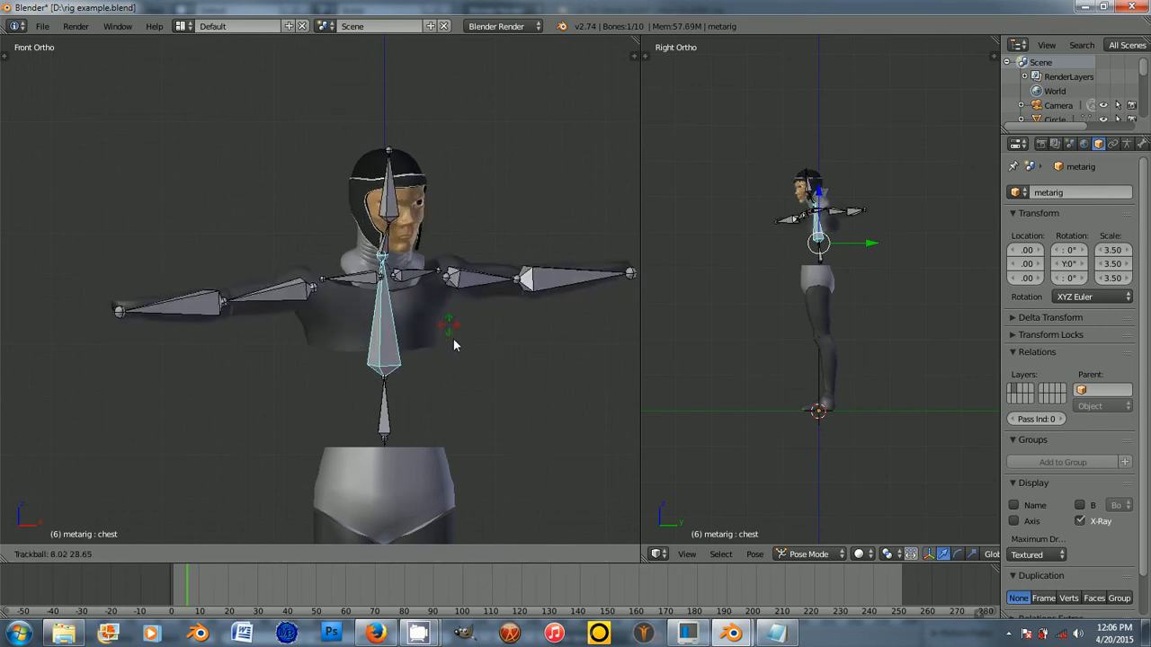
{"action": "right_click", "coordinate": [385, 304]}
Step: Return to Object Mode and move the smooth inner neck piece about 1.02 units away, beside the head above the arm
{"action": "scroll", "coordinate": [373, 233], "scroll_direction": "up", "scroll_amount": 4}
{"action": "key", "text": "ctrl+Tab"}
{"action": "right_click", "coordinate": [373, 227]}
{"action": "key", "text": "g"}
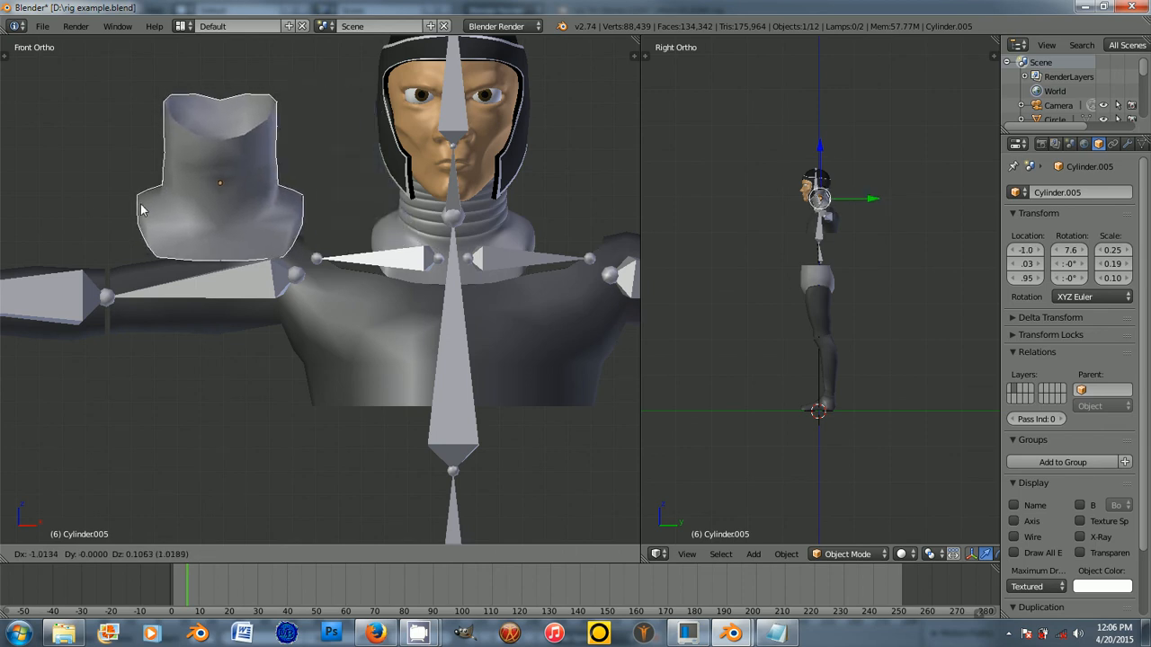
{"action": "left_click", "coordinate": [140, 209]}
Step: Check the inner neck piece's mesh in Edit Mode, reveal the hidden objects, and hide only the neck piece
{"action": "key", "text": "Tab"}
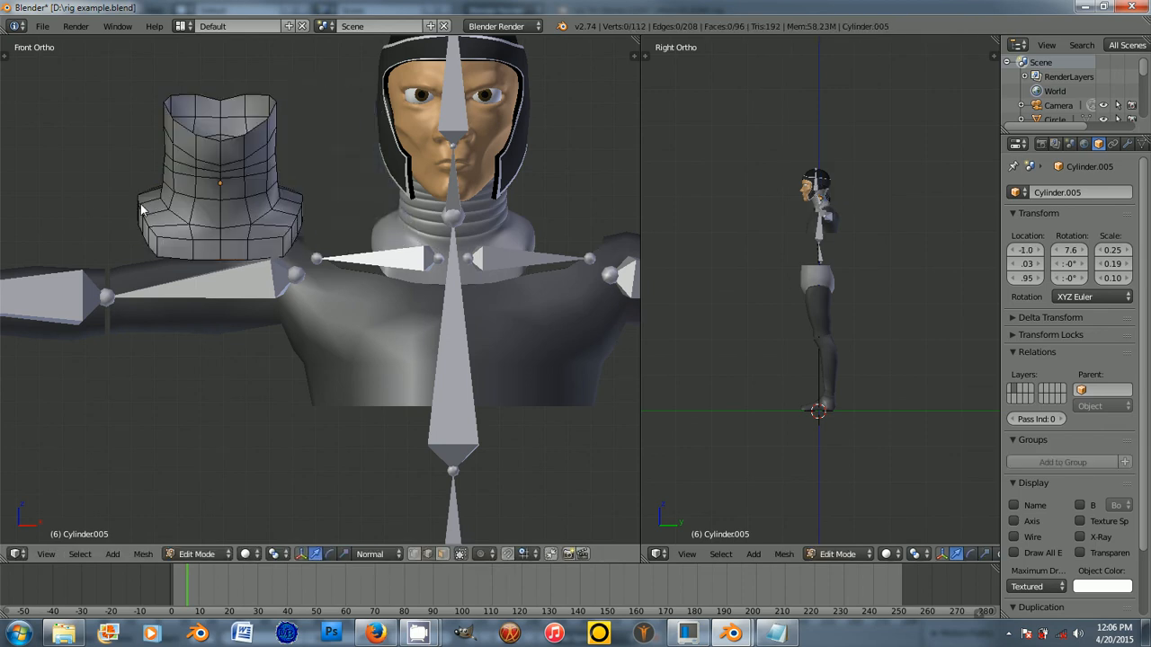
{"action": "key", "text": "Tab"}
{"action": "key", "text": "h"}
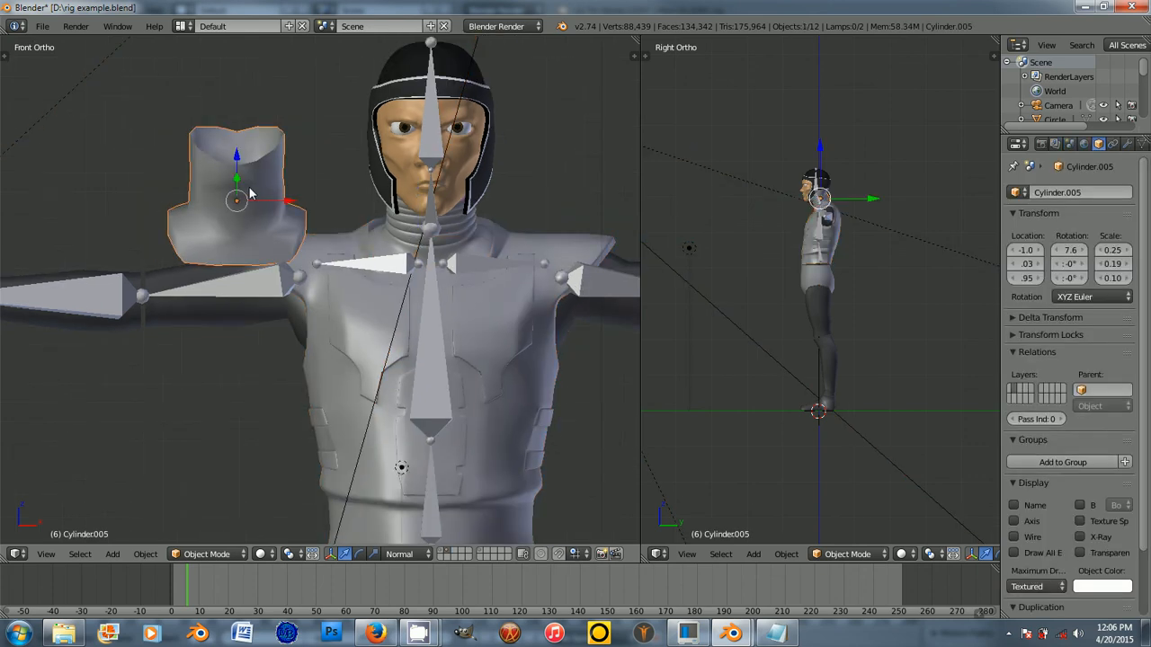
{"action": "key", "text": "h"}
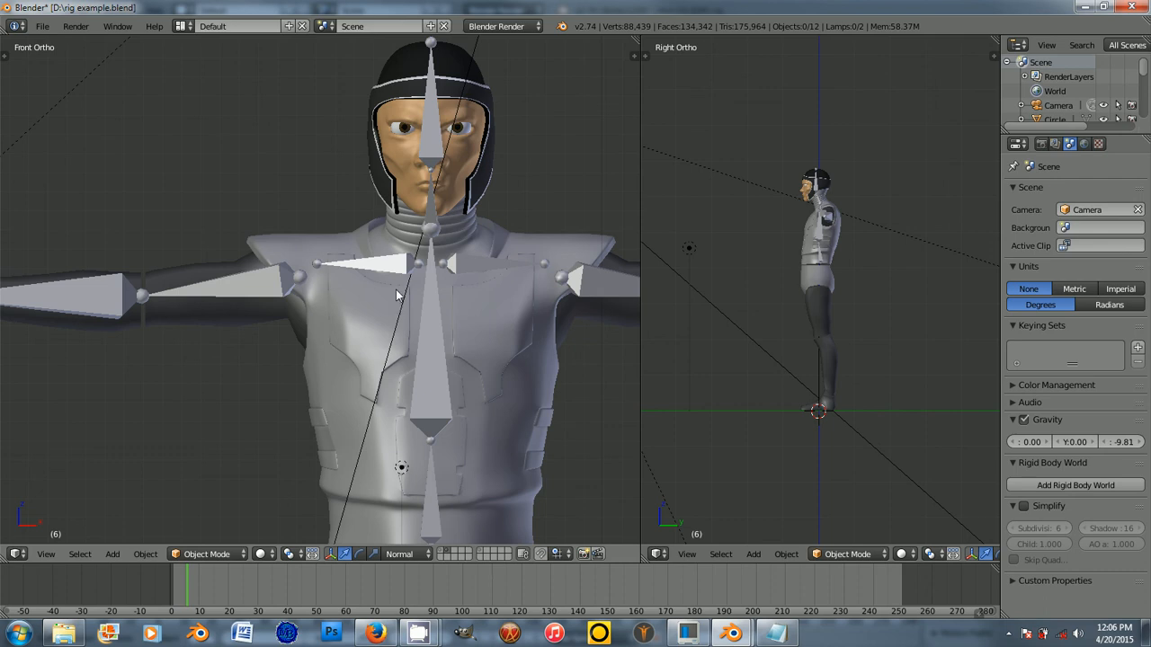
Step: Test a trackball rotation of the metarig's chest bone from an angled view with the armour shown, cancelling it
{"action": "scroll", "coordinate": [395, 294], "scroll_direction": "down", "scroll_amount": 4}
{"action": "middle_click_drag", "start_coordinate": [375, 378], "coordinate": [319, 398]}
{"action": "scroll", "coordinate": [319, 399], "scroll_direction": "up", "scroll_amount": 5}
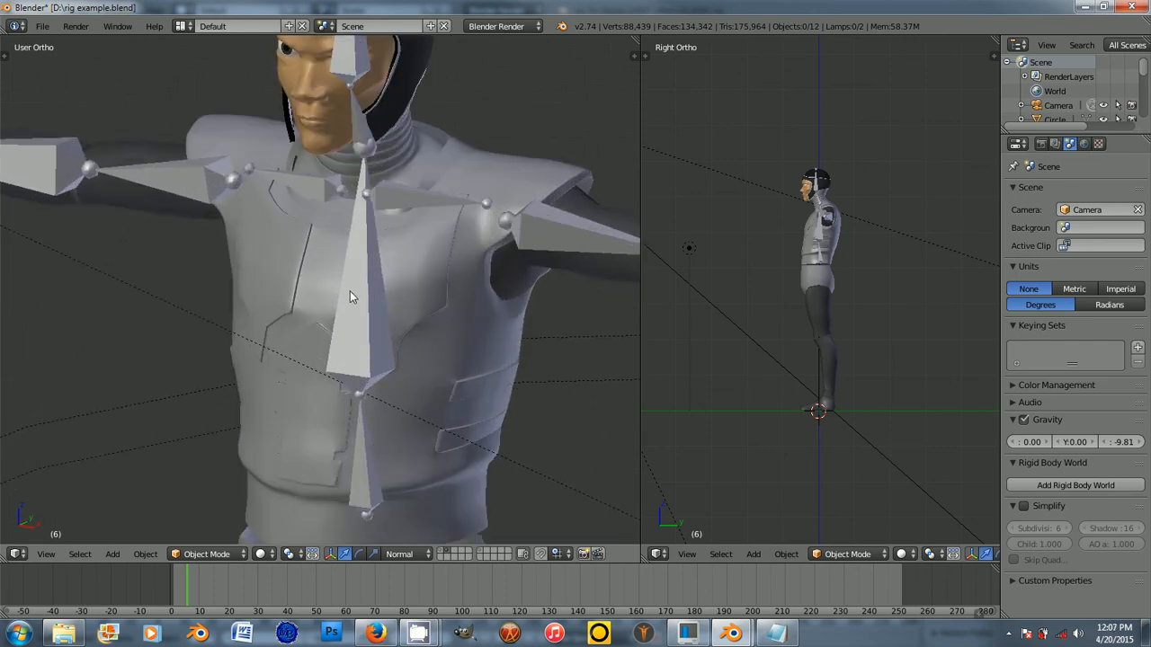
{"action": "right_click", "coordinate": [349, 290]}
{"action": "key", "text": "ctrl+Tab"}
{"action": "scroll", "coordinate": [358, 308], "scroll_direction": "down", "scroll_amount": 2}
{"action": "key", "text": "r"}
{"action": "key", "text": "r"}
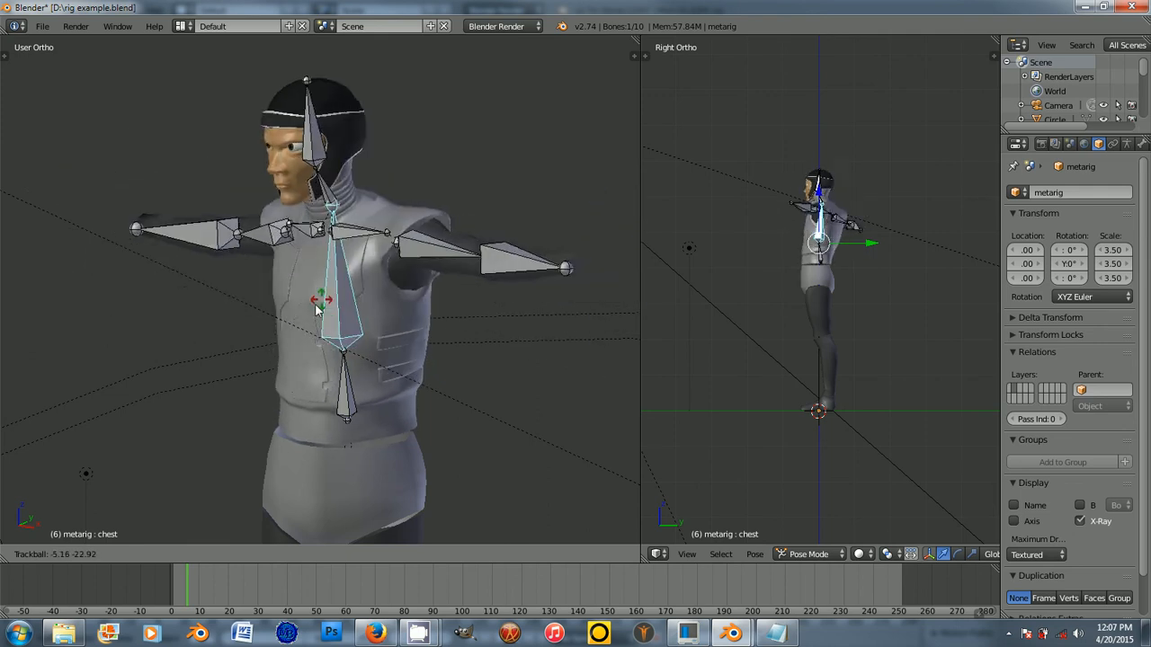
{"action": "right_click", "coordinate": [315, 305]}
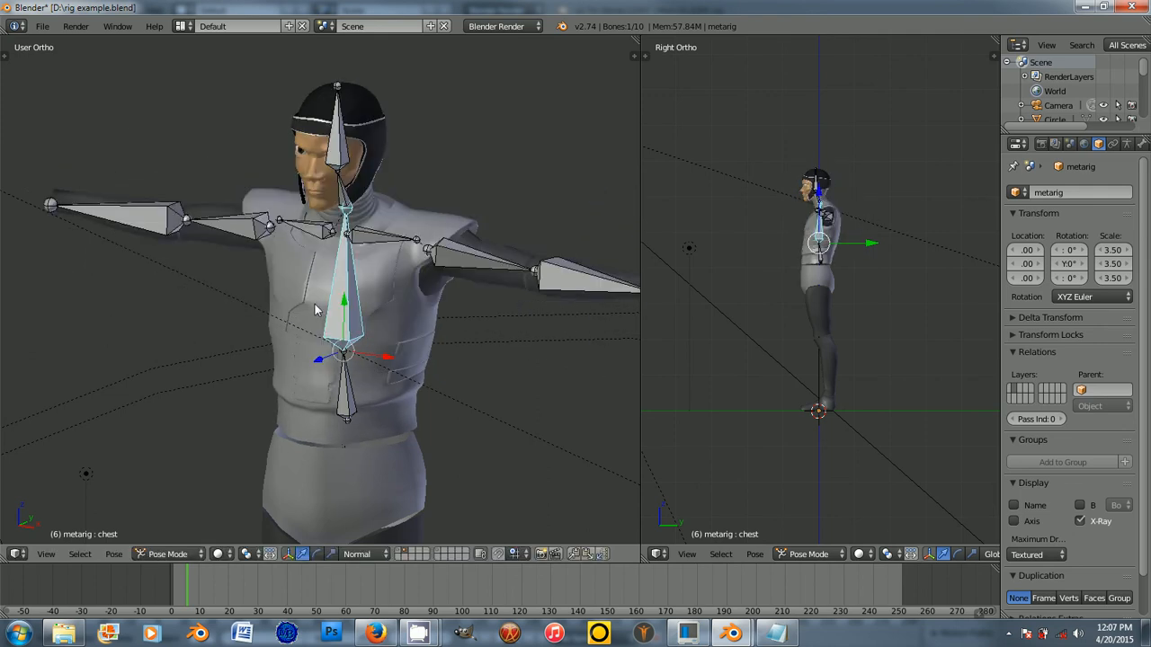
Step: Go back to the front view, return the metarig to Object Mode and deselect everything
{"action": "key", "text": "KP_1"}
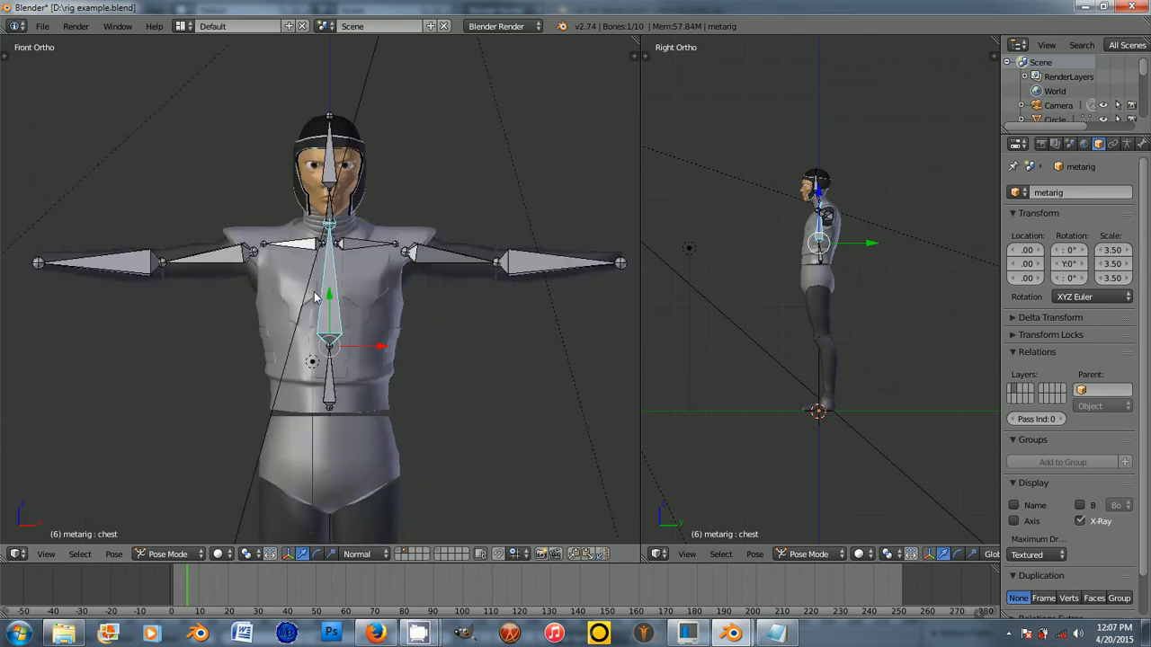
{"action": "scroll", "coordinate": [317, 298], "scroll_direction": "up", "scroll_amount": 2}
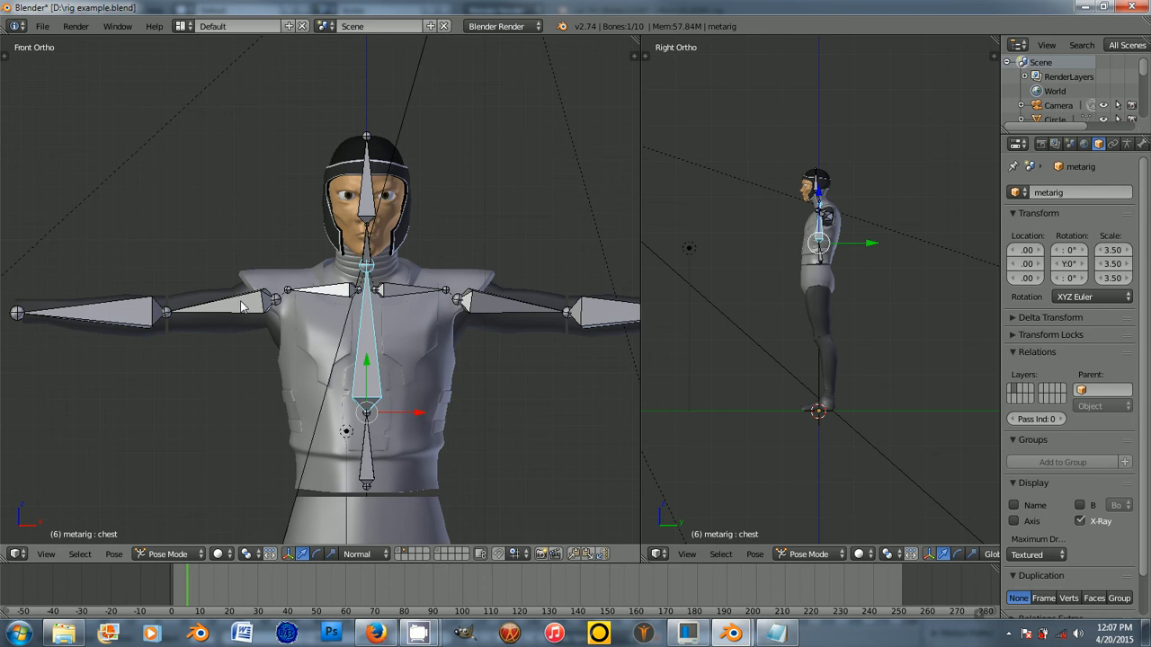
{"action": "key", "text": "ctrl+Tab"}
{"action": "right_click", "coordinate": [129, 179]}
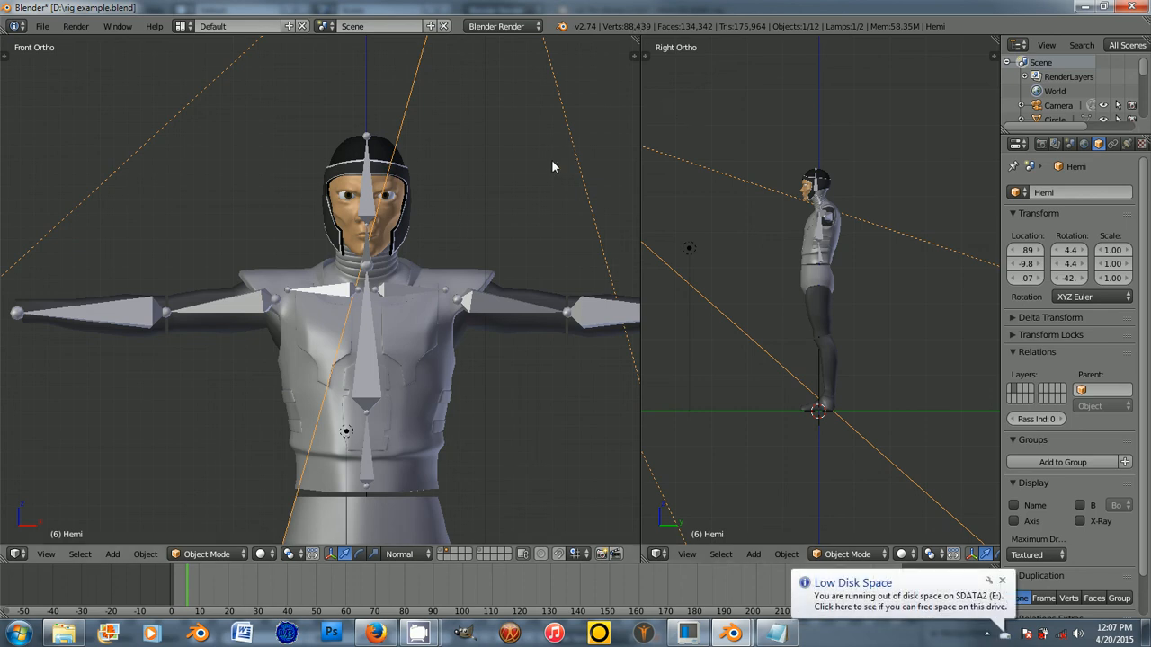
{"action": "key", "text": "a"}
{"action": "key", "text": "a"}
{"action": "key", "text": "a"}
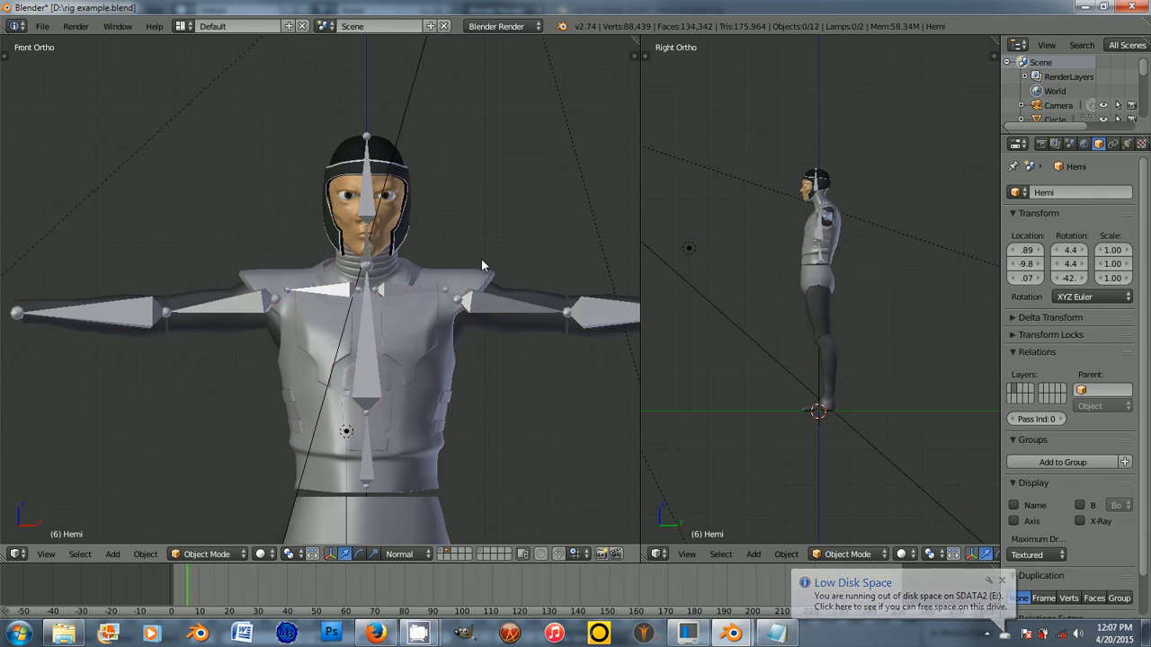
Step: Switch the window to fullscreen and examine the armour's shoulder and armhole around the upper-arm bone from several angles
{"action": "key", "text": "alt+F11"}
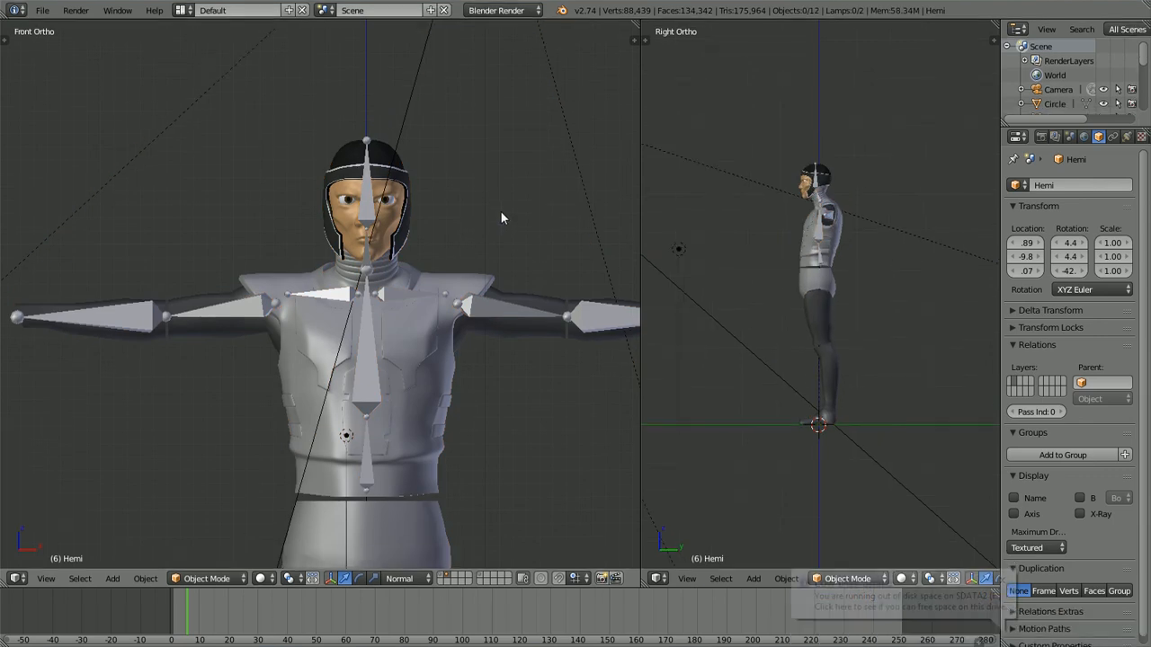
{"action": "scroll", "coordinate": [510, 209], "scroll_direction": "up", "scroll_amount": 3}
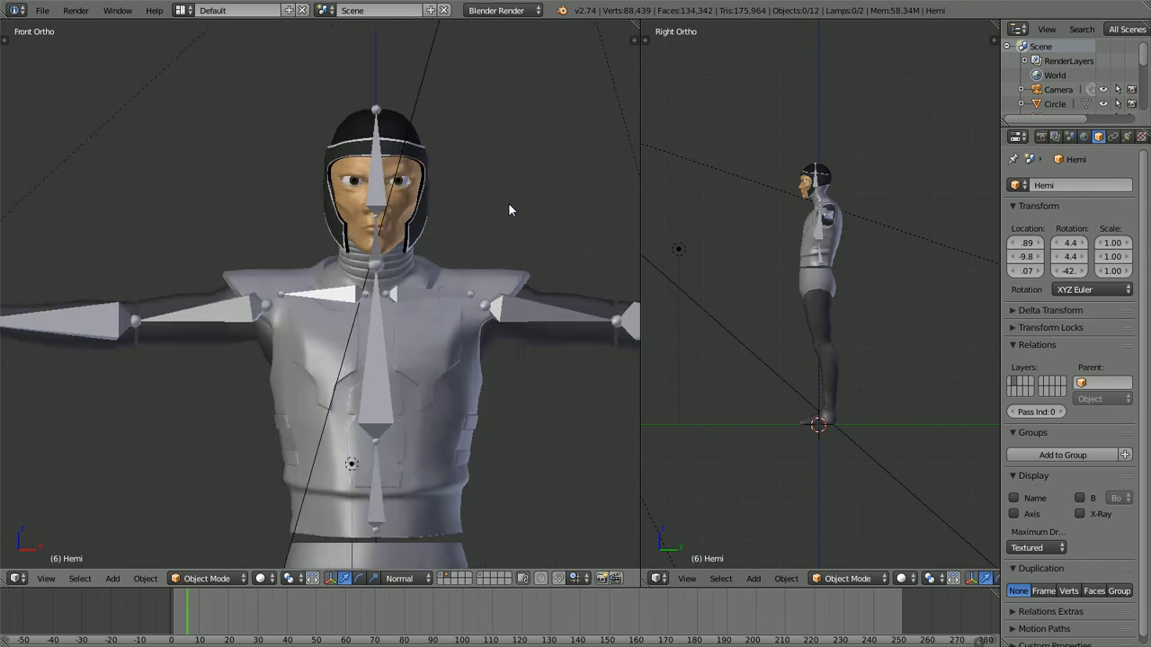
{"action": "middle_click_drag", "start_coordinate": [511, 208], "coordinate": [496, 240]}
{"action": "scroll", "coordinate": [494, 237], "scroll_direction": "down", "scroll_amount": 1}
{"action": "middle_click_drag", "start_coordinate": [178, 288], "coordinate": [218, 278], "text": "shift"}
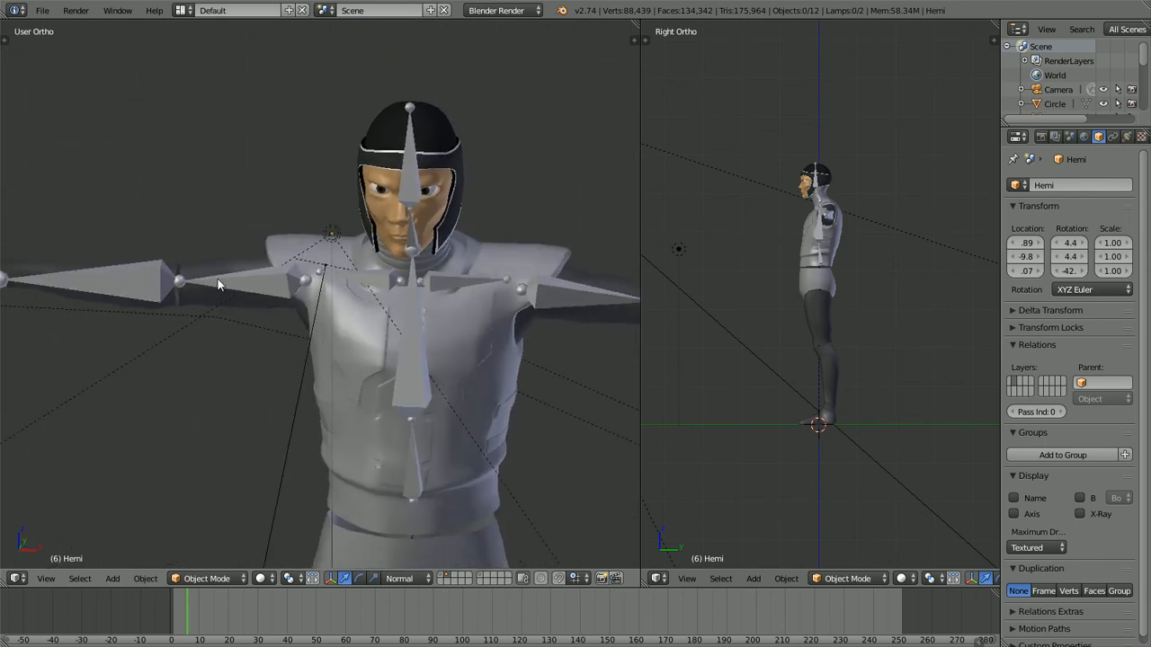
{"action": "scroll", "coordinate": [217, 279], "scroll_direction": "up", "scroll_amount": 2}
{"action": "key", "text": "KP_1"}
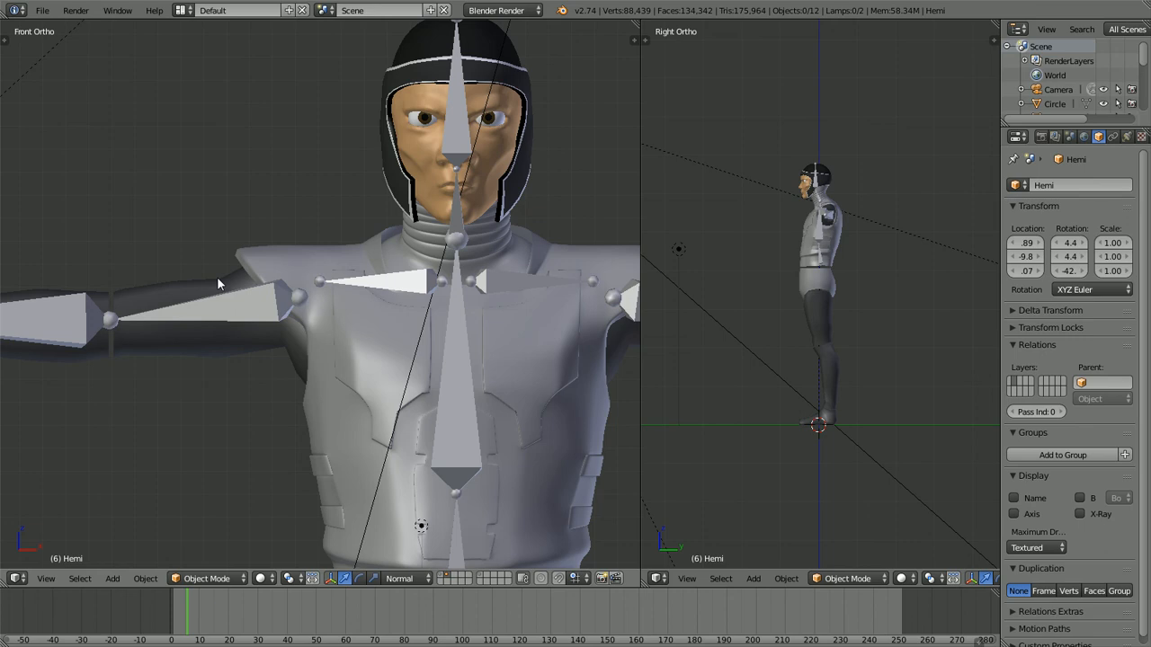
{"action": "middle_click_drag", "start_coordinate": [308, 320], "coordinate": [285, 235], "text": "shift"}
{"action": "middle_click_drag", "start_coordinate": [315, 396], "coordinate": [269, 372], "text": "shift"}
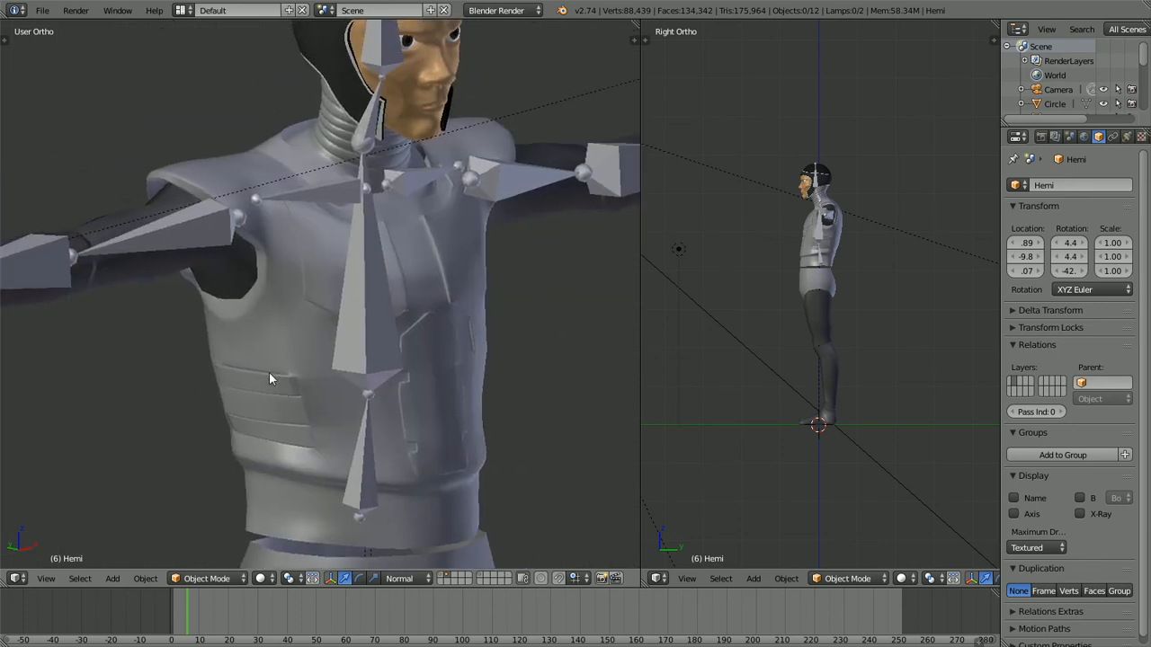
{"action": "scroll", "coordinate": [258, 335], "scroll_direction": "up", "scroll_amount": 2}
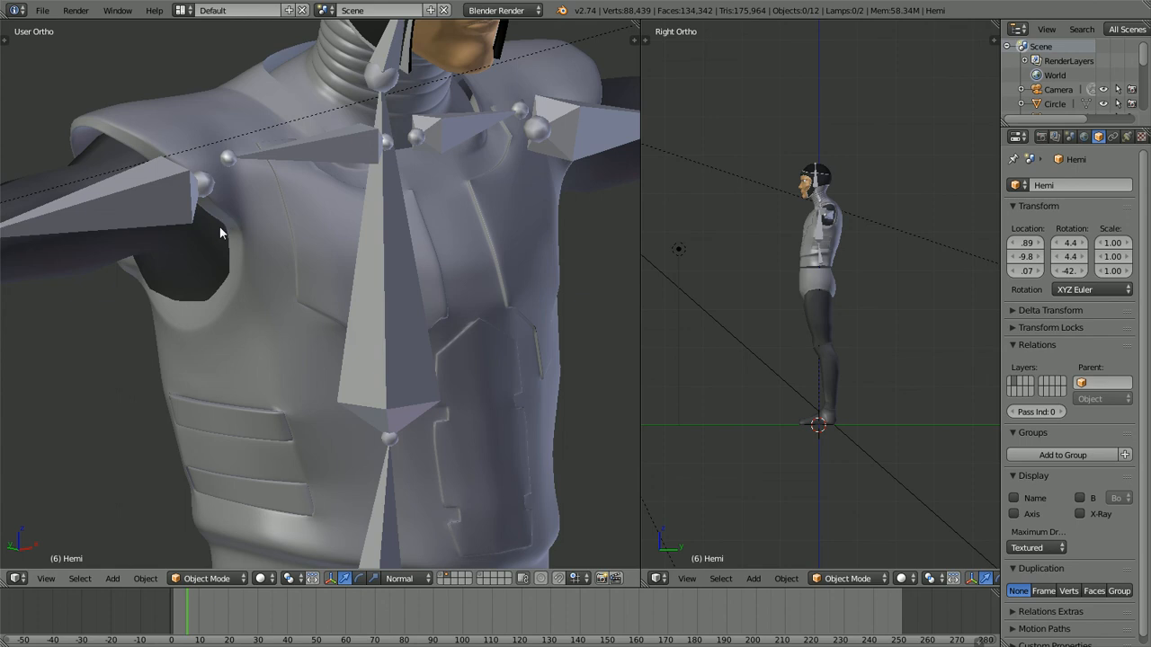
Step: Isolate the torso armour in local view and raise its Subdivision Surface viewport level to 3
{"action": "right_click", "coordinate": [288, 229]}
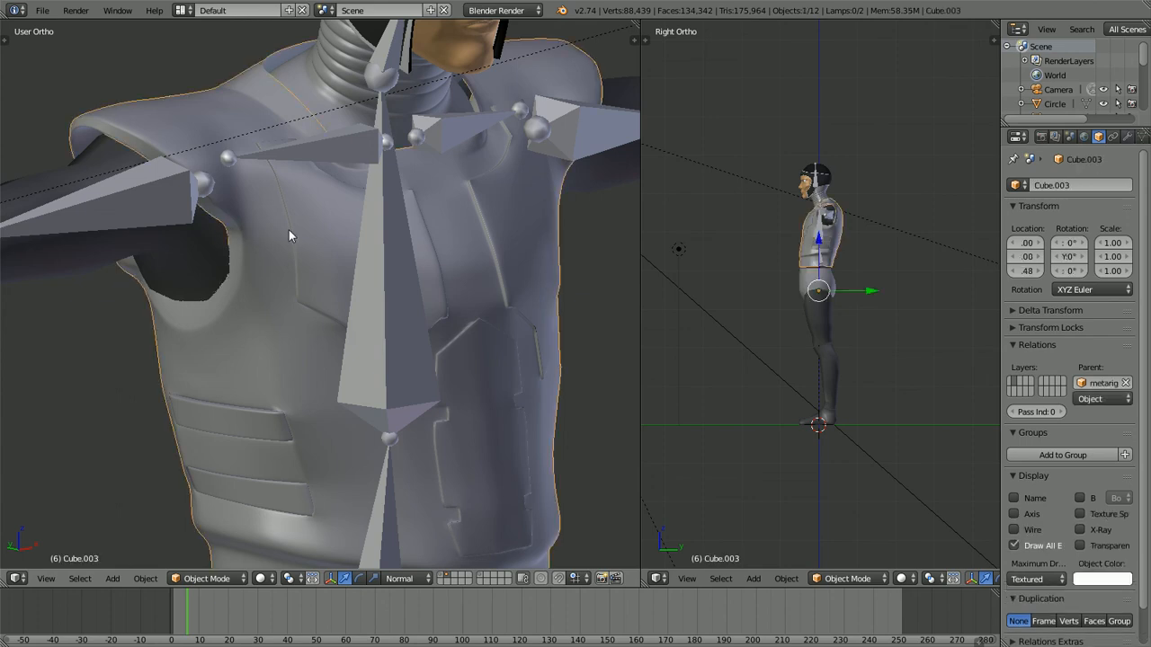
{"action": "key", "text": "Tab"}
{"action": "key", "text": "KP_Divide"}
{"action": "scroll", "coordinate": [301, 244], "scroll_direction": "up", "scroll_amount": 2}
{"action": "key", "text": "a"}
{"action": "middle_click_drag", "start_coordinate": [308, 253], "coordinate": [233, 255]}
{"action": "left_click", "coordinate": [1127, 136]}
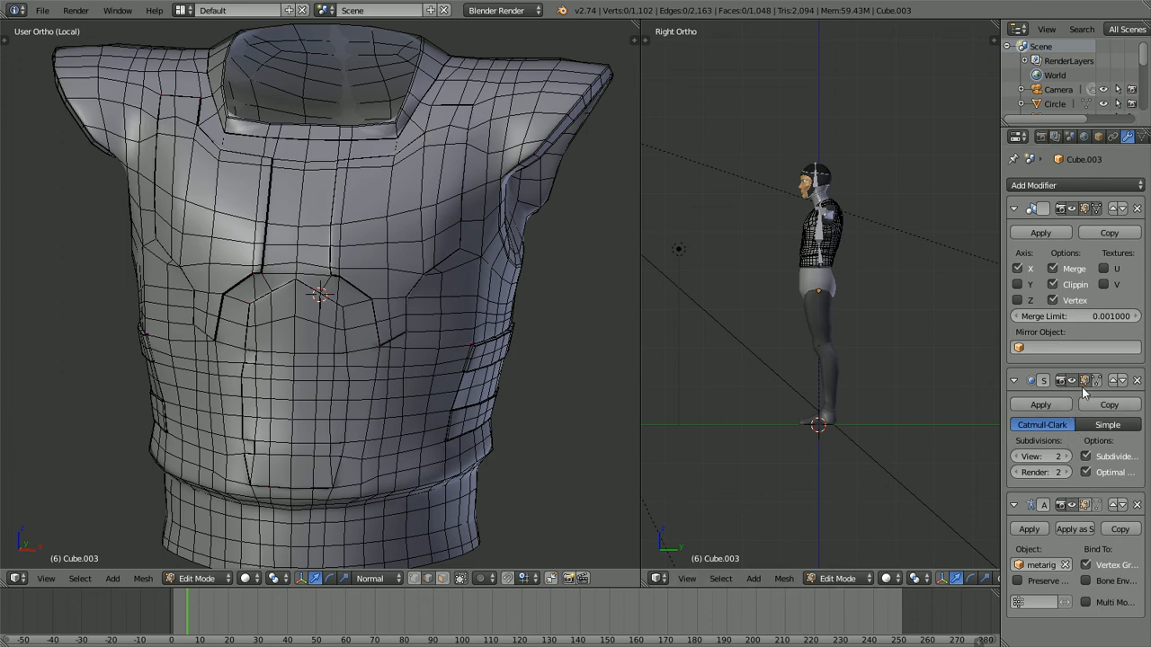
{"action": "left_click", "coordinate": [1063, 457]}
{"action": "key", "text": "Tab"}
Step: Inspect the smoothed torso armour up close, return to the full scene, and deselect everything
{"action": "mouse_move", "coordinate": [476, 343]}
{"action": "middle_mouse_down"}
{"action": "mouse_move", "coordinate": [359, 329]}
{"action": "mouse_move", "coordinate": [486, 324]}
{"action": "middle_mouse_up"}
{"action": "scroll", "coordinate": [300, 316], "scroll_direction": "up", "scroll_amount": 3}
{"action": "middle_click_drag", "start_coordinate": [300, 316], "coordinate": [327, 411]}
{"action": "scroll", "coordinate": [374, 323], "scroll_direction": "down", "scroll_amount": 1}
{"action": "scroll", "coordinate": [375, 329], "scroll_direction": "down", "scroll_amount": 2}
{"action": "scroll", "coordinate": [327, 310], "scroll_direction": "up", "scroll_amount": 3}
{"action": "scroll", "coordinate": [316, 306], "scroll_direction": "down", "scroll_amount": 2}
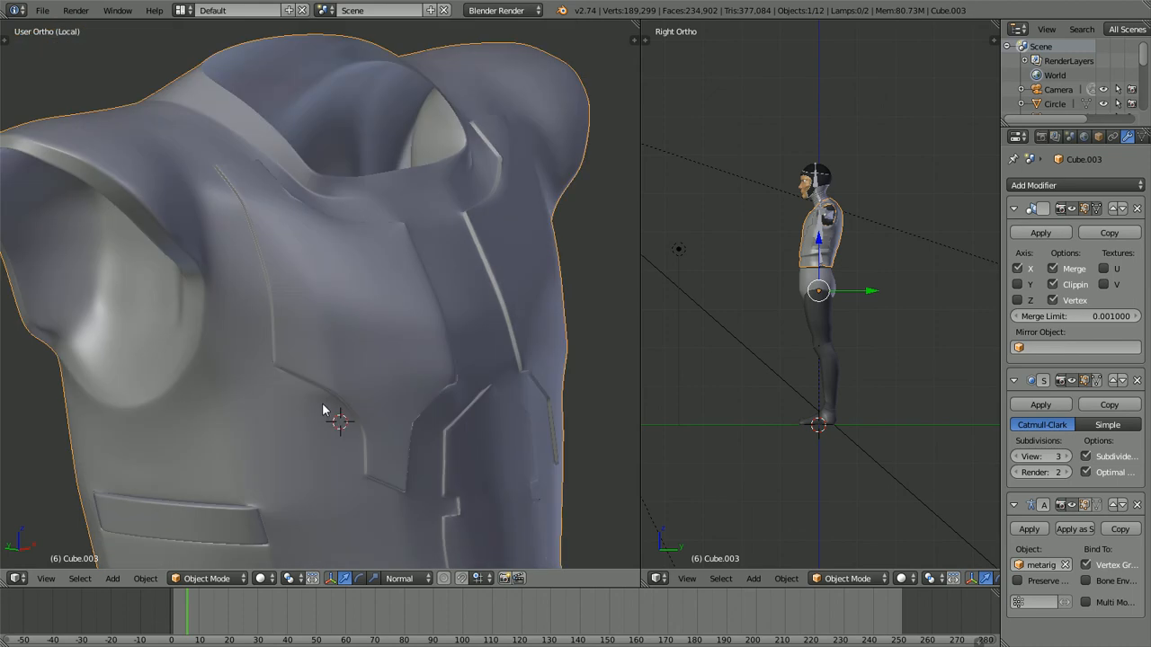
{"action": "key", "text": "KP_Divide"}
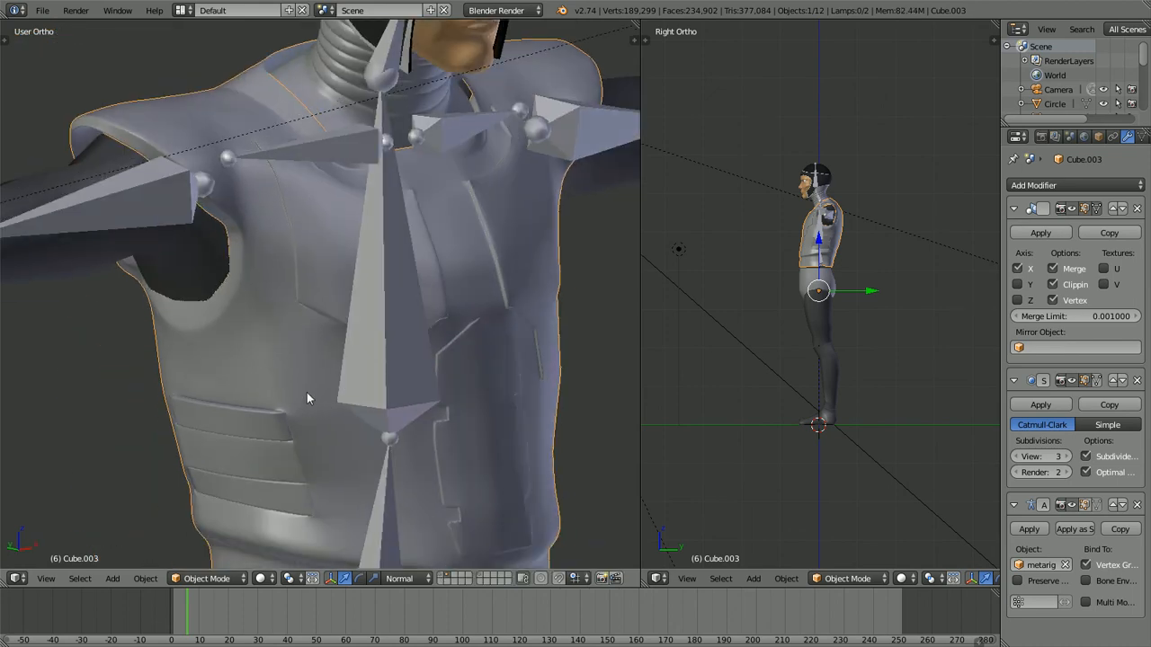
{"action": "scroll", "coordinate": [306, 391], "scroll_direction": "down", "scroll_amount": 1}
{"action": "key", "text": "a"}
{"action": "scroll", "coordinate": [309, 309], "scroll_direction": "down", "scroll_amount": 3}
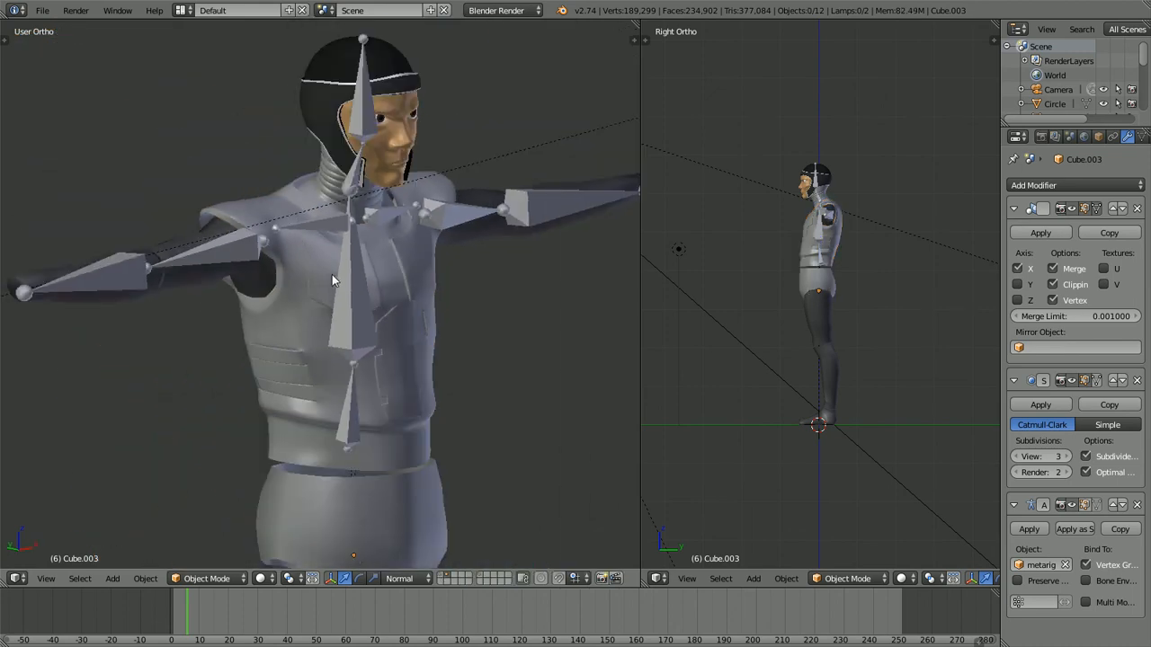
Step: Check the helmet and neck from the side, and switch the front view to textured shading
{"action": "middle_click_drag", "start_coordinate": [332, 274], "coordinate": [289, 411], "text": "shift"}
{"action": "scroll", "coordinate": [289, 328], "scroll_direction": "up", "scroll_amount": 3}
{"action": "middle_click_drag", "start_coordinate": [289, 328], "coordinate": [265, 195]}
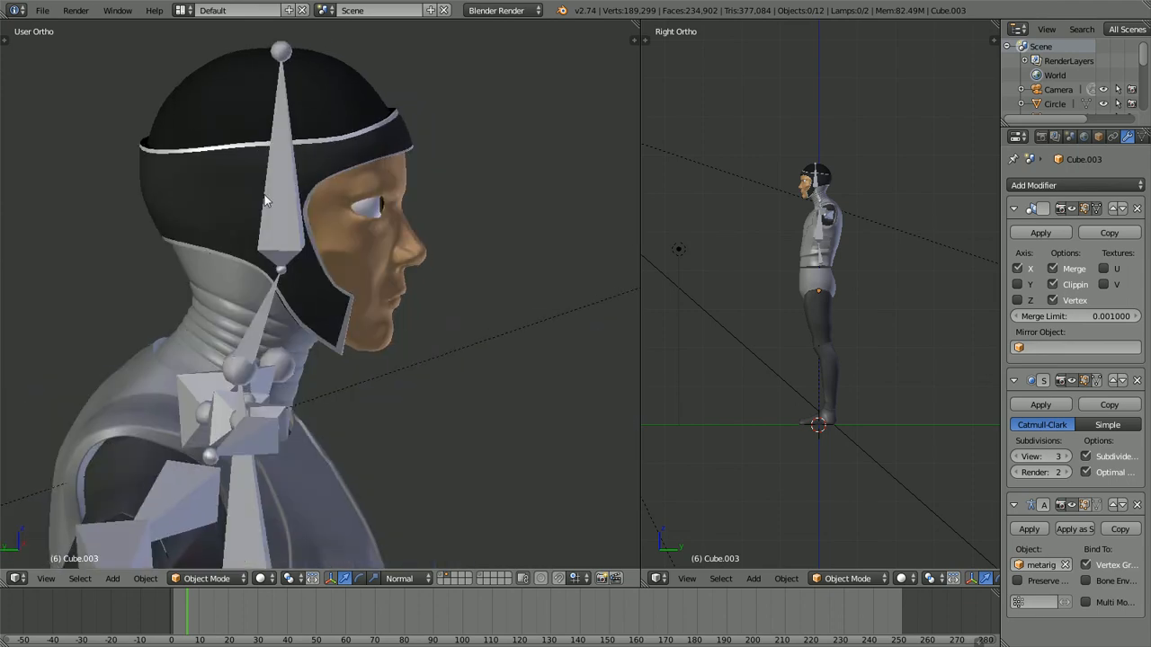
{"action": "scroll", "coordinate": [320, 358], "scroll_direction": "down", "scroll_amount": 2}
{"action": "middle_click_drag", "start_coordinate": [320, 358], "coordinate": [248, 356]}
{"action": "scroll", "coordinate": [261, 351], "scroll_direction": "down", "scroll_amount": 3}
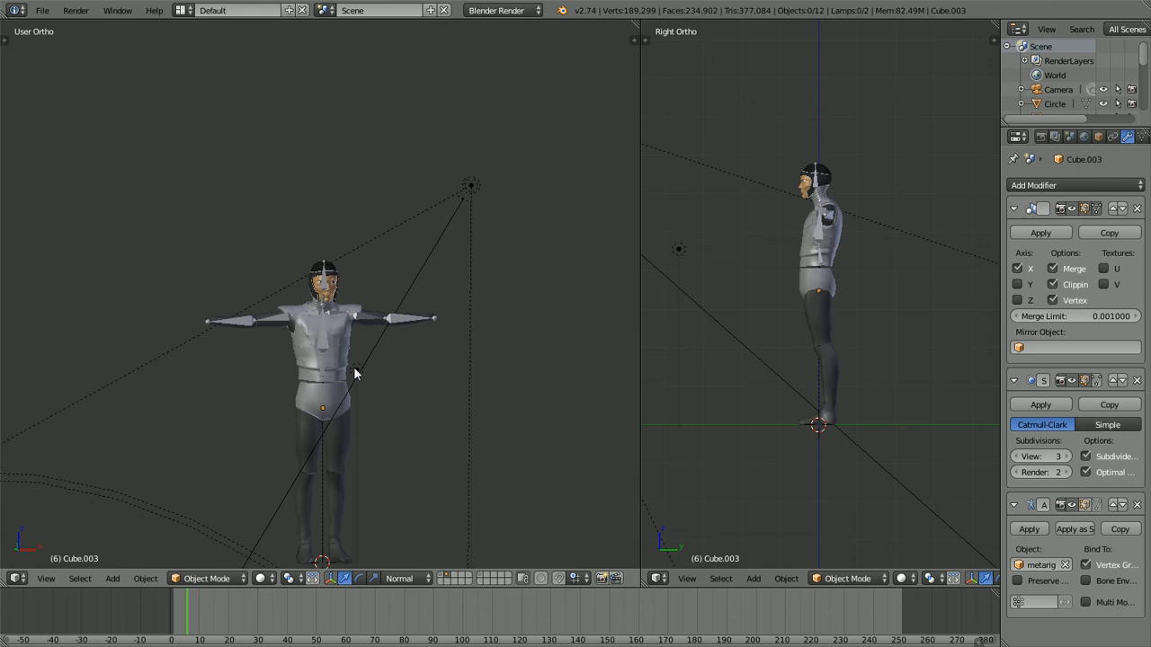
{"action": "key", "text": "KP_1"}
{"action": "key", "text": "alt+z"}
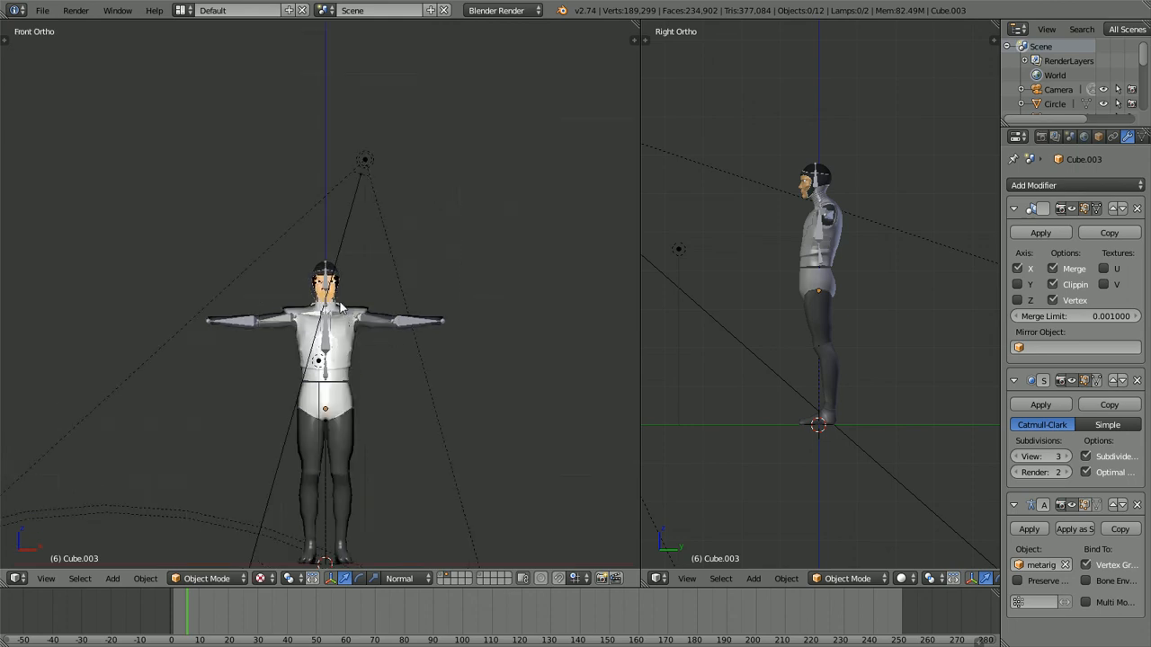
{"action": "scroll", "coordinate": [350, 332], "scroll_direction": "up", "scroll_amount": 6}
{"action": "scroll", "coordinate": [345, 308], "scroll_direction": "down", "scroll_amount": 5}
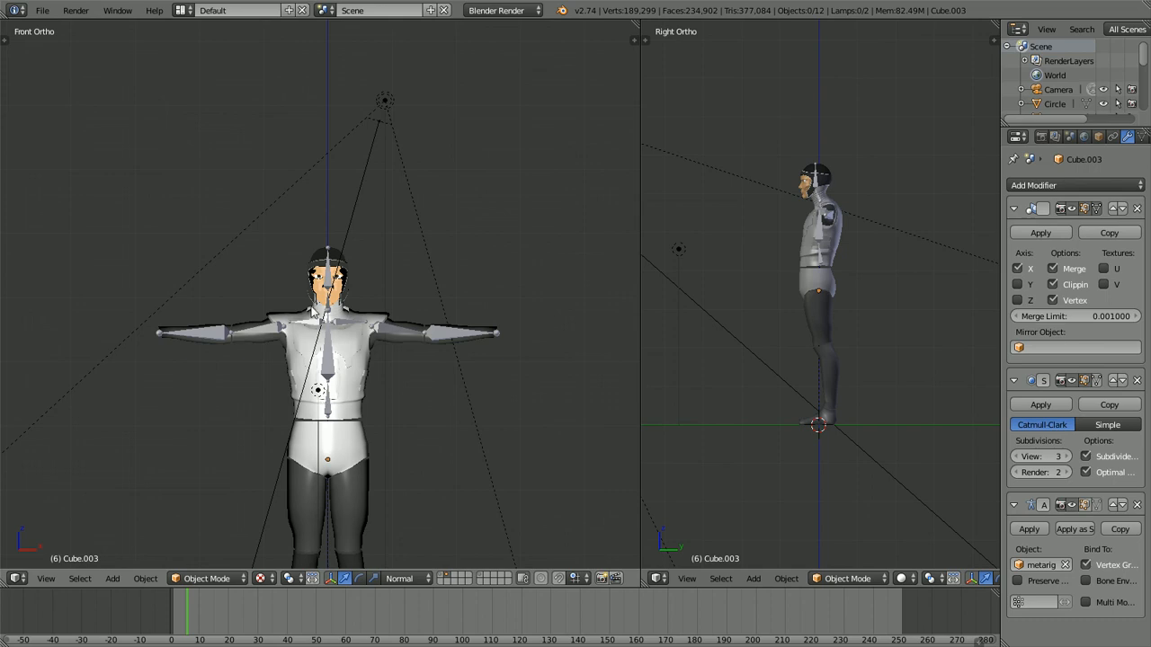
{"action": "right_click", "coordinate": [317, 392]}
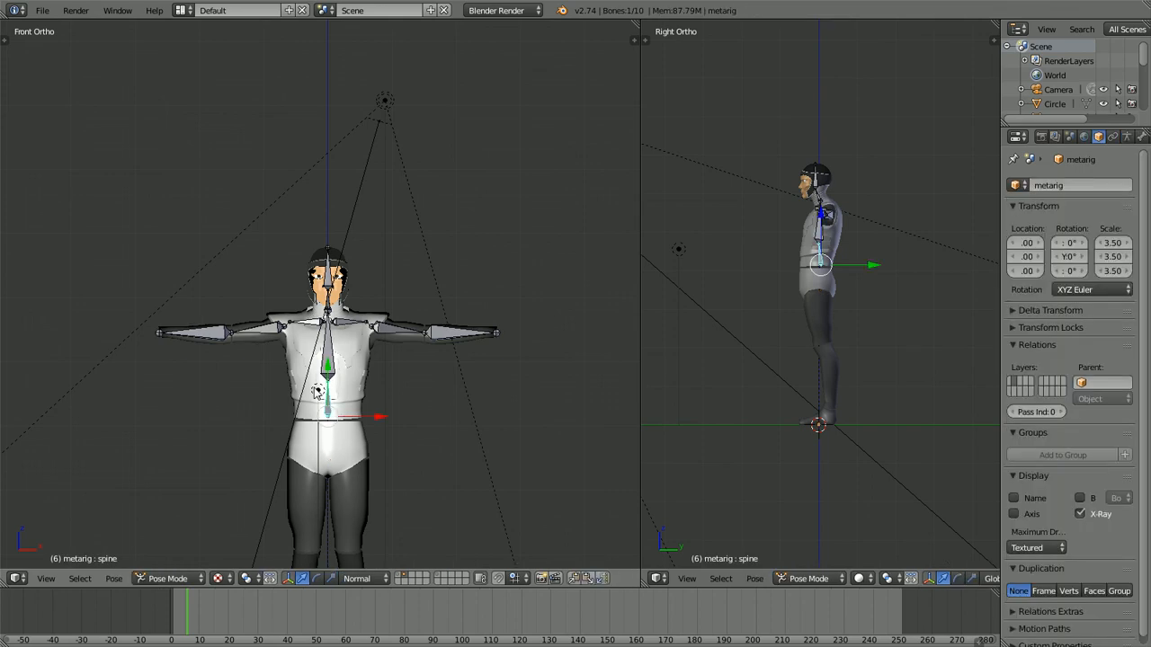
{"action": "key", "text": "g"}
{"action": "right_click", "coordinate": [317, 393]}
{"action": "right_click", "coordinate": [327, 346]}
Step: Return the metarig to Object Mode and raise the point lamp along the Z axis to above head height
{"action": "middle_click_drag", "start_coordinate": [371, 390], "coordinate": [201, 413]}
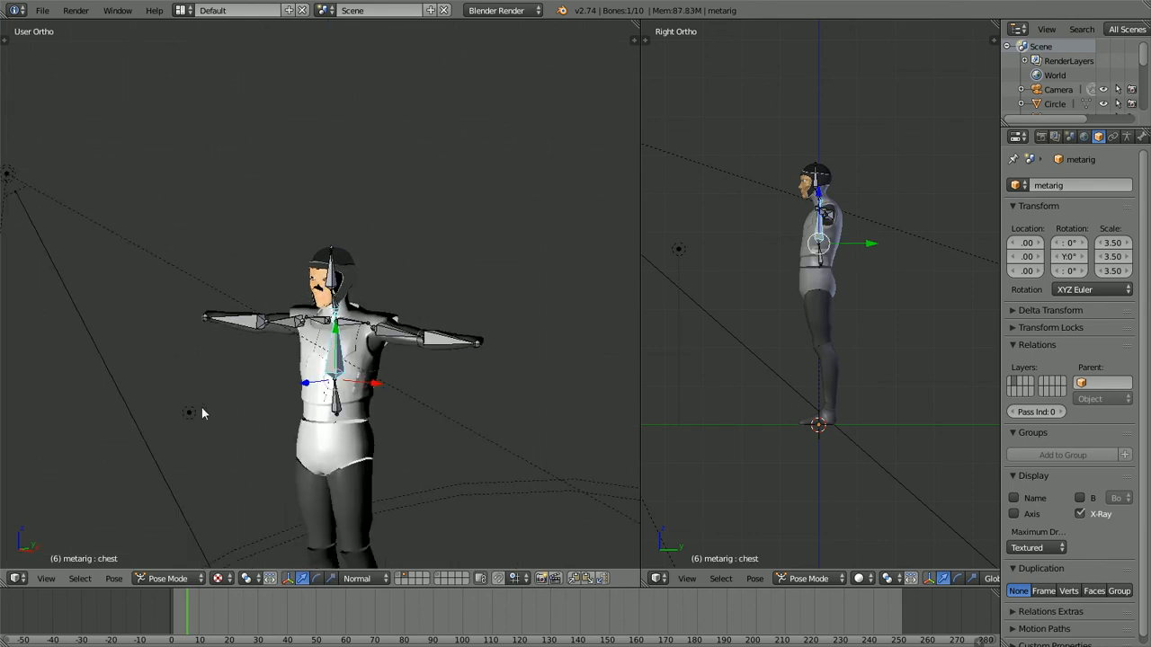
{"action": "key", "text": "ctrl+Tab"}
{"action": "right_click", "coordinate": [190, 413]}
{"action": "key", "text": "g"}
{"action": "key", "text": "z"}
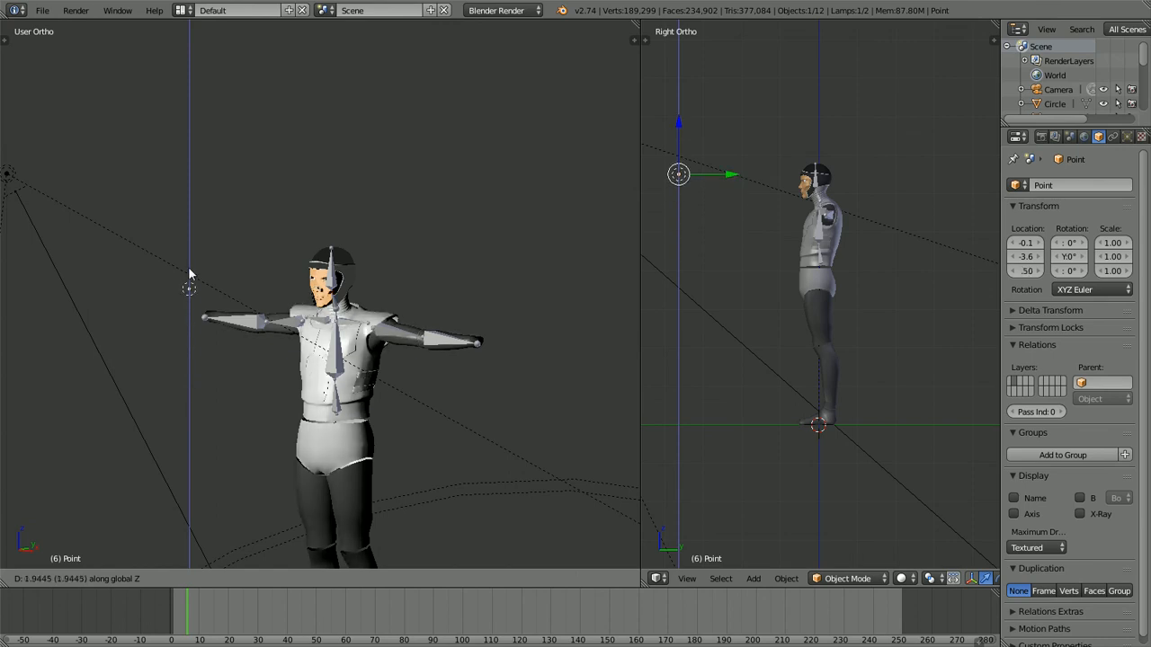
{"action": "left_click", "coordinate": [194, 166]}
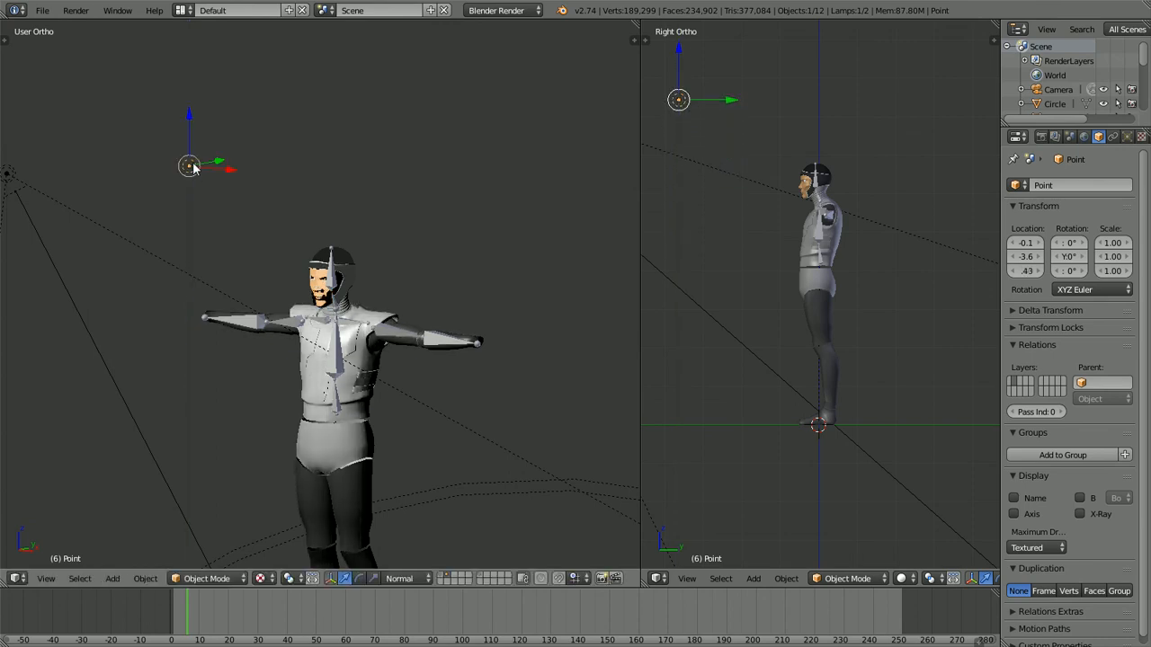
Step: Lower the point lamp about 0.2 units along the Z axis while checking the face shading from the front
{"action": "key", "text": "KP_1"}
{"action": "scroll", "coordinate": [193, 282], "scroll_direction": "up", "scroll_amount": 6}
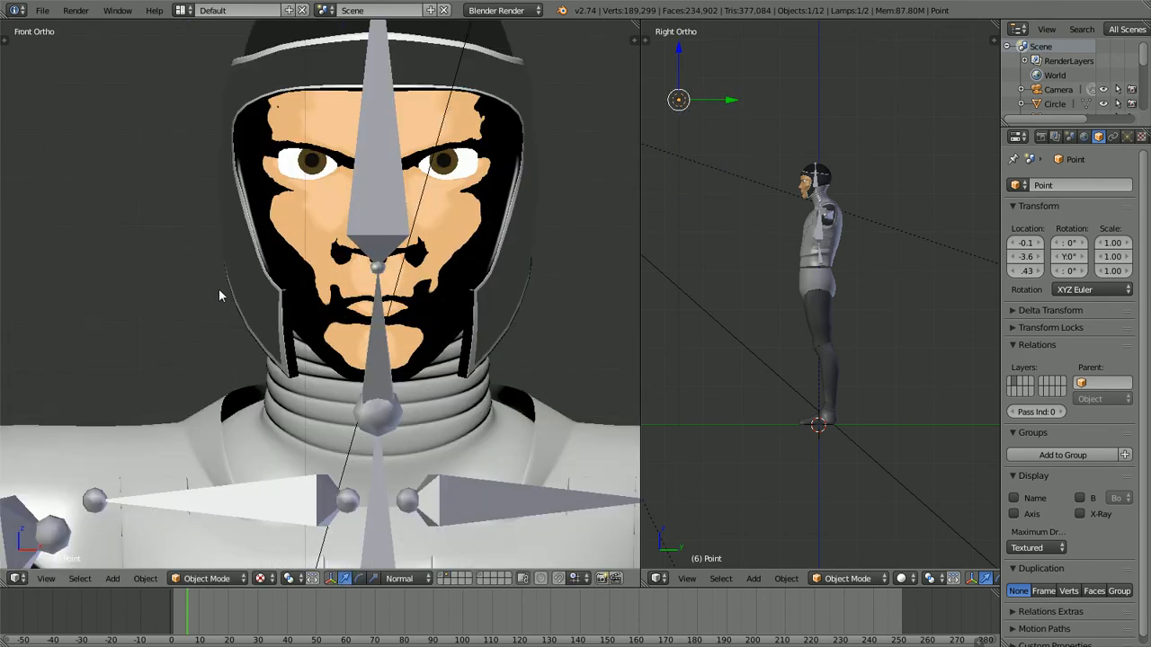
{"action": "scroll", "coordinate": [230, 289], "scroll_direction": "down", "scroll_amount": 2}
{"action": "key", "text": "g"}
{"action": "key", "text": "z"}
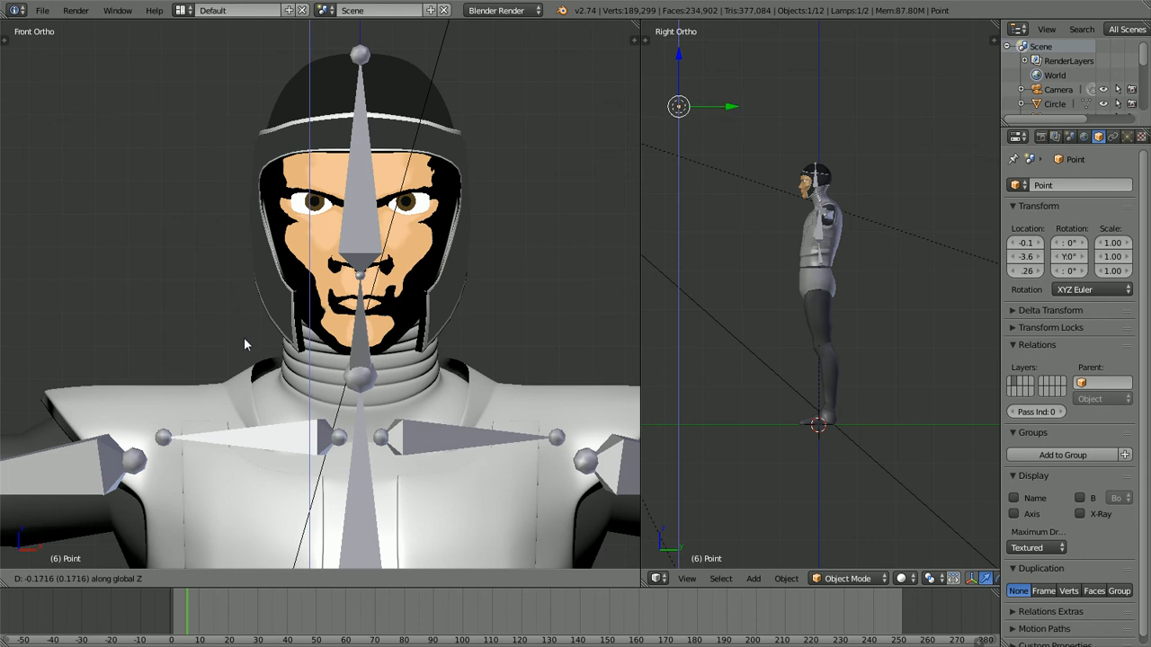
{"action": "left_click", "coordinate": [241, 343]}
{"action": "scroll", "coordinate": [236, 287], "scroll_direction": "down", "scroll_amount": 2}
{"action": "middle_click_drag", "start_coordinate": [241, 300], "coordinate": [299, 254]}
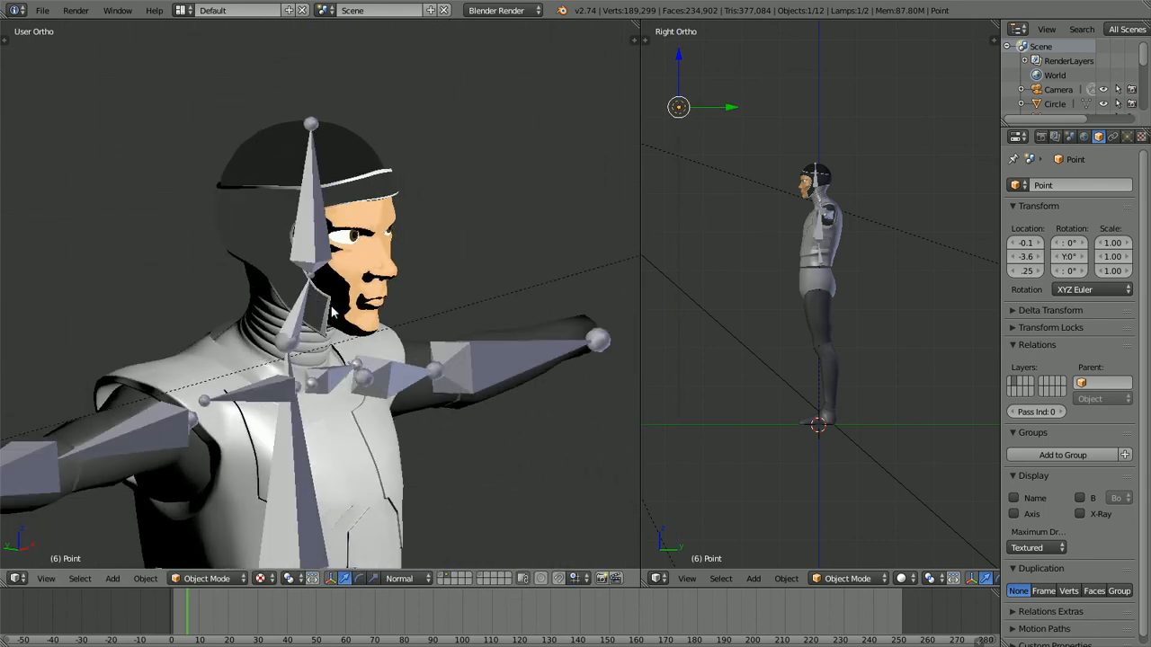
Step: Test a large forward rotation of the metarig's head bone and turn off the rig's X-Ray display, undoing both changes
{"action": "right_click", "coordinate": [314, 218]}
{"action": "key", "text": "r"}
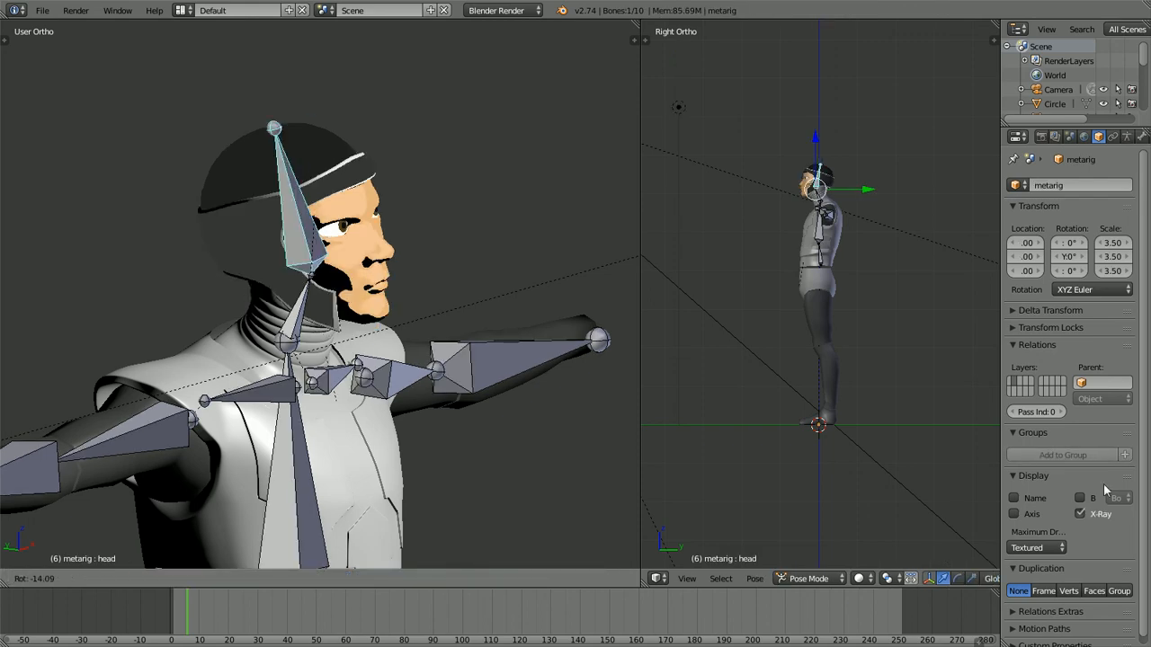
{"action": "left_click", "coordinate": [308, 493]}
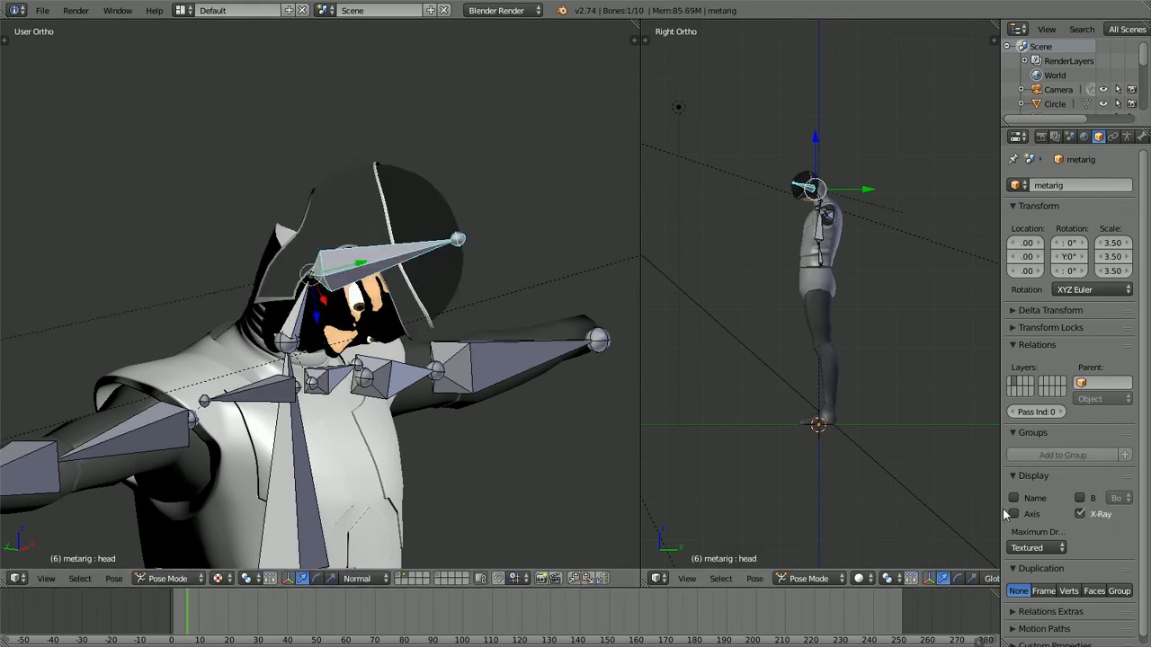
{"action": "left_click", "coordinate": [1090, 513]}
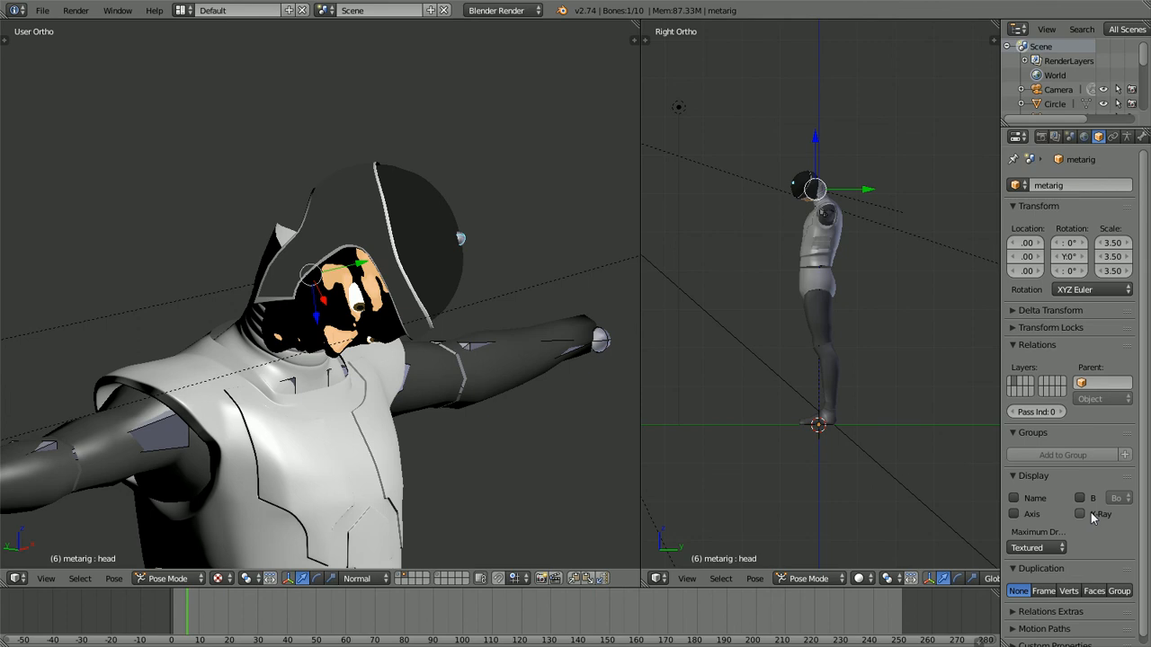
{"action": "key", "text": "ctrl+z"}
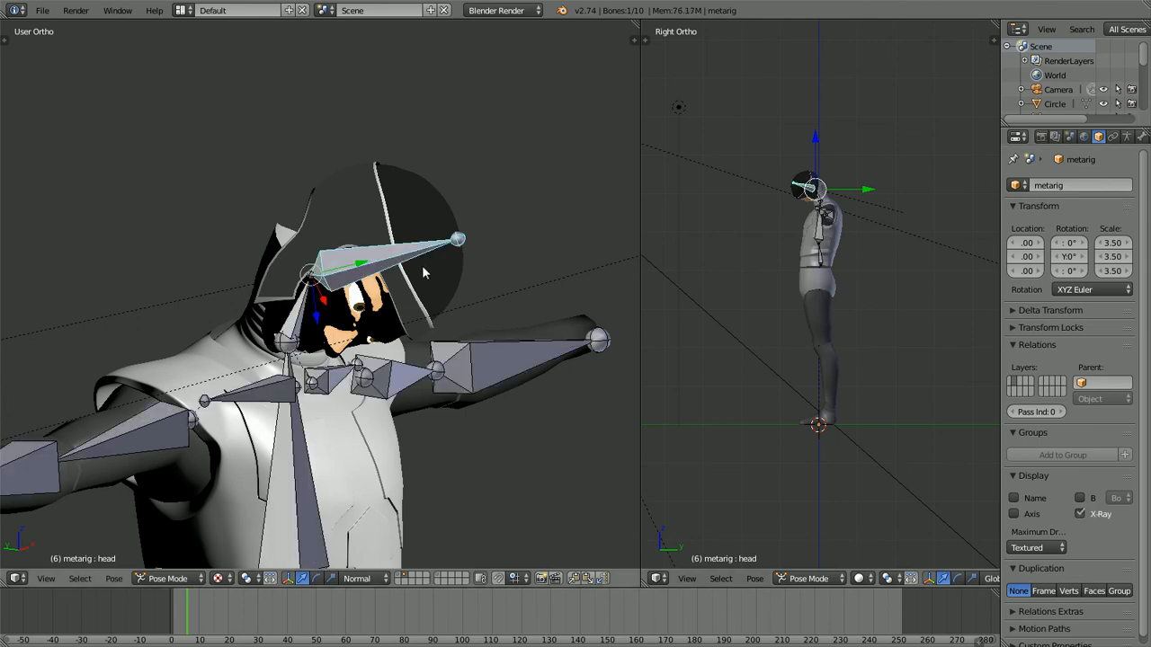
{"action": "key", "text": "ctrl+z"}
{"action": "key", "text": "ctrl+z"}
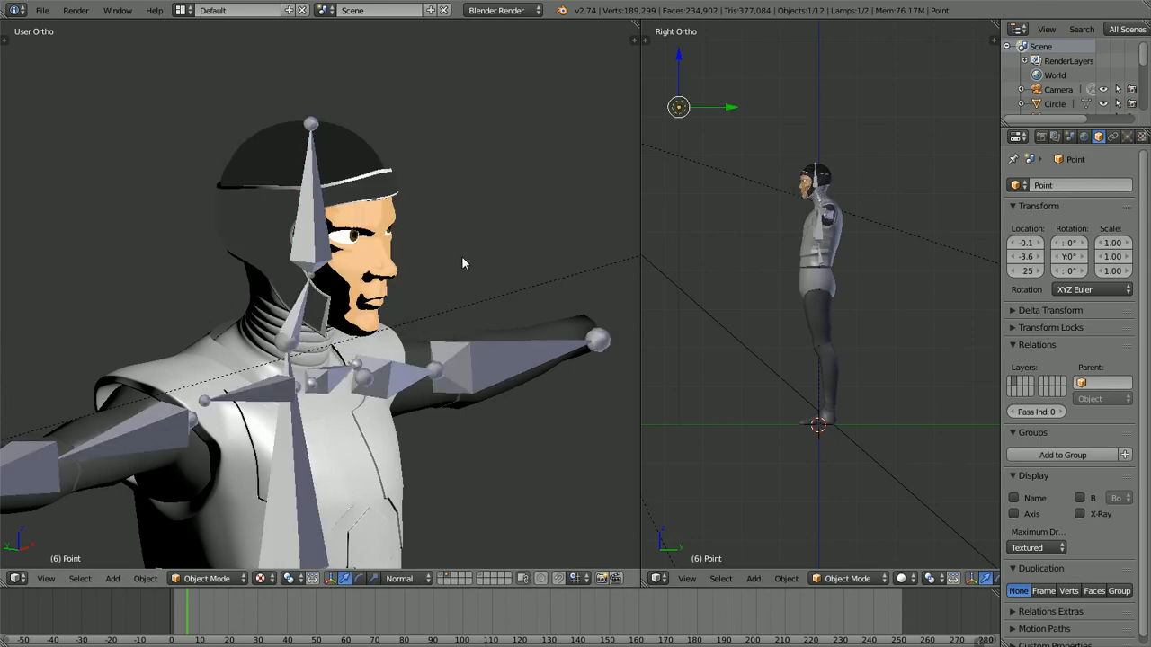
Step: Test a forward rotation of the head bone, cancel it, and turn off the metarig's X-Ray display
{"action": "right_click", "coordinate": [321, 256]}
{"action": "key", "text": "r"}
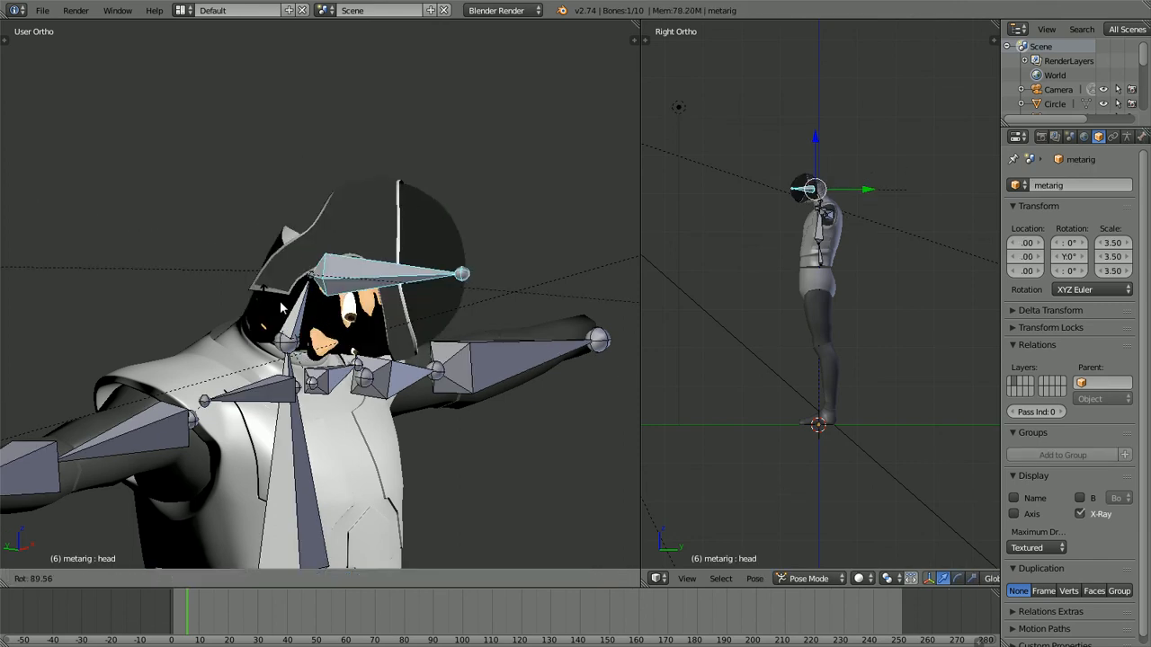
{"action": "key", "text": "Escape"}
{"action": "left_click", "coordinate": [1078, 513]}
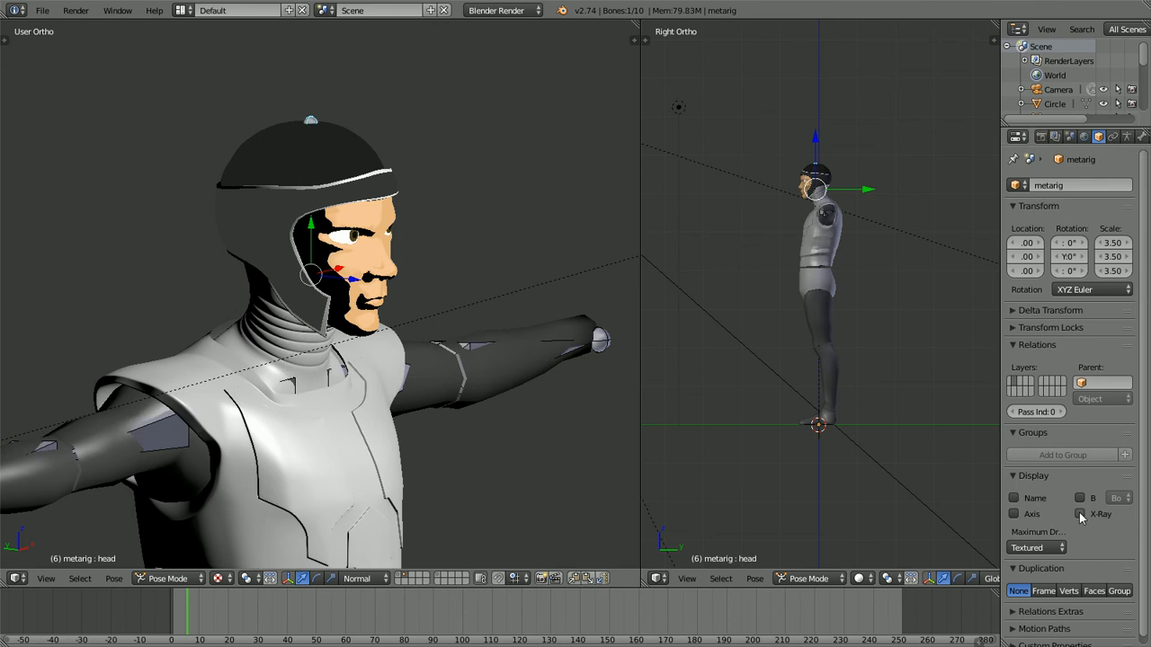
{"action": "key", "text": "KP_1"}
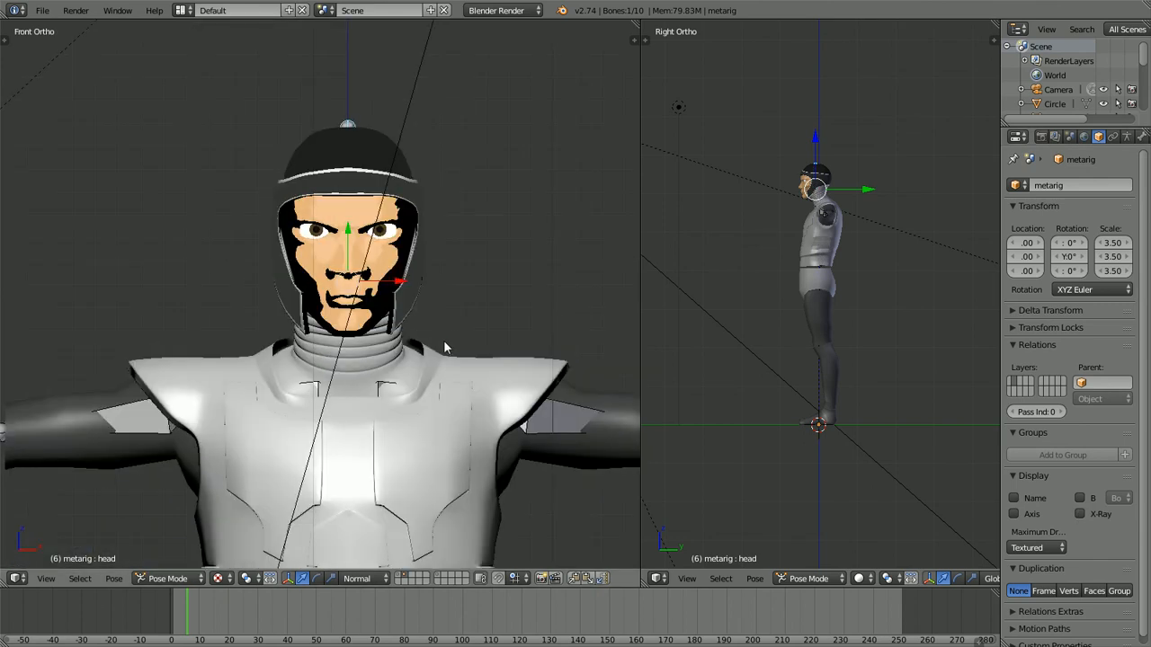
Step: Examine the textured shading of the chest armour and collar from an angled view and from the front
{"action": "middle_click_drag", "start_coordinate": [441, 351], "coordinate": [373, 364]}
{"action": "scroll", "coordinate": [373, 364], "scroll_direction": "up", "scroll_amount": 2}
{"action": "scroll", "coordinate": [375, 369], "scroll_direction": "down", "scroll_amount": 2}
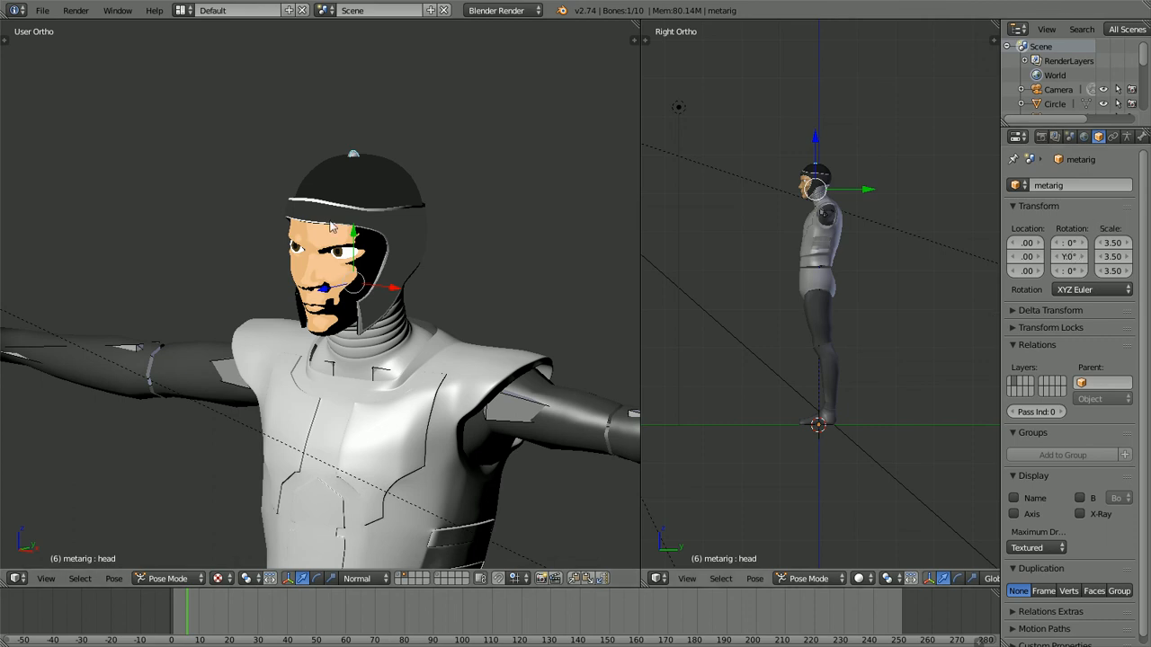
{"action": "middle_click_drag", "start_coordinate": [374, 305], "coordinate": [384, 163], "text": "shift"}
{"action": "scroll", "coordinate": [377, 241], "scroll_direction": "up", "scroll_amount": 2}
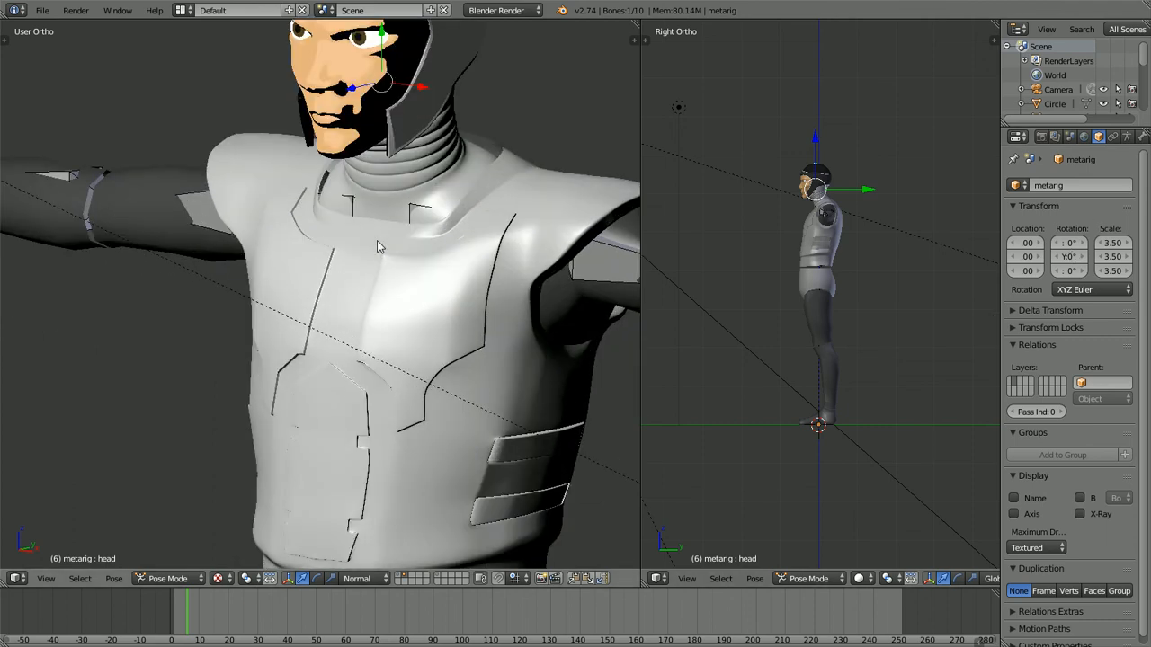
{"action": "scroll", "coordinate": [350, 268], "scroll_direction": "down", "scroll_amount": 2}
{"action": "middle_click_drag", "start_coordinate": [315, 273], "coordinate": [374, 274]}
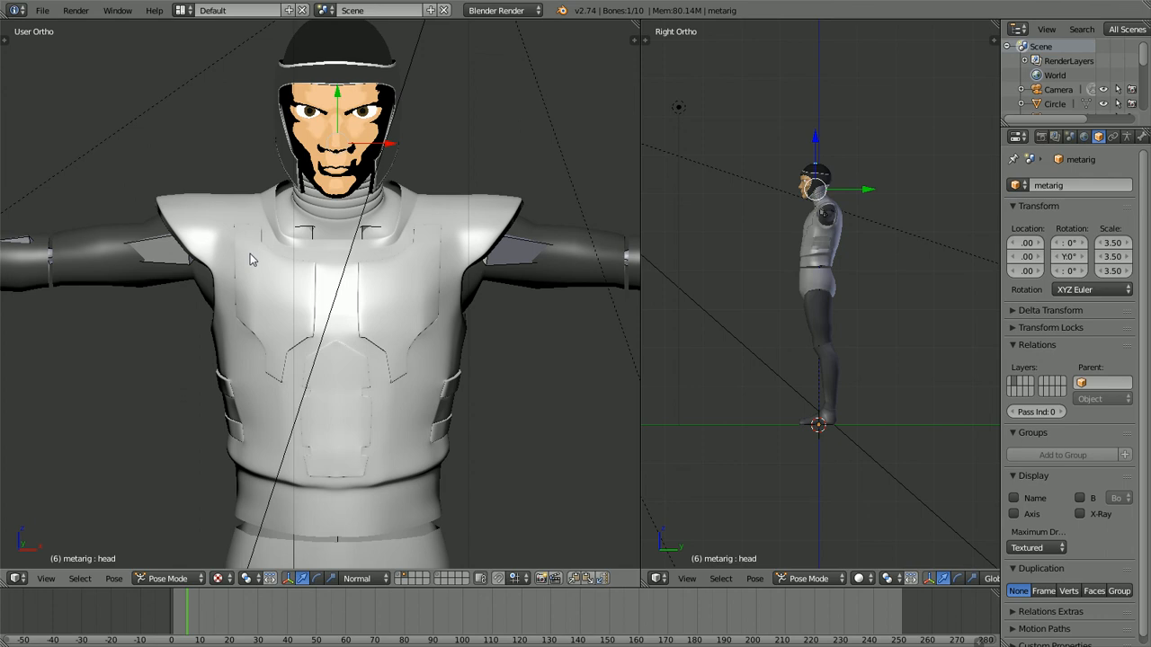
Step: Examine the character's head, shoulder and outstretched arm at an angle in textured shading
{"action": "middle_click_drag", "start_coordinate": [240, 256], "coordinate": [288, 362]}
{"action": "scroll", "coordinate": [300, 321], "scroll_direction": "up", "scroll_amount": 5}
{"action": "scroll", "coordinate": [299, 321], "scroll_direction": "down", "scroll_amount": 1}
{"action": "middle_click_drag", "start_coordinate": [362, 324], "coordinate": [249, 325]}
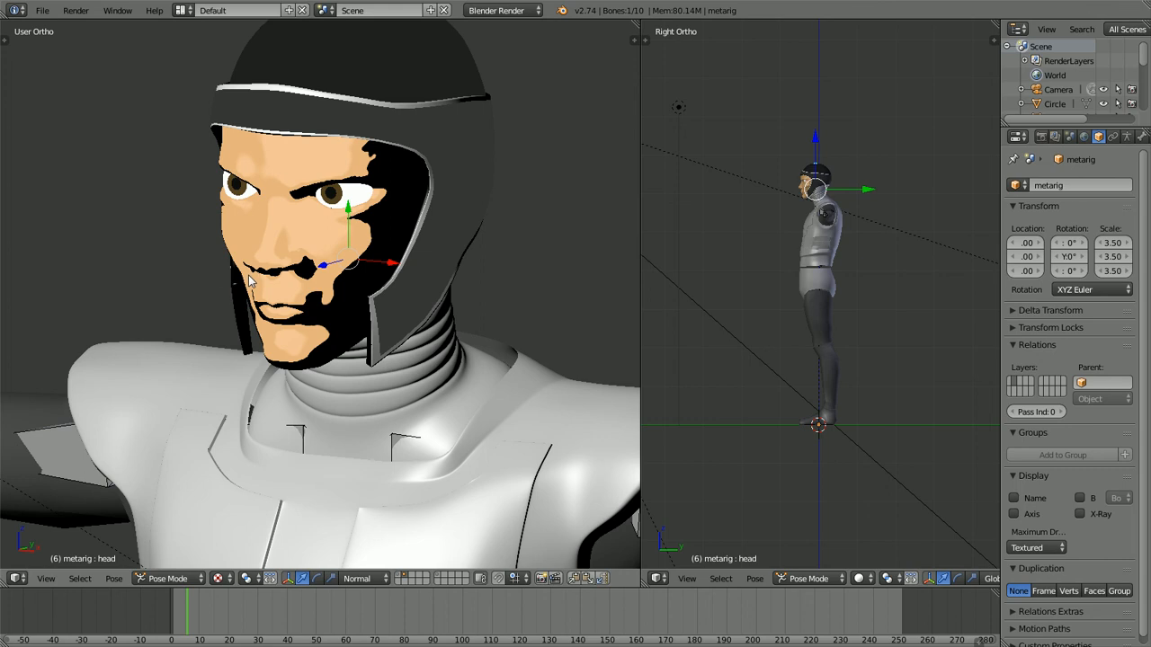
{"action": "scroll", "coordinate": [206, 295], "scroll_direction": "down", "scroll_amount": 3}
{"action": "middle_click_drag", "start_coordinate": [190, 393], "coordinate": [277, 351], "text": "shift"}
{"action": "scroll", "coordinate": [252, 339], "scroll_direction": "up", "scroll_amount": 2}
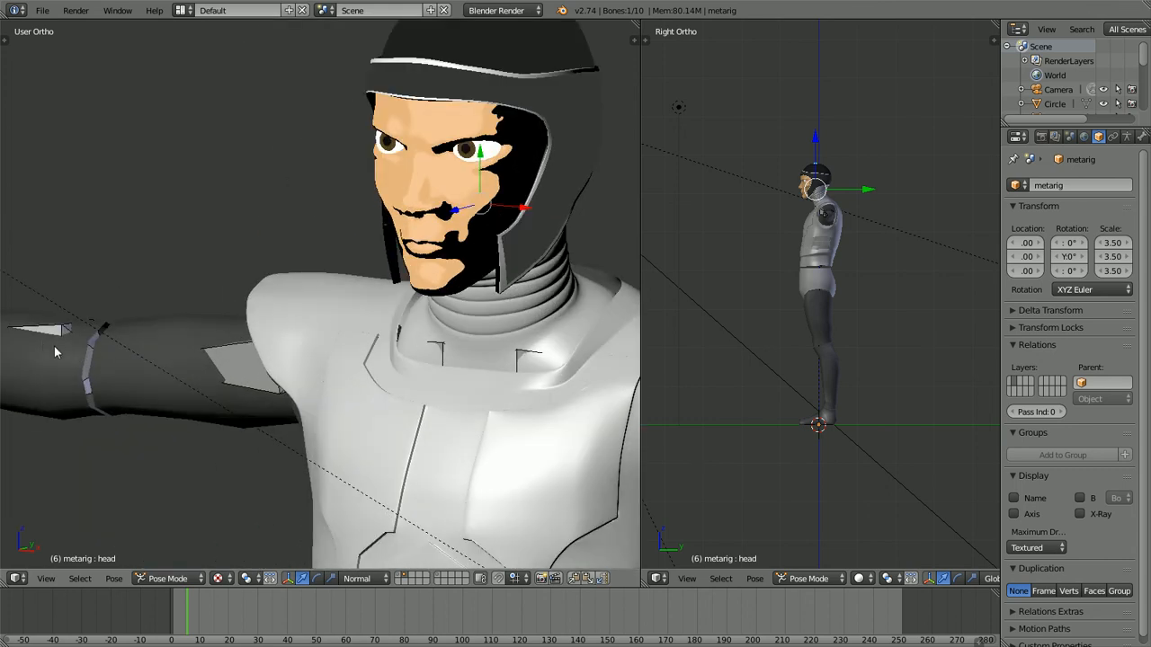
{"action": "middle_click_drag", "start_coordinate": [47, 355], "coordinate": [104, 283], "text": "shift"}
{"action": "scroll", "coordinate": [206, 329], "scroll_direction": "down", "scroll_amount": 2}
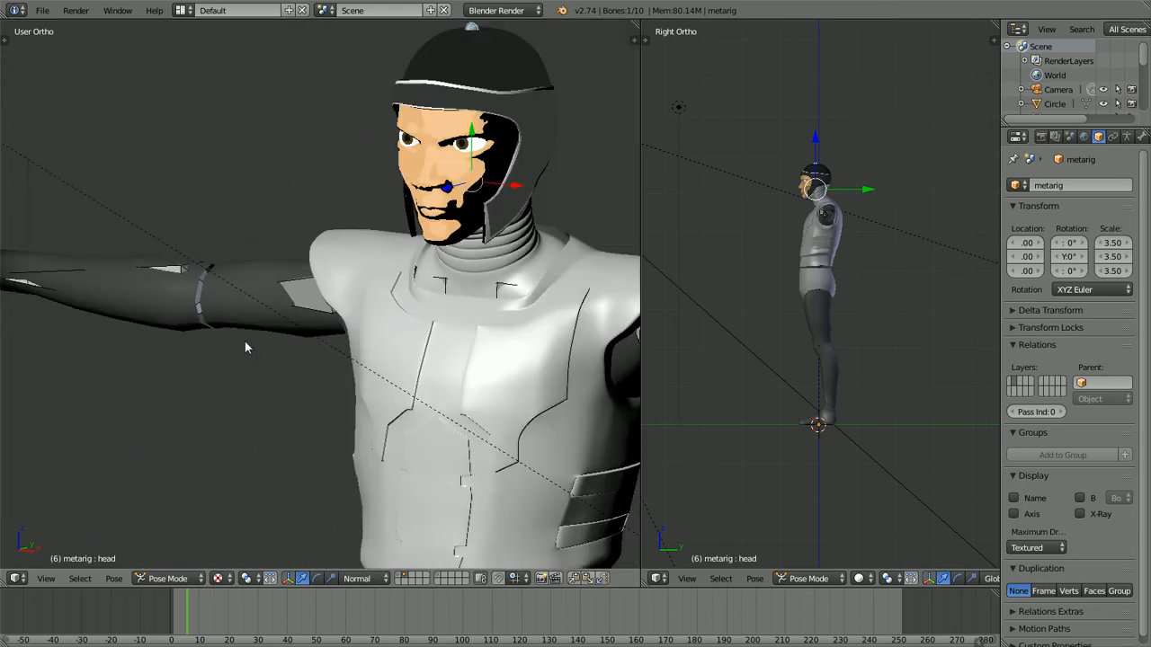
Step: Examine the shadows on the face, helmet and ribbed neck up close from both sides
{"action": "scroll", "coordinate": [215, 360], "scroll_direction": "up", "scroll_amount": 5}
{"action": "middle_click_drag", "start_coordinate": [326, 270], "coordinate": [211, 380], "text": "shift"}
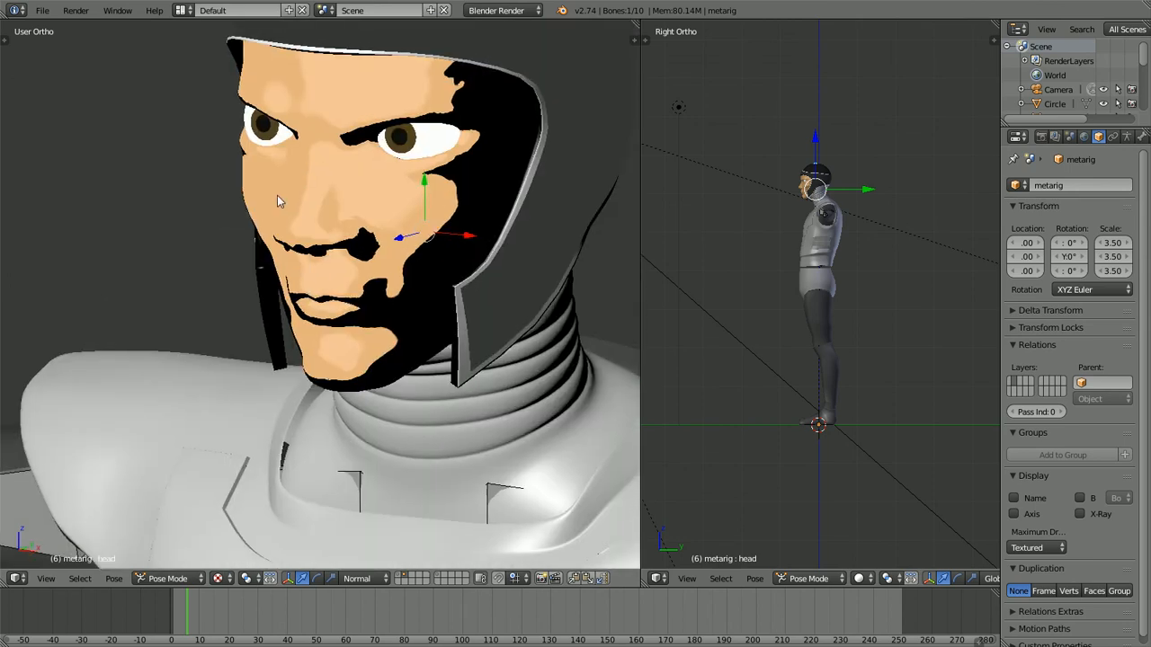
{"action": "scroll", "coordinate": [280, 272], "scroll_direction": "down", "scroll_amount": 2}
{"action": "middle_click_drag", "start_coordinate": [280, 274], "coordinate": [371, 282]}
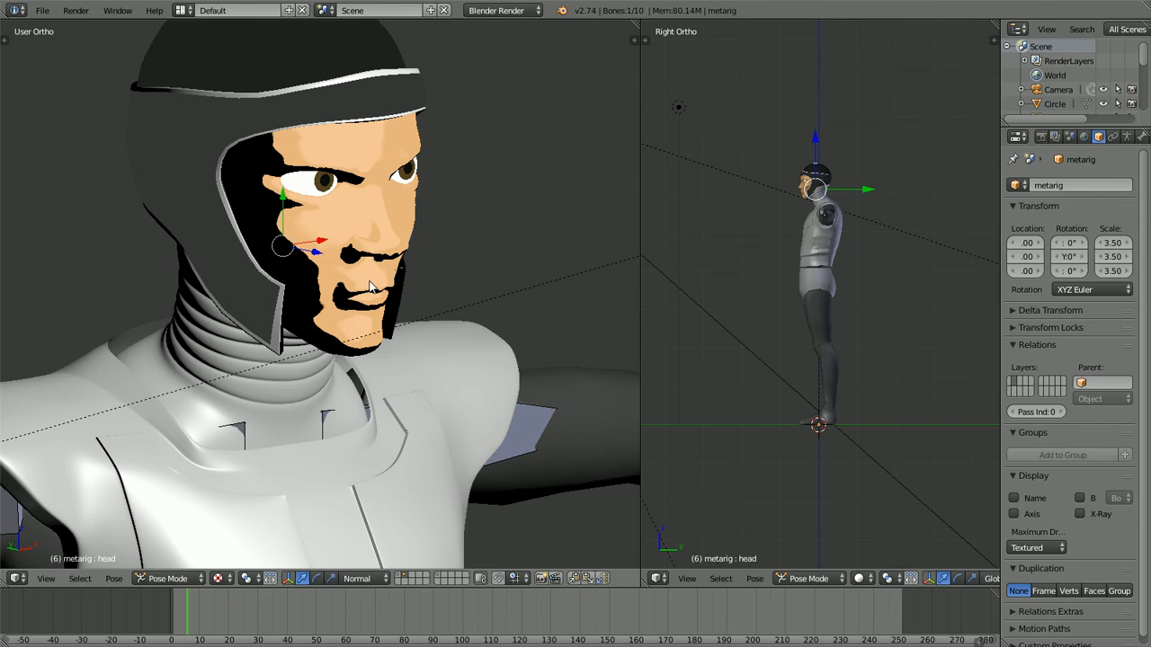
{"action": "scroll", "coordinate": [267, 308], "scroll_direction": "down", "scroll_amount": 1}
{"action": "middle_click_drag", "start_coordinate": [260, 314], "coordinate": [299, 288]}
{"action": "scroll", "coordinate": [299, 288], "scroll_direction": "up", "scroll_amount": 2}
{"action": "scroll", "coordinate": [297, 283], "scroll_direction": "up", "scroll_amount": 2}
{"action": "middle_click_drag", "start_coordinate": [365, 335], "coordinate": [278, 328]}
{"action": "scroll", "coordinate": [278, 328], "scroll_direction": "down", "scroll_amount": 4}
{"action": "scroll", "coordinate": [307, 413], "scroll_direction": "down", "scroll_amount": 3}
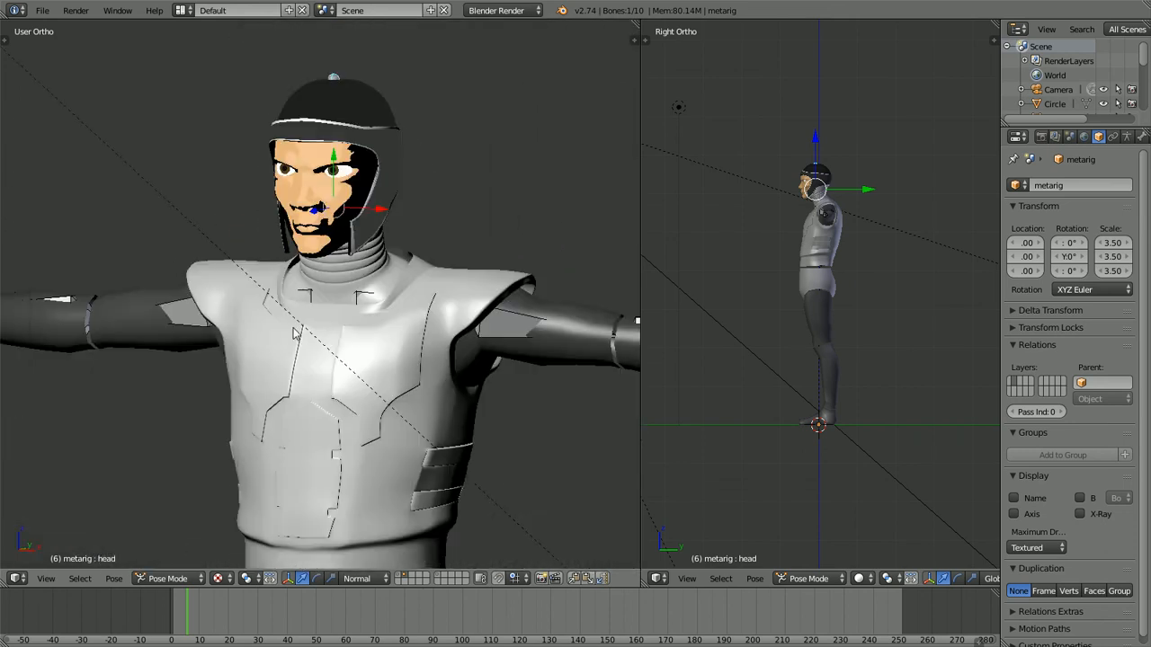
Step: Examine the hip armour and the legs of the undersuit from several angles
{"action": "scroll", "coordinate": [293, 325], "scroll_direction": "down", "scroll_amount": 2}
{"action": "middle_click_drag", "start_coordinate": [290, 395], "coordinate": [296, 192], "text": "shift"}
{"action": "scroll", "coordinate": [274, 257], "scroll_direction": "down", "scroll_amount": 3}
{"action": "scroll", "coordinate": [298, 293], "scroll_direction": "up", "scroll_amount": 8}
{"action": "middle_click_drag", "start_coordinate": [313, 385], "coordinate": [376, 377], "text": "shift"}
{"action": "scroll", "coordinate": [376, 377], "scroll_direction": "down", "scroll_amount": 3}
{"action": "middle_click_drag", "start_coordinate": [253, 294], "coordinate": [273, 347], "text": "shift"}
{"action": "scroll", "coordinate": [279, 398], "scroll_direction": "up", "scroll_amount": 2}
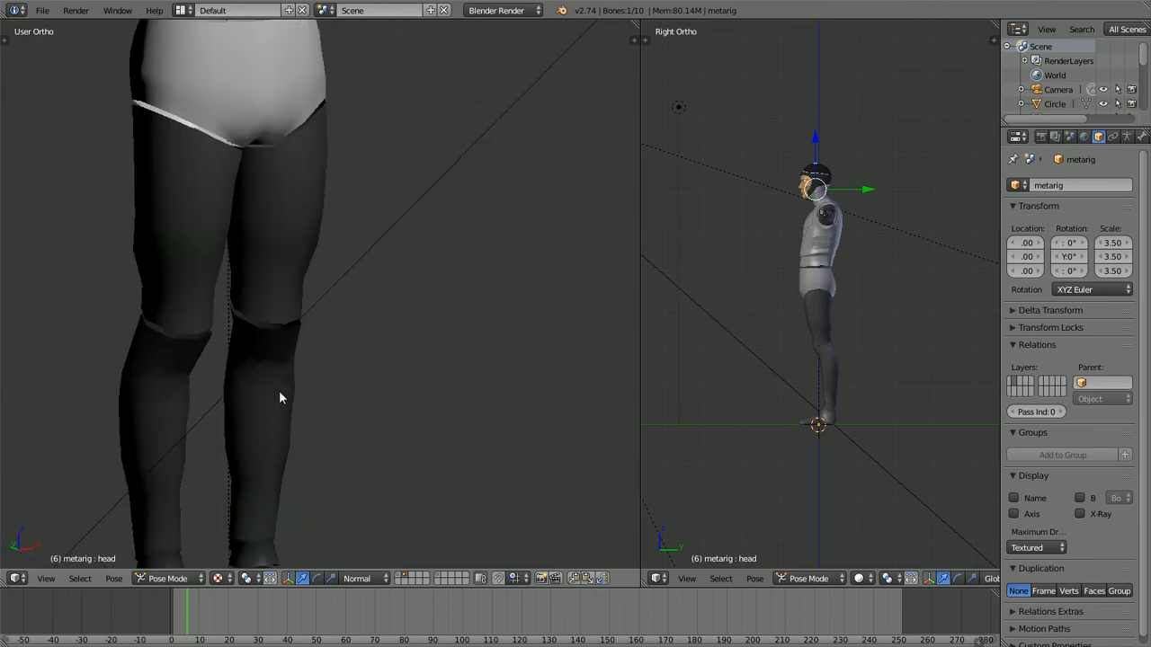
{"action": "key", "text": "KP_1"}
{"action": "middle_click_drag", "start_coordinate": [230, 228], "coordinate": [291, 319], "text": "shift"}
{"action": "key", "text": "KP_3"}
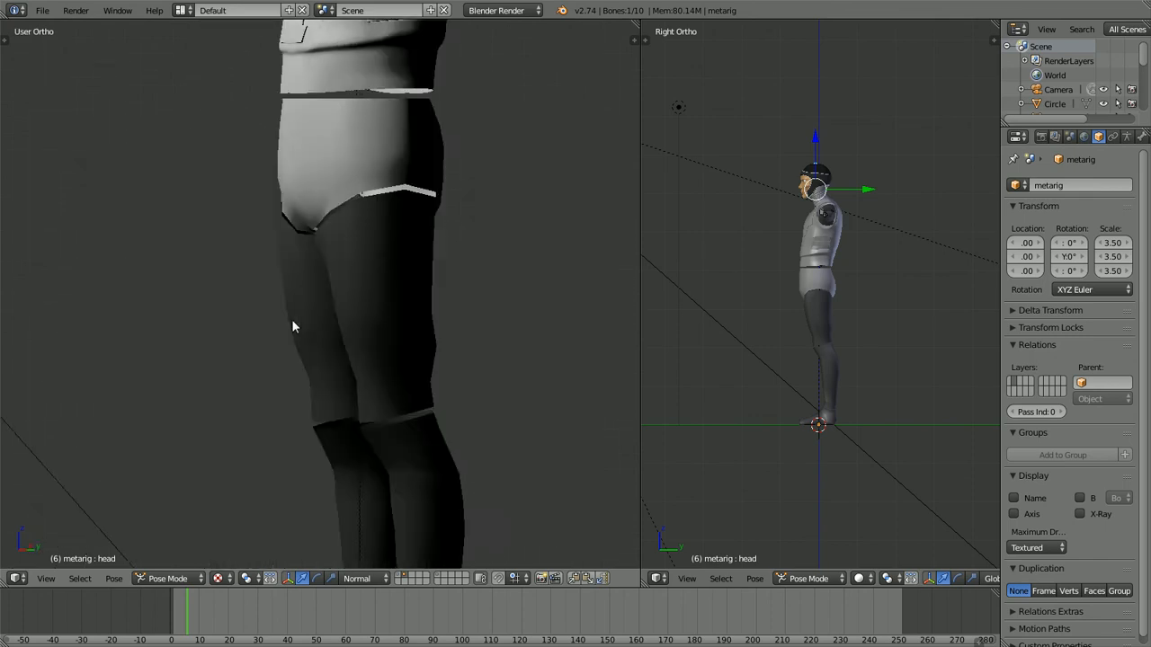
Step: Examine the whole armoured figure from the side and from an angled front view in textured shading
{"action": "scroll", "coordinate": [291, 319], "scroll_direction": "down", "scroll_amount": 3}
{"action": "middle_click_drag", "start_coordinate": [293, 251], "coordinate": [270, 346], "text": "shift"}
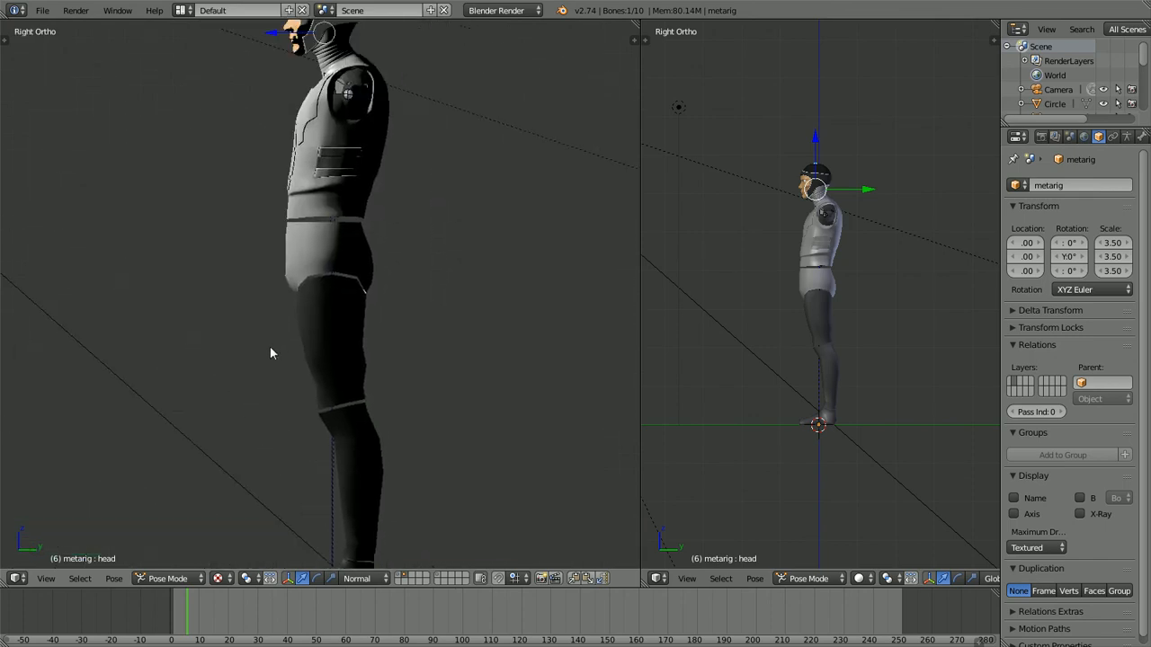
{"action": "scroll", "coordinate": [270, 346], "scroll_direction": "down", "scroll_amount": 2}
{"action": "middle_click_drag", "start_coordinate": [235, 295], "coordinate": [355, 313]}
{"action": "scroll", "coordinate": [324, 250], "scroll_direction": "up", "scroll_amount": 2}
{"action": "middle_click_drag", "start_coordinate": [324, 250], "coordinate": [315, 331], "text": "shift"}
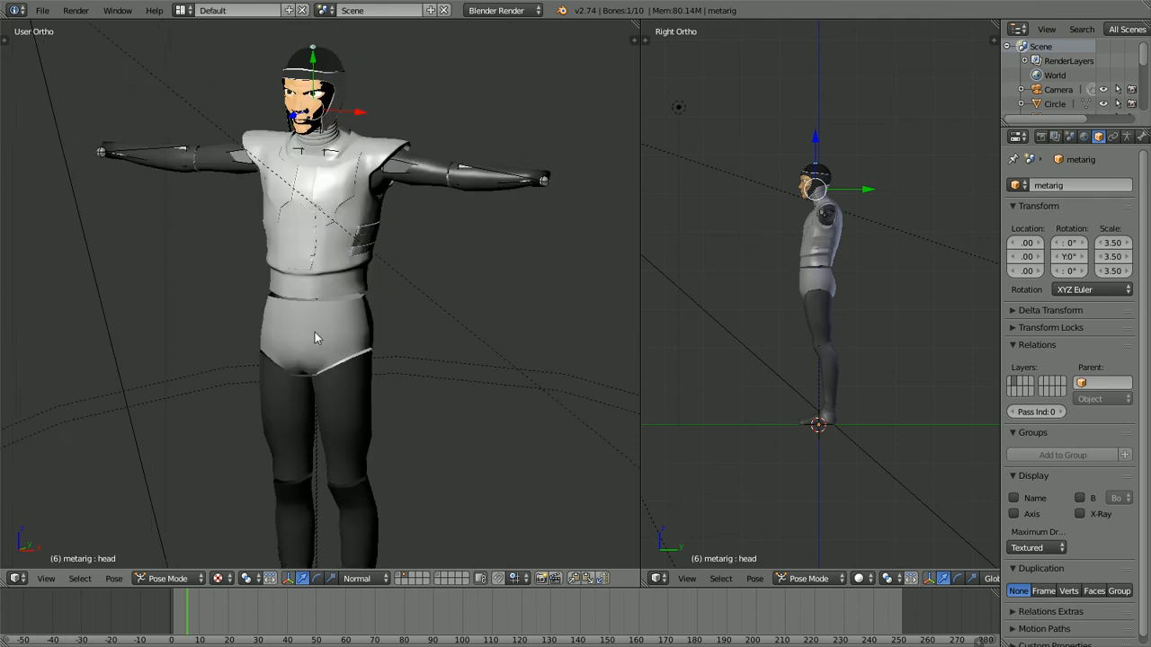
{"action": "scroll", "coordinate": [315, 332], "scroll_direction": "up", "scroll_amount": 2}
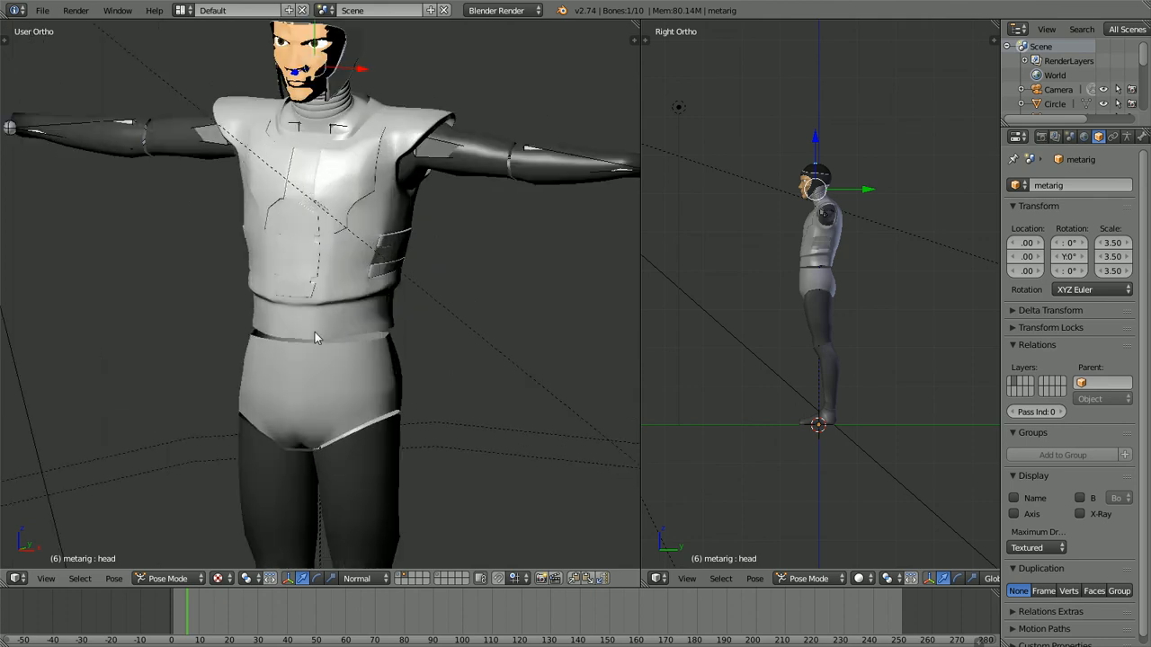
{"action": "middle_click_drag", "start_coordinate": [249, 290], "coordinate": [267, 341], "text": "shift"}
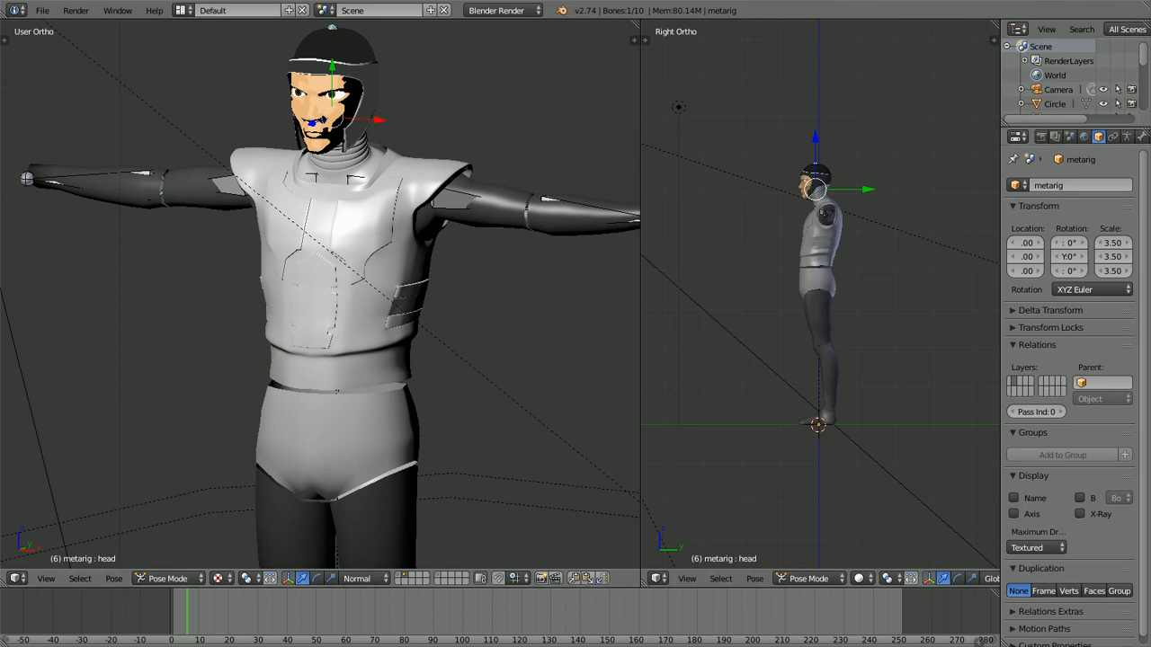
Step: Examine the character straight from the front, and inspect the helmet, face and chest armour from the opposite angle
{"action": "scroll", "coordinate": [385, 291], "scroll_direction": "down", "scroll_amount": 2}
{"action": "key", "text": "KP_1"}
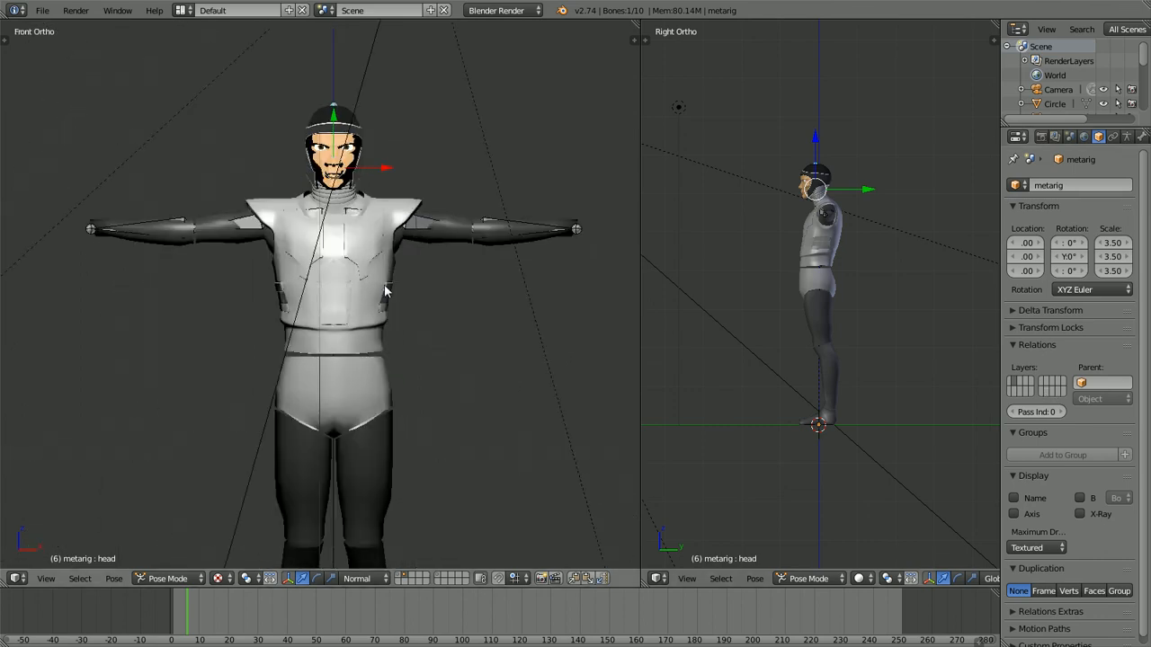
{"action": "scroll", "coordinate": [338, 251], "scroll_direction": "up", "scroll_amount": 3}
{"action": "middle_click_drag", "start_coordinate": [315, 326], "coordinate": [680, 303]}
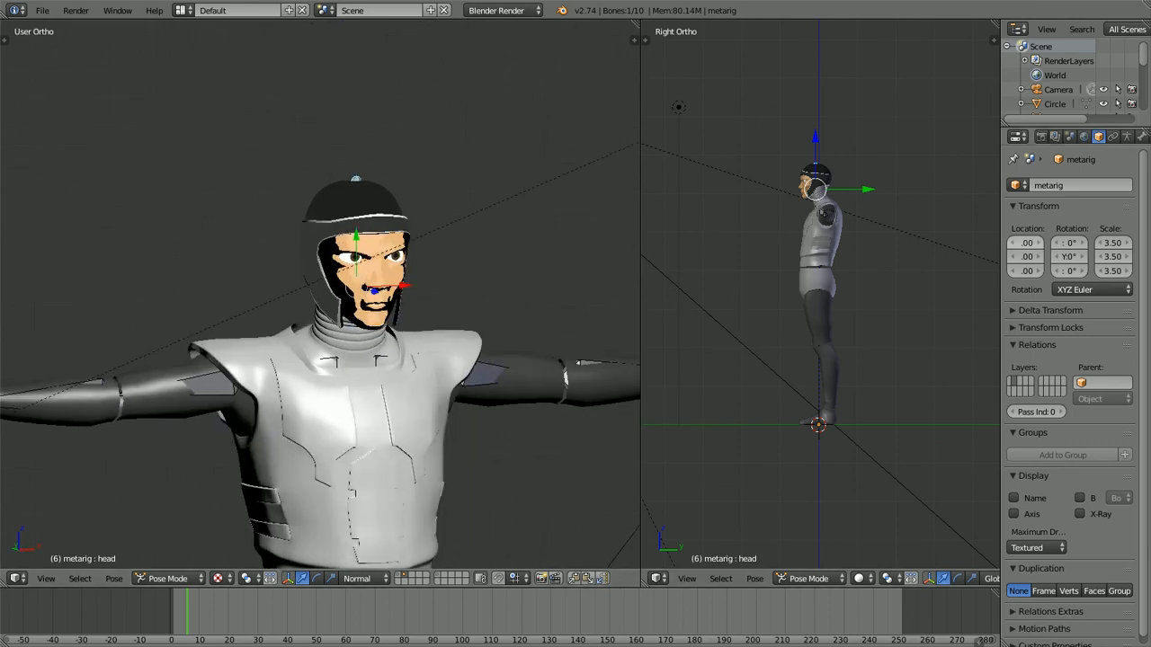